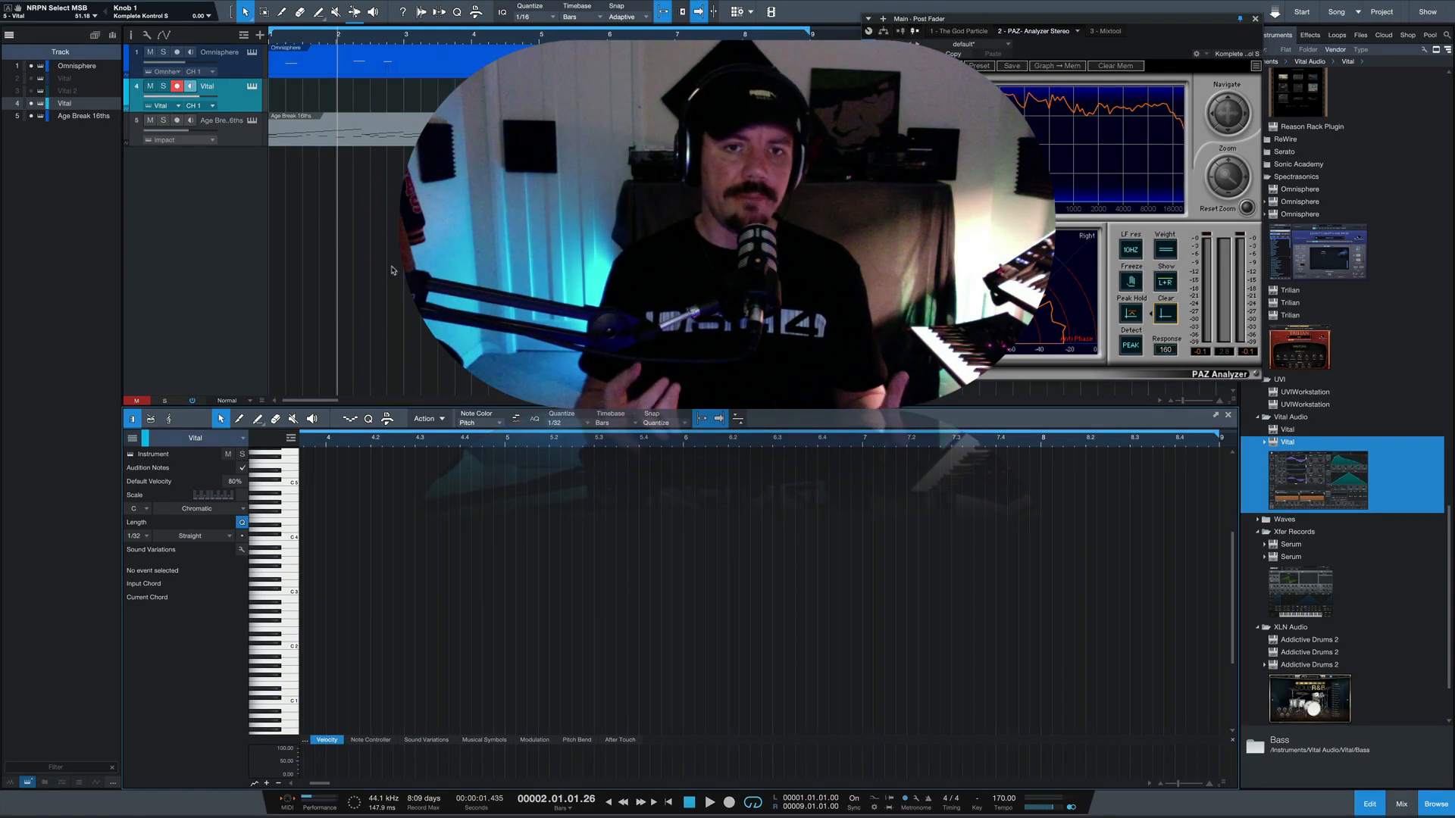
- Hide the arrangement's track list and open the Vital track's instrument editor
{"action": "left_click", "coordinate": [9, 35]}
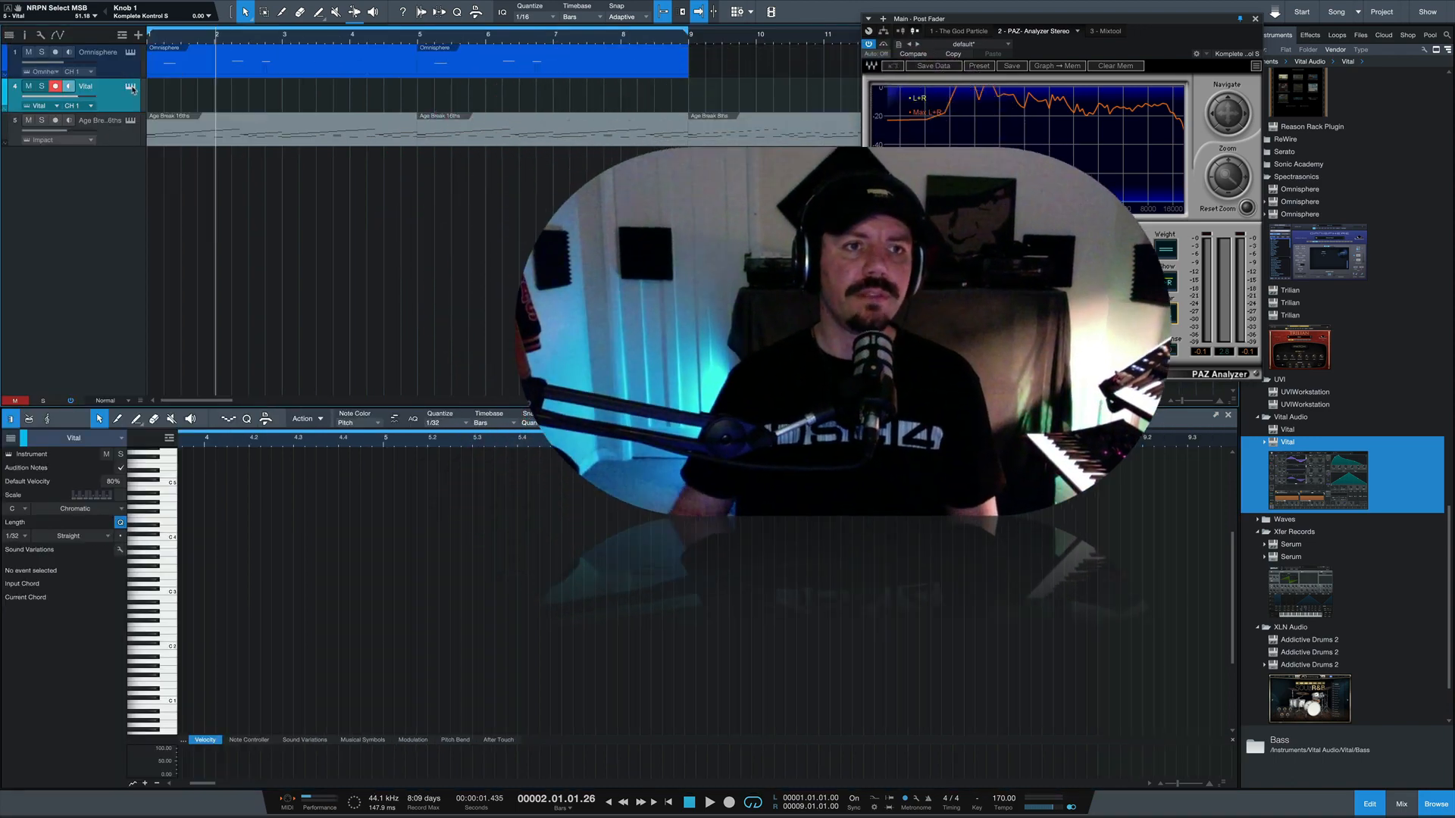
{"action": "left_click", "coordinate": [130, 87]}
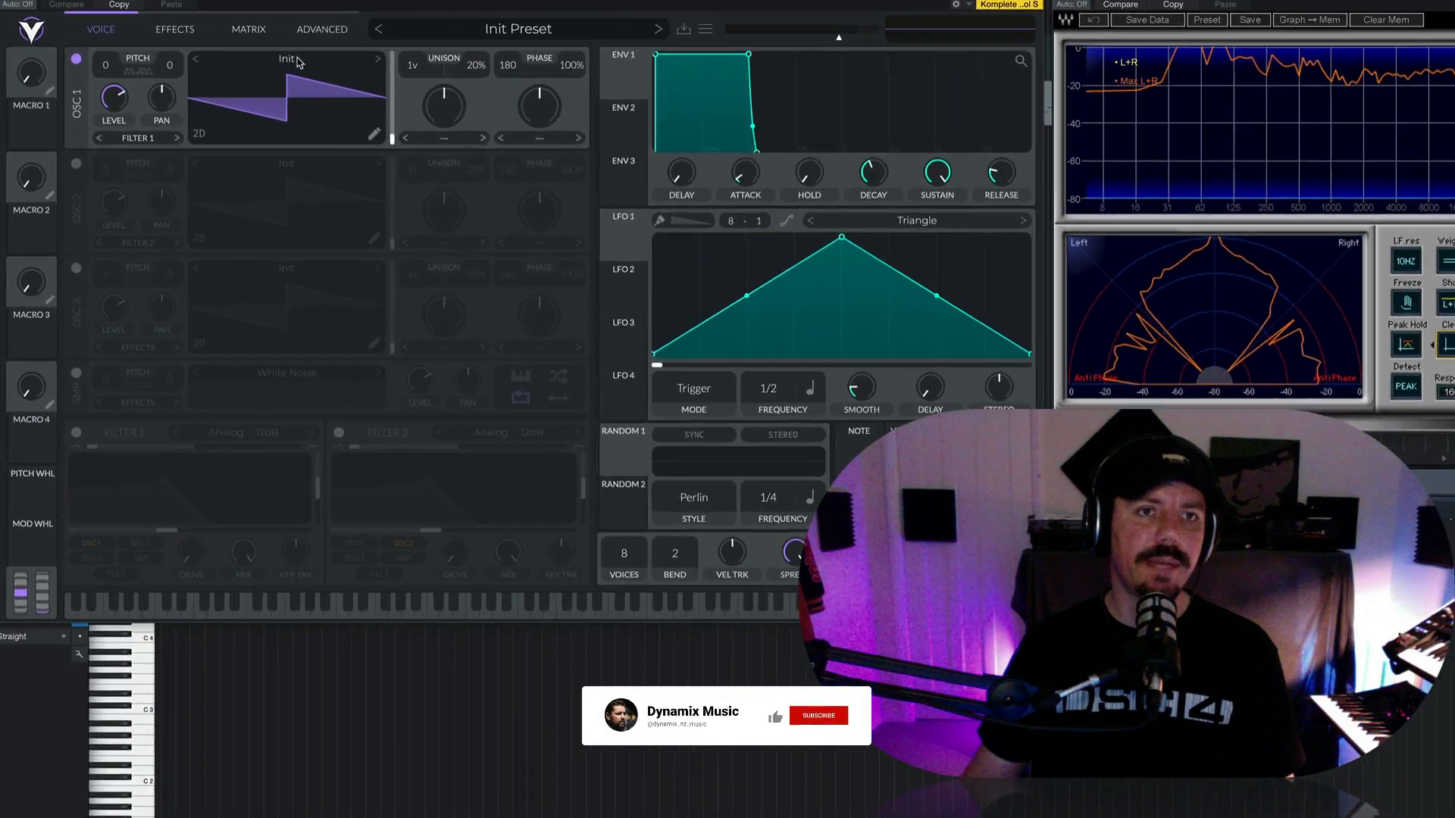
- Load the Basic Shapes wavetable into oscillator 1 at its first, sine-shaped frame and transpose the oscillator to -12
{"action": "left_click", "coordinate": [247, 92]}
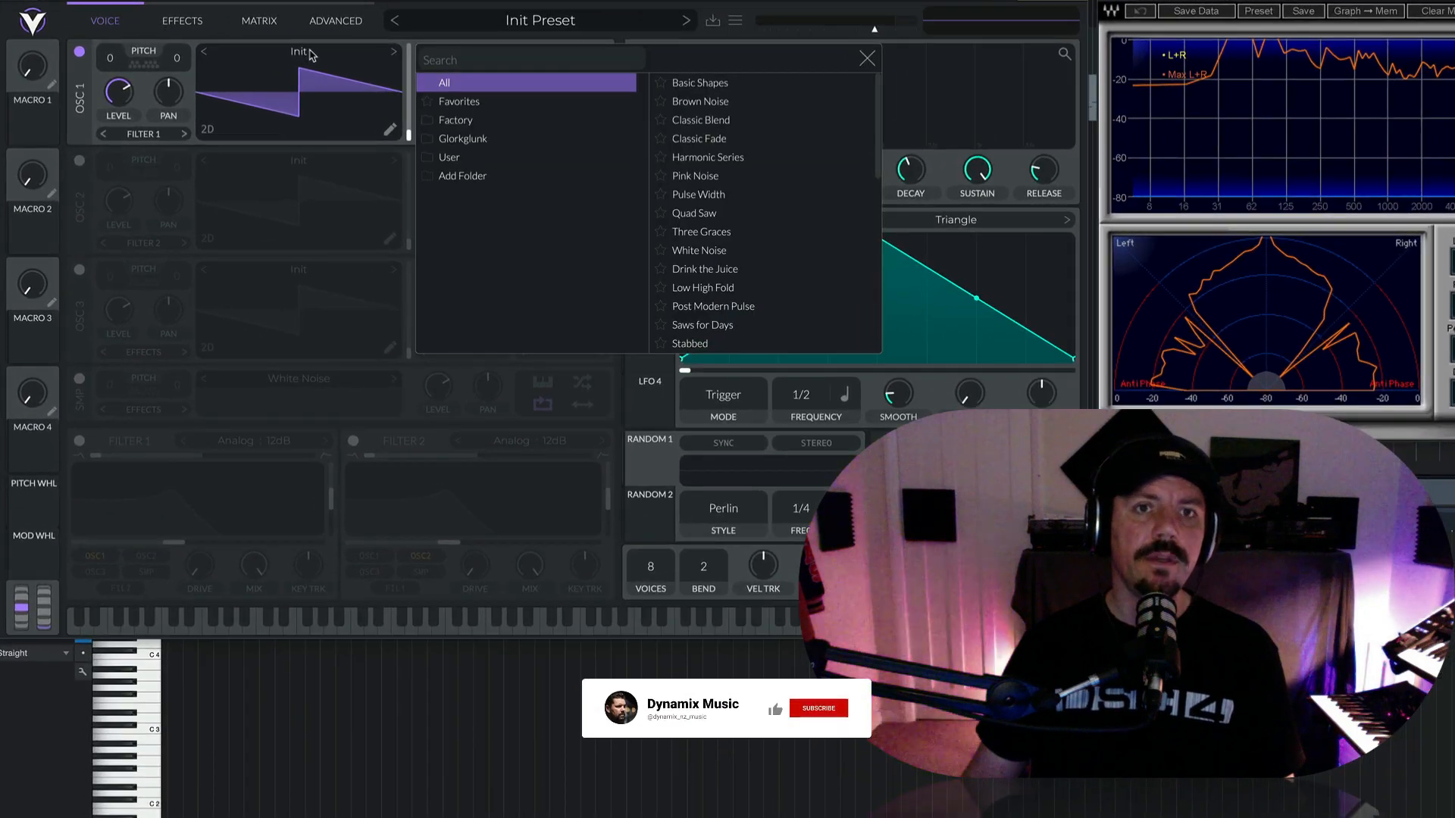
{"action": "left_click", "coordinate": [711, 85]}
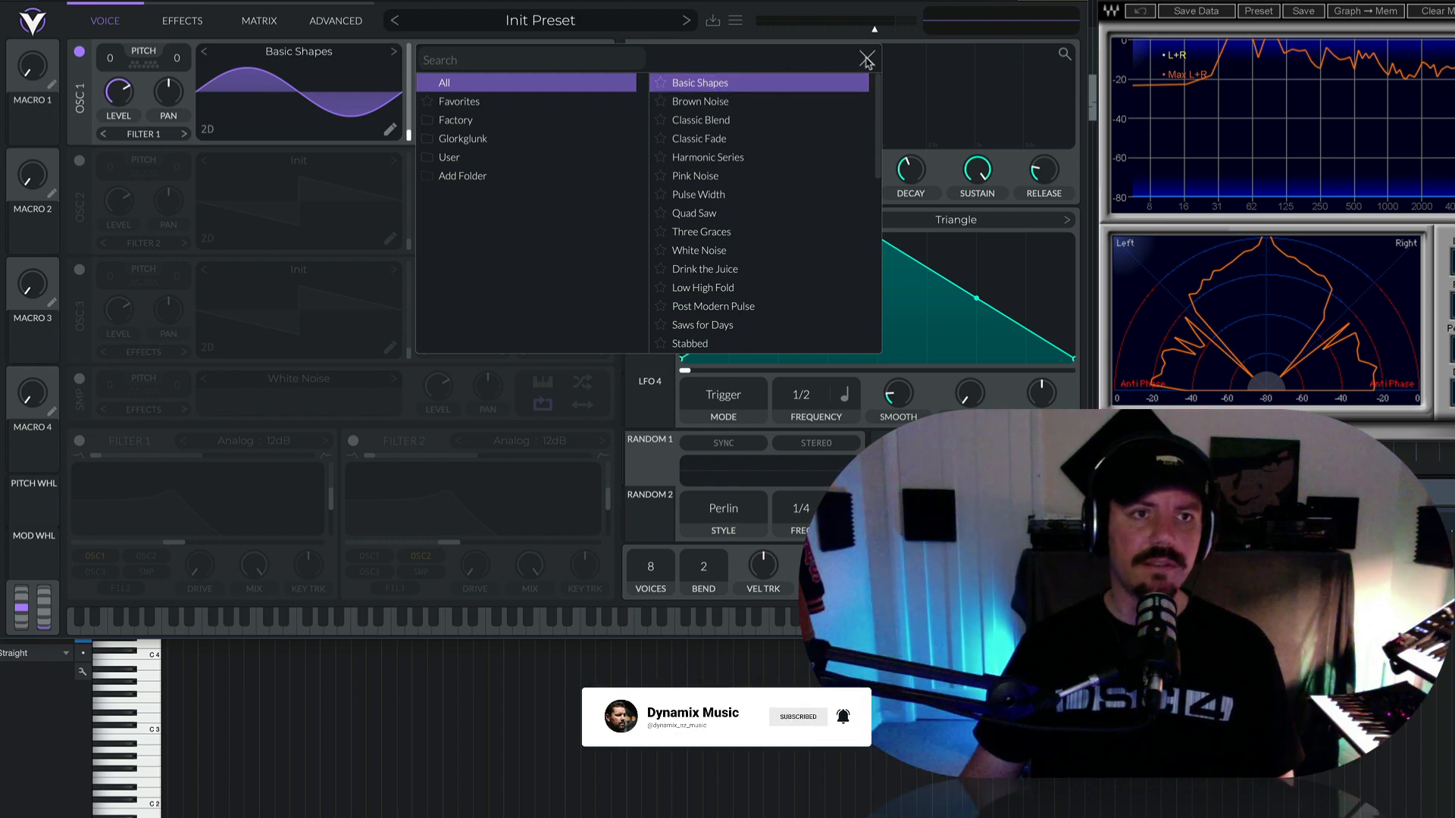
{"action": "left_click", "coordinate": [866, 59]}
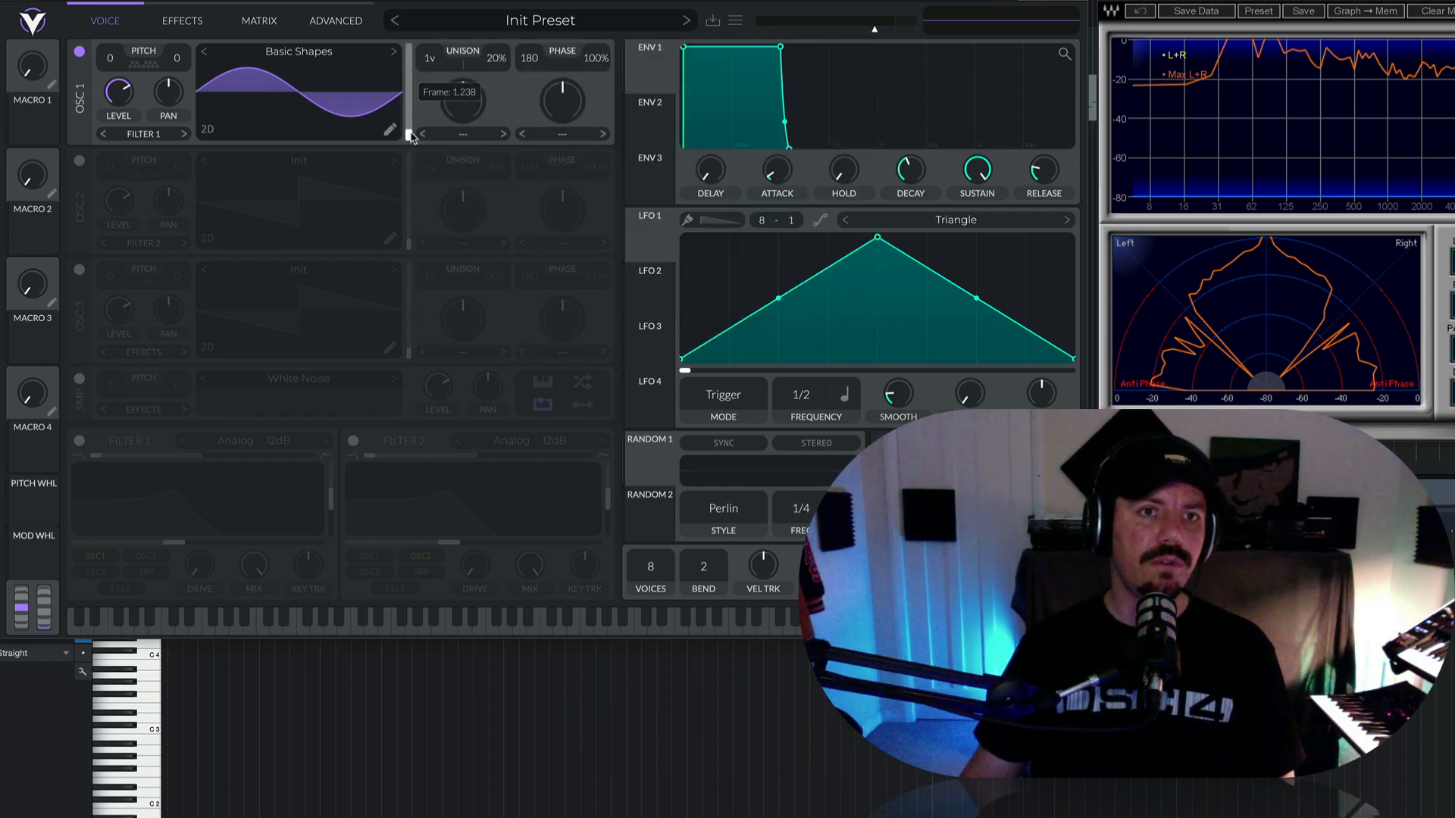
{"action": "mouse_move", "coordinate": [410, 135]}
{"action": "left_mouse_down"}
{"action": "mouse_move", "coordinate": [413, 53]}
{"action": "mouse_move", "coordinate": [410, 152]}
{"action": "left_mouse_up"}
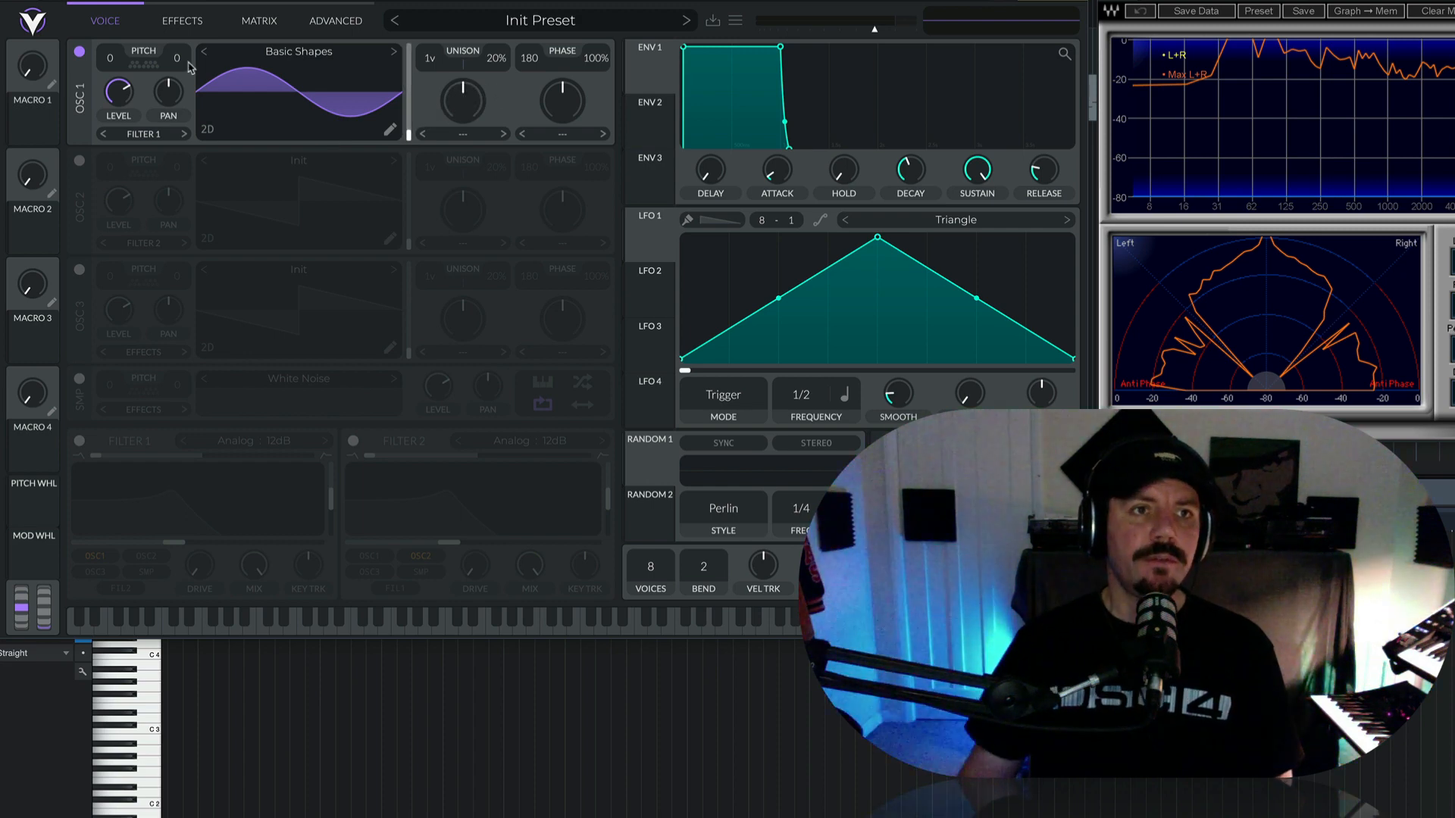
{"action": "scroll", "coordinate": [112, 65], "scroll_direction": "down", "scroll_amount": 1}
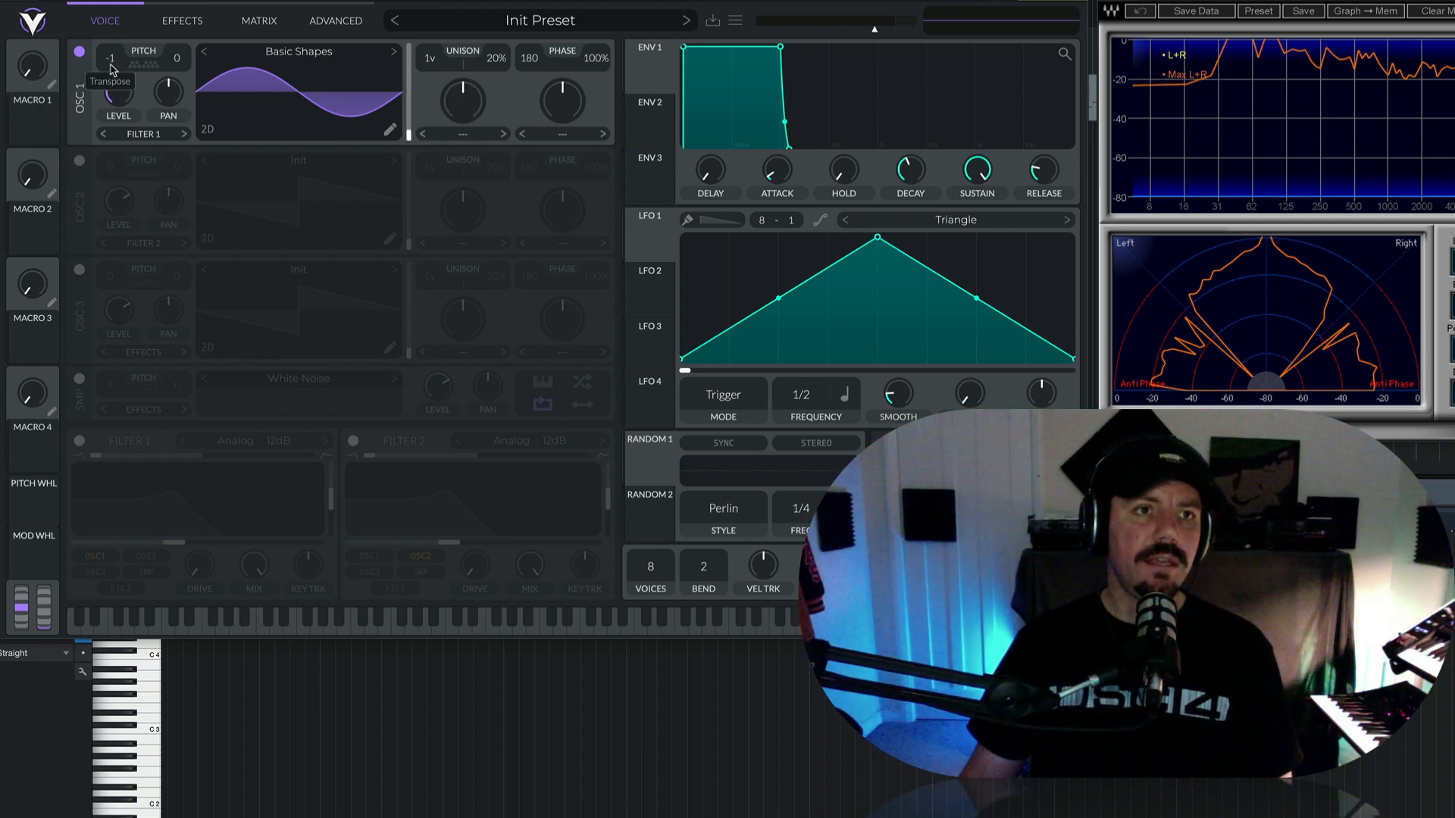
{"action": "left_click_drag", "start_coordinate": [112, 82], "coordinate": [112, 91]}
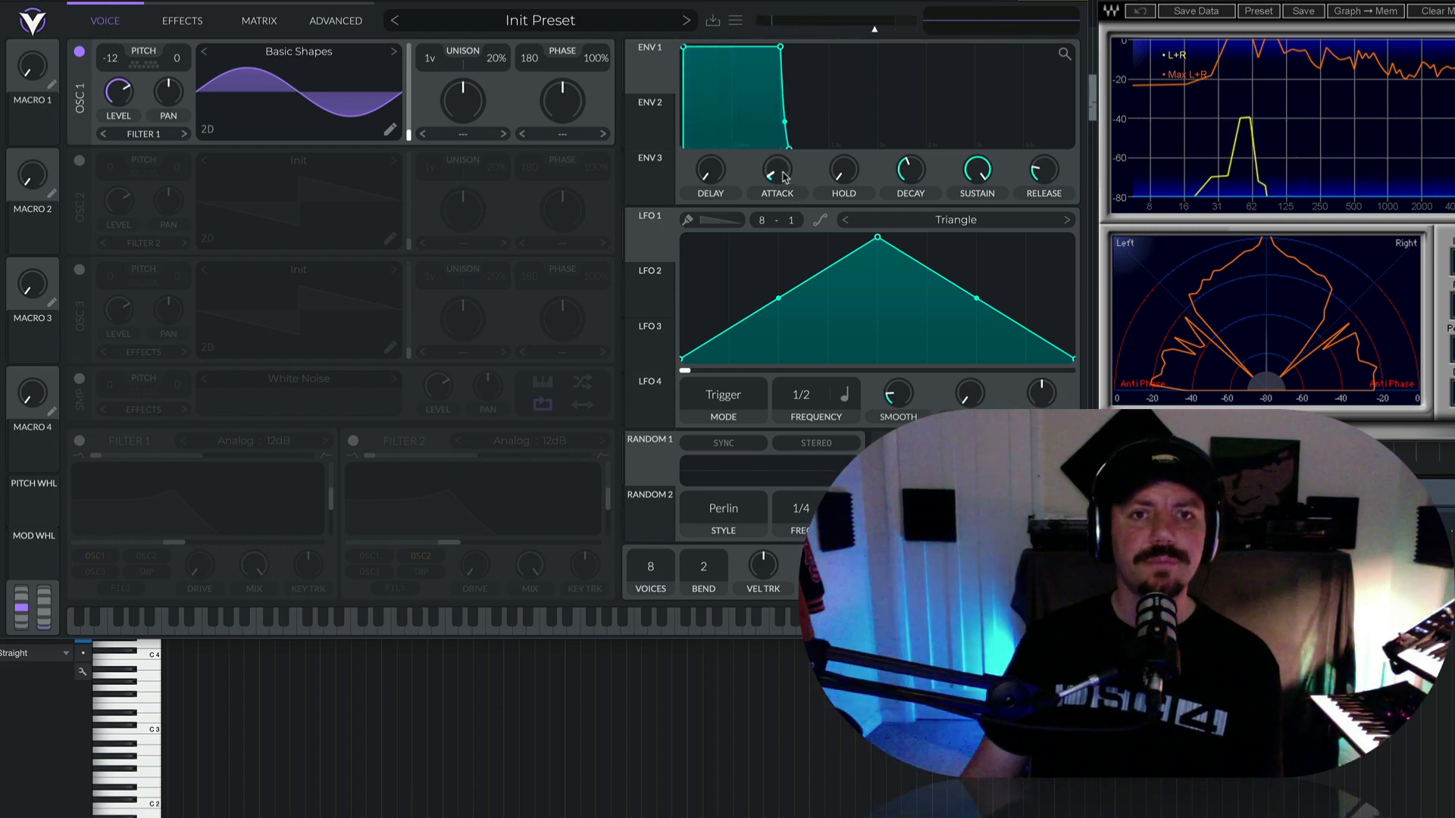
- Lengthen envelope 1's attack slightly and set oscillator 1's phase randomization to 0%
{"action": "mouse_move", "coordinate": [785, 176]}
{"action": "left_click_drag", "start_coordinate": [785, 177], "coordinate": [784, 174]}
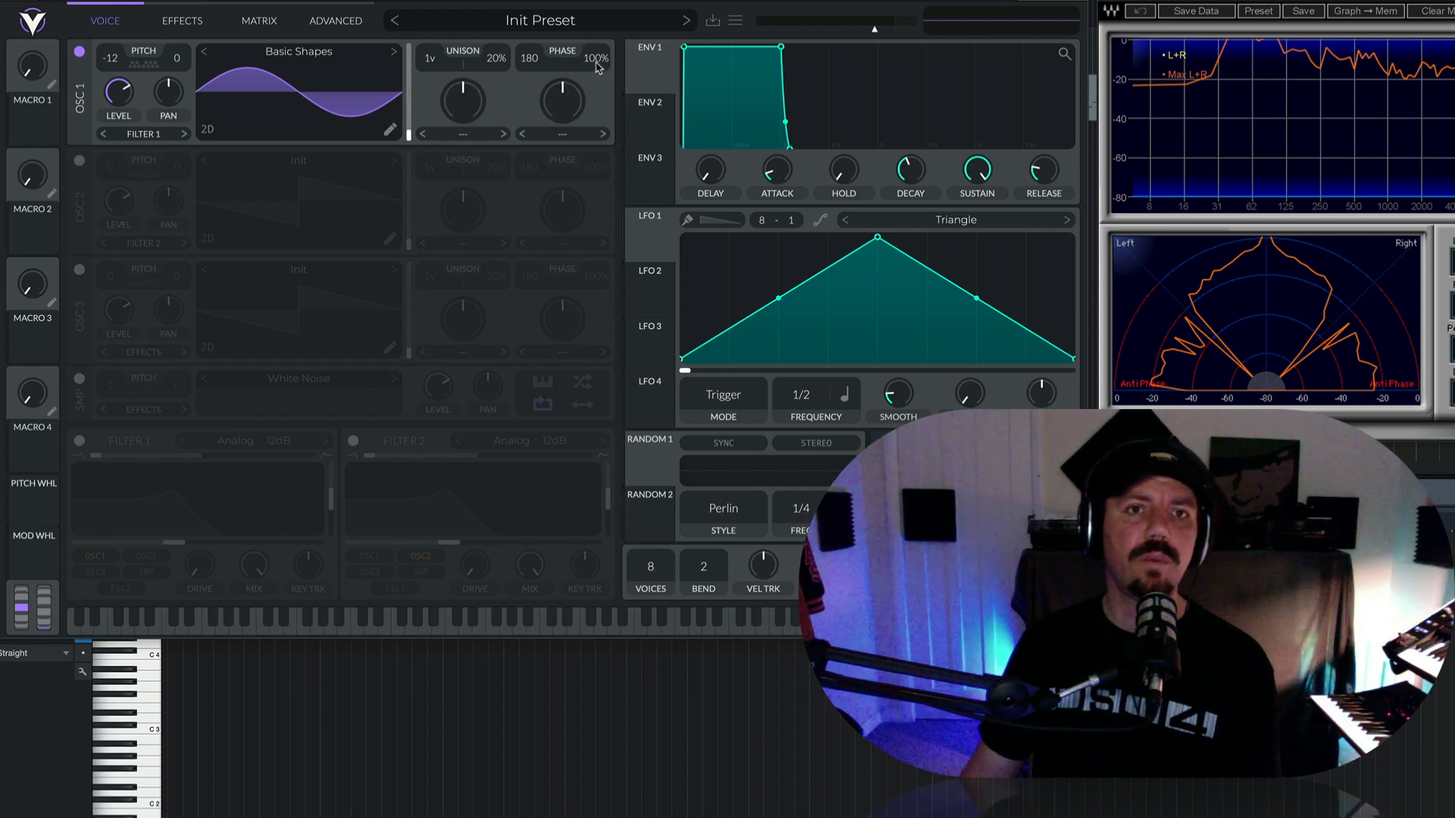
{"action": "left_click_drag", "start_coordinate": [596, 67], "coordinate": [602, 175]}
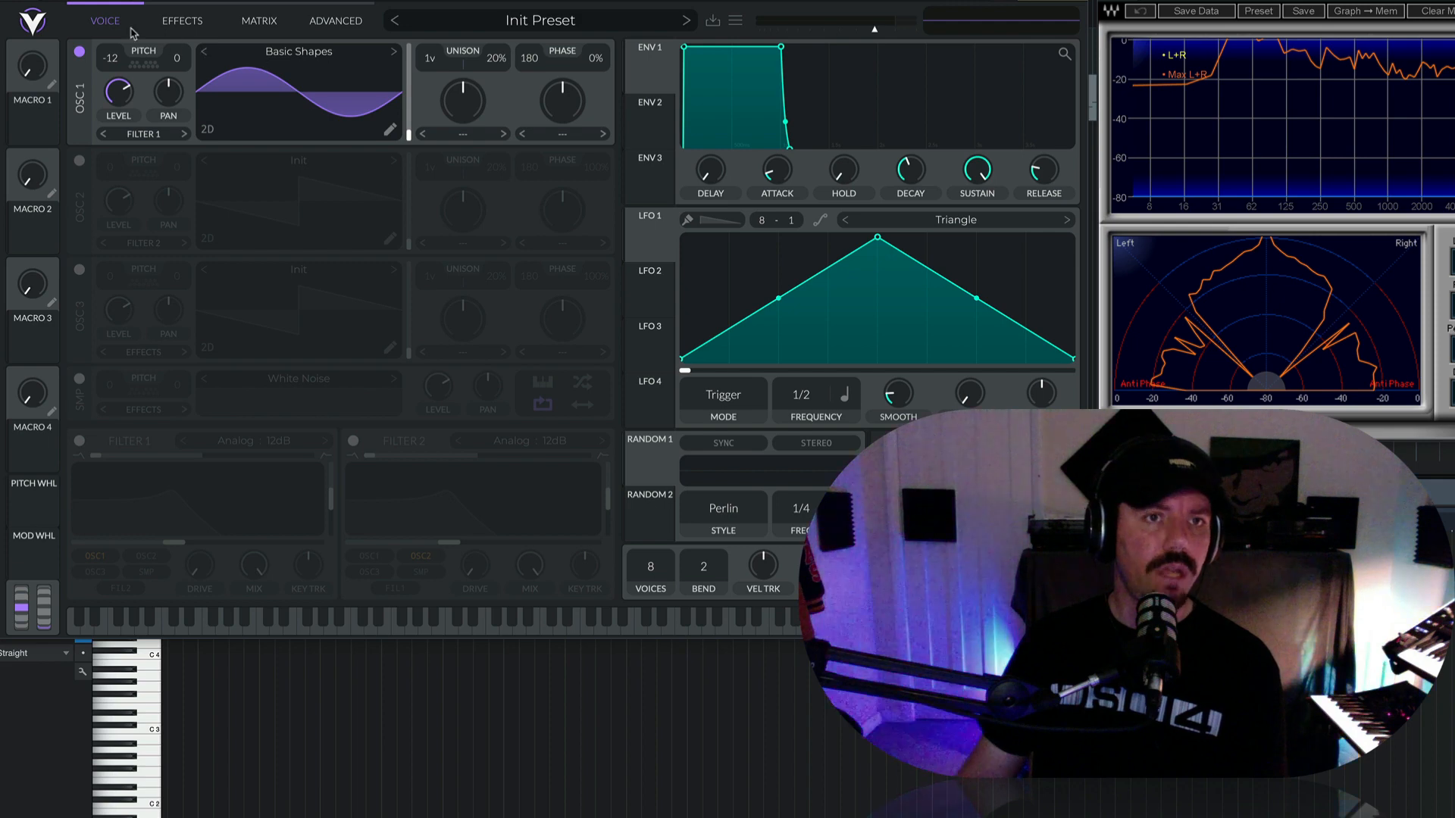
{"action": "left_click", "coordinate": [338, 23]}
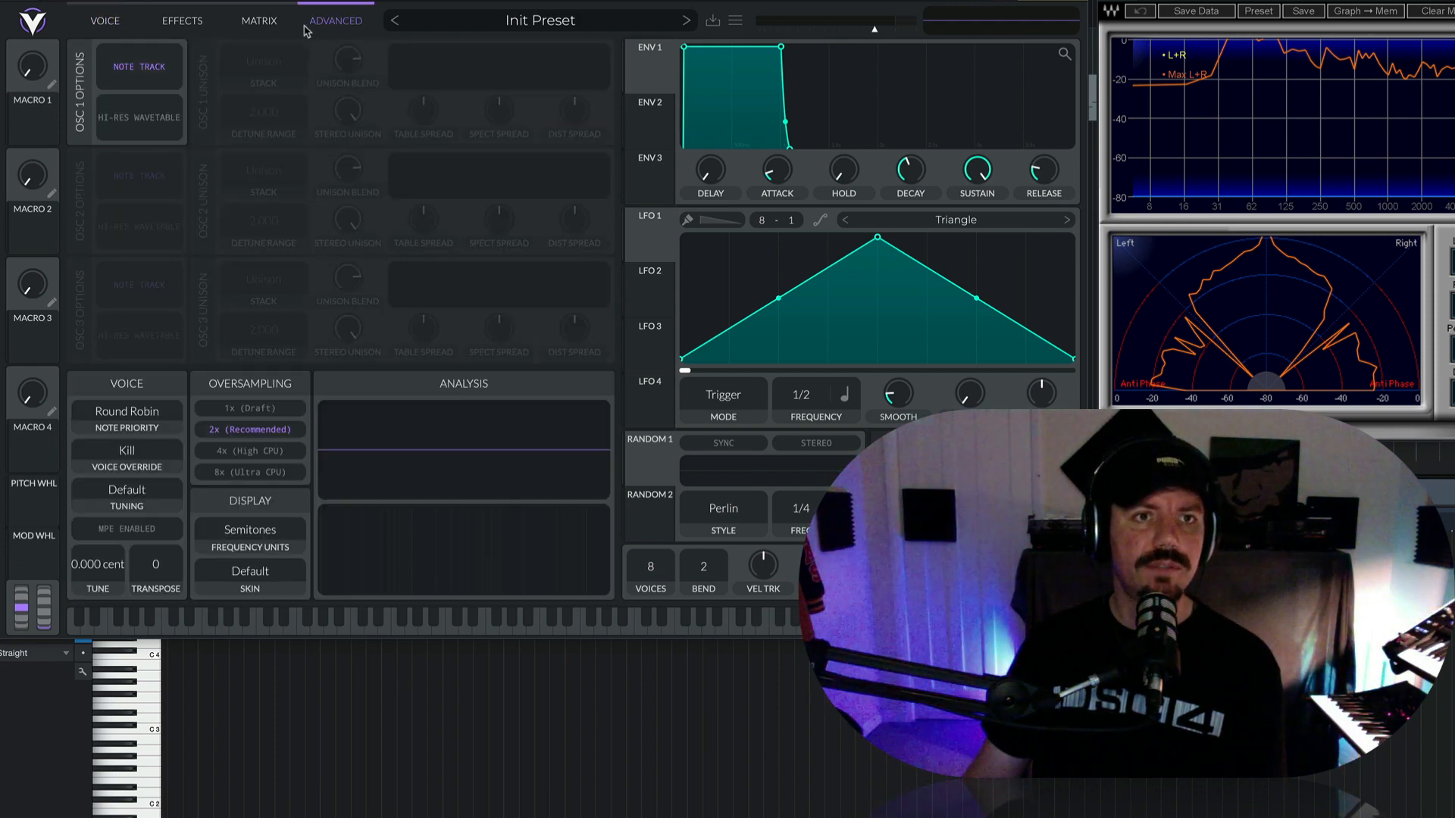
{"action": "left_click", "coordinate": [116, 22]}
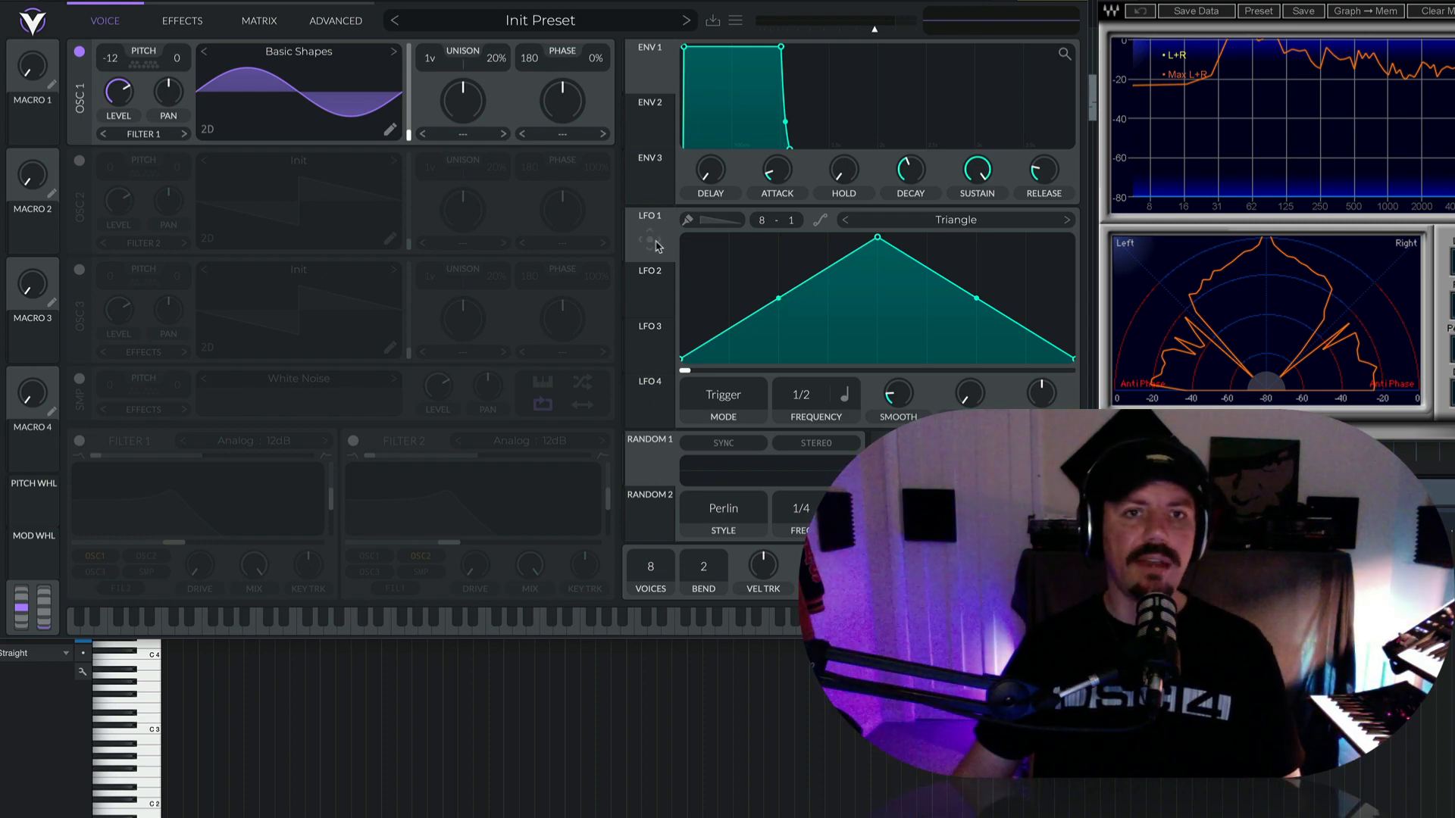
- Try modulating oscillator 1's level with LFO 1 at a 1/4 tempo, and remove the modulation
{"action": "left_click_drag", "start_coordinate": [657, 247], "coordinate": [121, 178]}
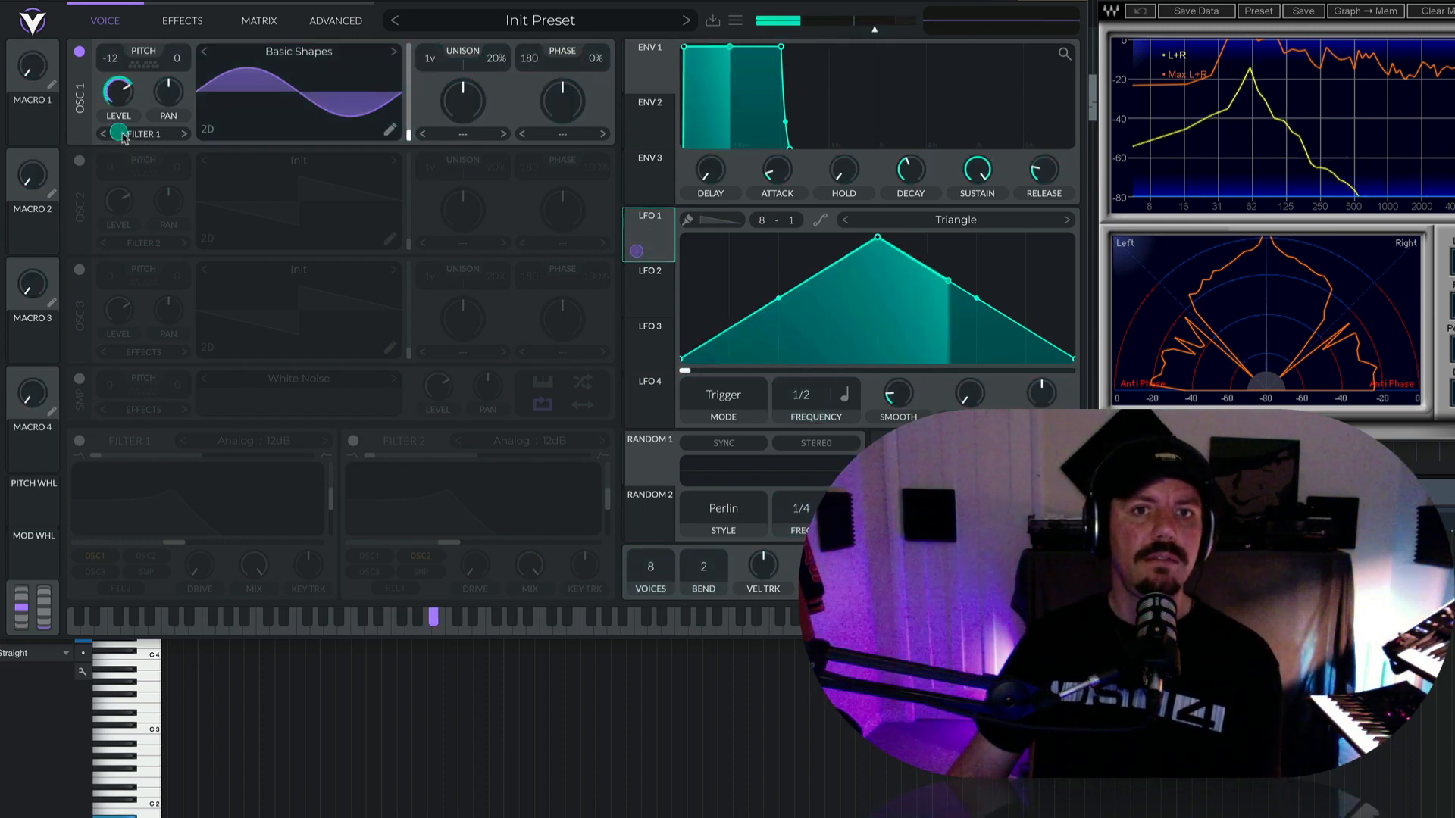
{"action": "left_click_drag", "start_coordinate": [810, 412], "coordinate": [813, 395]}
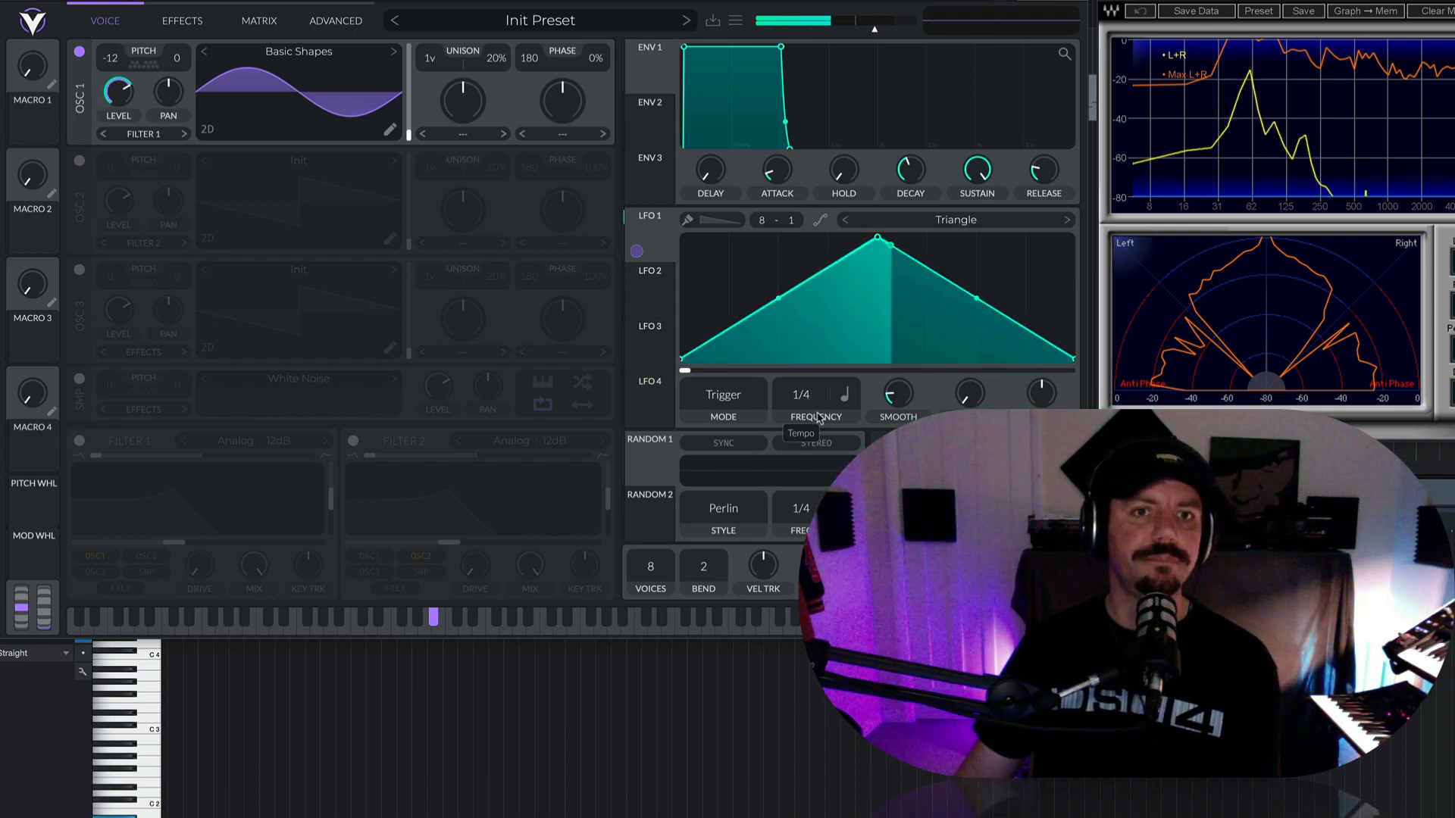
{"action": "mouse_move", "coordinate": [637, 253]}
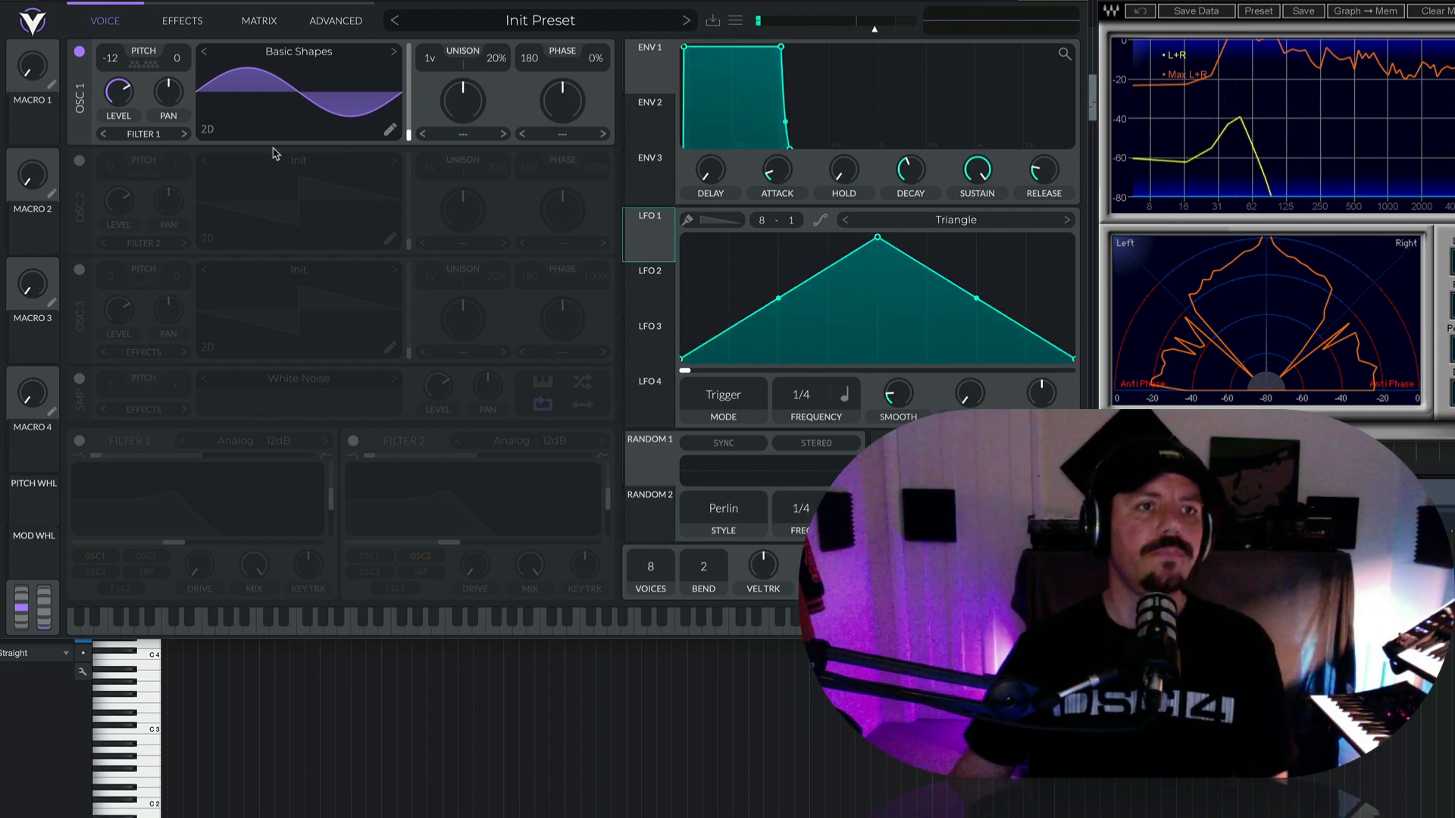
- Enable oscillator 2 with the Basic Shapes wavetable and transpose it to -12
{"action": "left_click", "coordinate": [79, 161]}
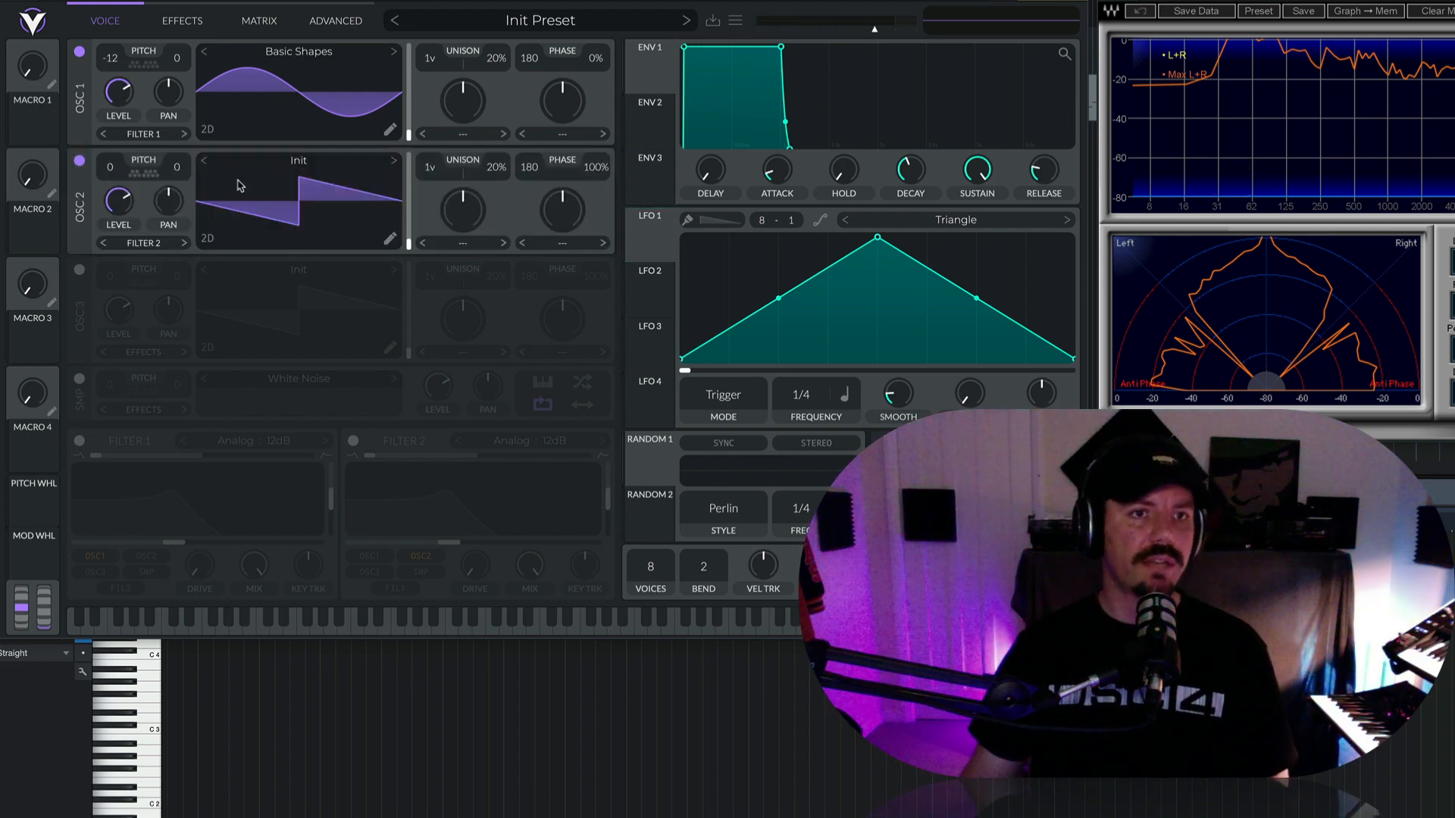
{"action": "left_click", "coordinate": [302, 161]}
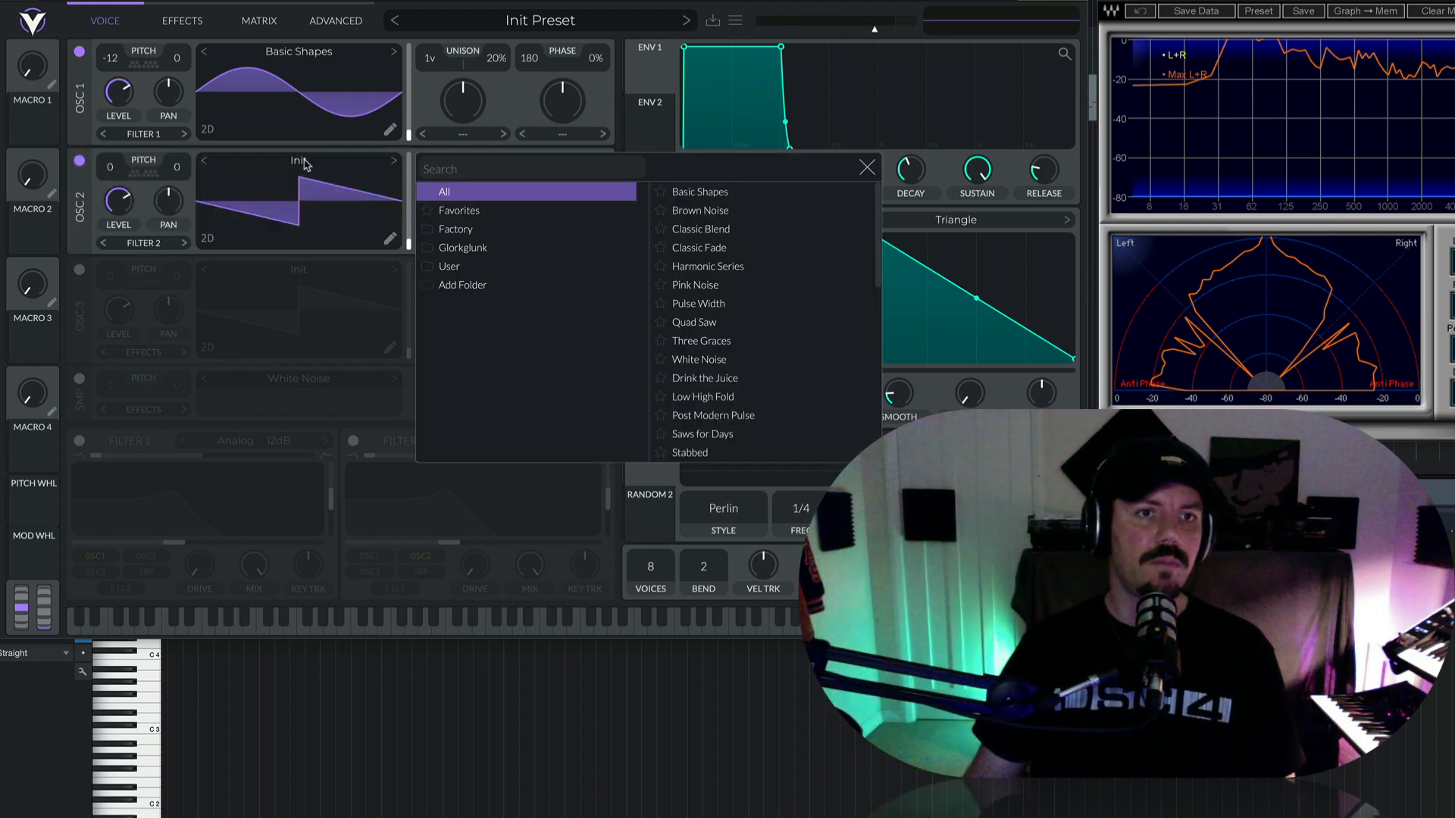
{"action": "left_click", "coordinate": [696, 196]}
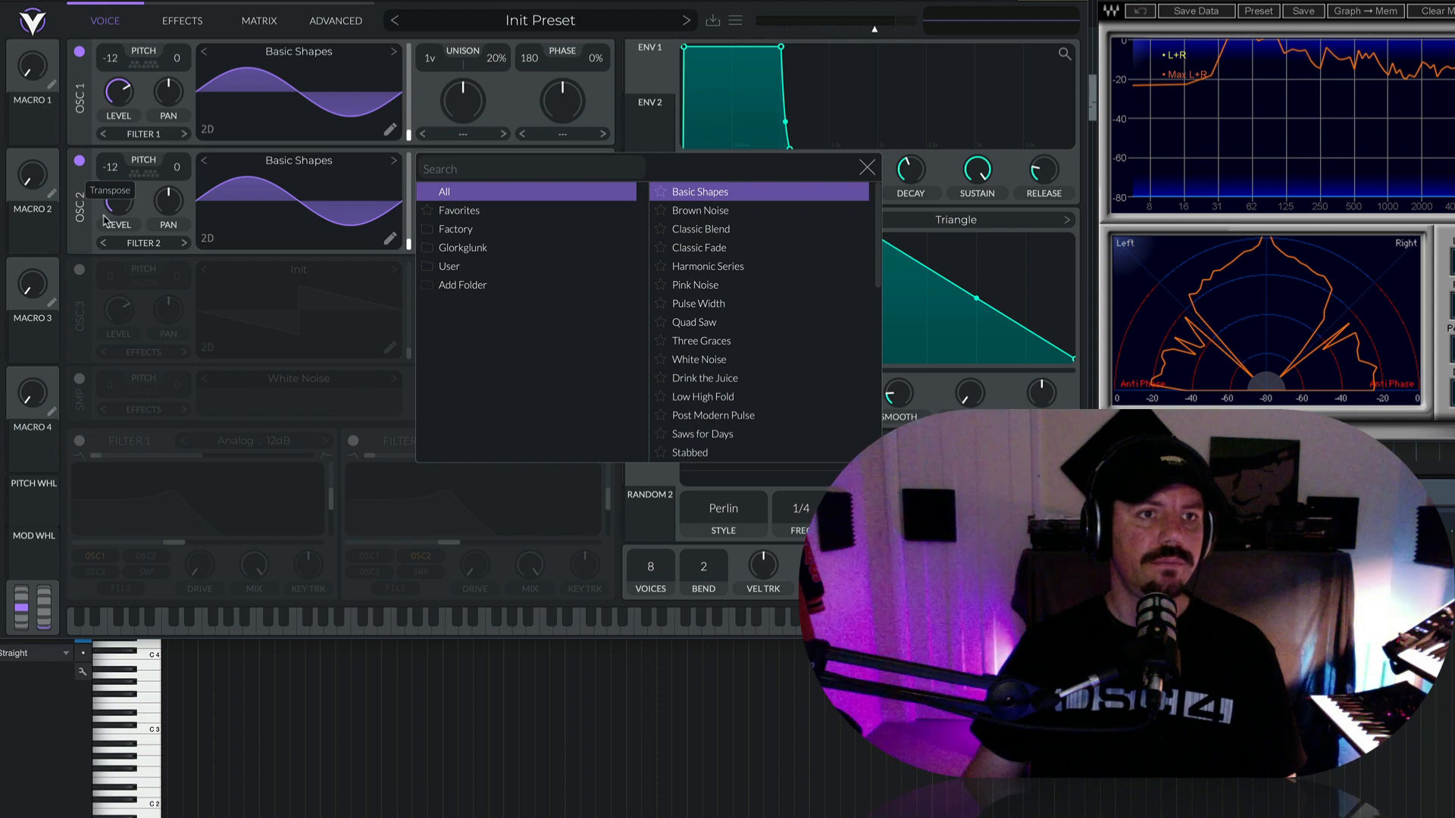
{"action": "left_click", "coordinate": [869, 169]}
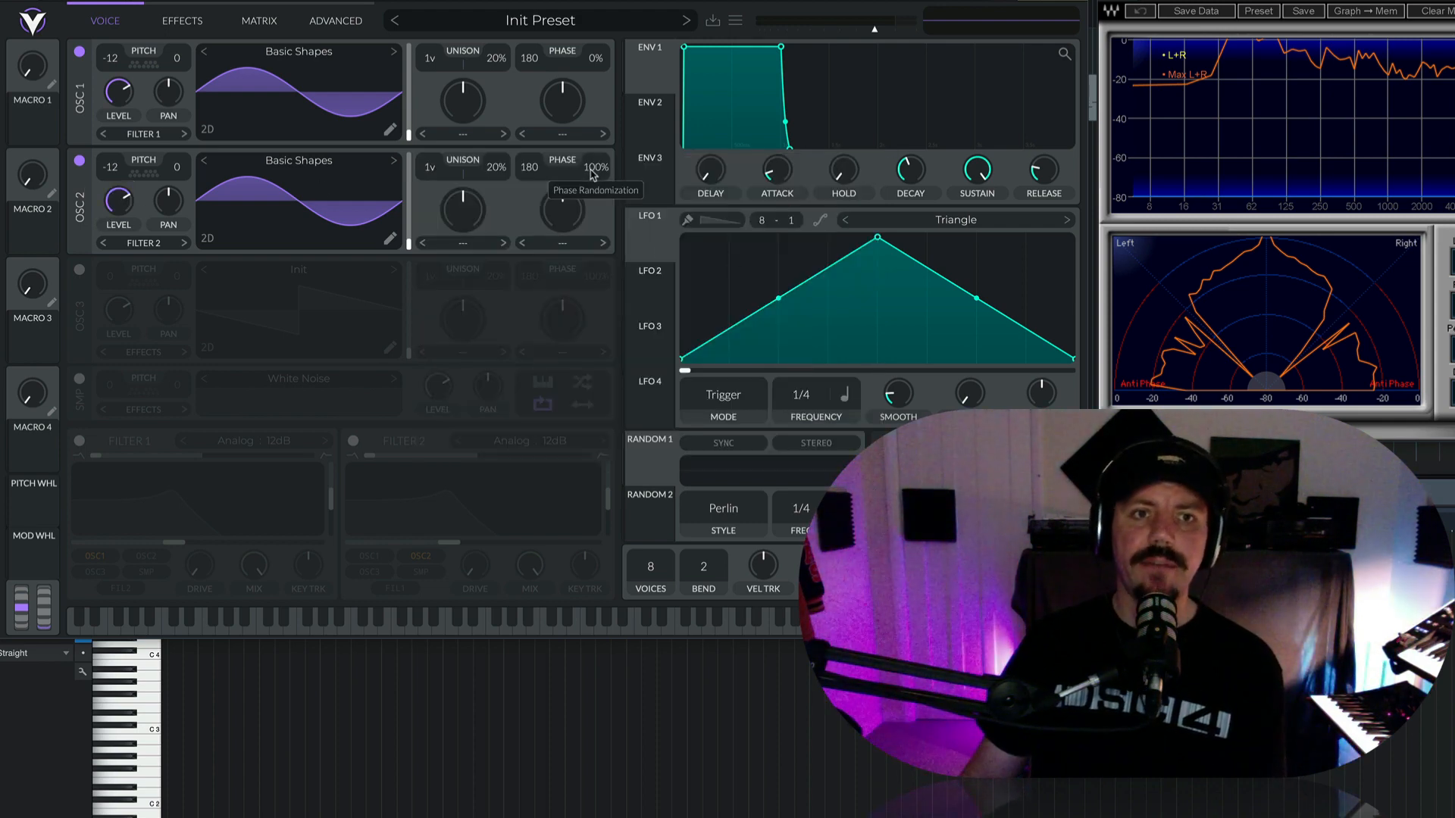
- Set oscillator 2's phase randomization to 0% and fine-tune oscillator 1 to -26
{"action": "left_click_drag", "start_coordinate": [592, 173], "coordinate": [593, 275]}
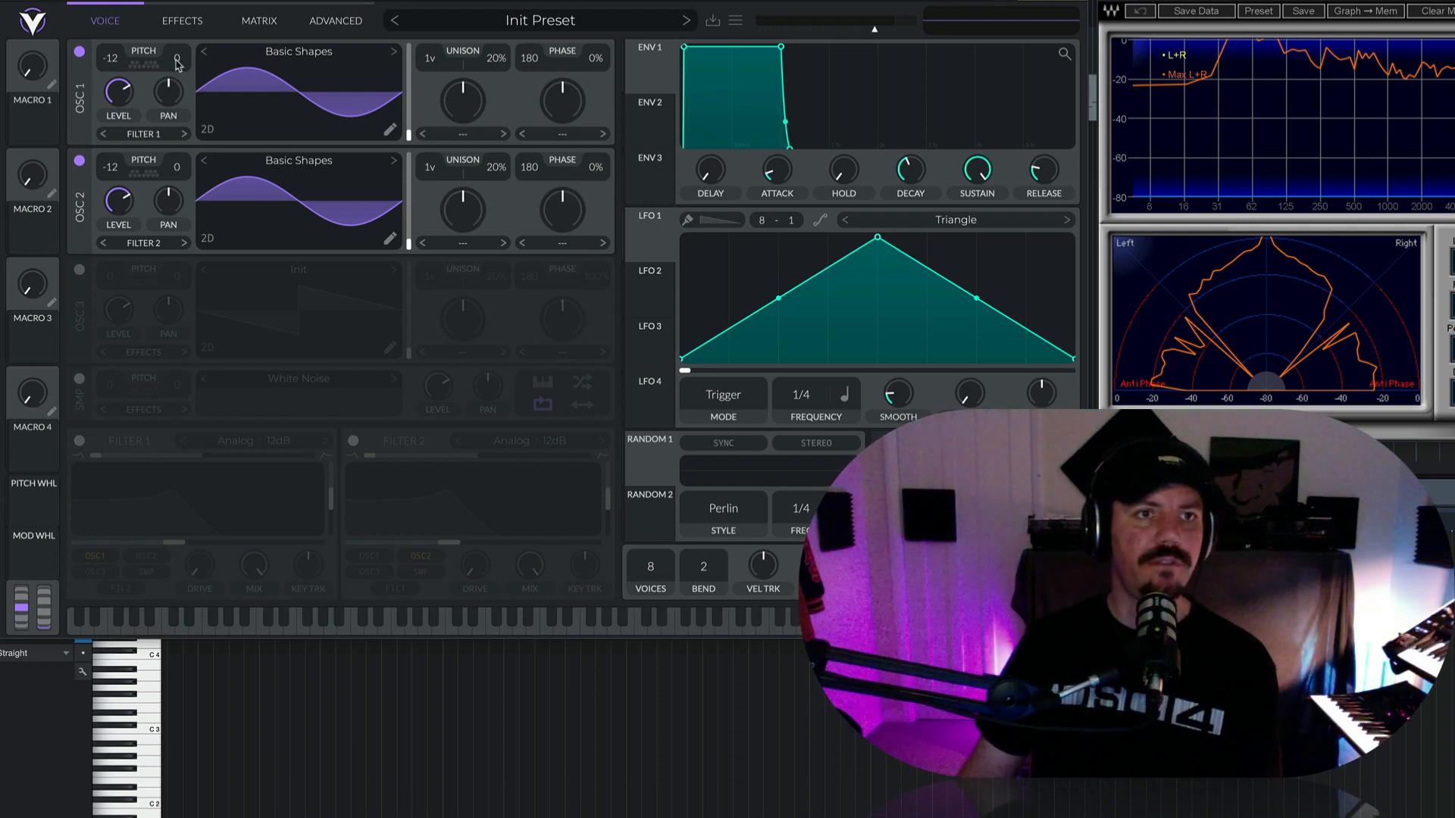
{"action": "left_click_drag", "start_coordinate": [177, 63], "coordinate": [177, 72]}
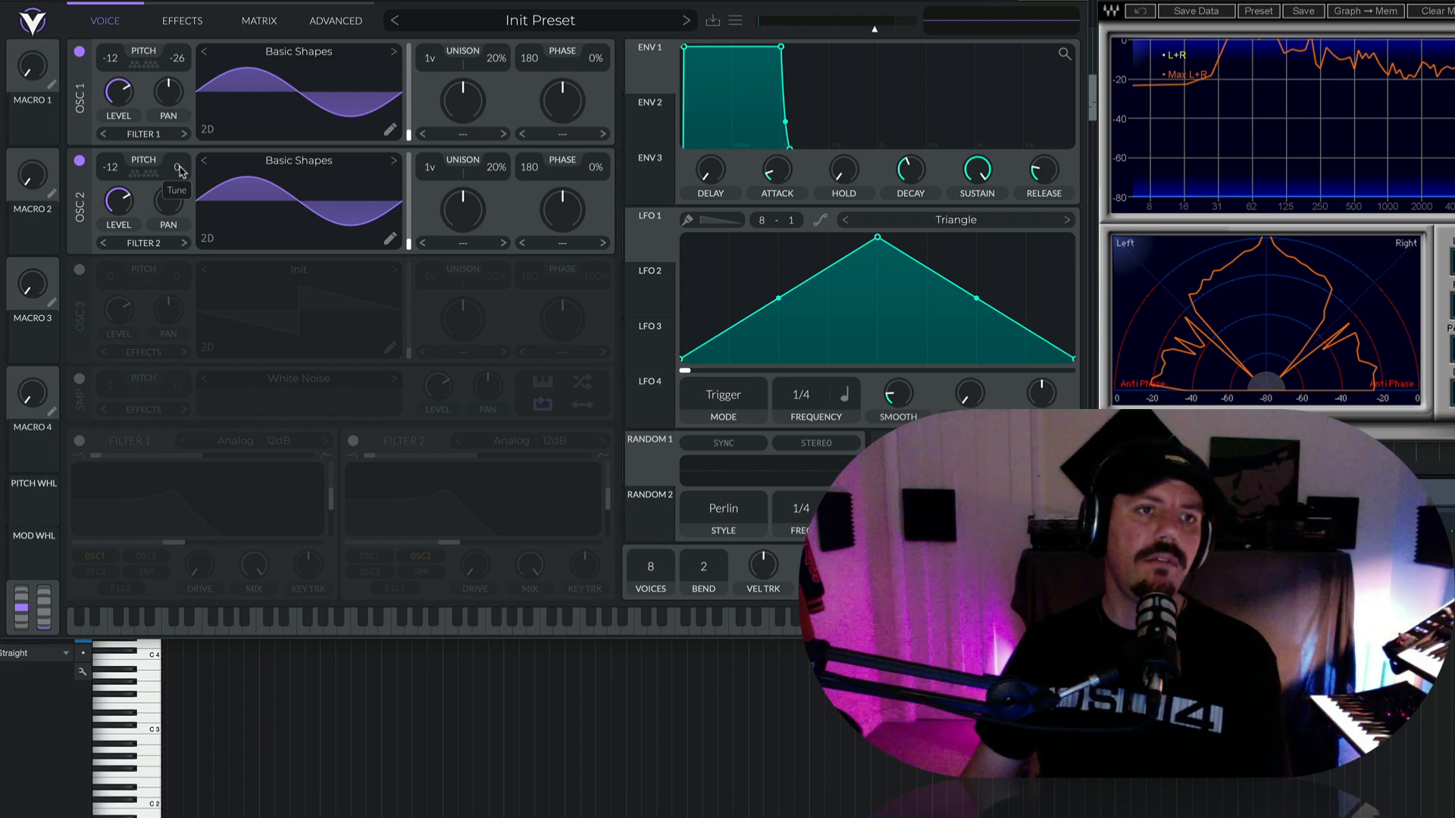
- Reset and switch off oscillator 2, and give oscillator 1 a fine tune of 0 and 2 unison voices
{"action": "double_click", "coordinate": [108, 168]}
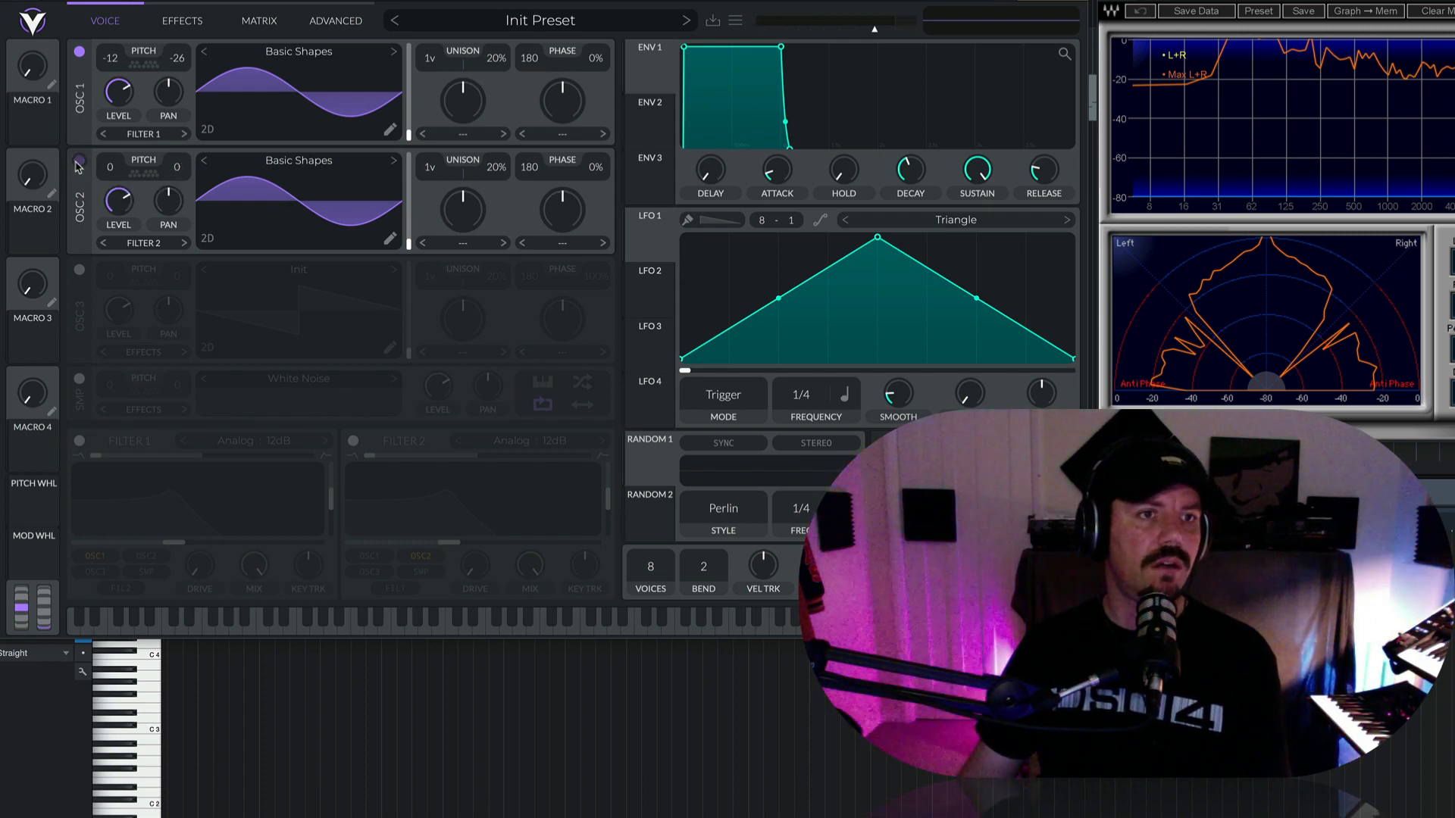
{"action": "left_click", "coordinate": [79, 161]}
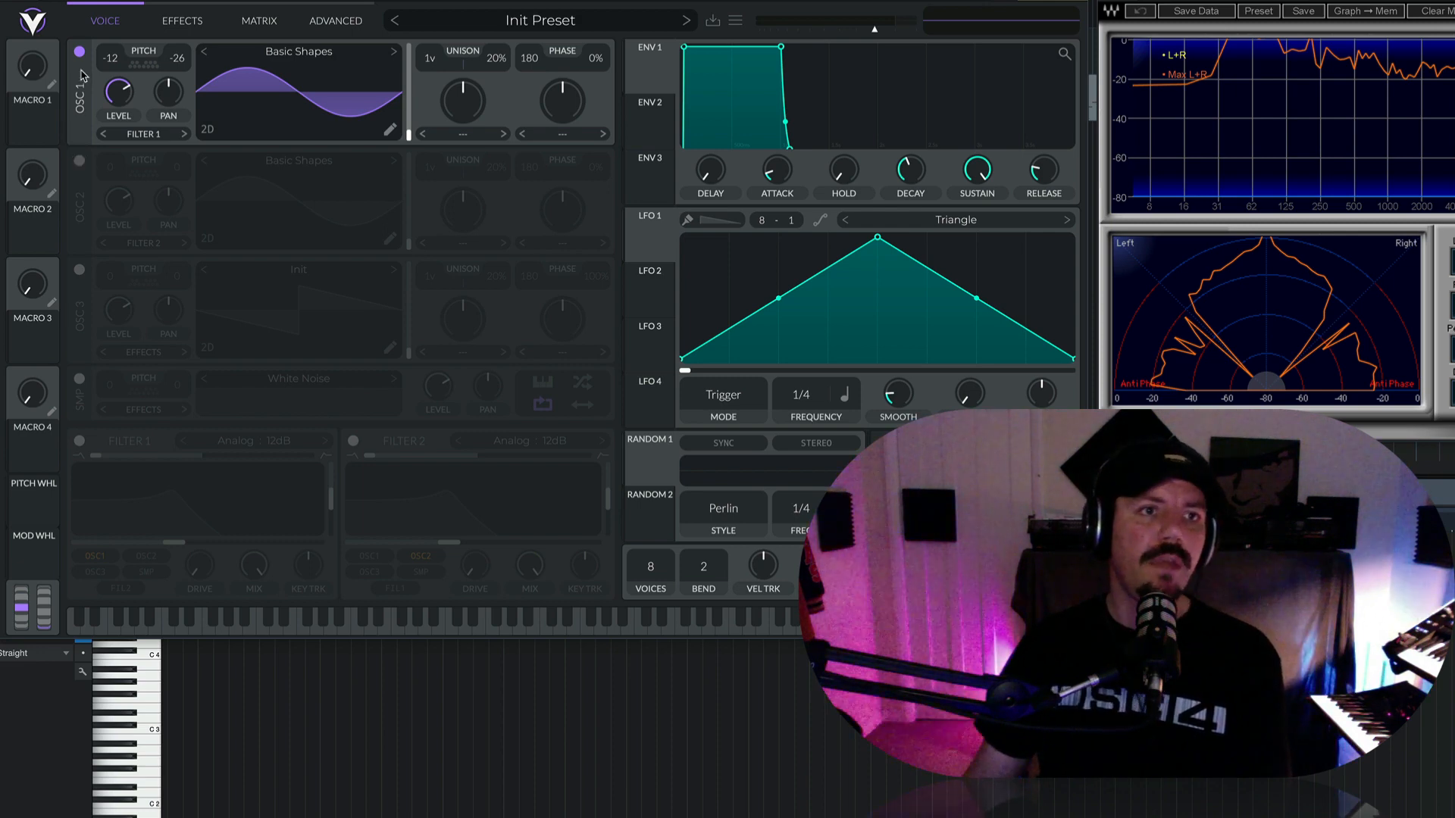
{"action": "double_click", "coordinate": [179, 60]}
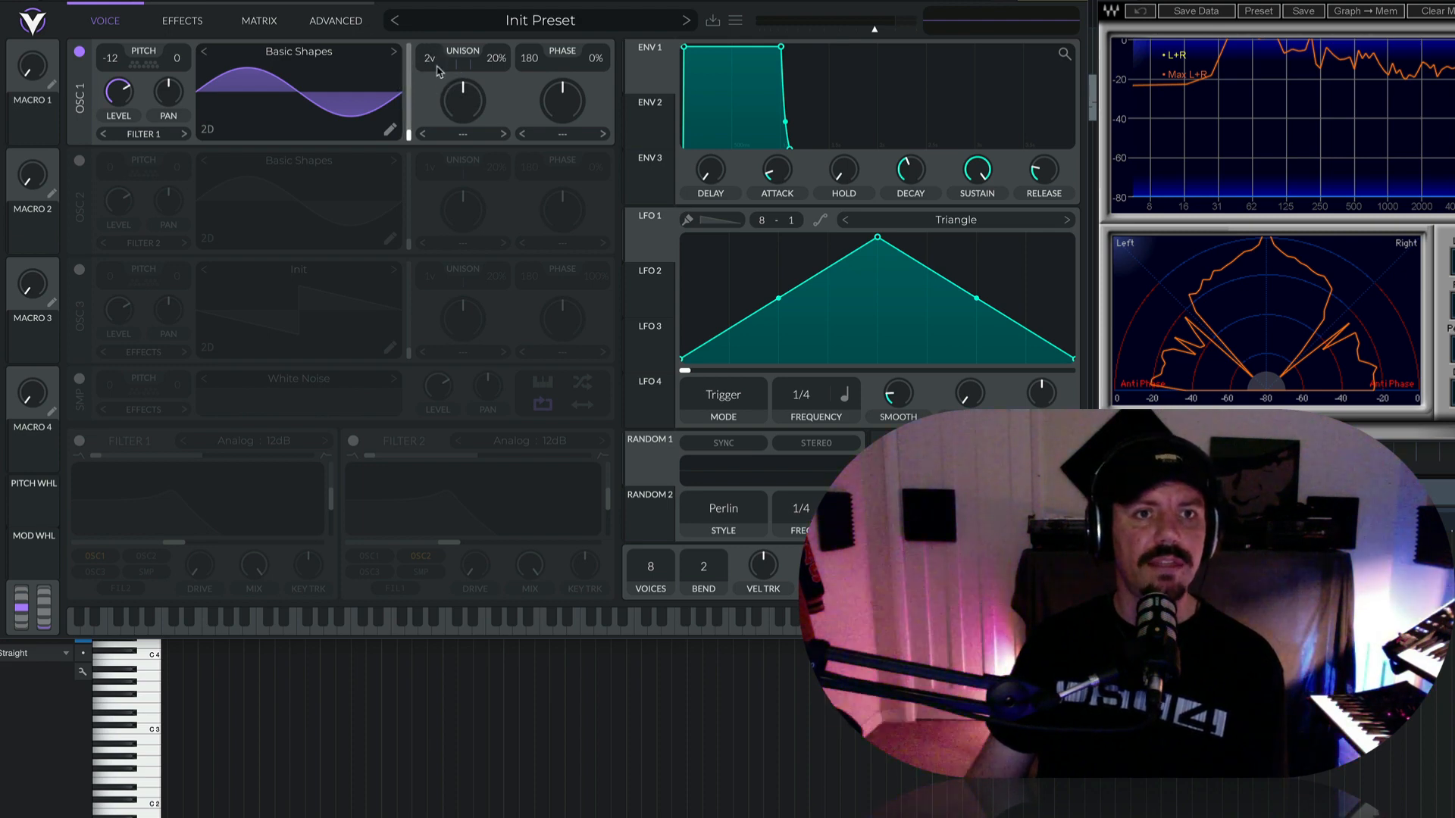
- Turn oscillator 1's stereo unison down to its minimum in the advanced oscillator settings
{"action": "left_click", "coordinate": [326, 22]}
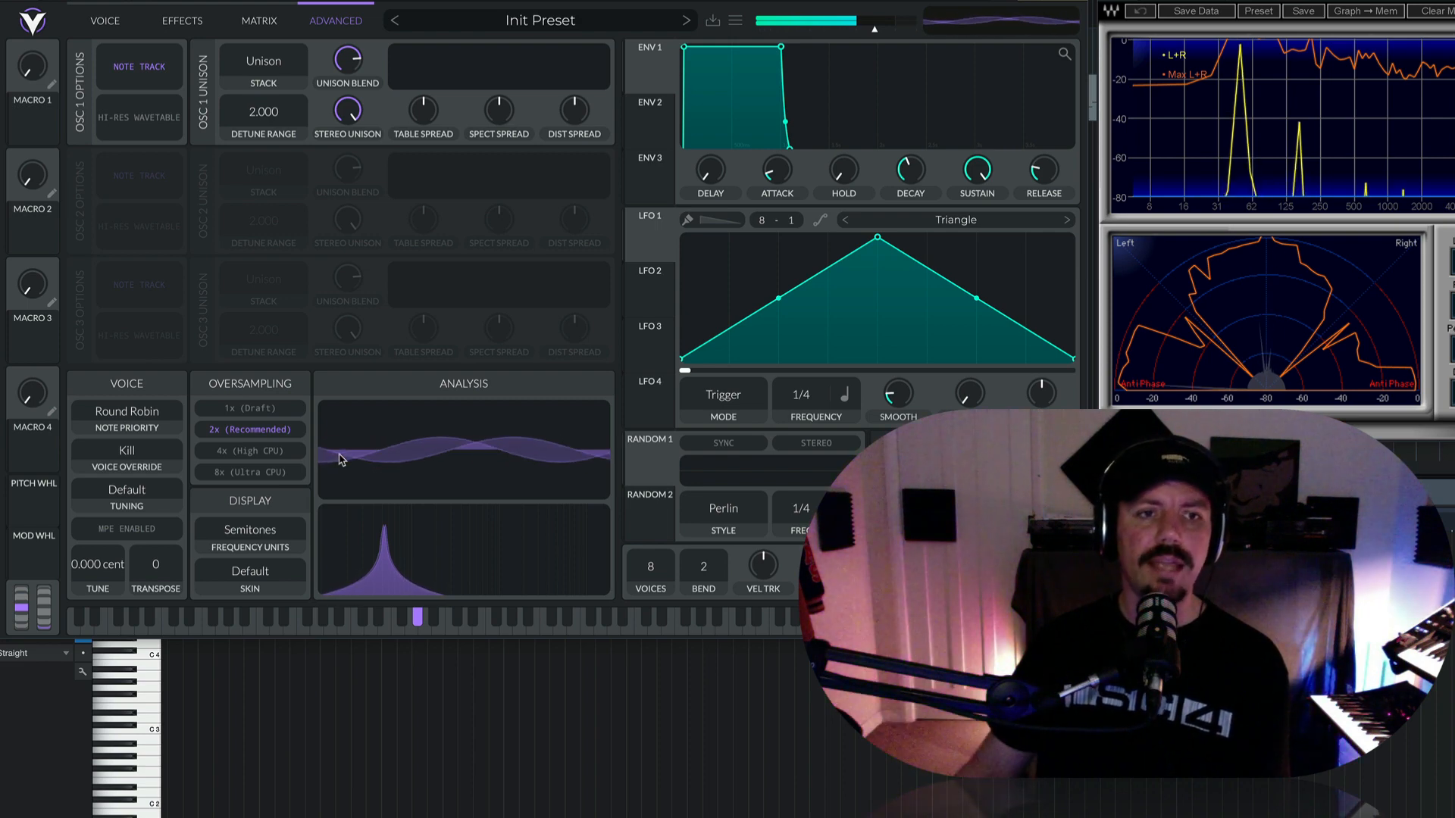
{"action": "left_click", "coordinate": [121, 21]}
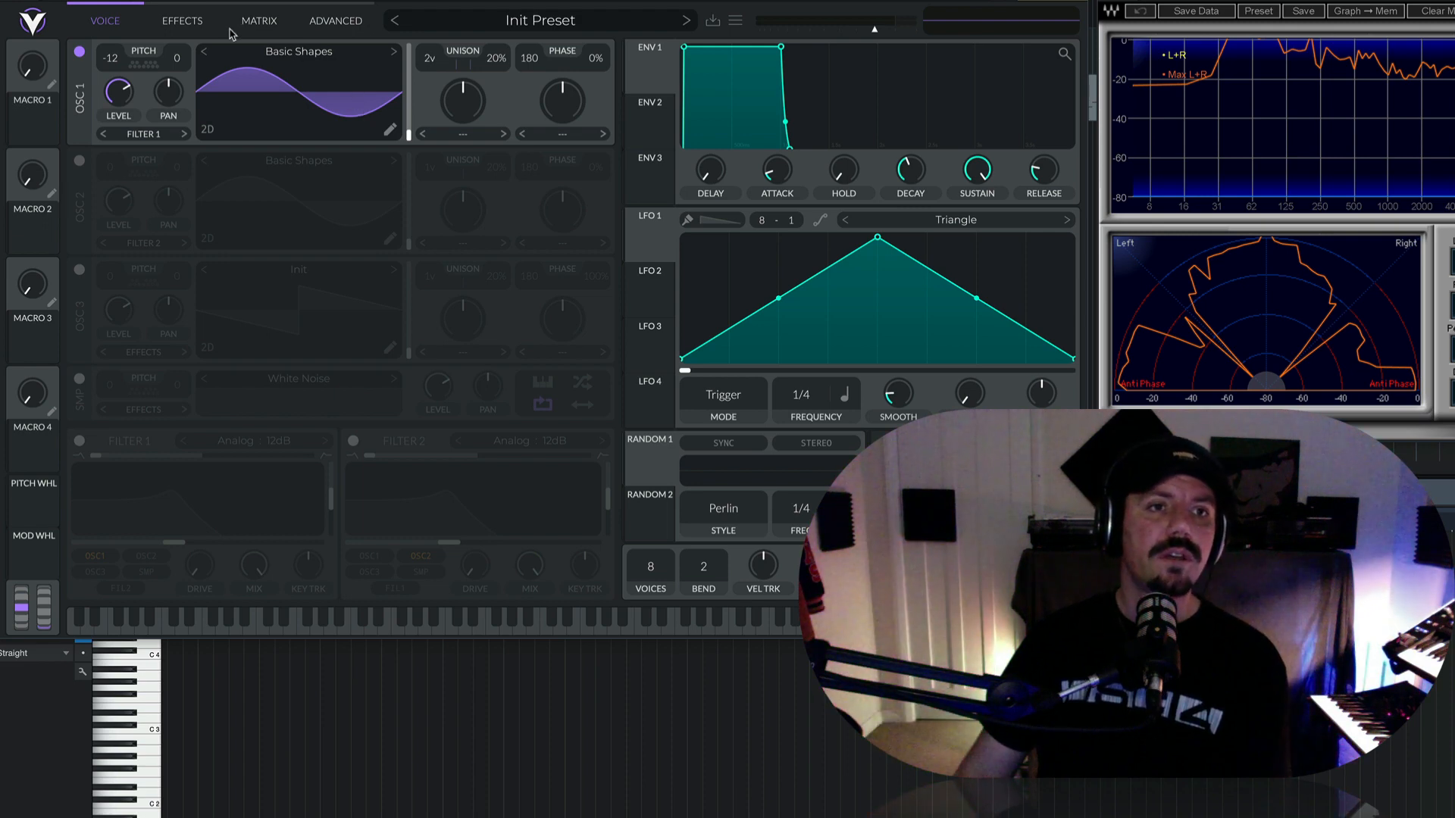
{"action": "left_click", "coordinate": [353, 25]}
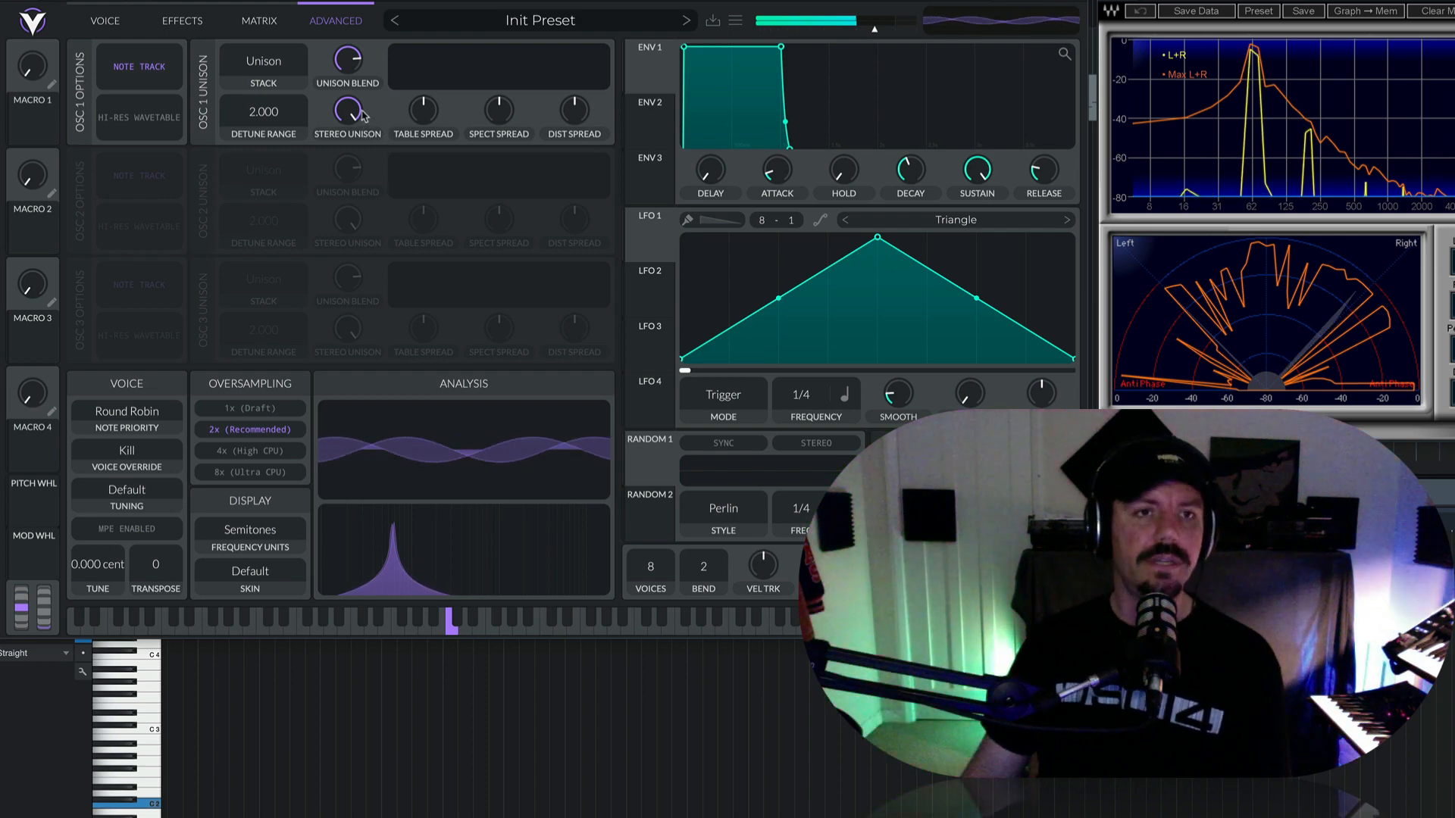
{"action": "mouse_move", "coordinate": [361, 114]}
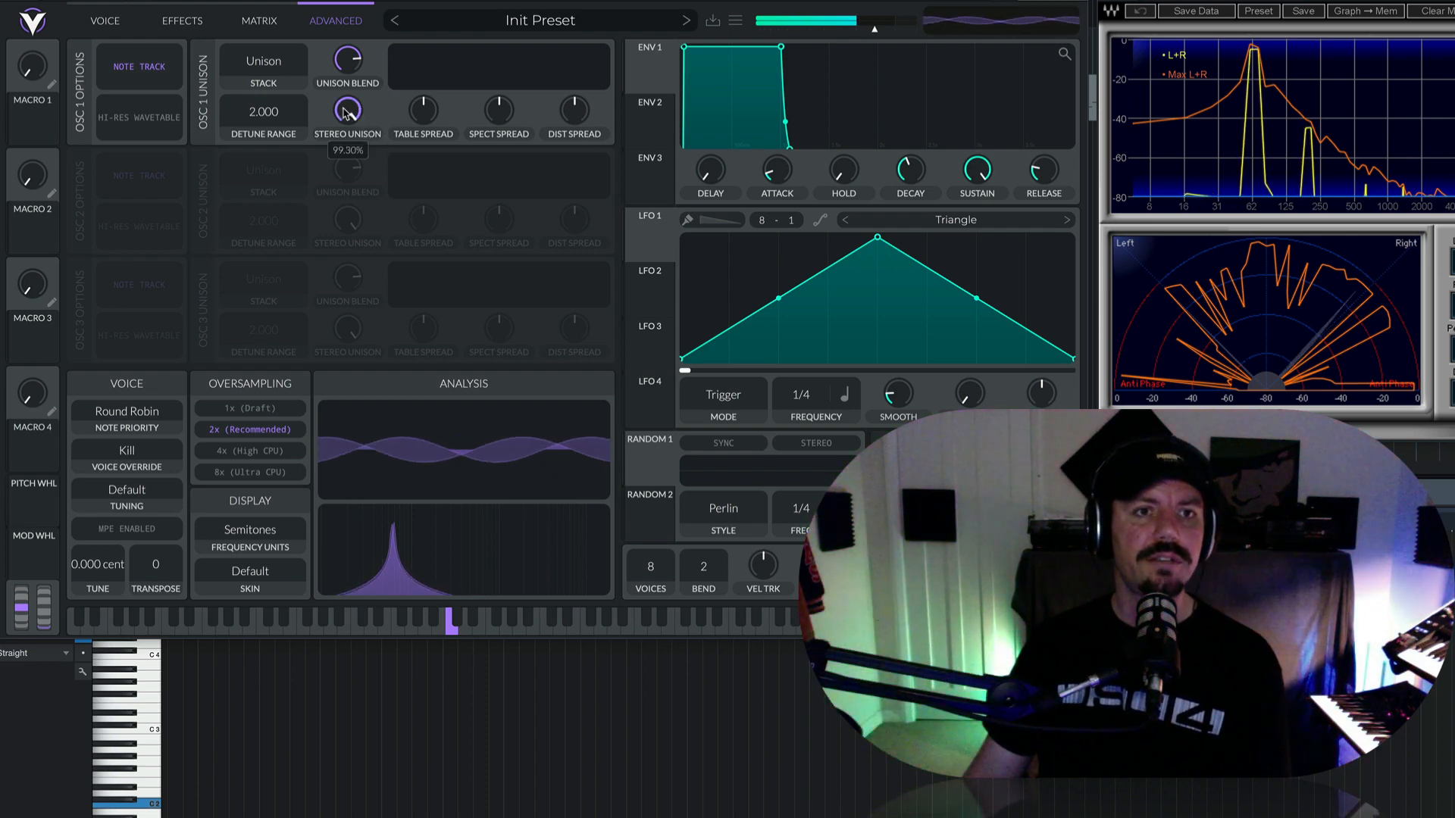
{"action": "left_click_drag", "start_coordinate": [345, 114], "coordinate": [350, 216]}
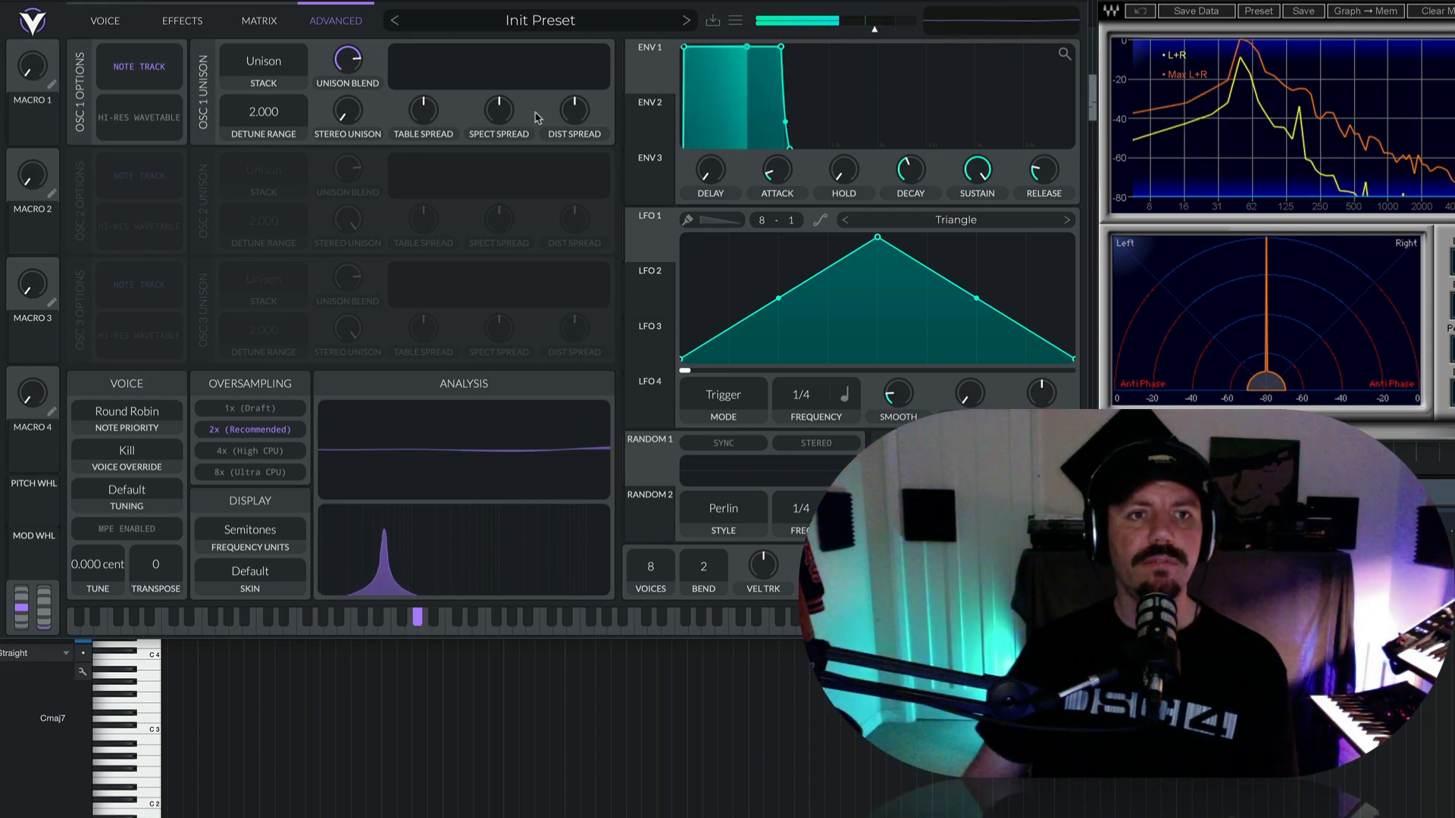
{"action": "mouse_move", "coordinate": [348, 111]}
{"action": "left_mouse_down"}
{"action": "mouse_move", "coordinate": [366, 6]}
{"action": "mouse_move", "coordinate": [358, 149]}
{"action": "left_mouse_up"}
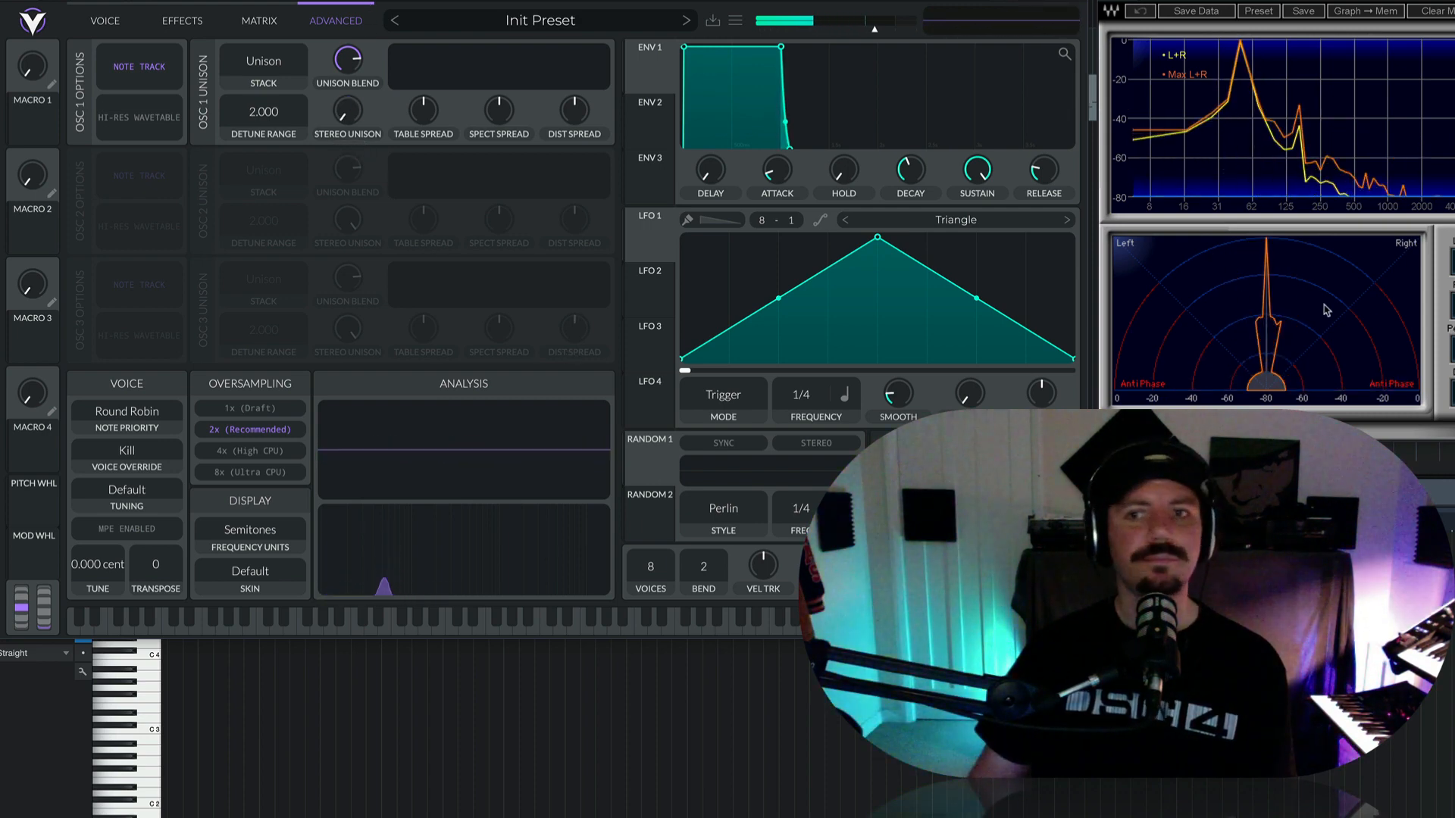
- Try oscillator 1's unison detune at 93% and 7%, and return it to 20%
{"action": "left_click", "coordinate": [110, 21]}
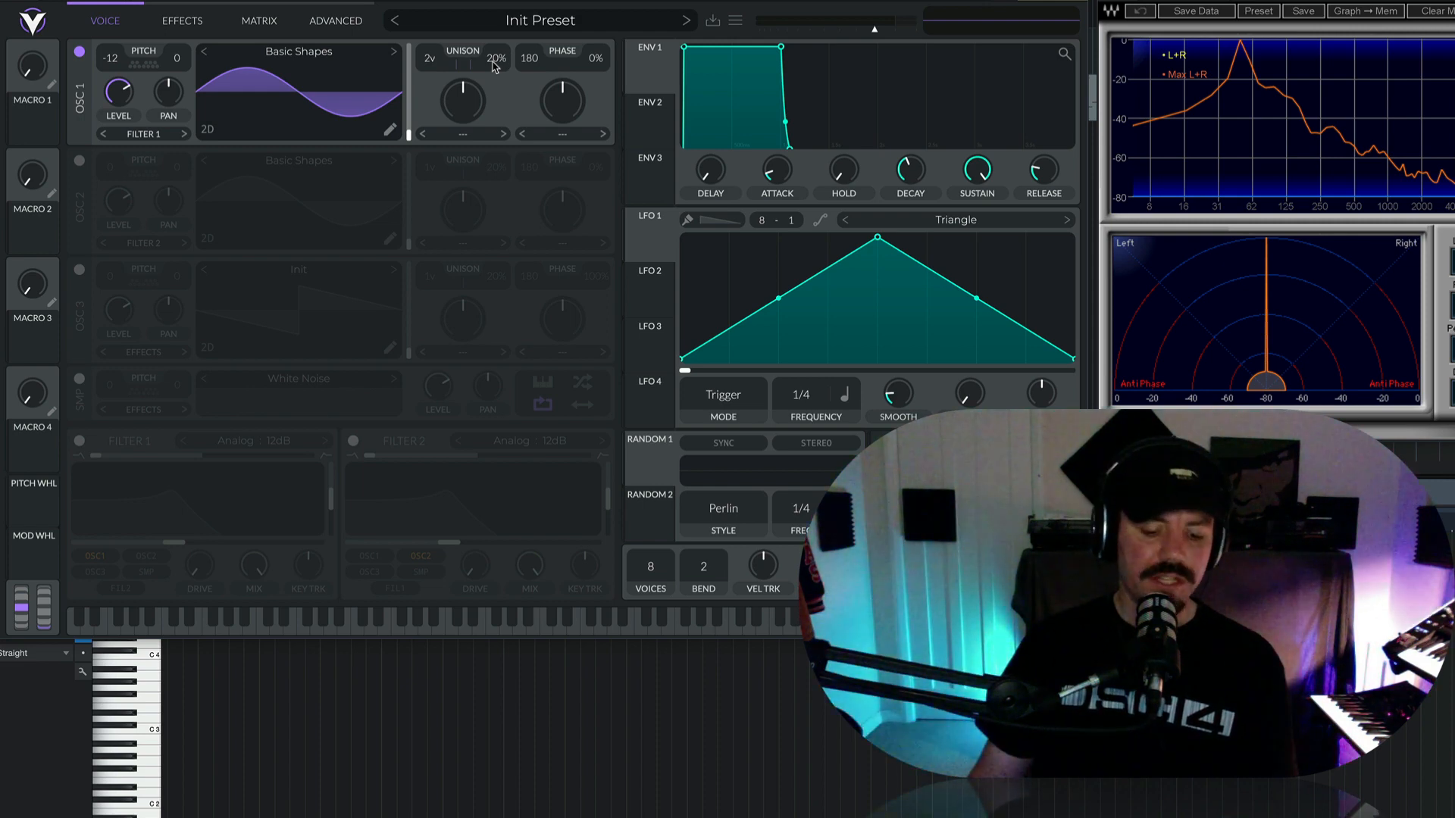
{"action": "left_click_drag", "start_coordinate": [493, 67], "coordinate": [494, 53]}
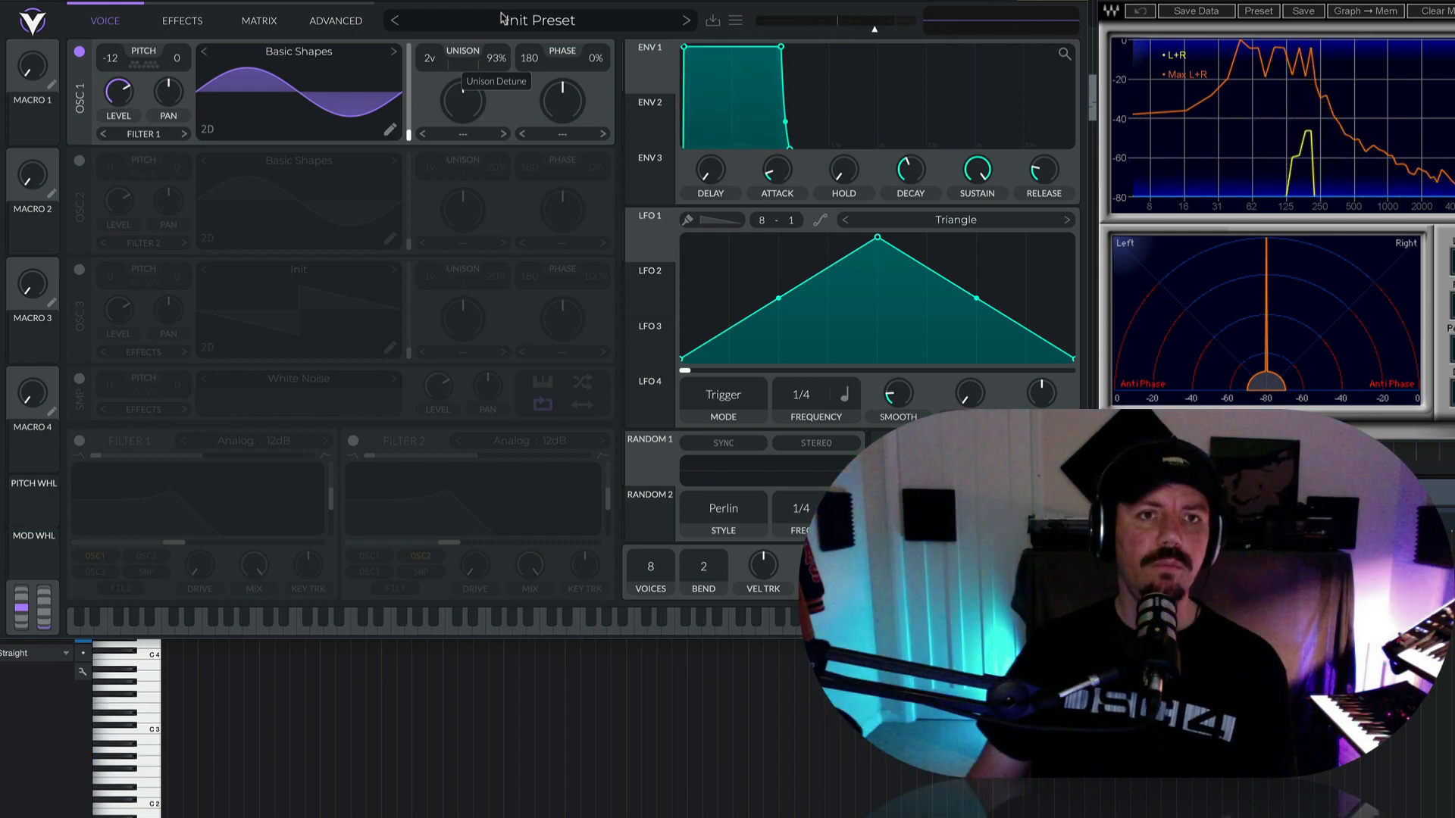
{"action": "left_click_drag", "start_coordinate": [500, 20], "coordinate": [501, 71]}
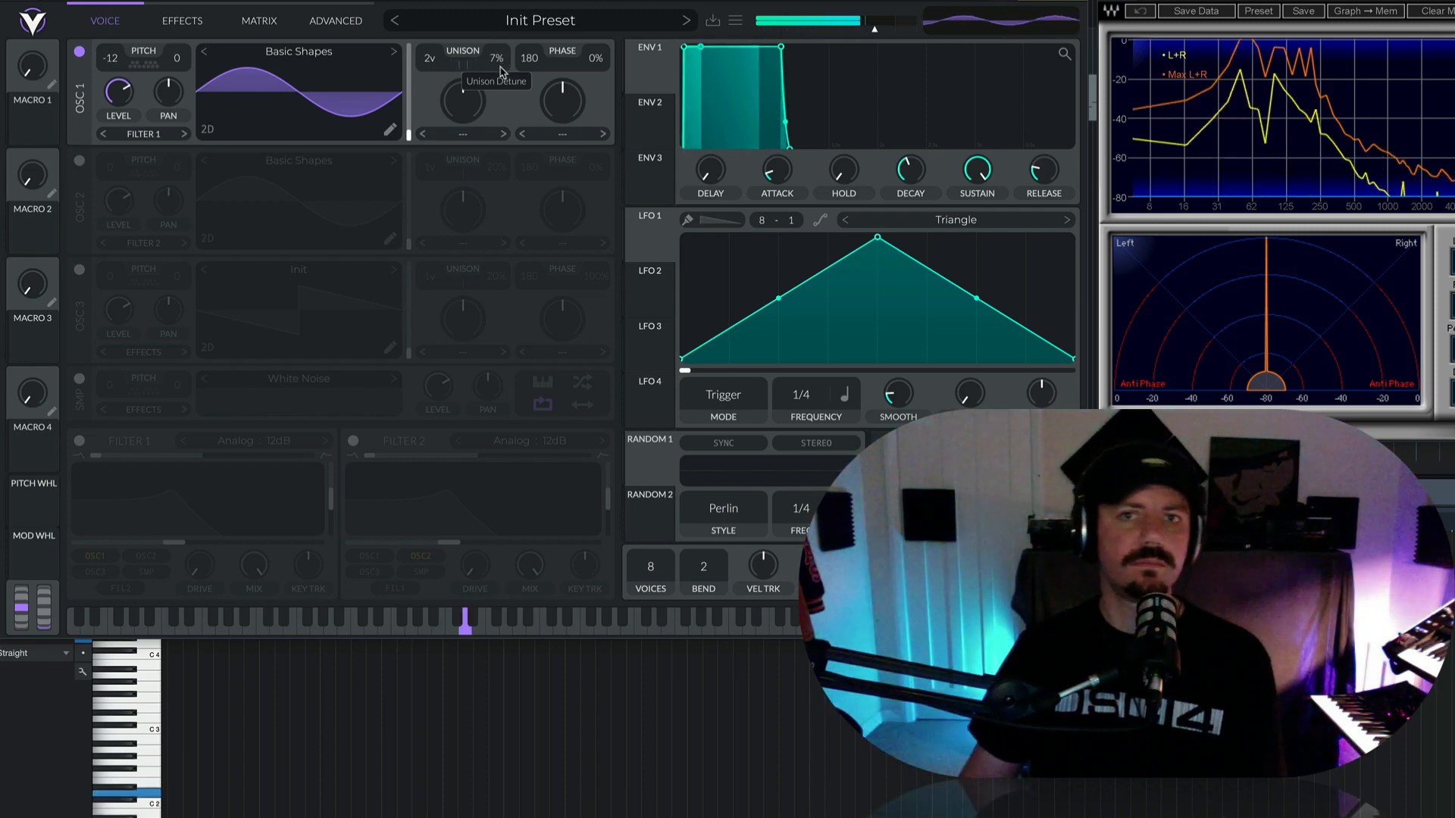
{"action": "left_click_drag", "start_coordinate": [501, 71], "coordinate": [498, 68]}
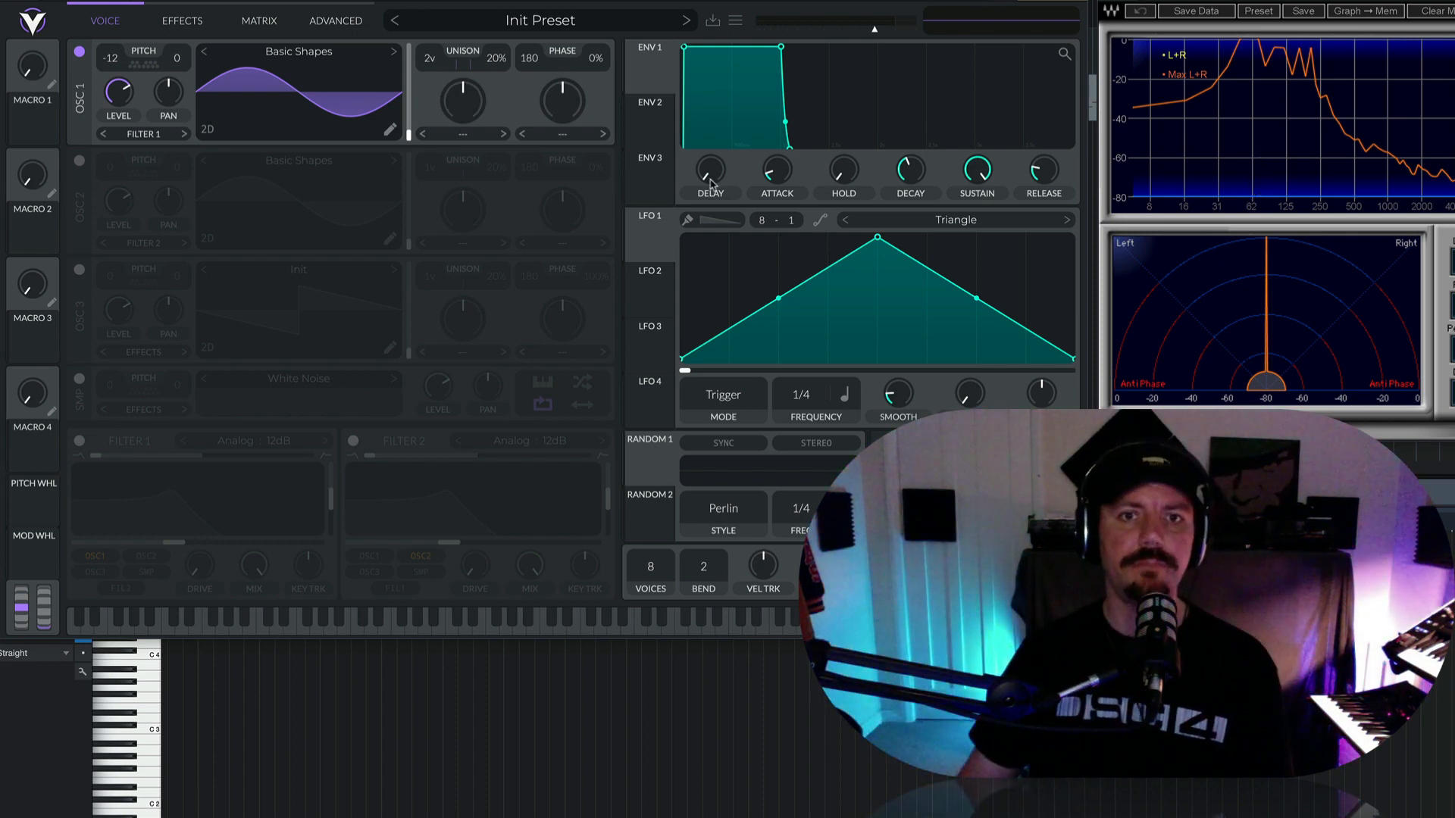
{"action": "mouse_move", "coordinate": [775, 177]}
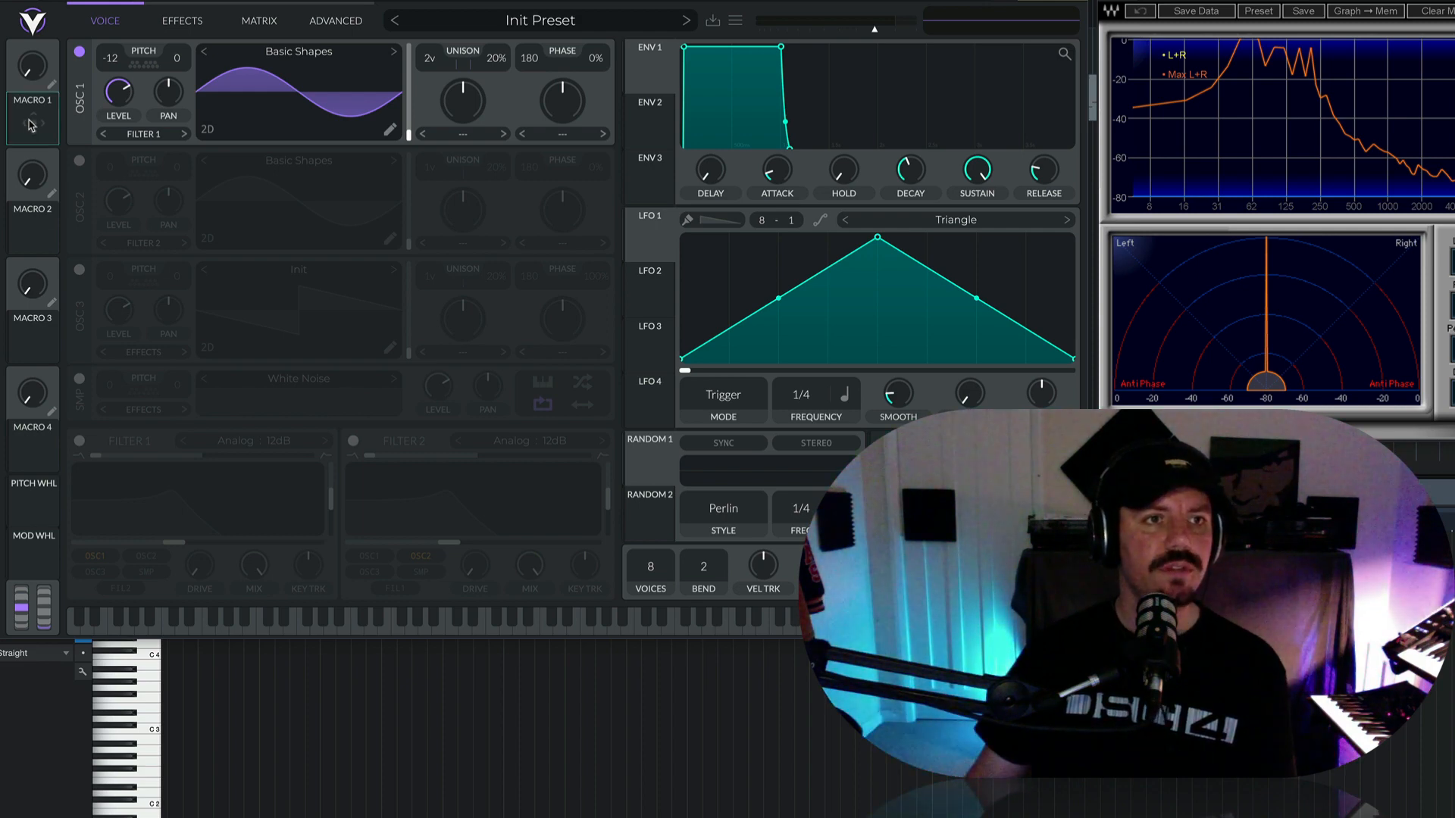
- Assign macro 1 to oscillator 1's unison detune and audition the modulation with the macro turned fully up
{"action": "left_click_drag", "start_coordinate": [34, 129], "coordinate": [496, 68]}
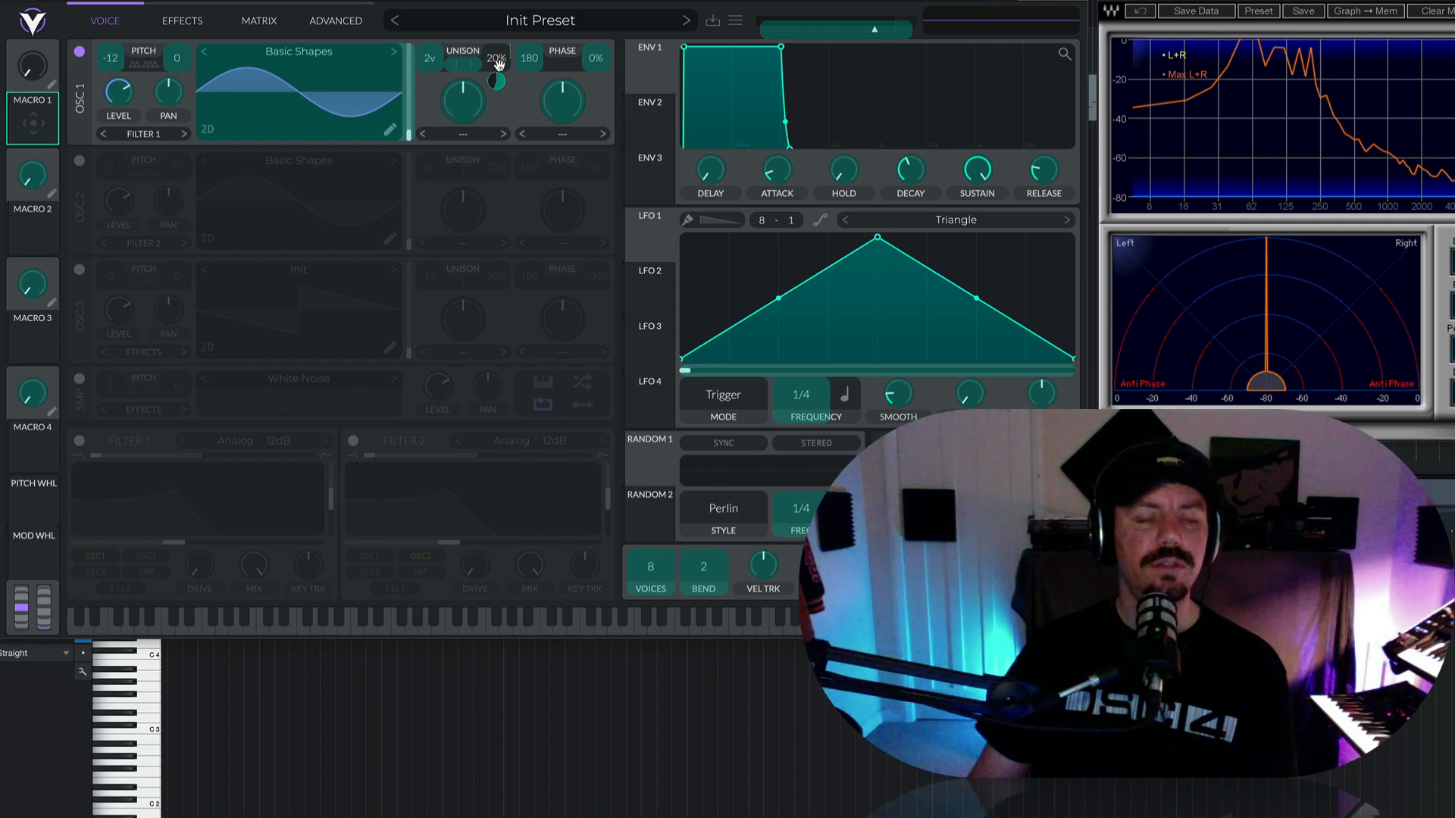
{"action": "left_click_drag", "start_coordinate": [498, 65], "coordinate": [498, 64]}
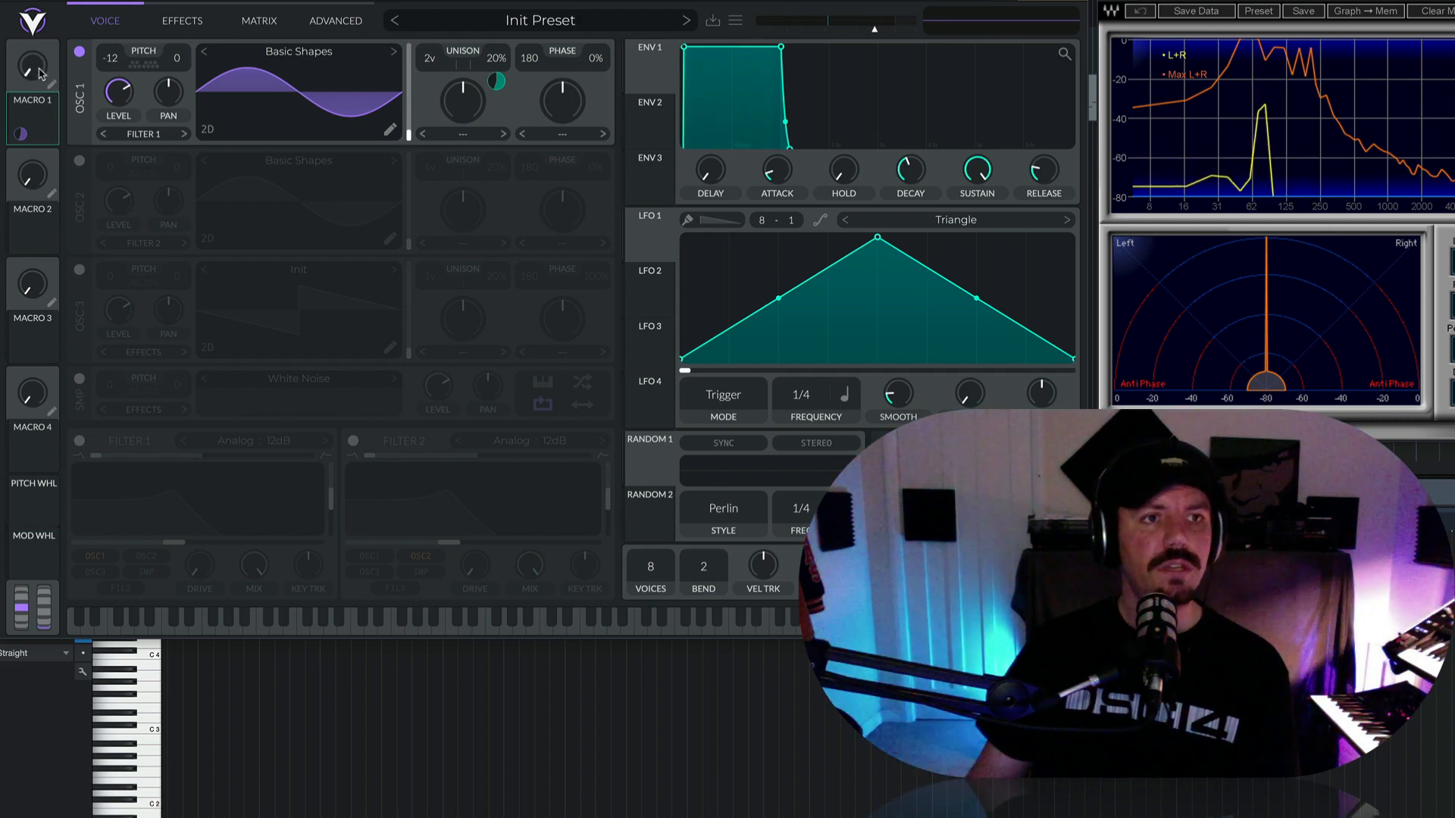
{"action": "left_click_drag", "start_coordinate": [40, 74], "coordinate": [40, 38]}
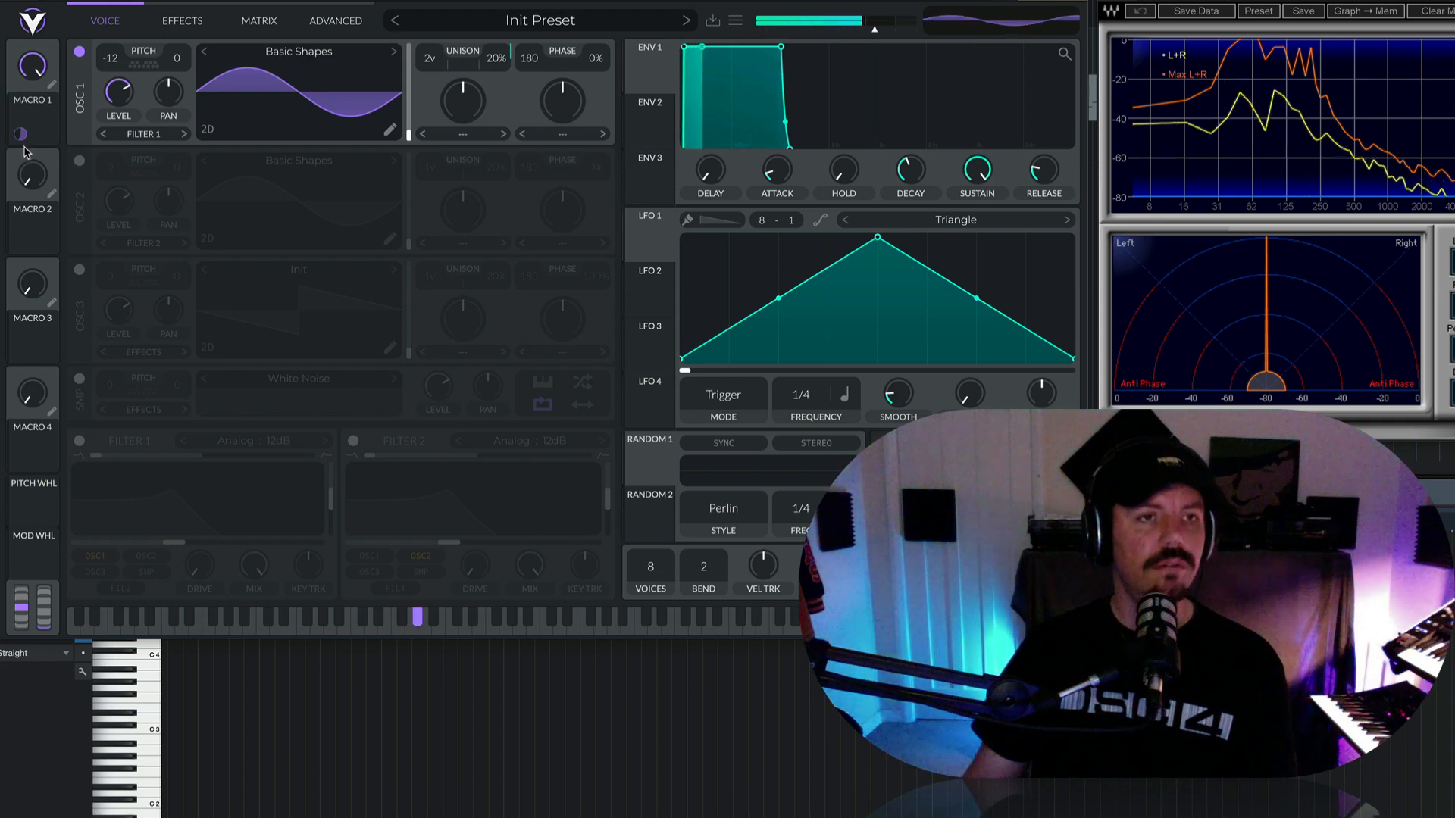
- Reduce macro 1's modulation amount on the unison detune and rename the macro BEATING
{"action": "left_click_drag", "start_coordinate": [20, 135], "coordinate": [462, 99]}
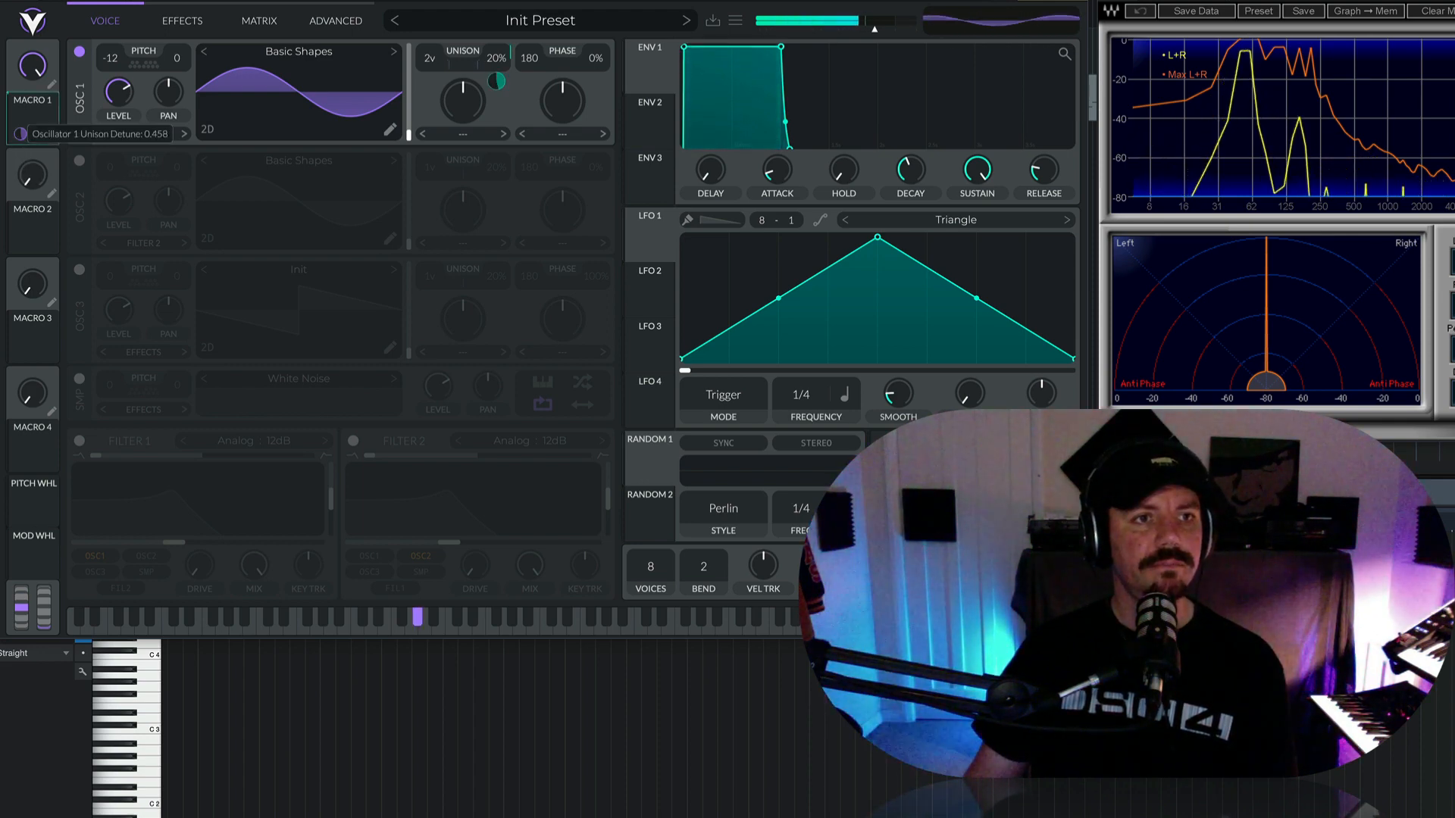
{"action": "left_click_drag", "start_coordinate": [20, 135], "coordinate": [19, 139]}
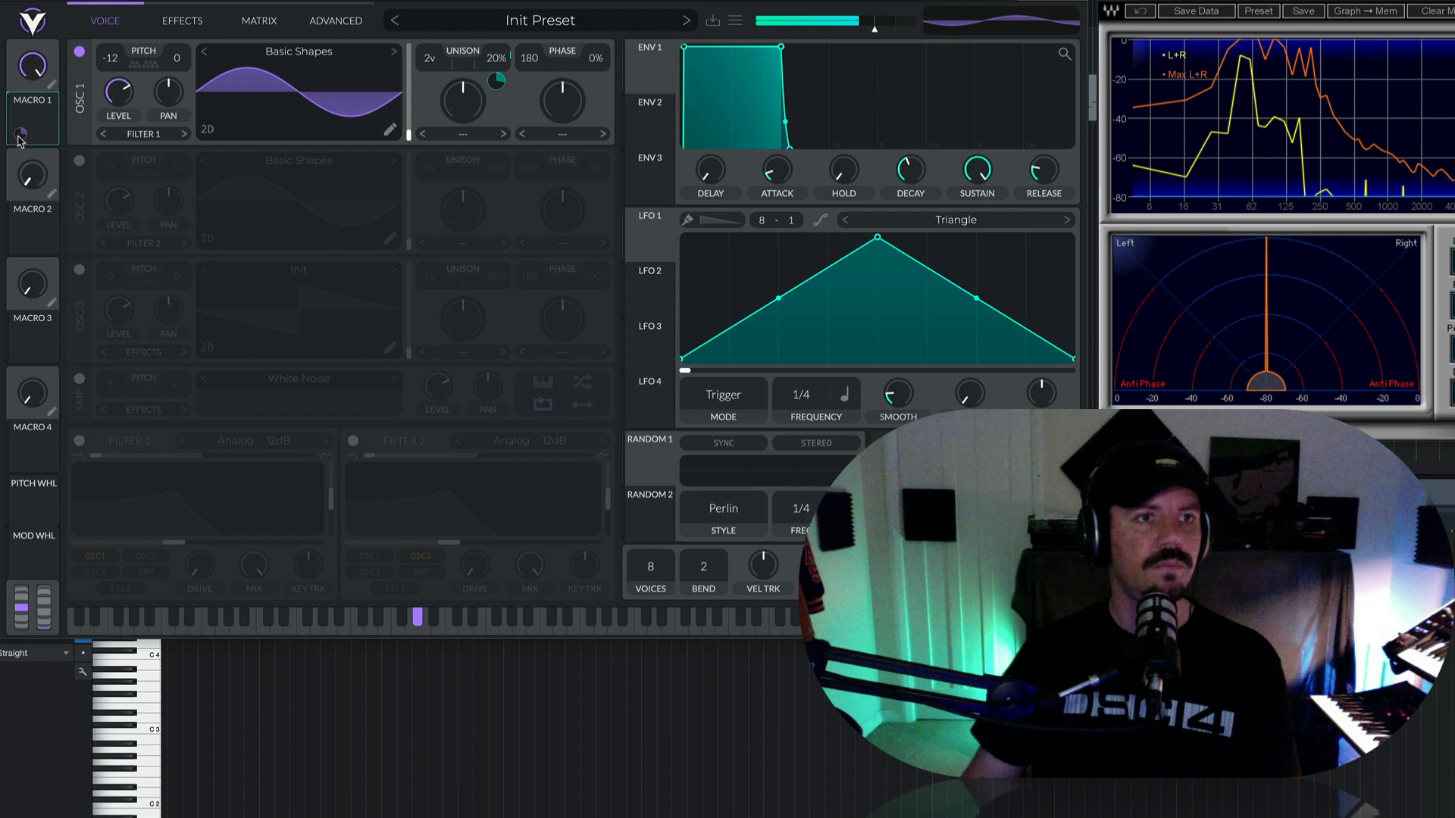
{"action": "left_click", "coordinate": [52, 87]}
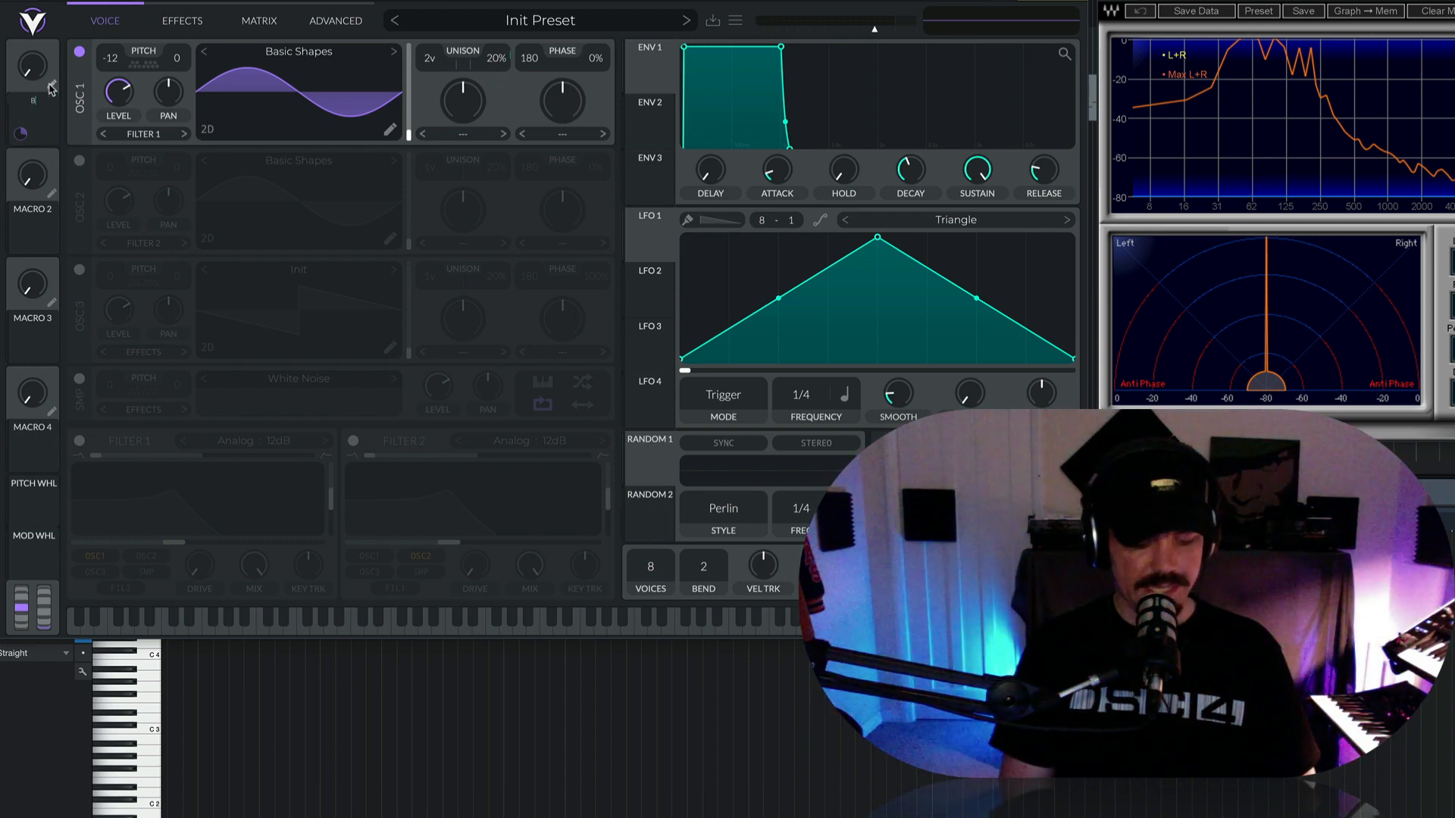
{"action": "type", "text": "BEATING"}
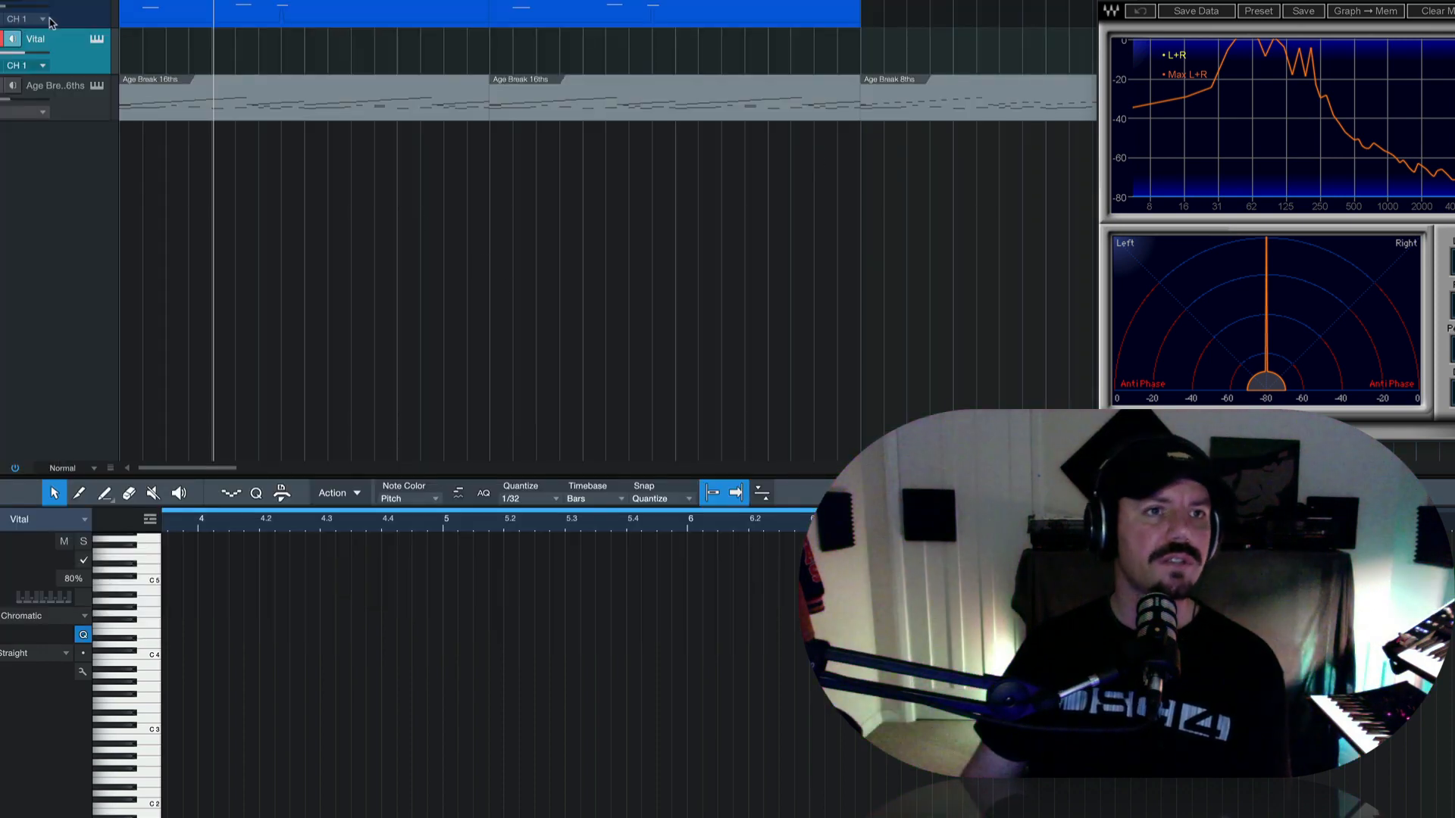
- Record an eight-bar MIDI bass line on the Vital track, starting from bar 1
{"action": "left_click", "coordinate": [73, 6]}
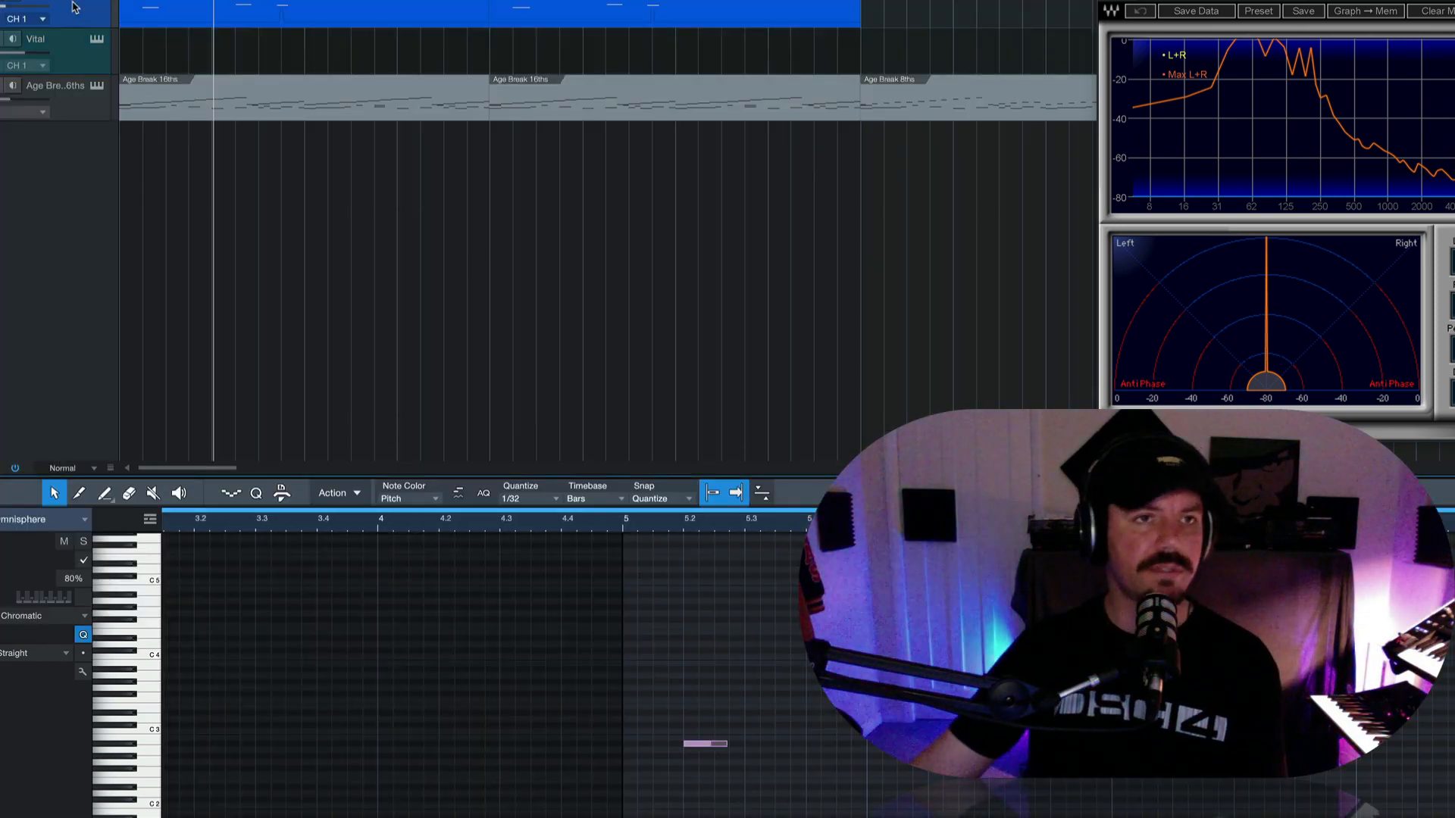
{"action": "left_click", "coordinate": [76, 103]}
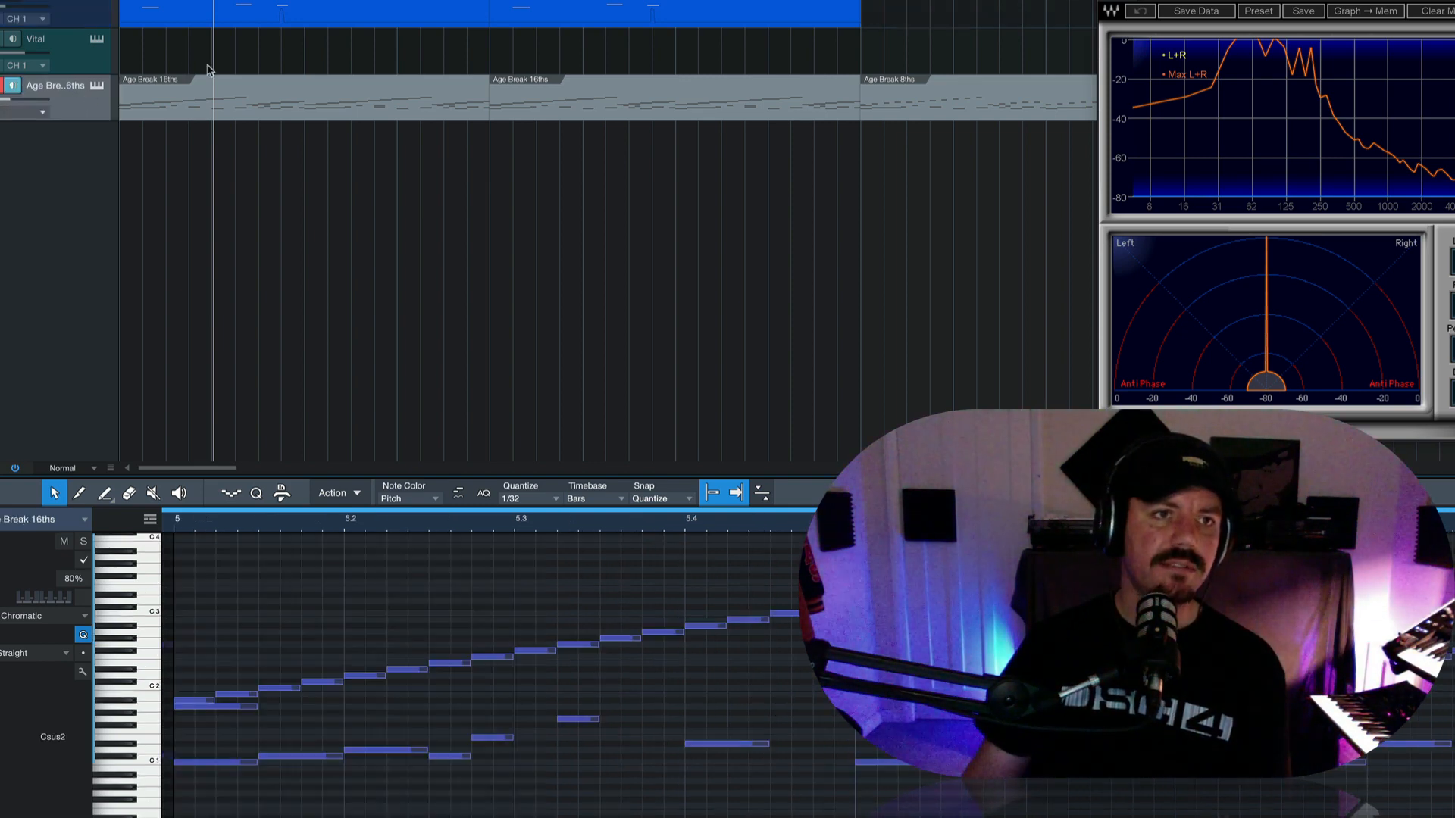
{"action": "left_click", "coordinate": [89, 49]}
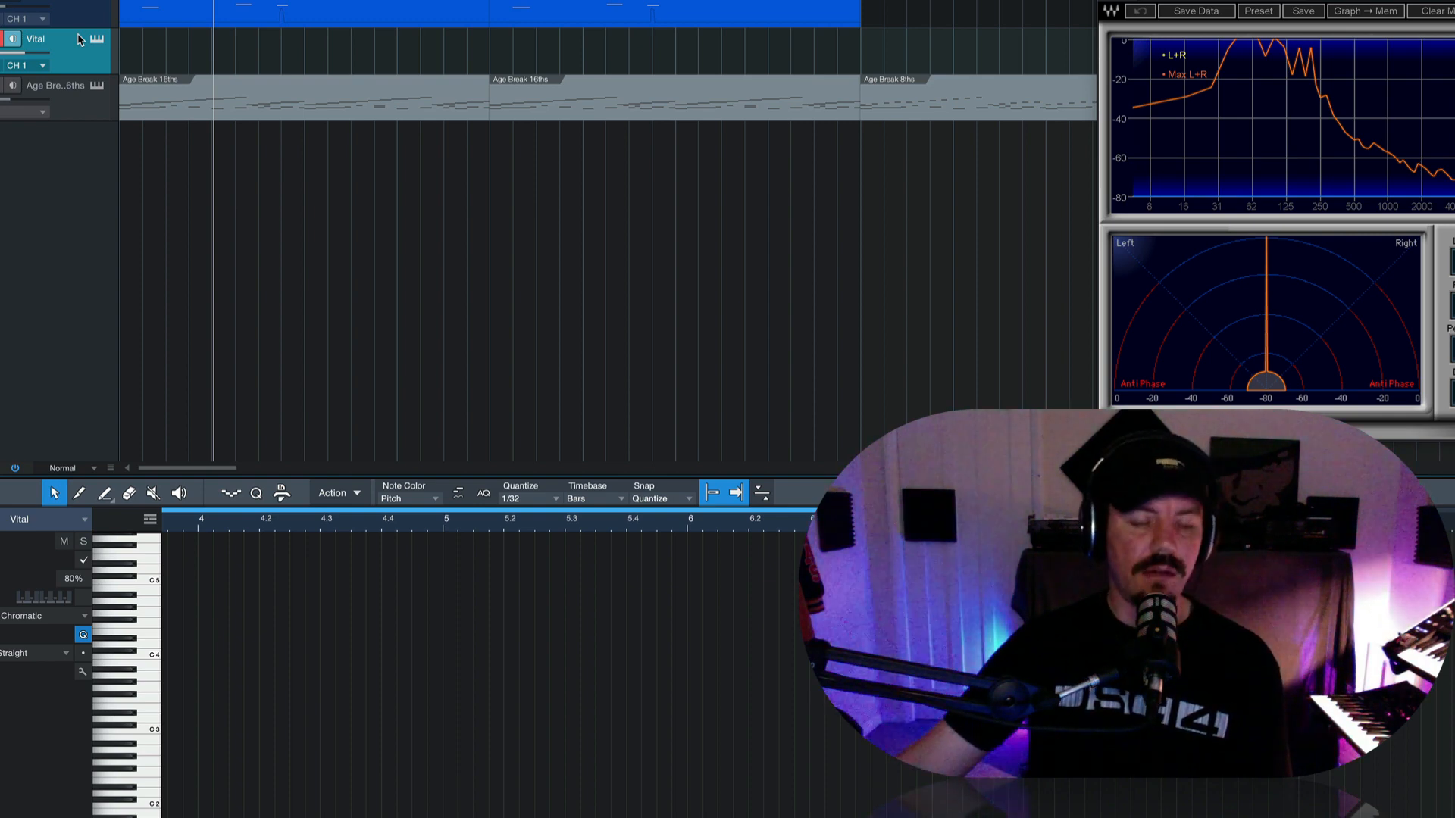
{"action": "key", "text": "comma"}
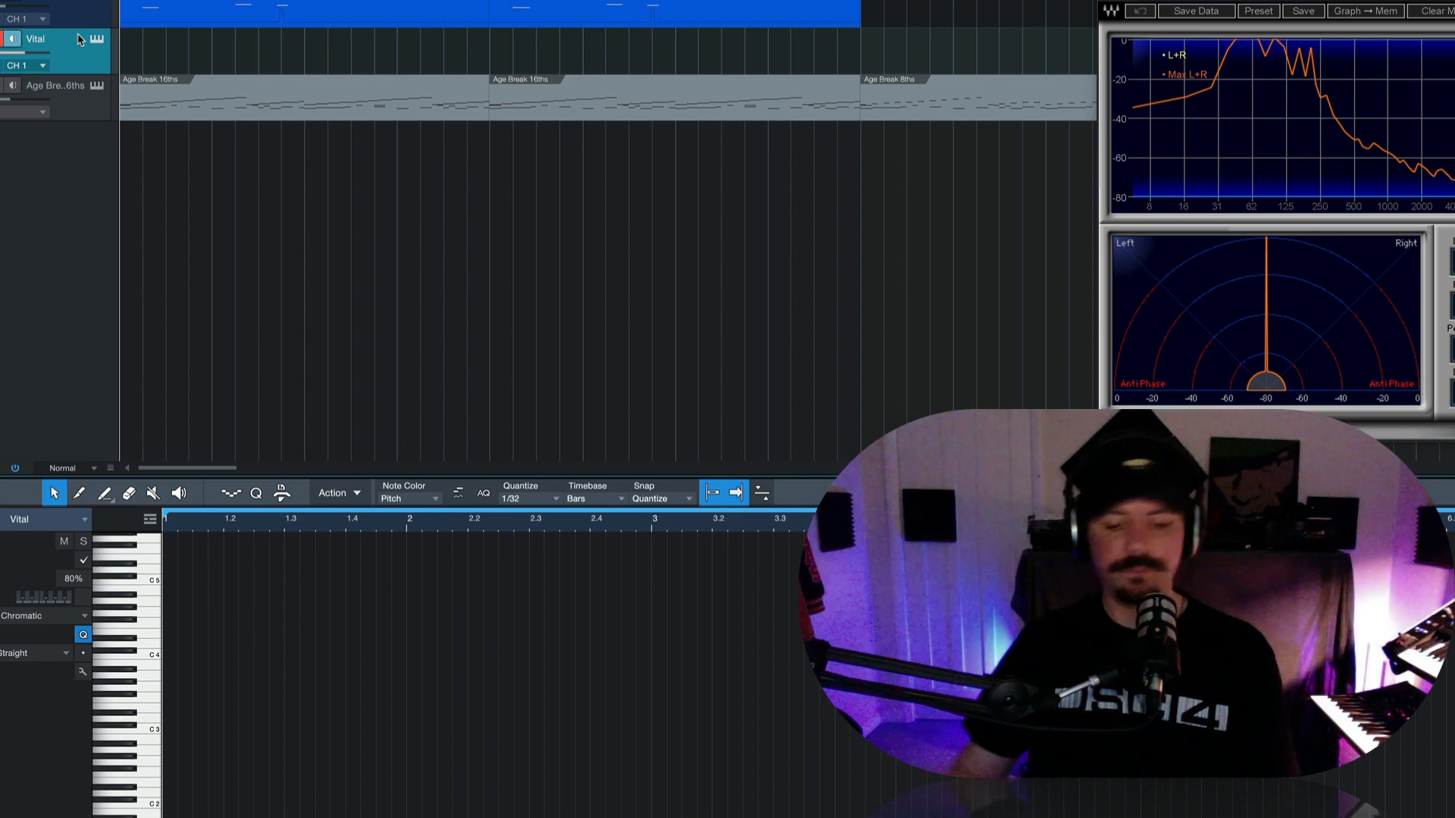
{"action": "key", "text": "KP_Multiply"}
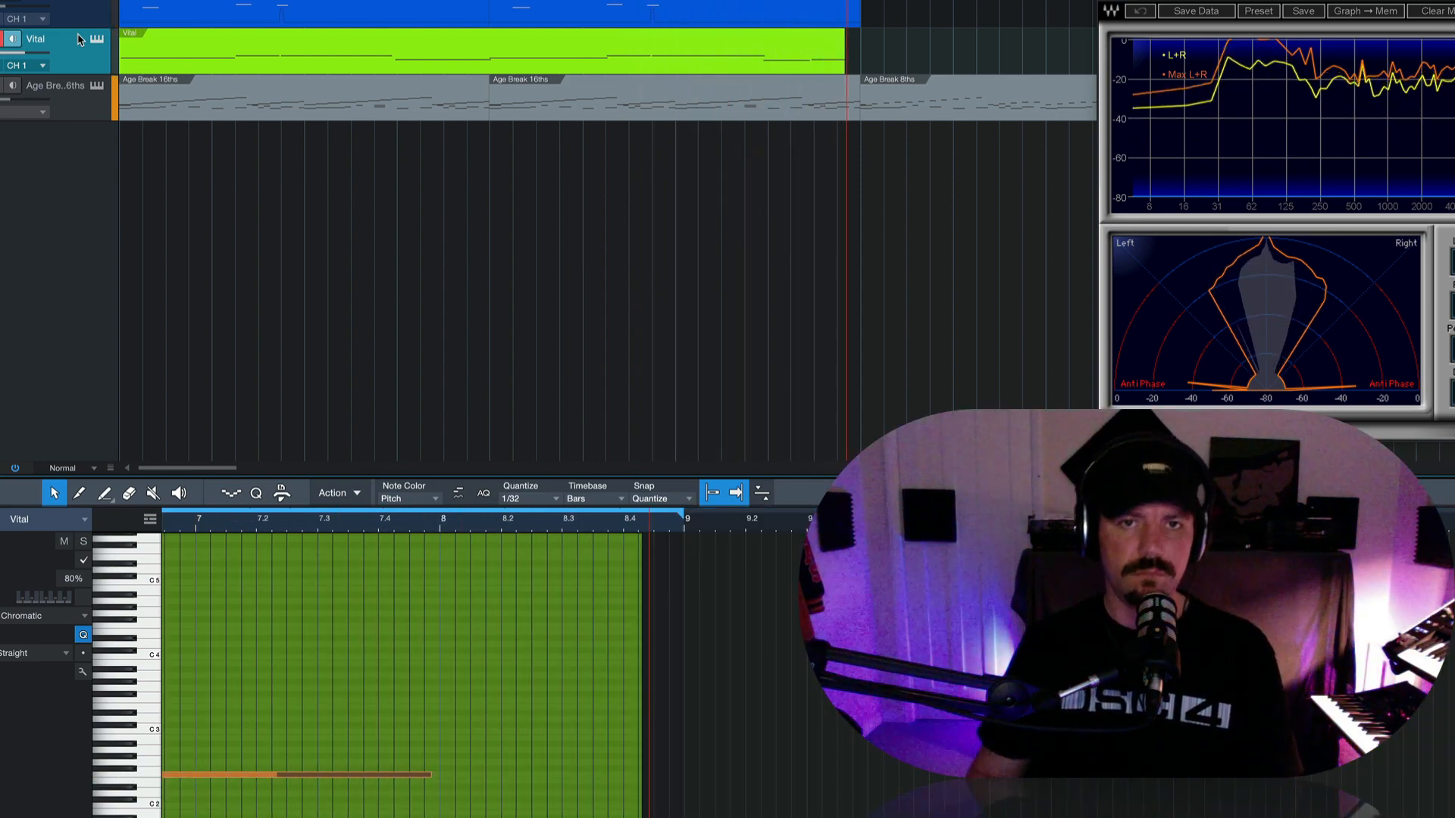
{"action": "key", "text": "KP_Multiply"}
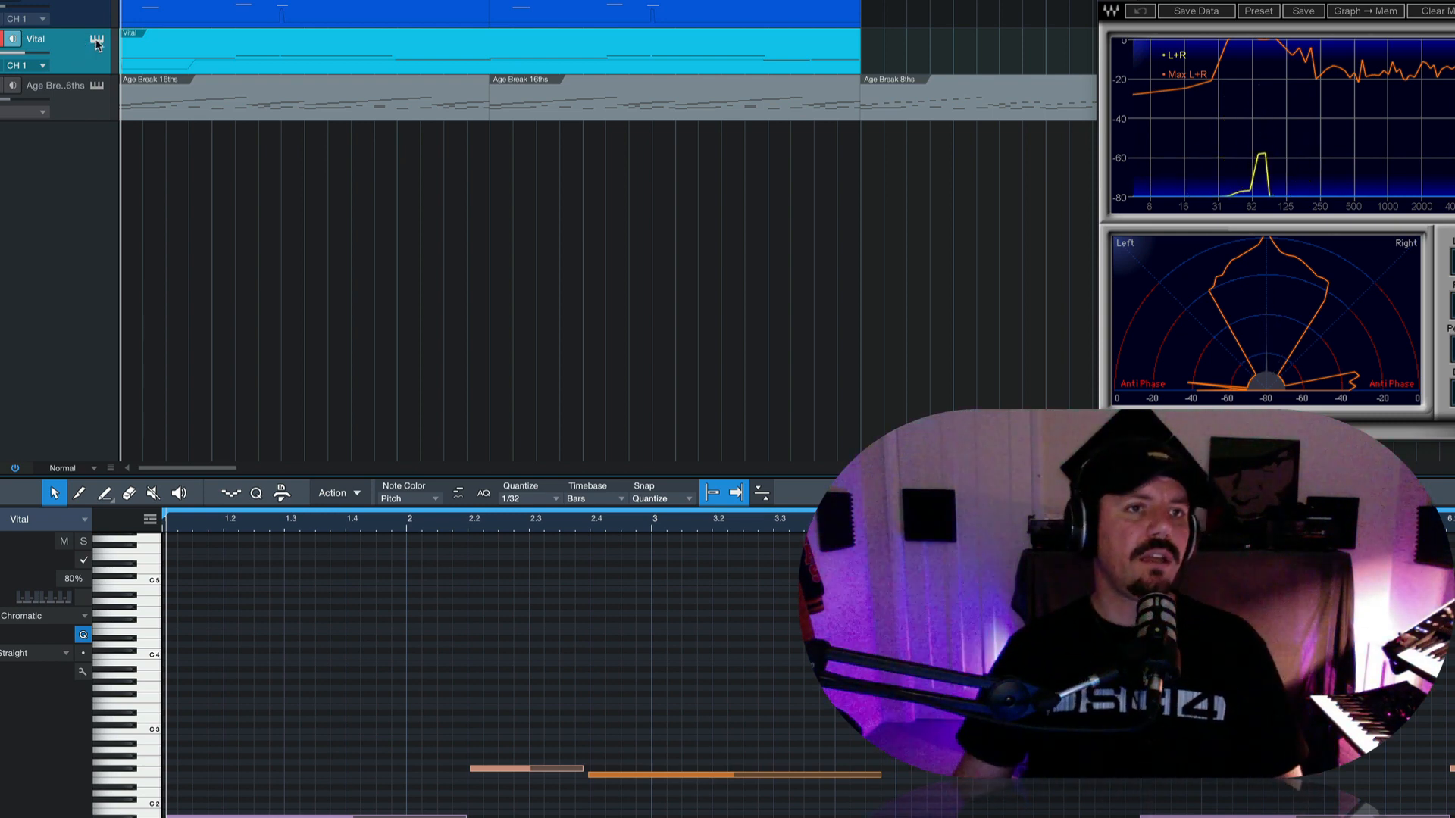
- Make a complete duplicate of the Vital track, mute the original, and select the duplicate
{"action": "left_click", "coordinate": [96, 43]}
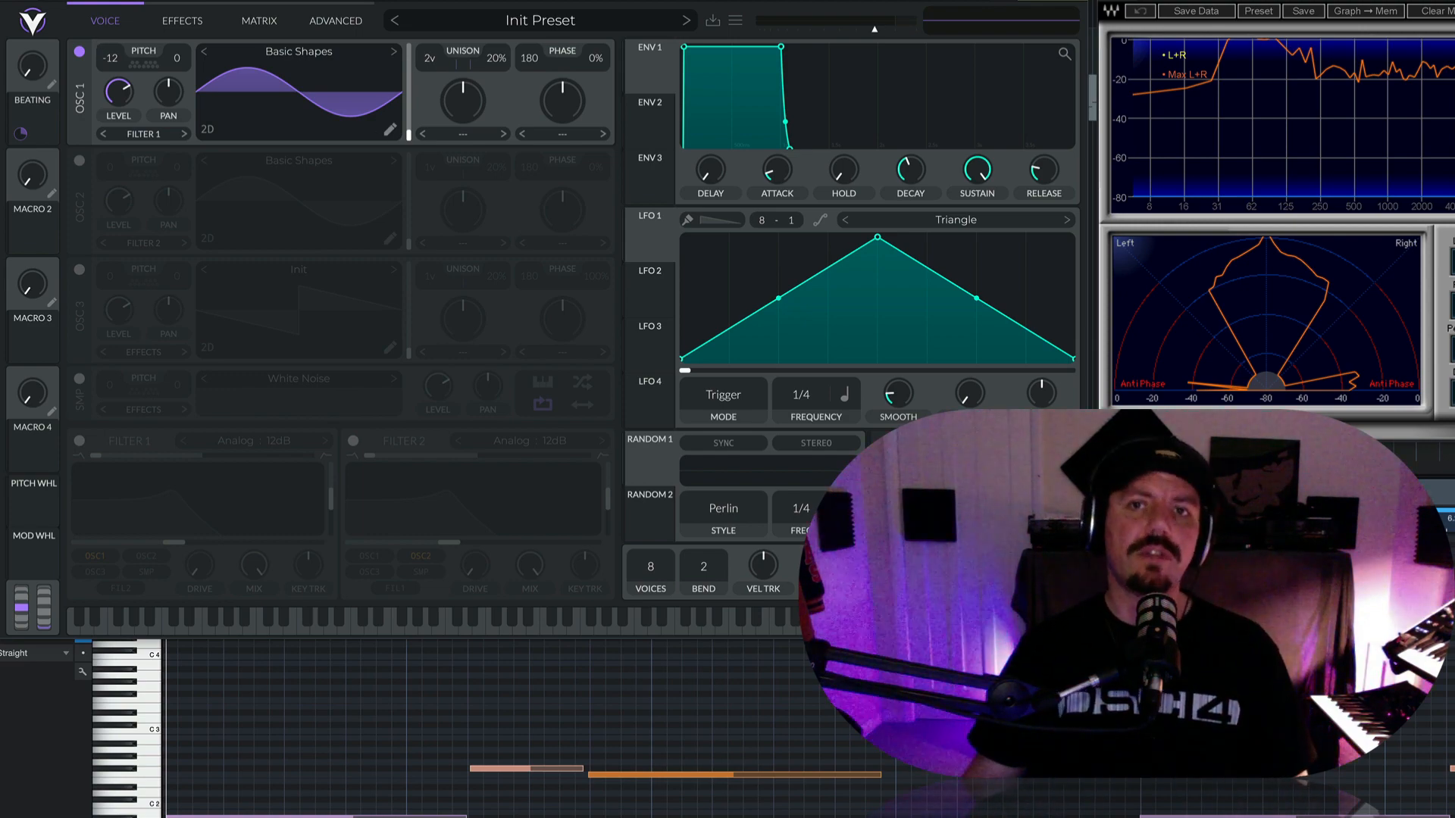
{"action": "key", "text": "super+w"}
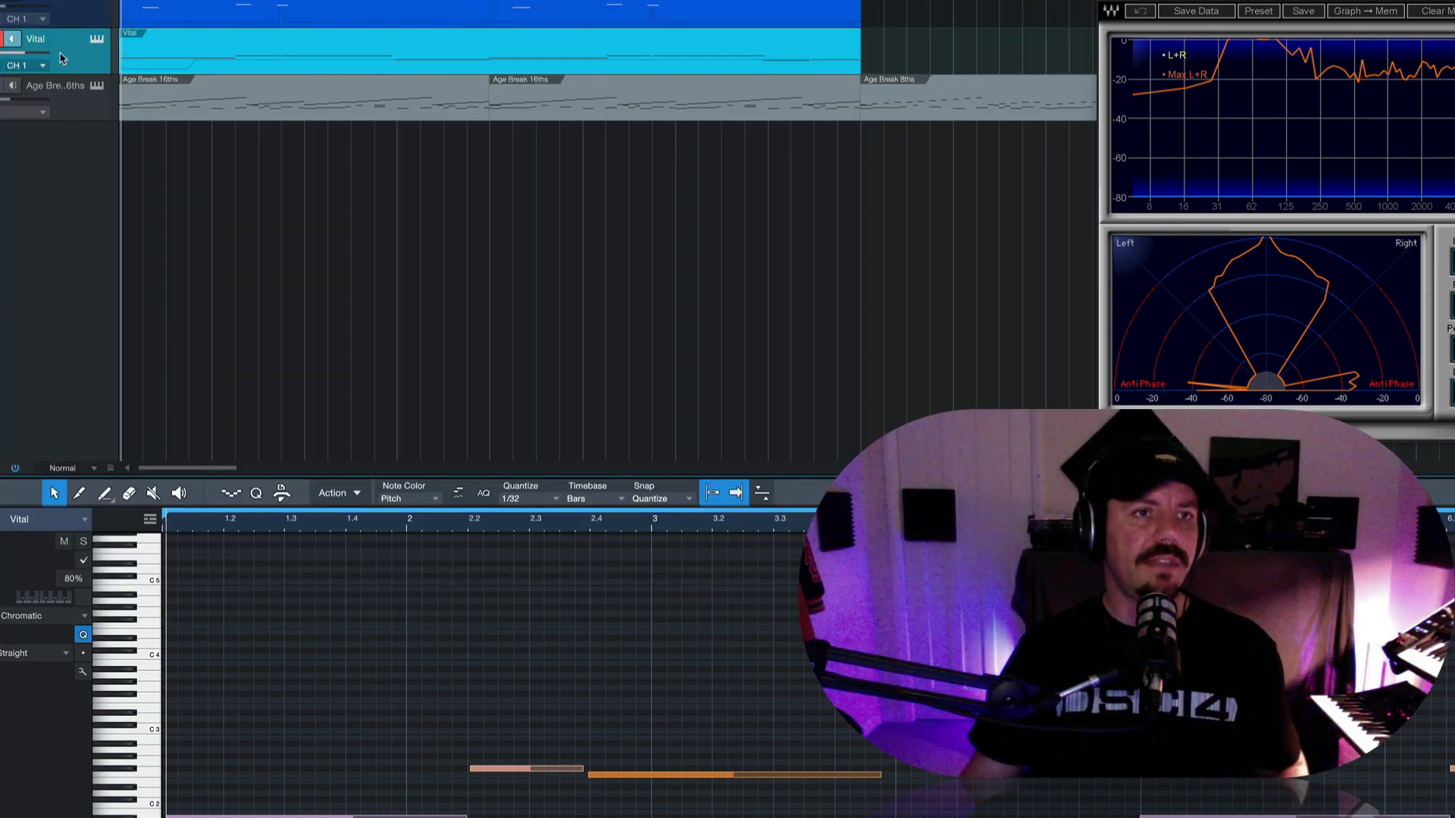
{"action": "right_click", "coordinate": [62, 58]}
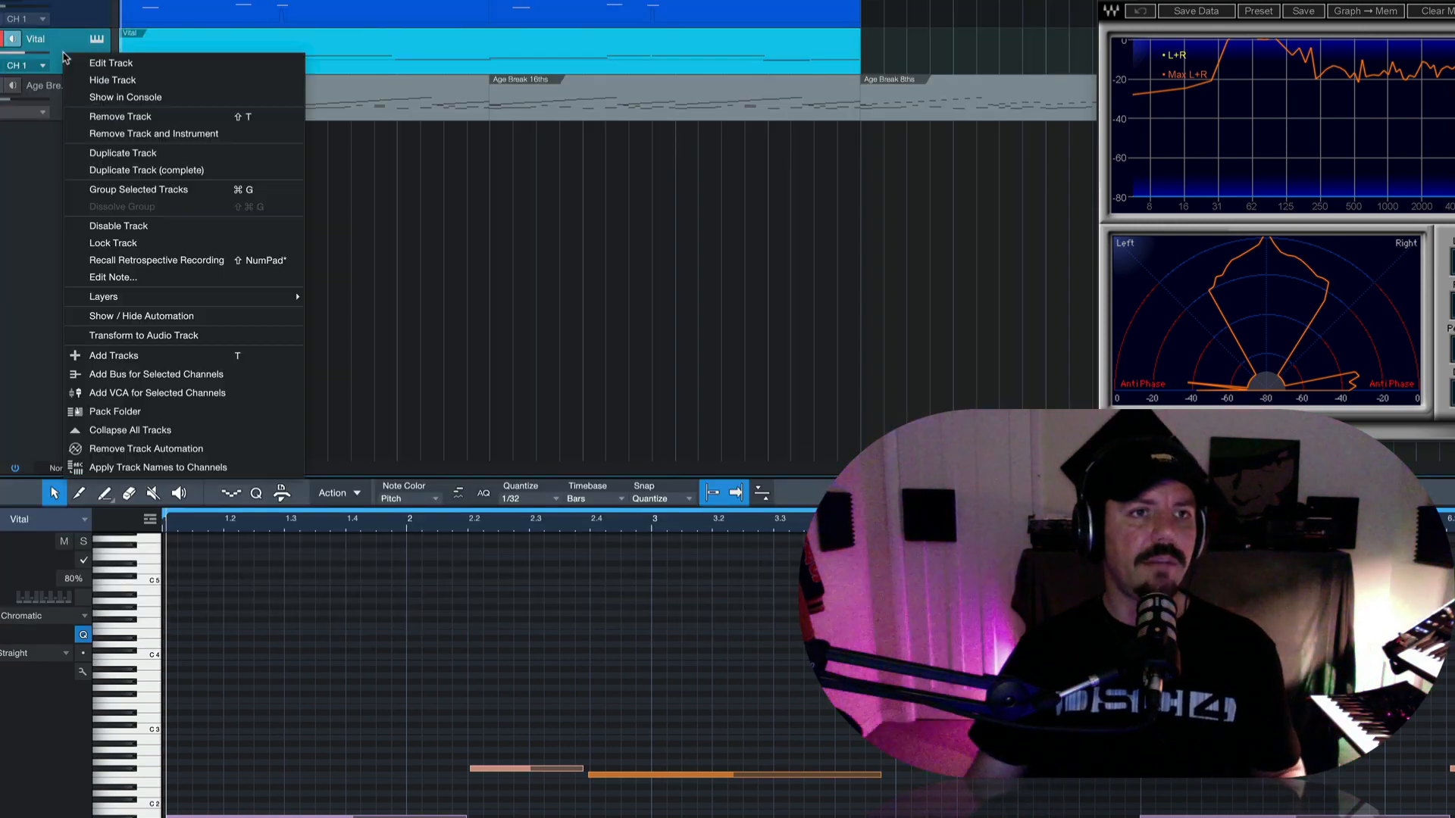
{"action": "left_click", "coordinate": [98, 170]}
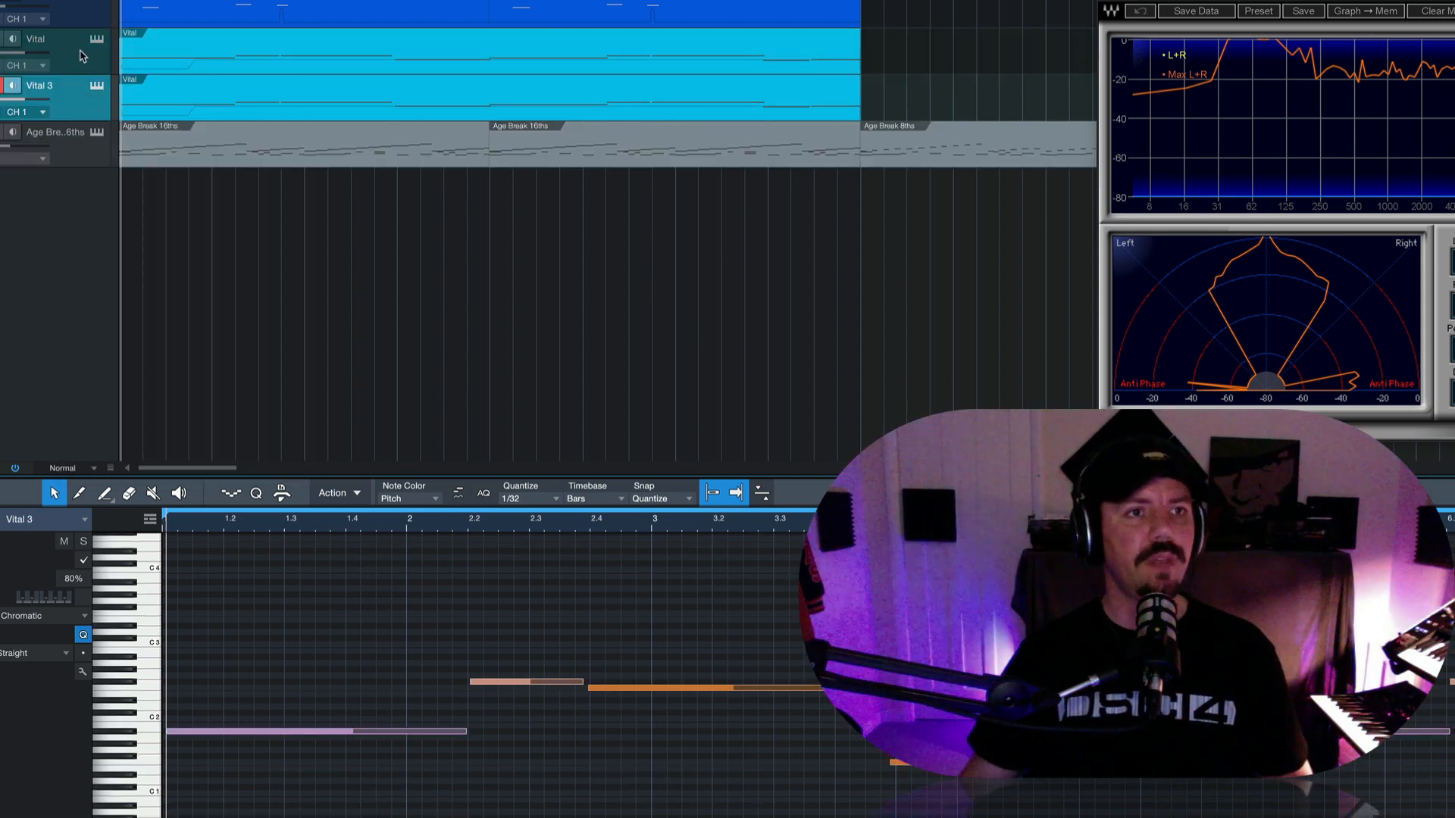
{"action": "left_click", "coordinate": [80, 51]}
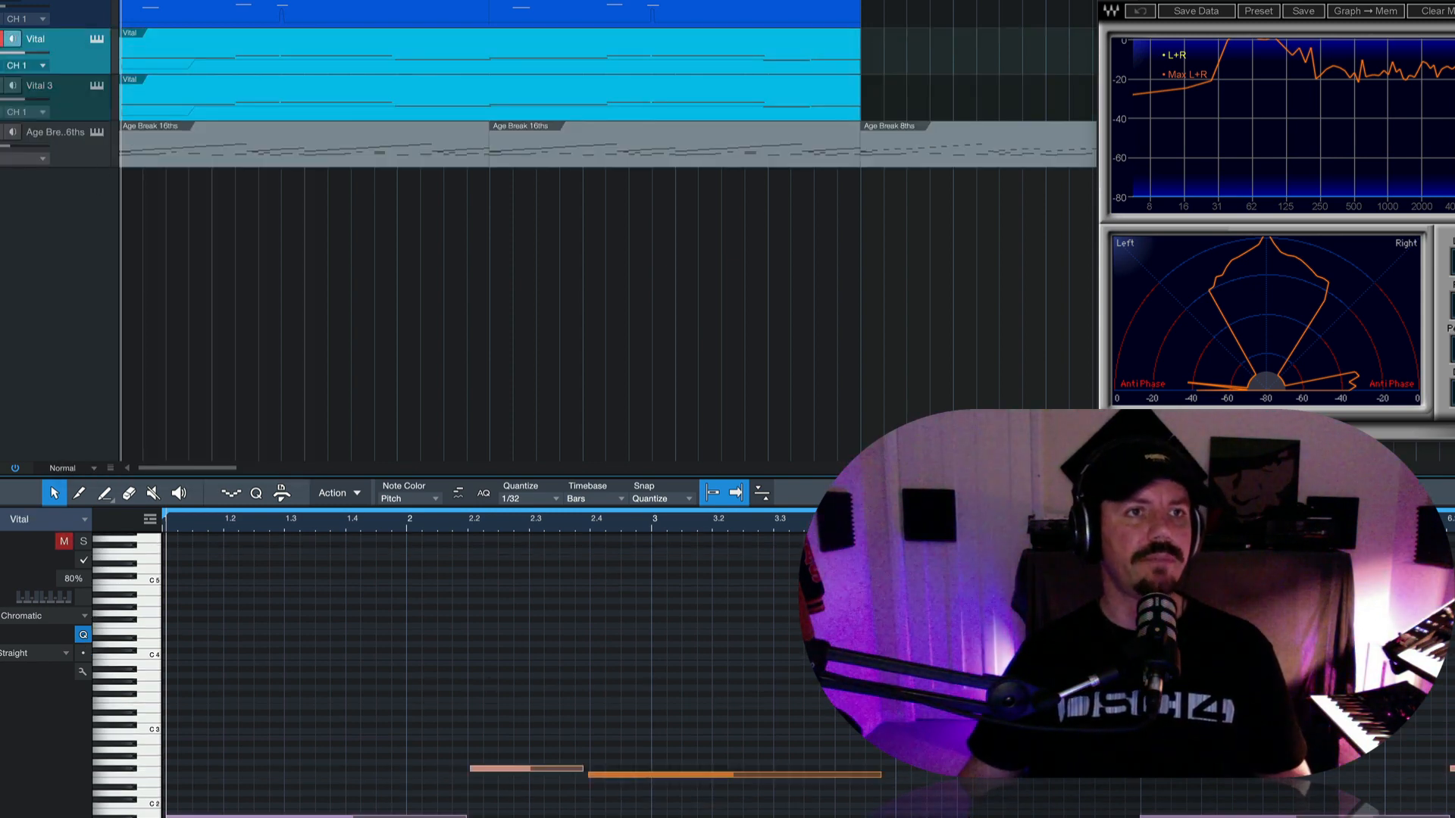
{"action": "left_click", "coordinate": [76, 111]}
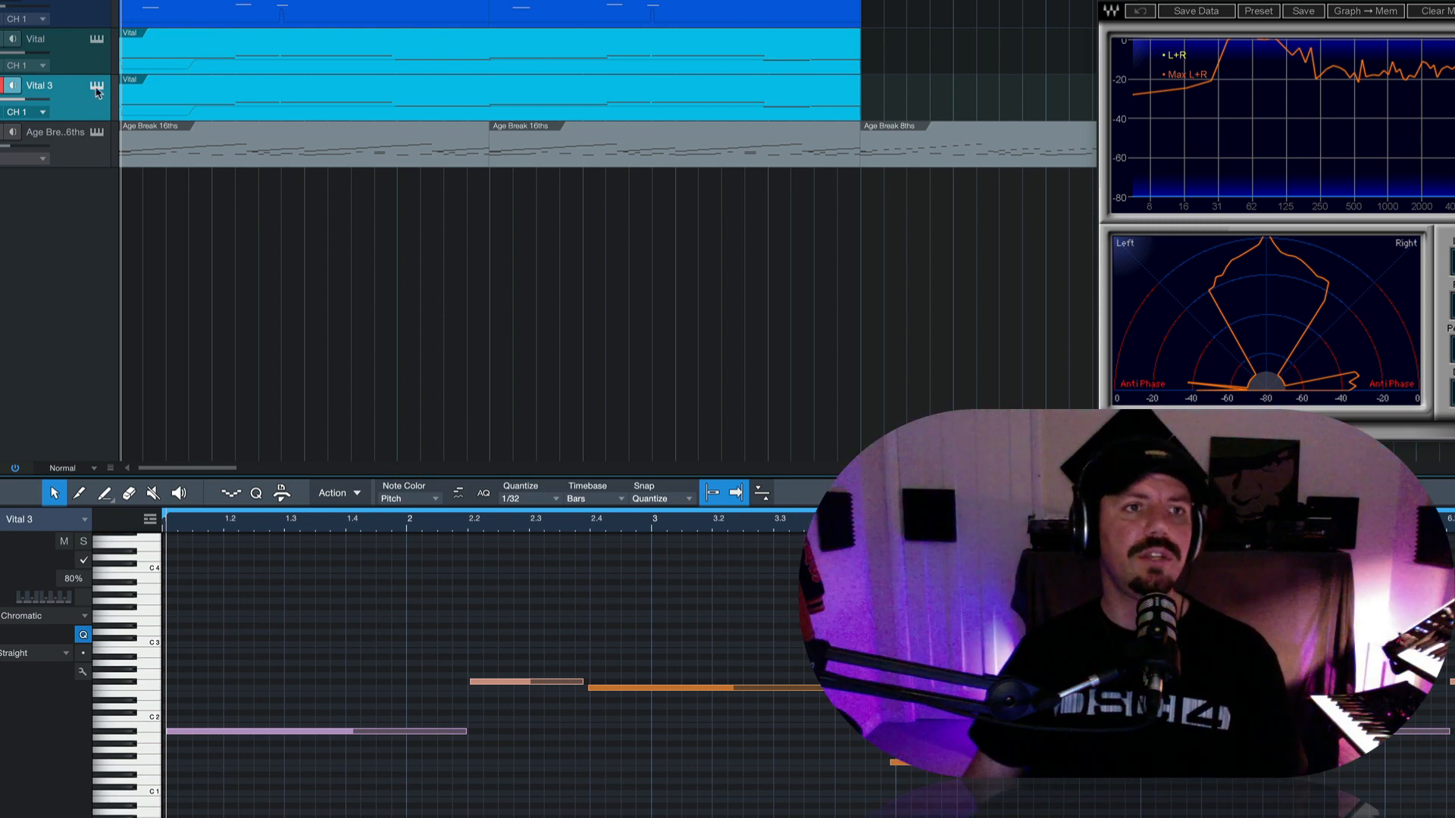
- Enable Distortion in the duplicate track's synth, place it first in the effects chain, and keep the Soft Clip type
{"action": "left_click", "coordinate": [97, 87]}
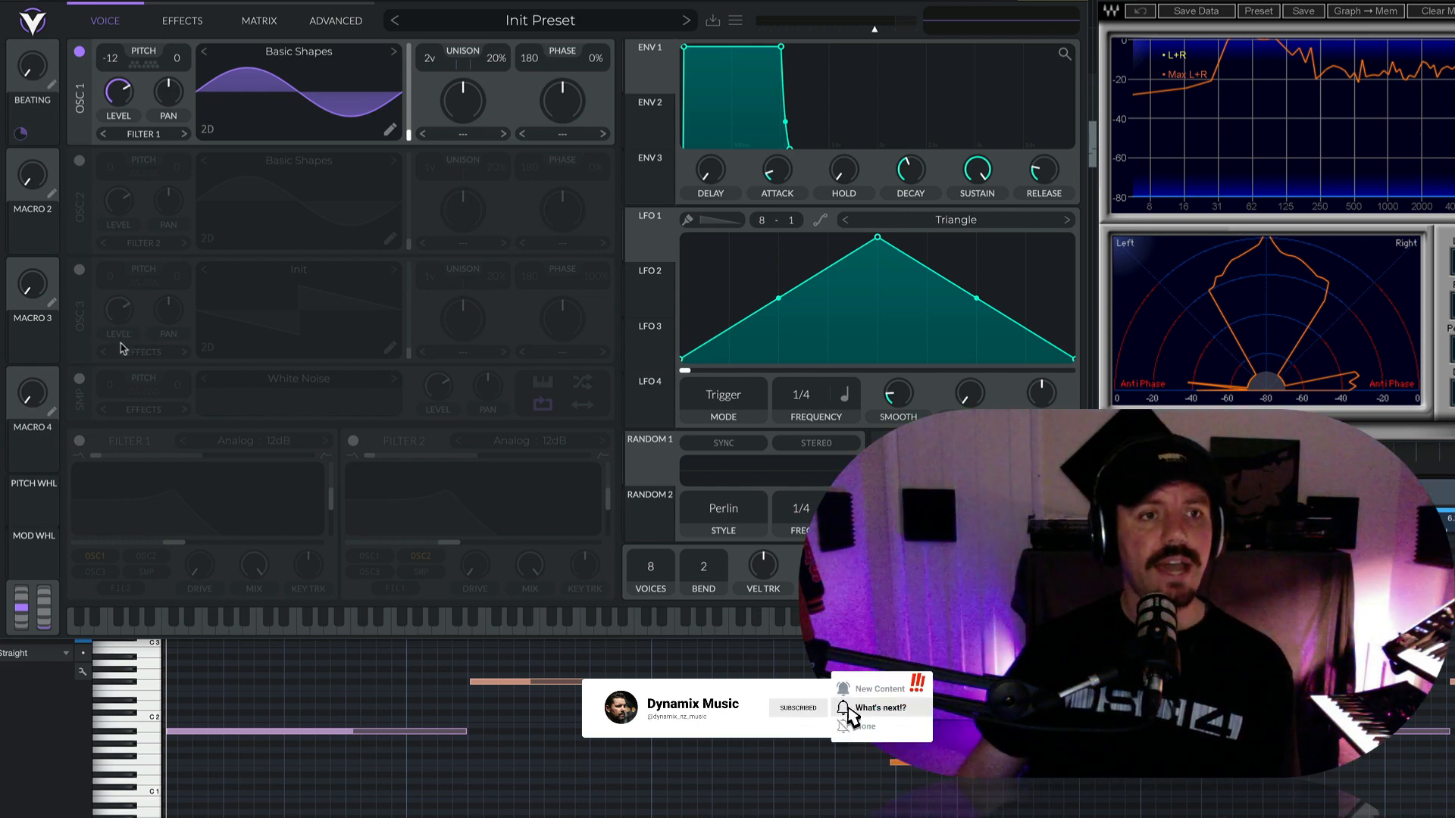
{"action": "left_click", "coordinate": [191, 25]}
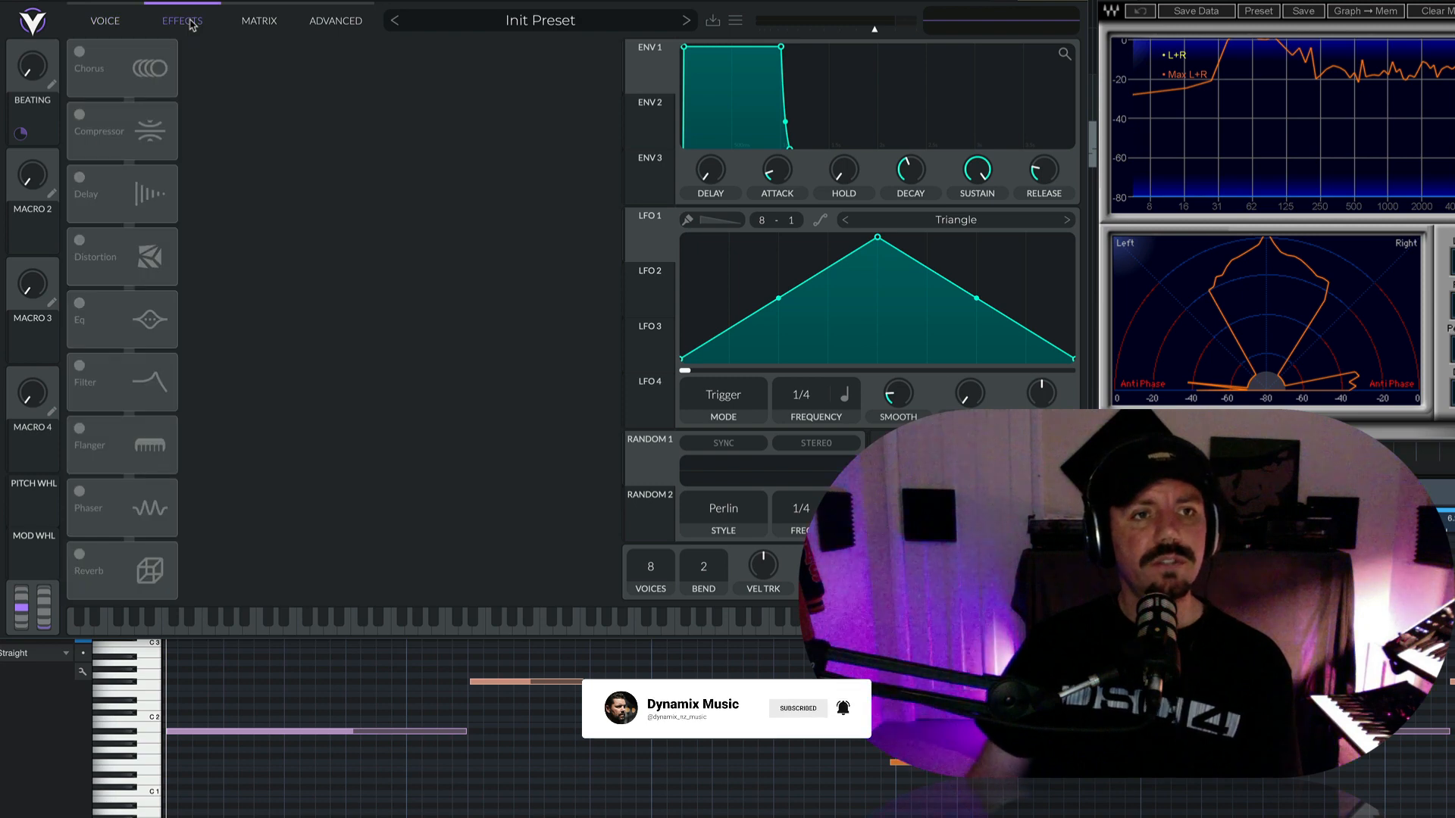
{"action": "left_click", "coordinate": [80, 242]}
{"action": "left_click_drag", "start_coordinate": [114, 257], "coordinate": [133, 79]}
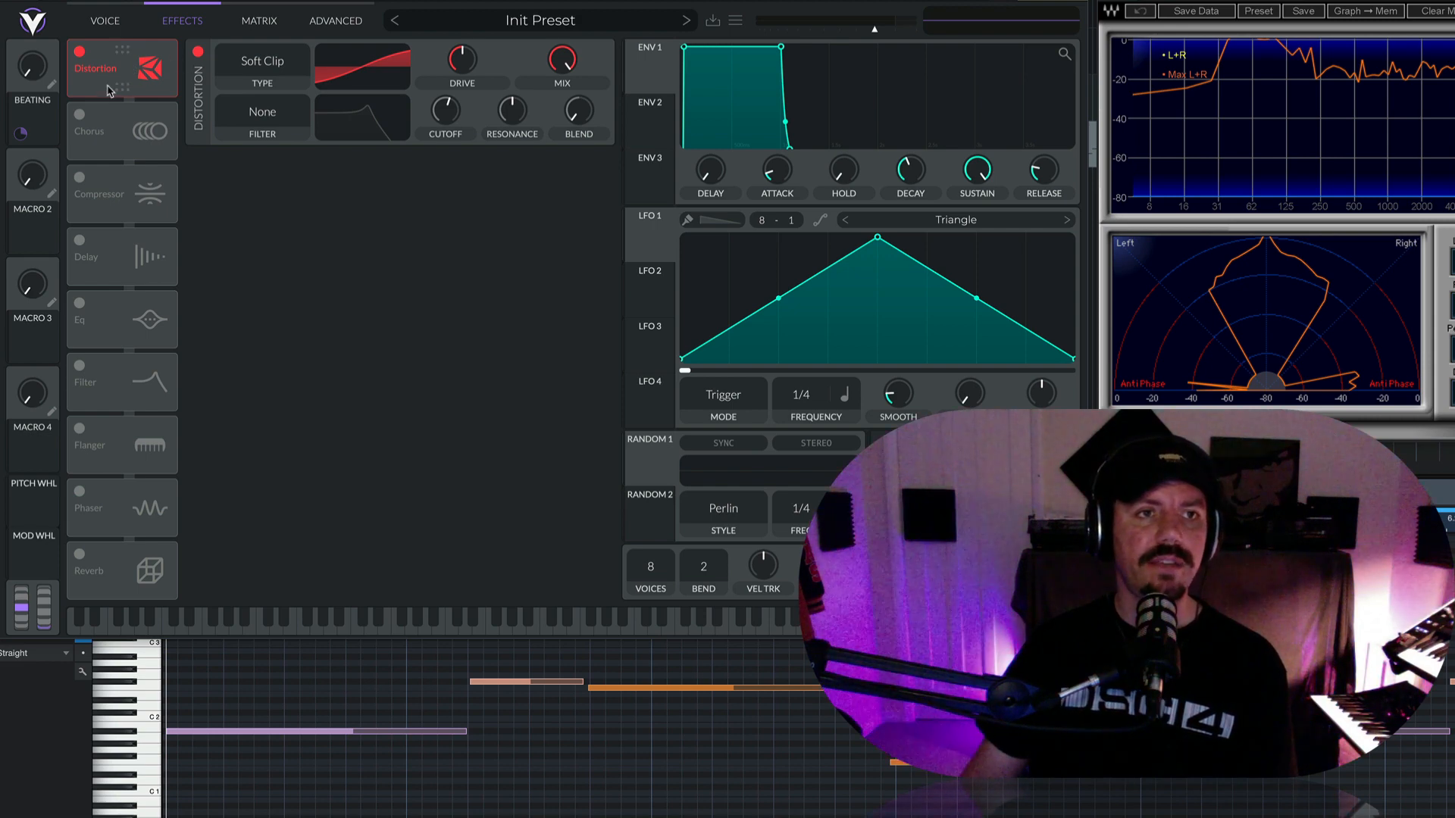
{"action": "left_click", "coordinate": [246, 67]}
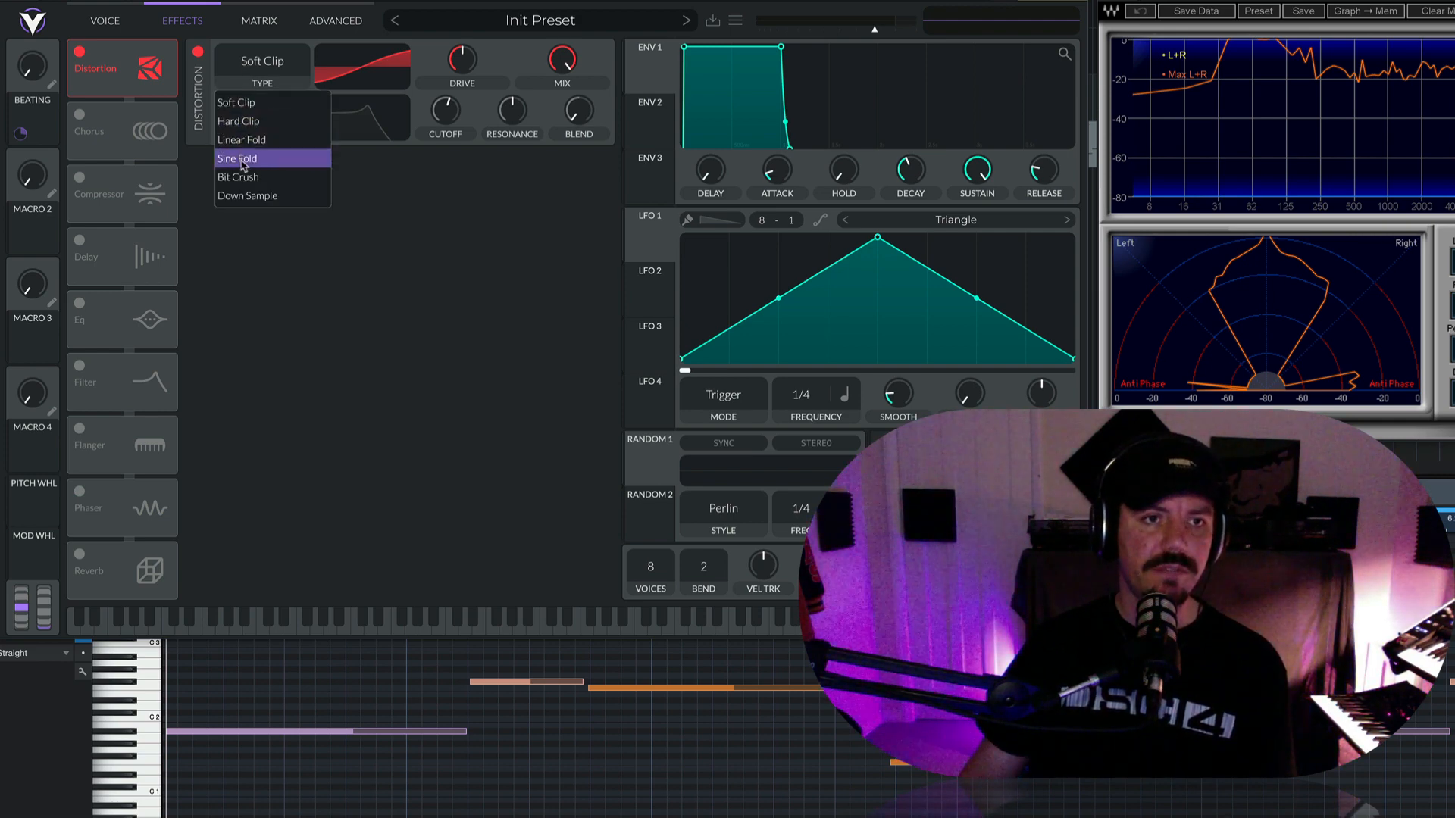
{"action": "left_click", "coordinate": [498, 67]}
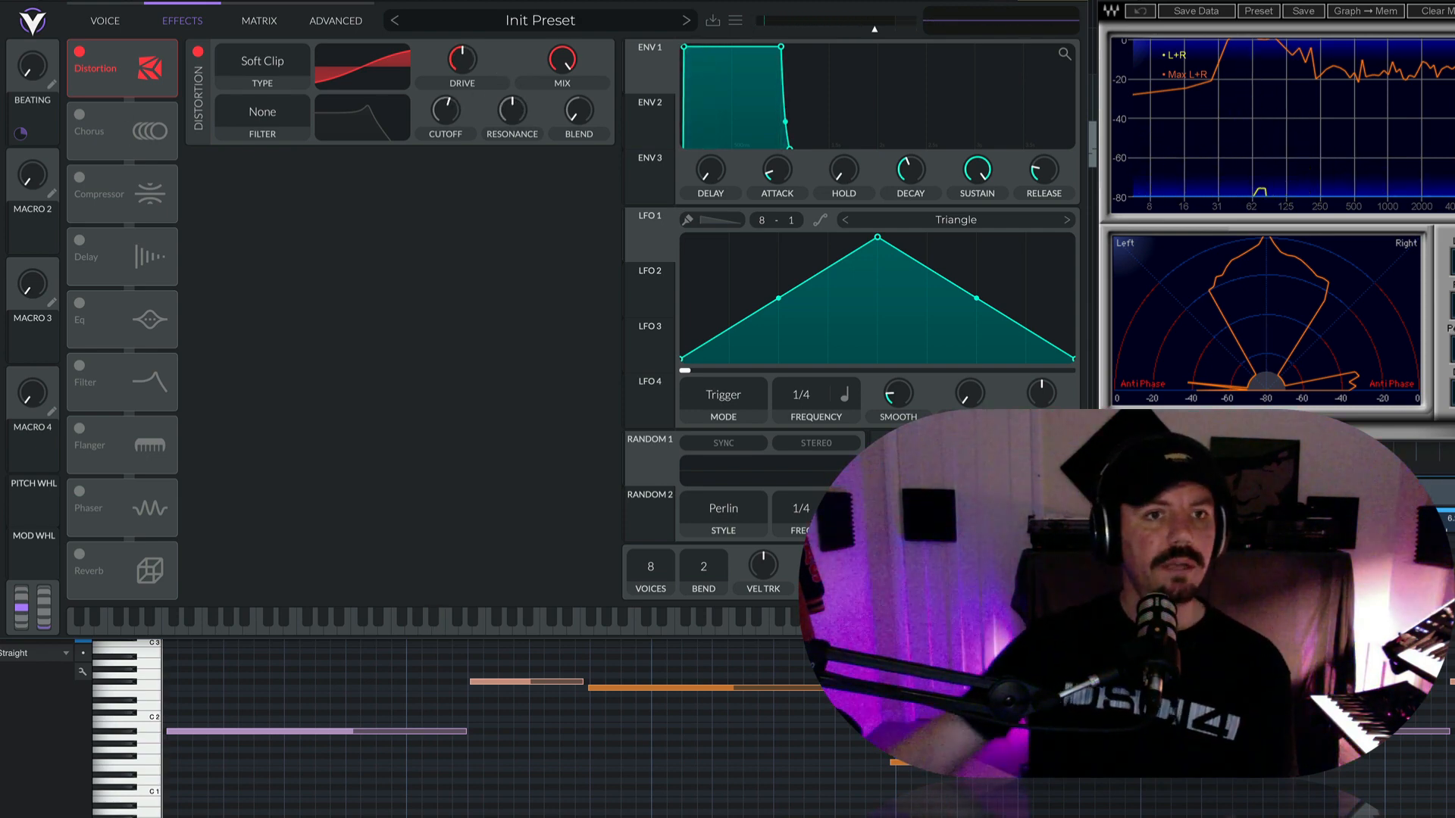
- Try a higher distortion drive during playback, and bring the drive down to its minimum
{"action": "key", "text": "space"}
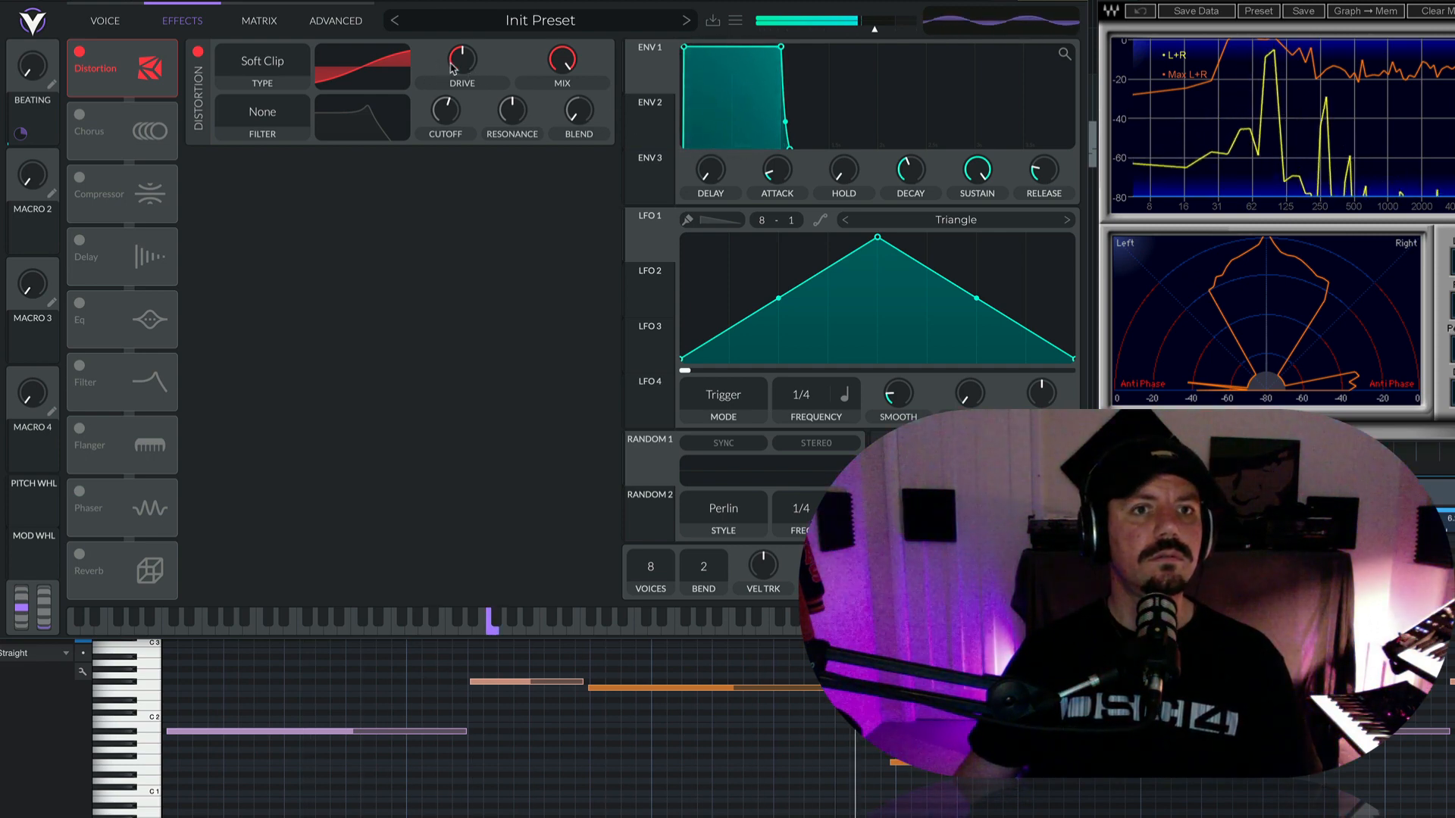
{"action": "mouse_move", "coordinate": [452, 69]}
{"action": "left_mouse_down"}
{"action": "mouse_move", "coordinate": [466, 55]}
{"action": "mouse_move", "coordinate": [466, 77]}
{"action": "mouse_move", "coordinate": [470, 42]}
{"action": "mouse_move", "coordinate": [471, 59]}
{"action": "left_mouse_up"}
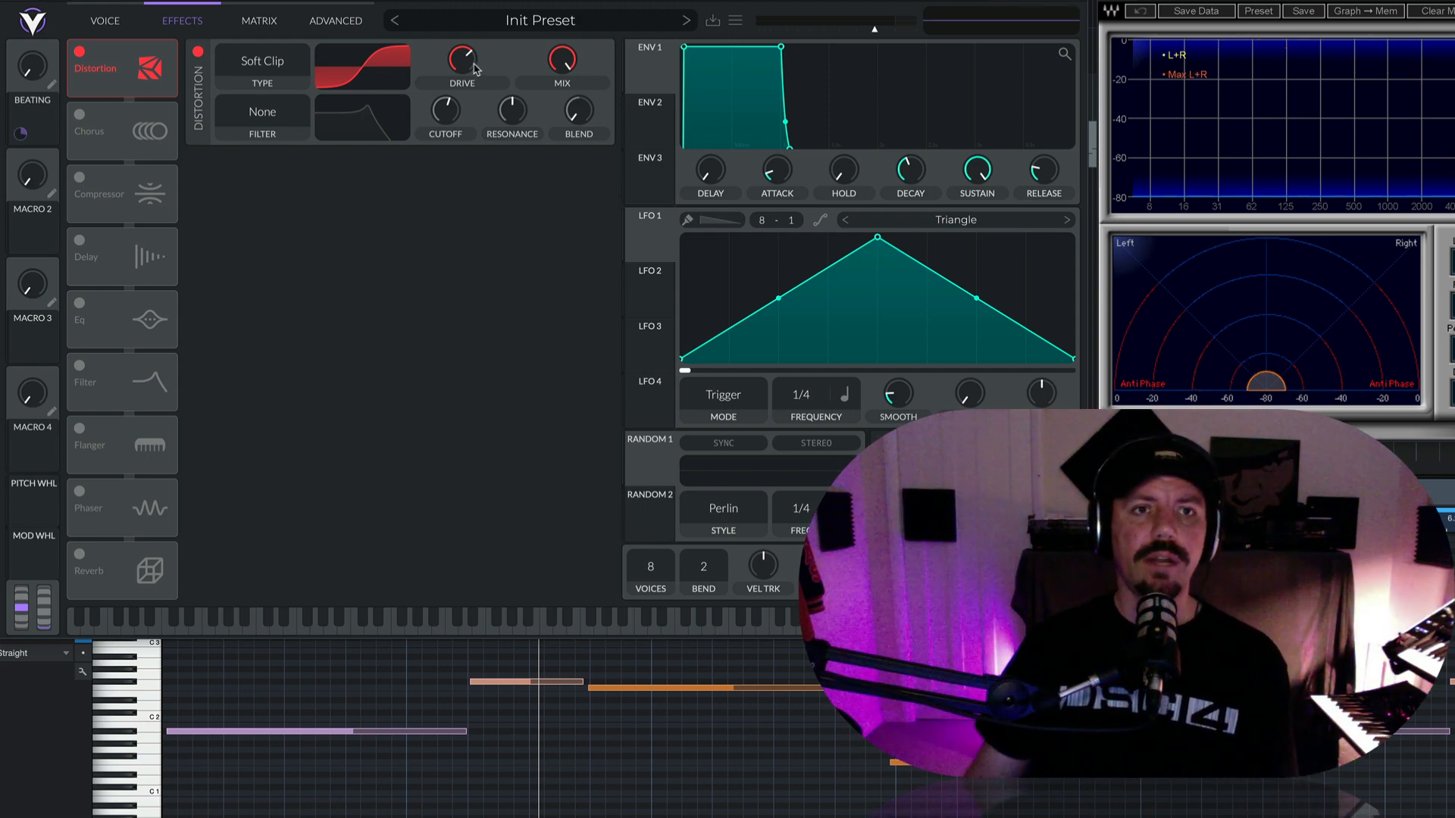
{"action": "left_click_drag", "start_coordinate": [475, 69], "coordinate": [601, 215]}
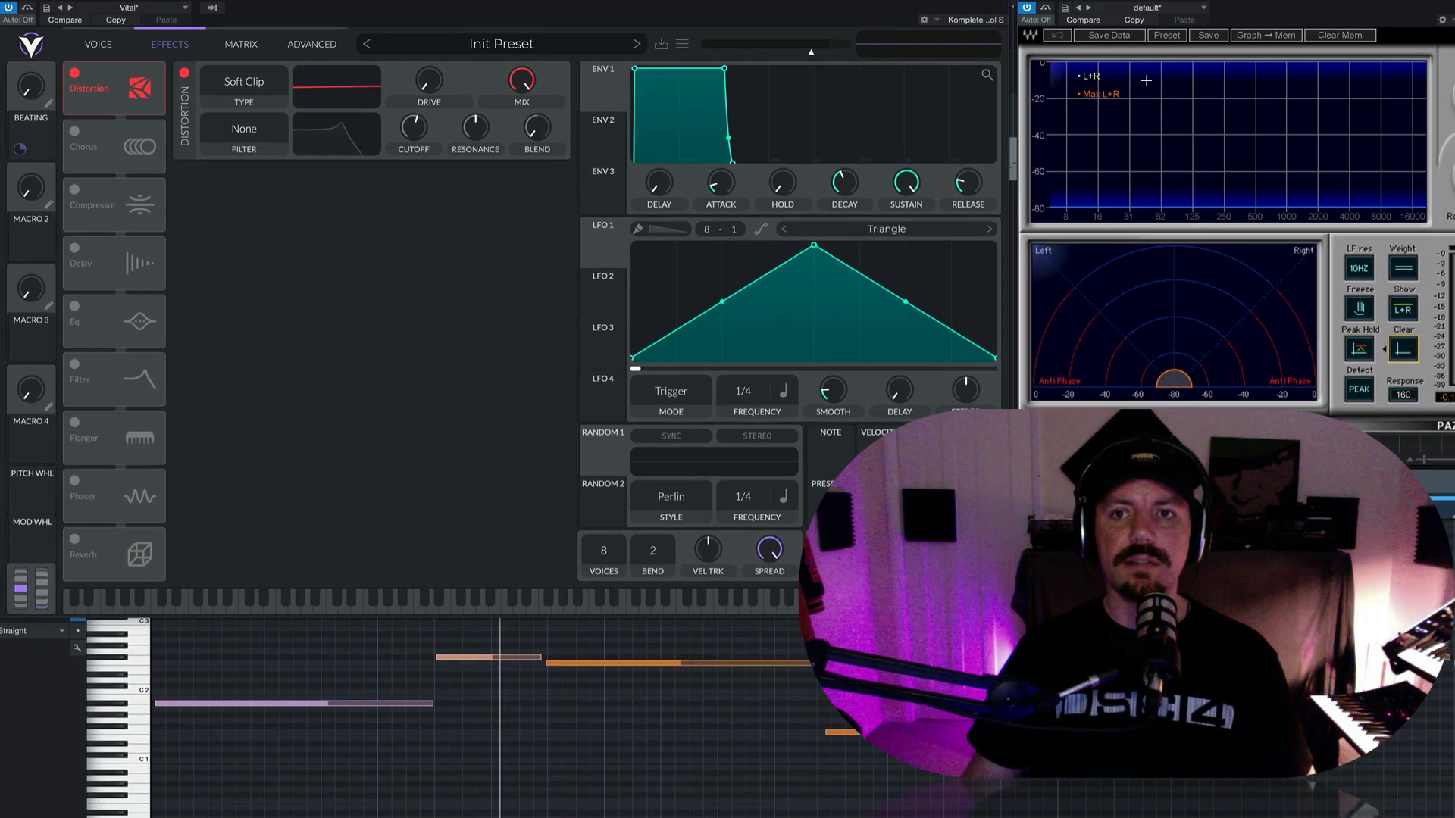
- Compare the distortion mix at zero and at full during playback, and raise the drive to 10.65 dB
{"action": "key", "text": "space"}
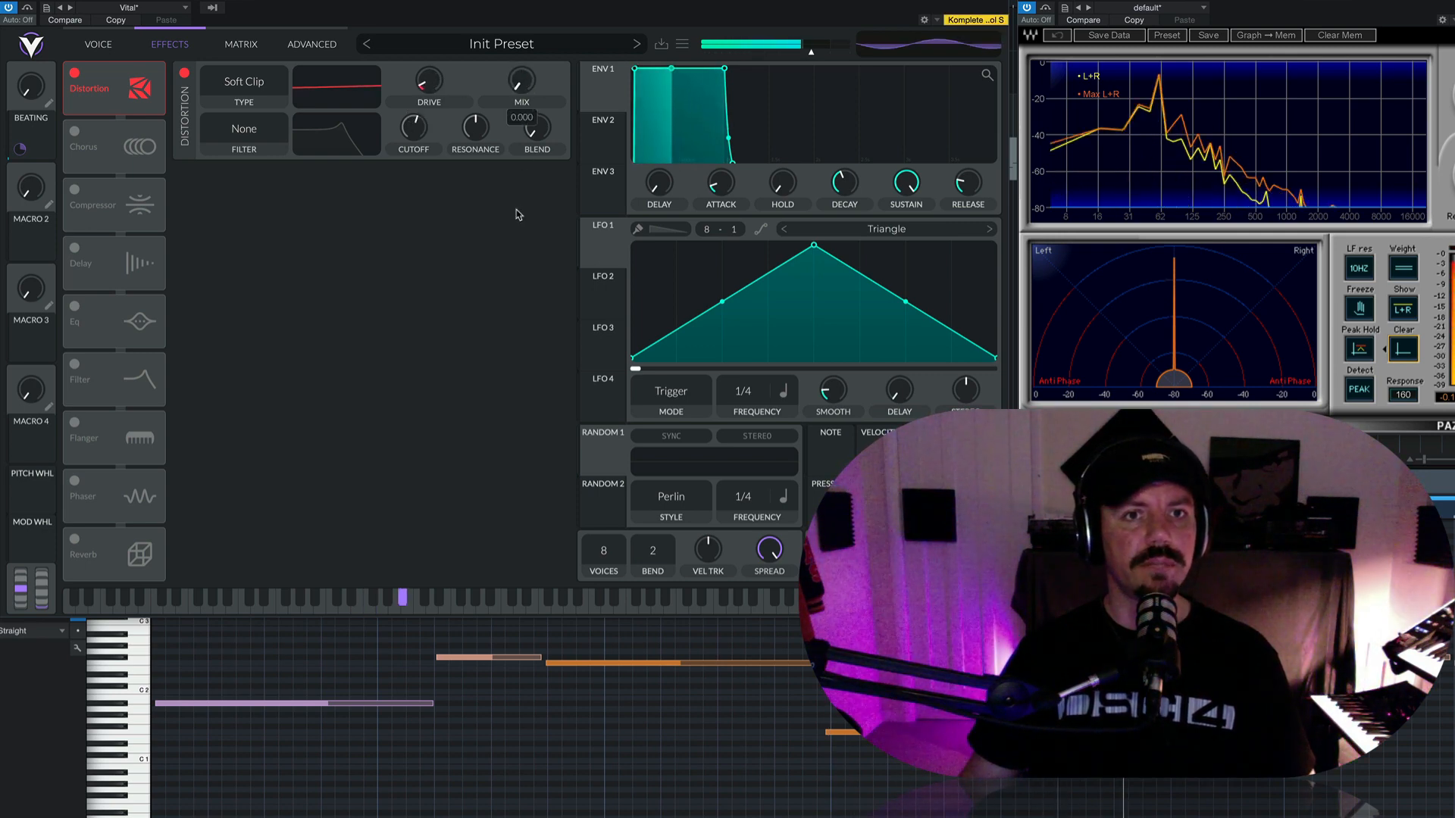
{"action": "mouse_move", "coordinate": [438, 81]}
{"action": "left_mouse_down"}
{"action": "mouse_move", "coordinate": [438, 104]}
{"action": "mouse_move", "coordinate": [438, 72]}
{"action": "left_mouse_up"}
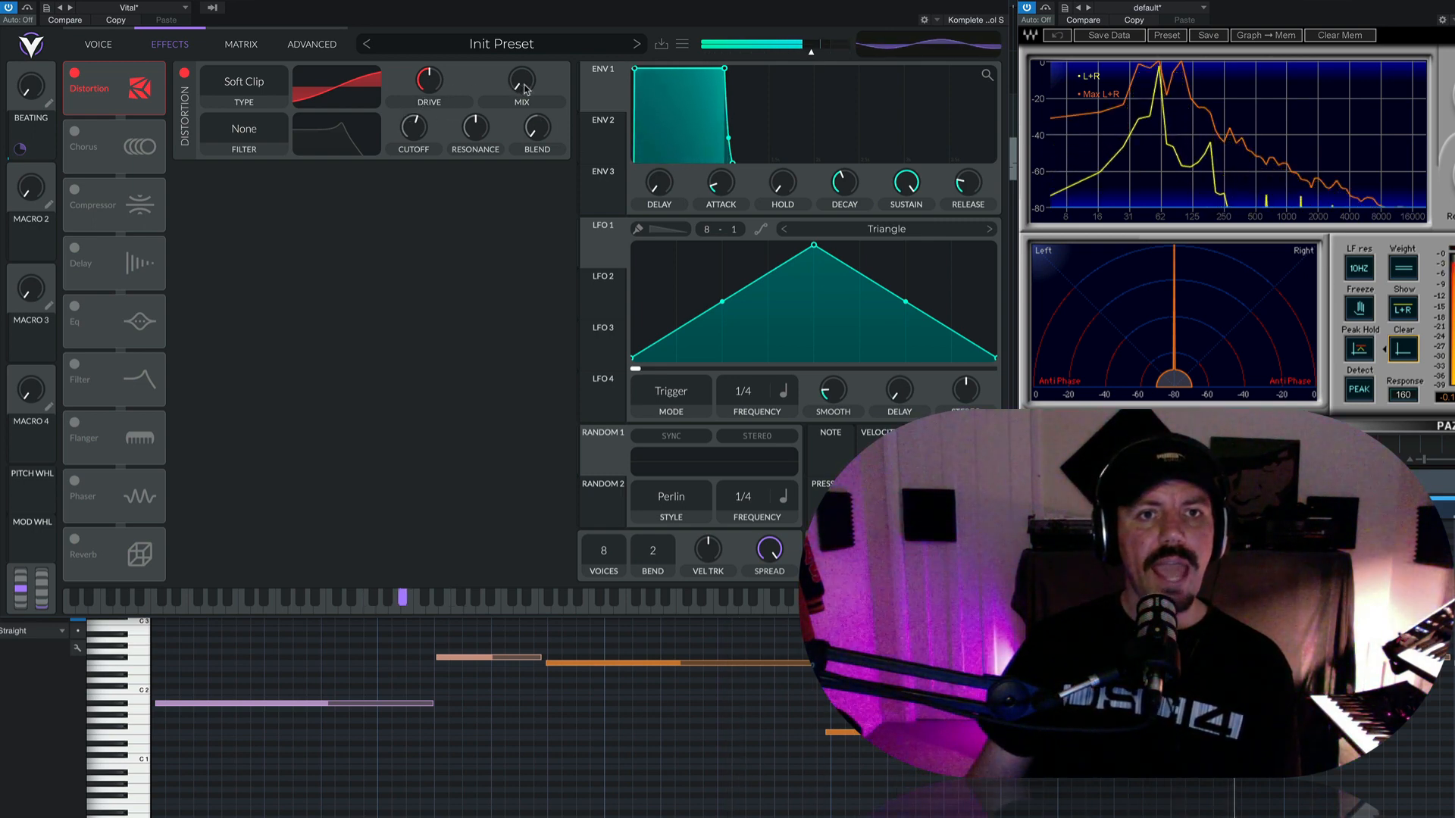
{"action": "mouse_move", "coordinate": [526, 90]}
{"action": "left_click_drag", "start_coordinate": [526, 89], "coordinate": [530, 8]}
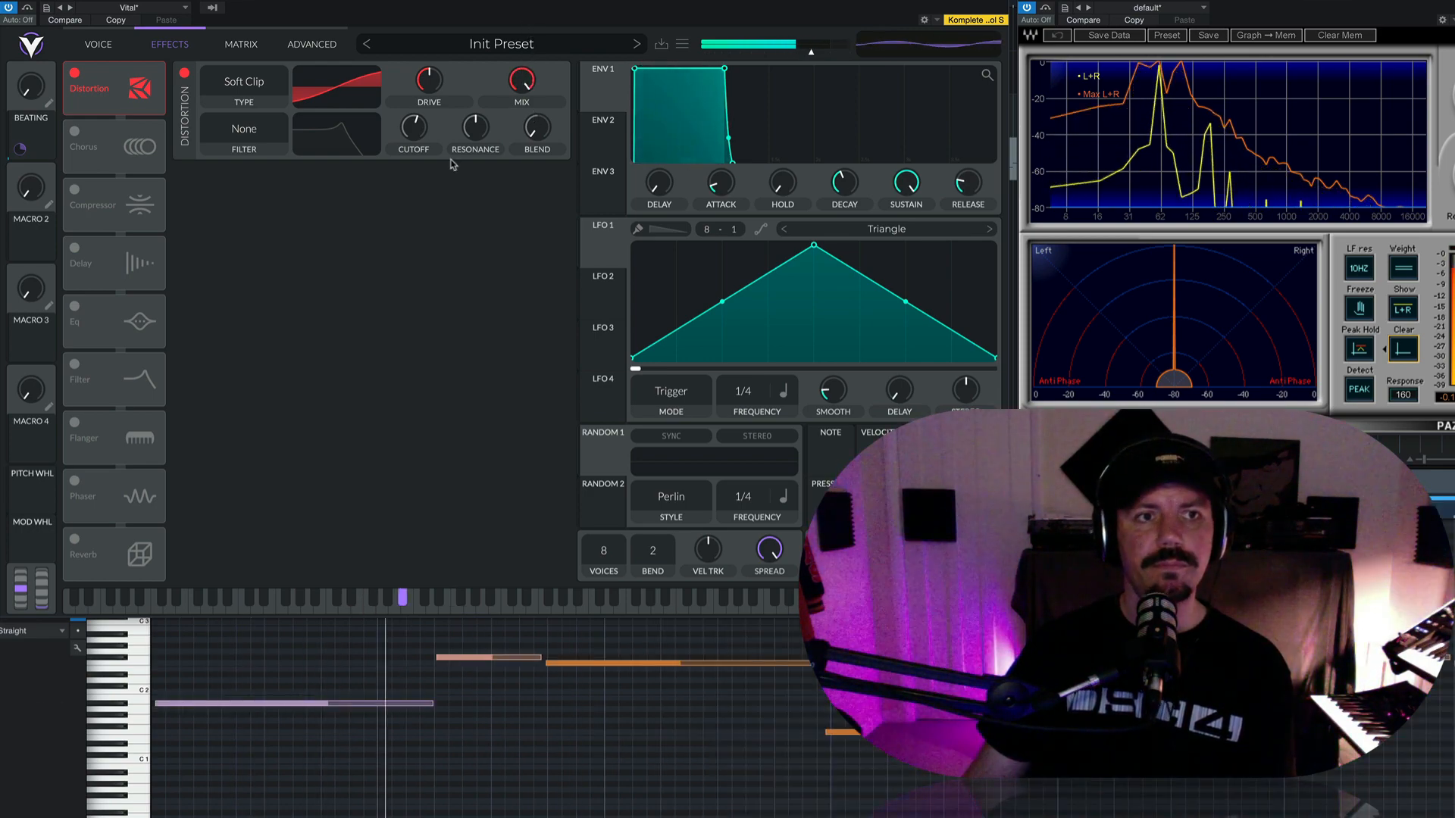
{"action": "left_click_drag", "start_coordinate": [431, 84], "coordinate": [431, 72]}
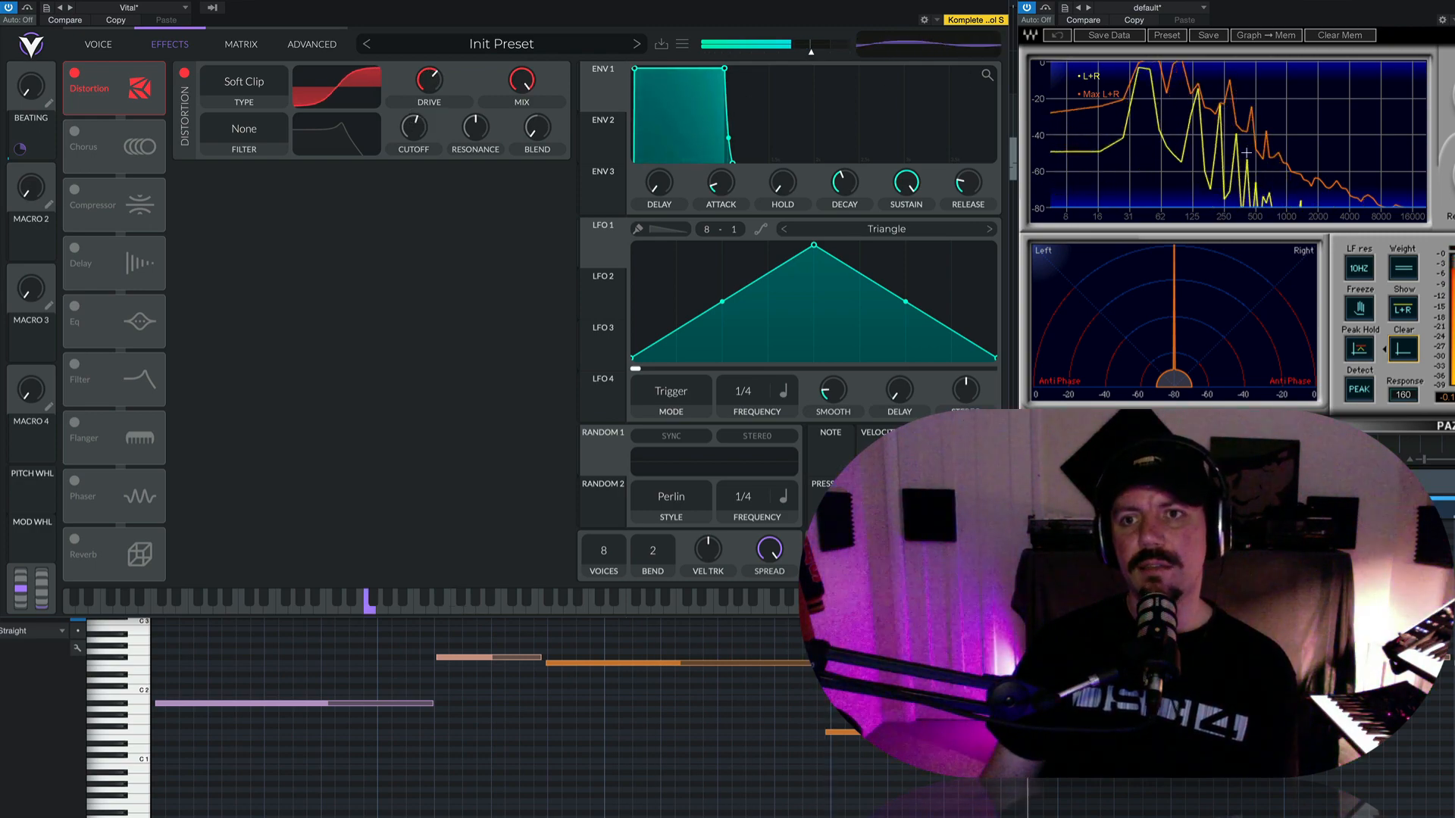
{"action": "left_click_drag", "start_coordinate": [425, 85], "coordinate": [428, 84]}
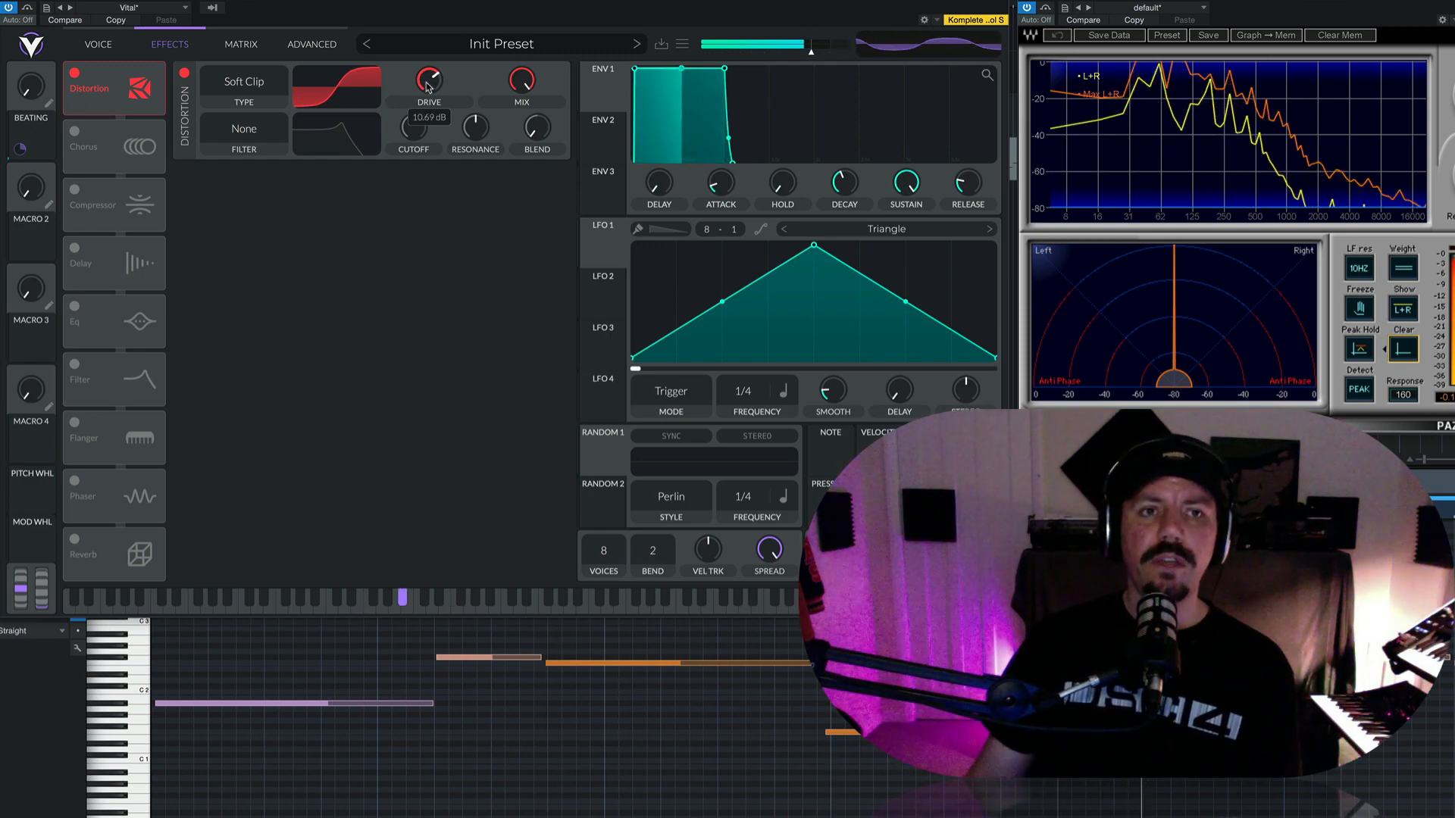
{"action": "left_click_drag", "start_coordinate": [426, 81], "coordinate": [426, 84]}
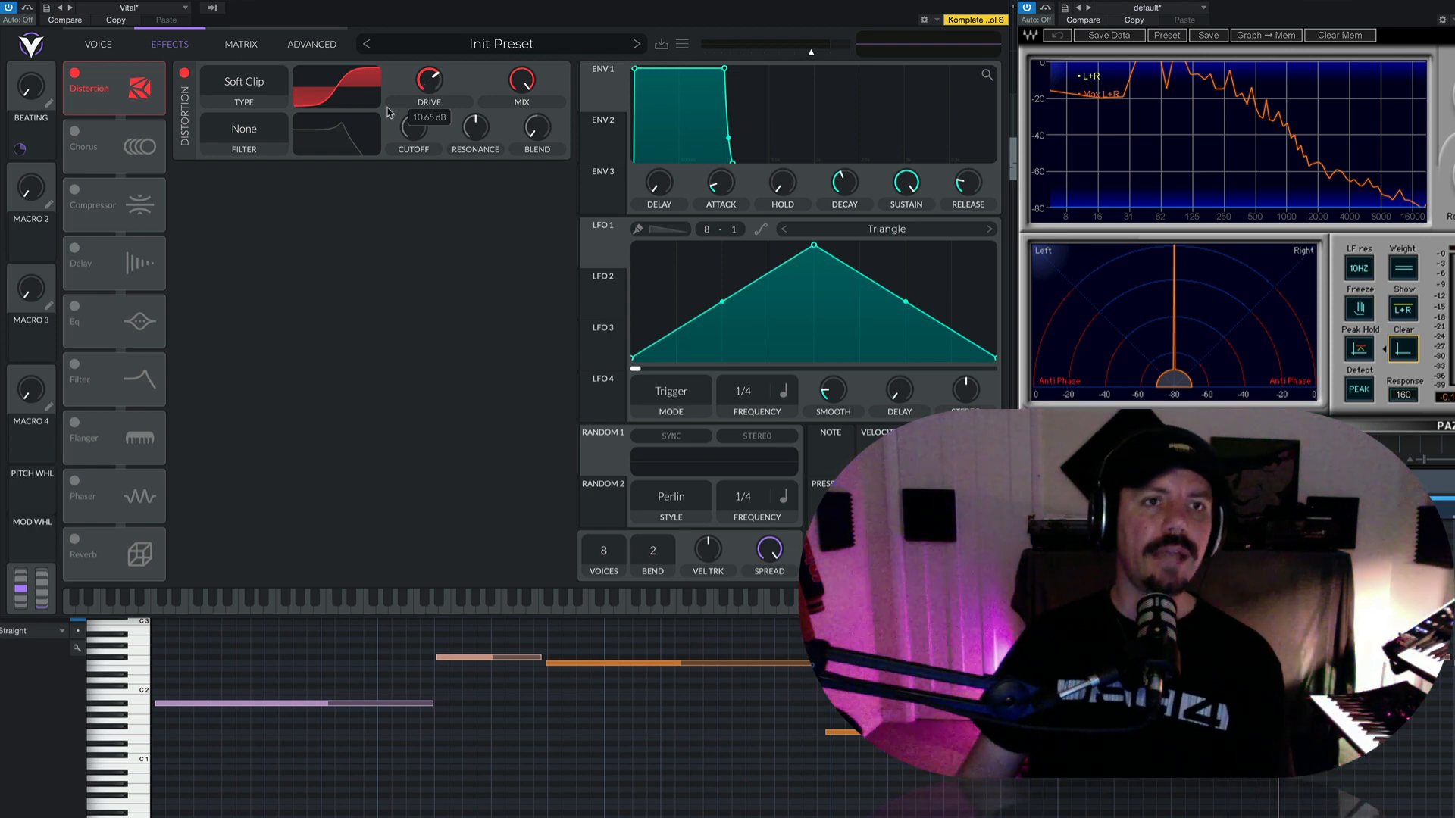
- Switch on the sample source with White Noise routed to the effects
{"action": "left_click", "coordinate": [104, 46]}
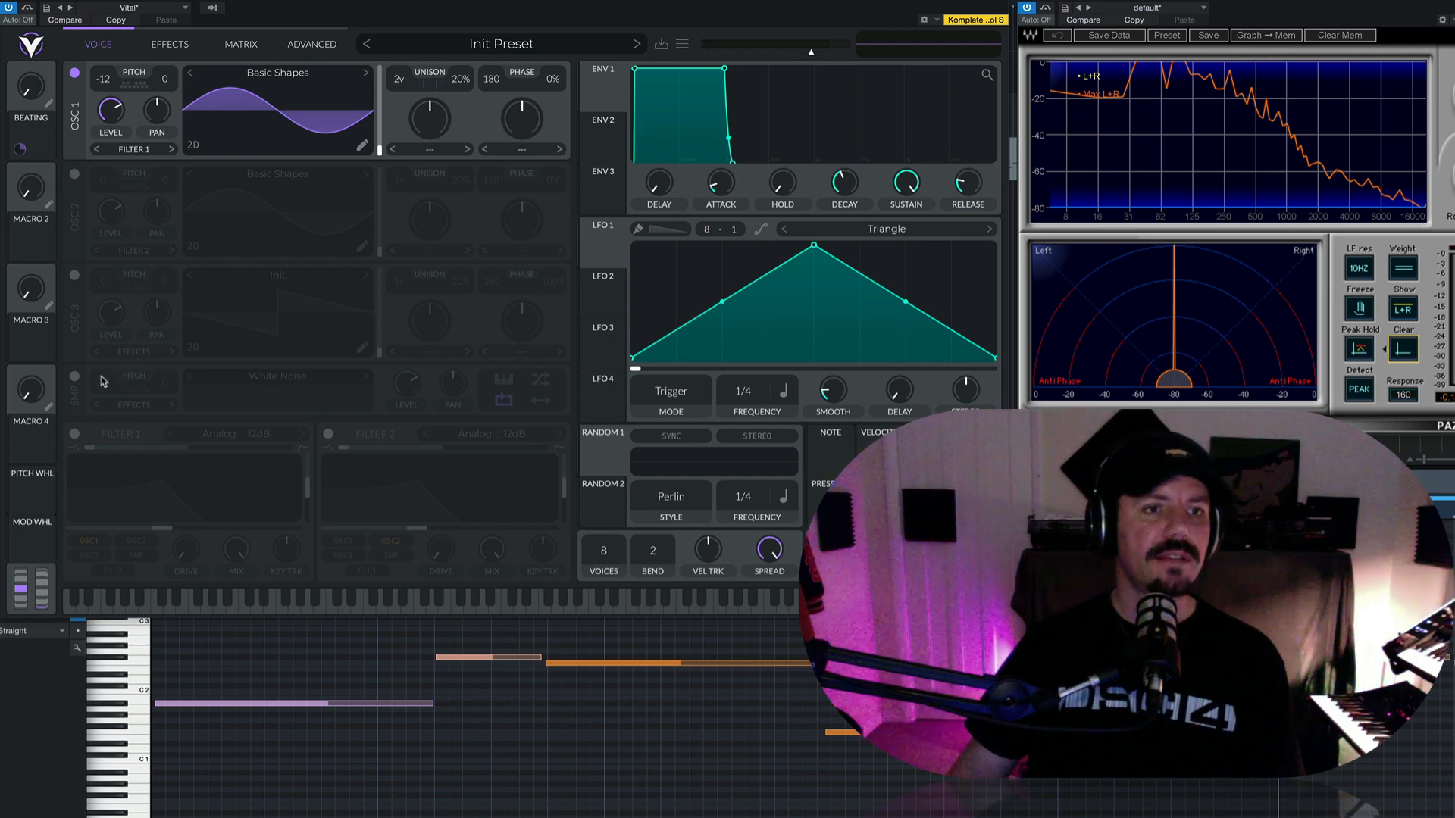
{"action": "left_click", "coordinate": [74, 377]}
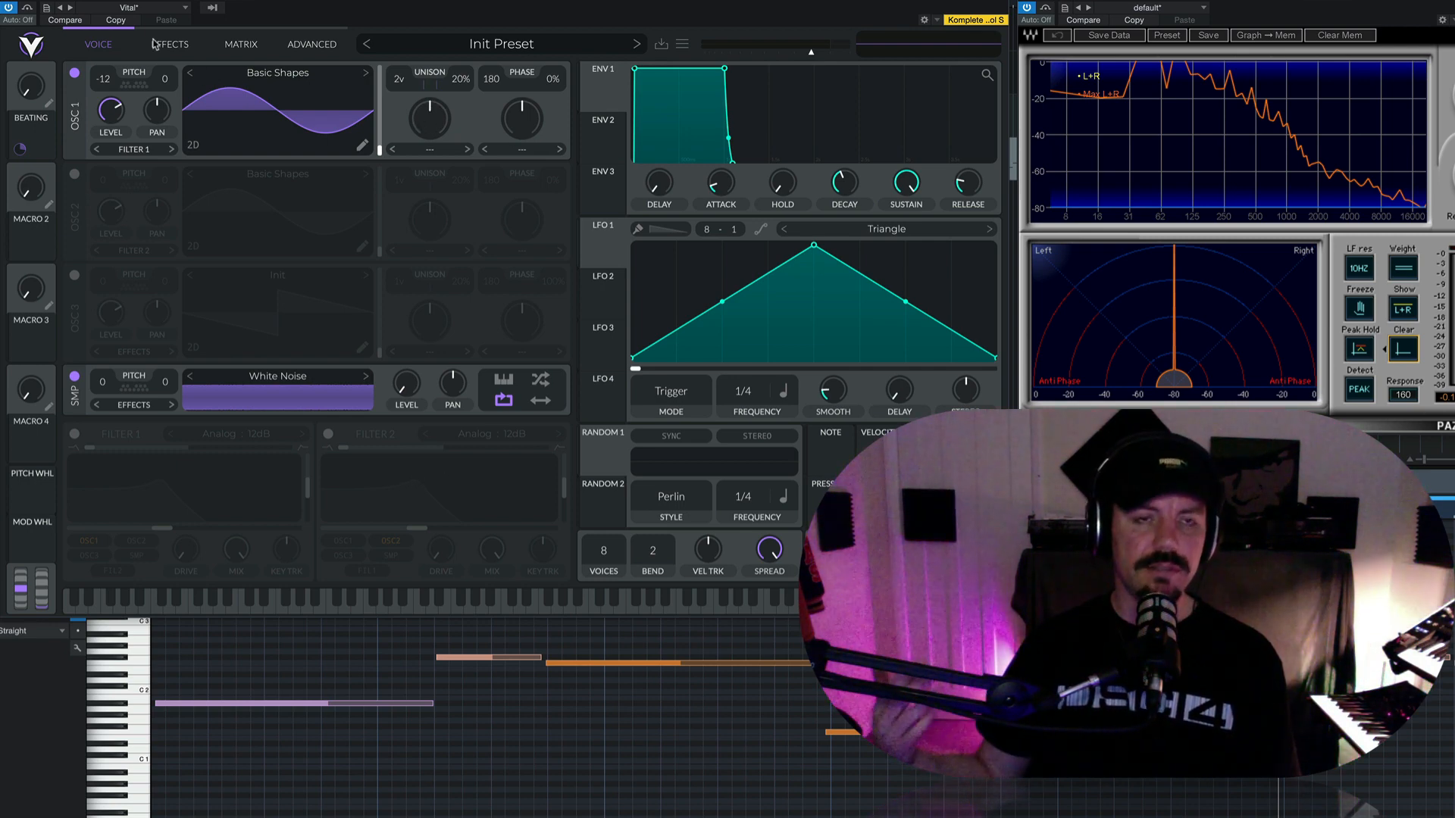
- Raise the white noise level to 0.019 during playback
{"action": "key", "text": "space"}
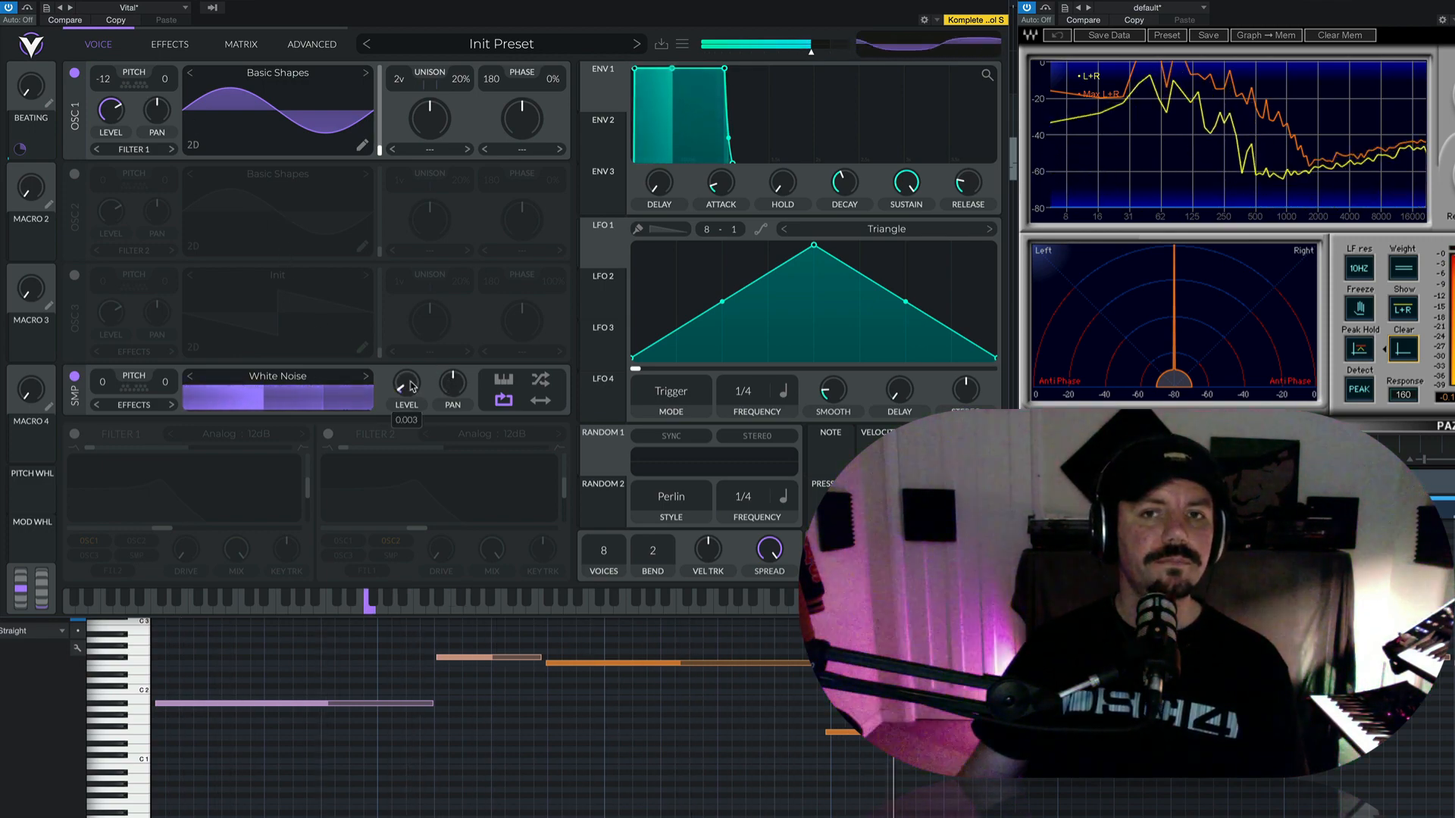
{"action": "left_click_drag", "start_coordinate": [412, 390], "coordinate": [410, 380]}
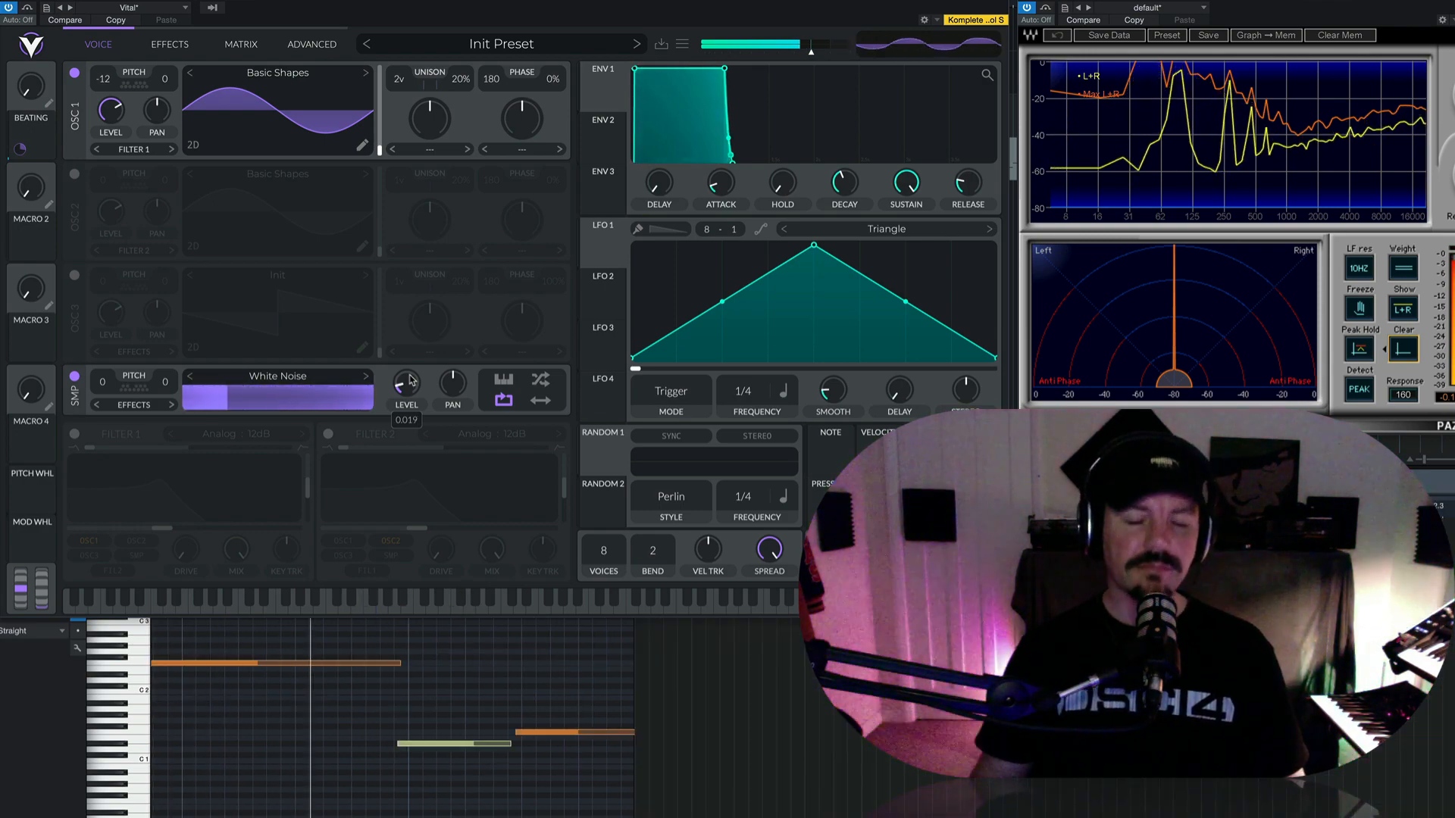
{"action": "key", "text": "space"}
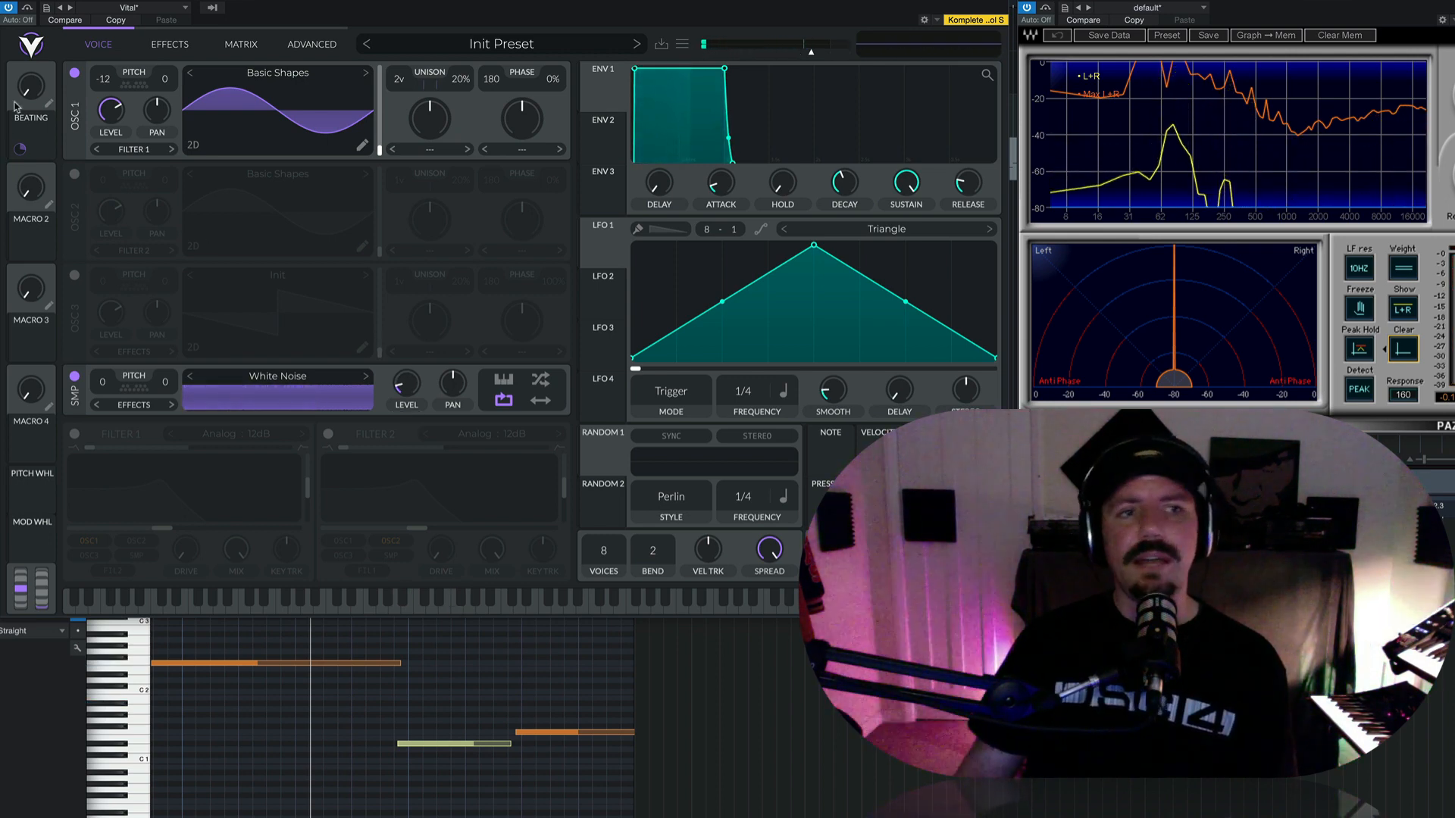
- Switch off oscillator 1 to isolate the noise, clear the analyzer's peaks, and zoom its spectrum into the low frequencies
{"action": "left_click", "coordinate": [74, 73]}
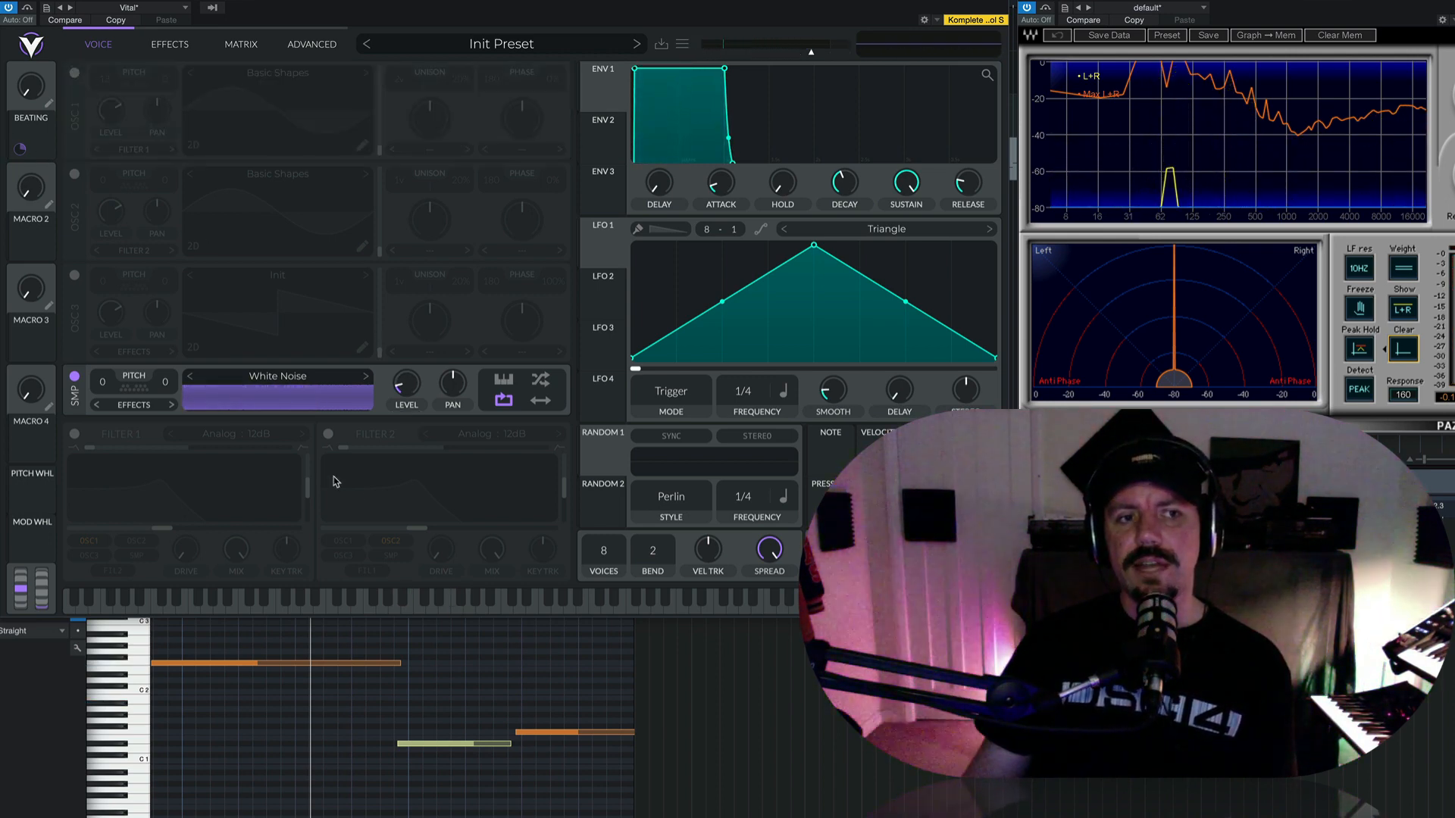
{"action": "left_click", "coordinate": [1398, 351]}
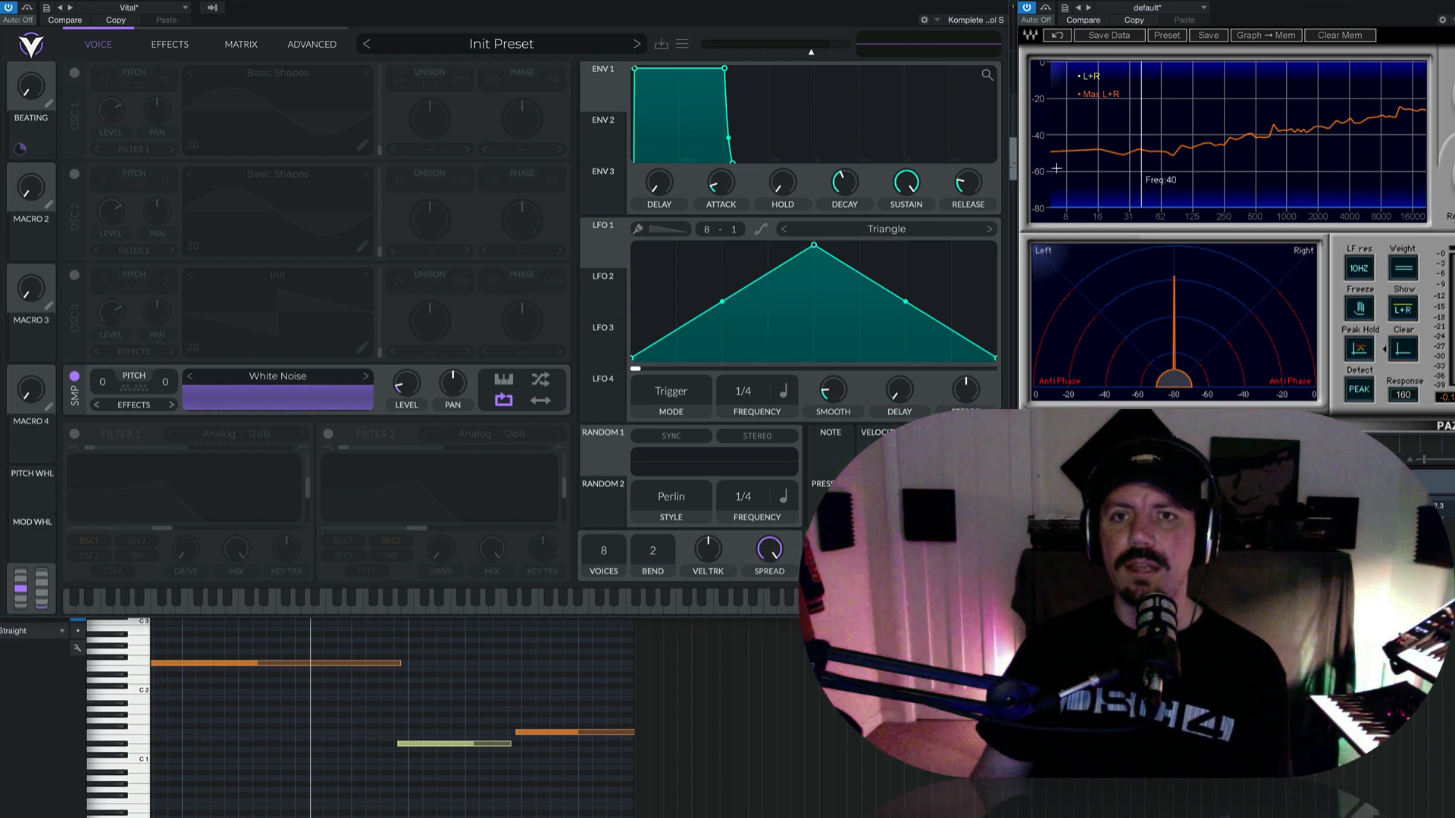
{"action": "left_click_drag", "start_coordinate": [1056, 206], "coordinate": [1259, 94]}
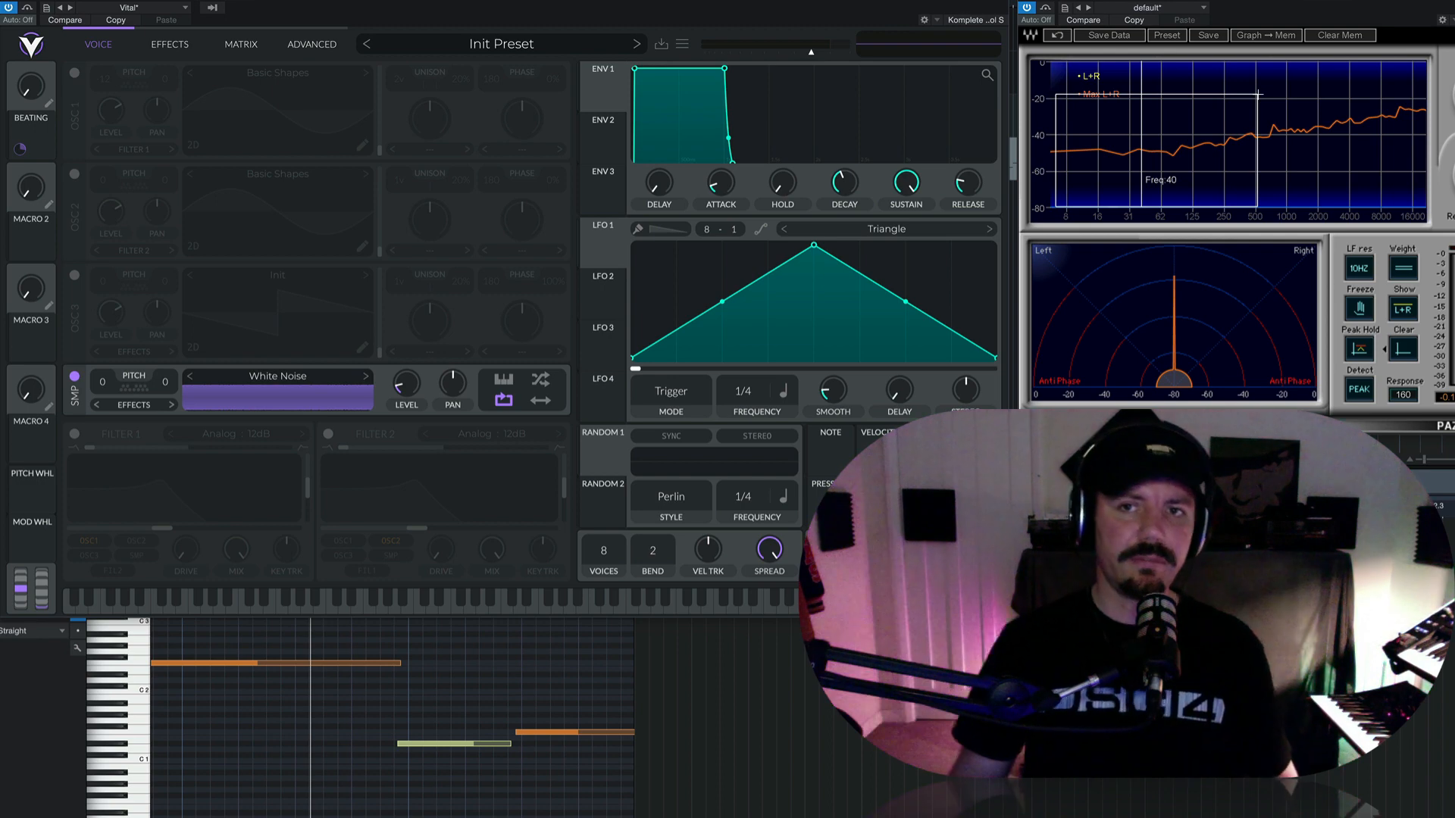
{"action": "left_click_drag", "start_coordinate": [1258, 94], "coordinate": [1258, 94]}
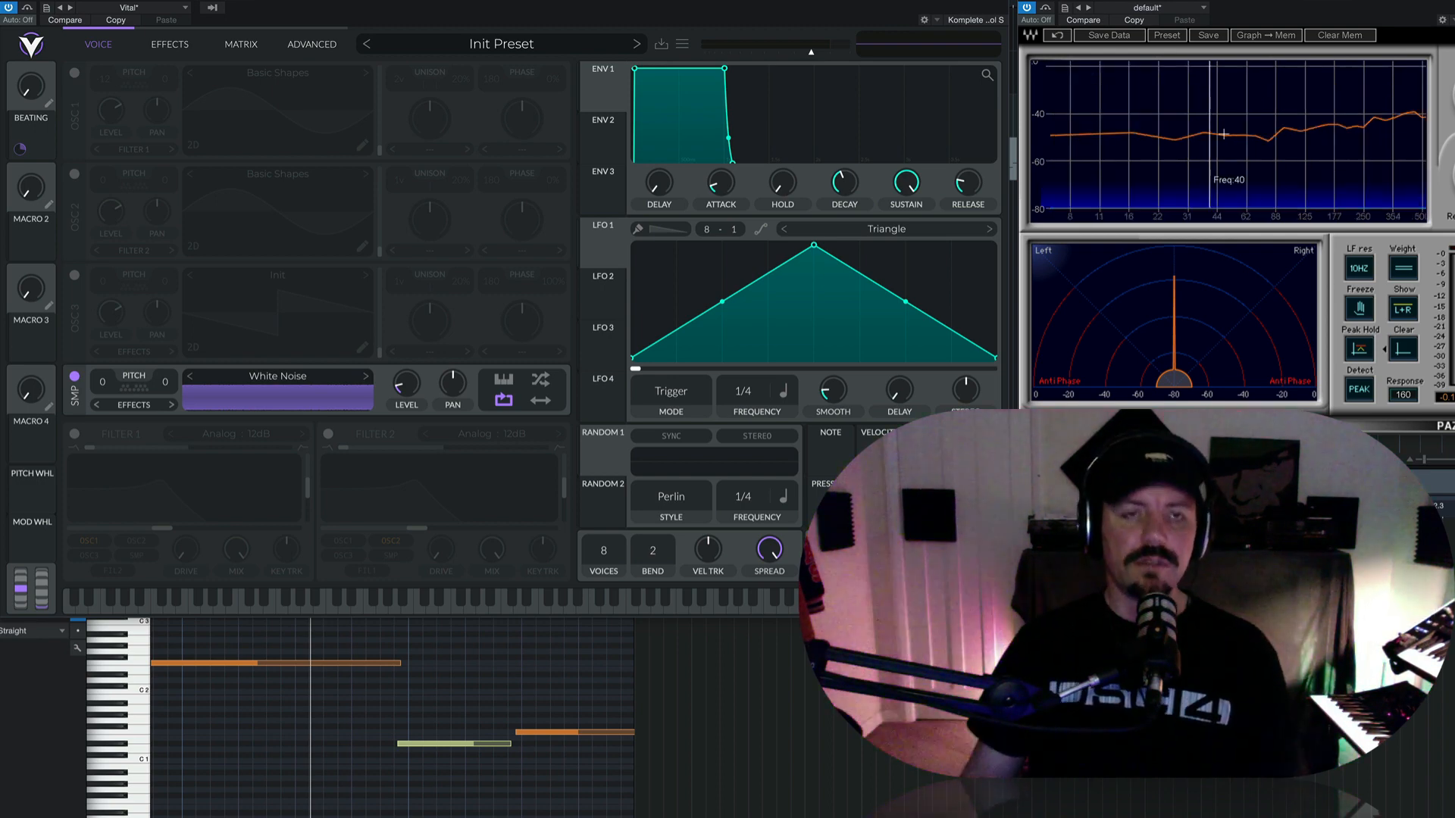
- Route the white noise to Filter 2, switch that filter on, and shape it as an Analog 24dB high-pass
{"action": "left_click", "coordinate": [126, 408]}
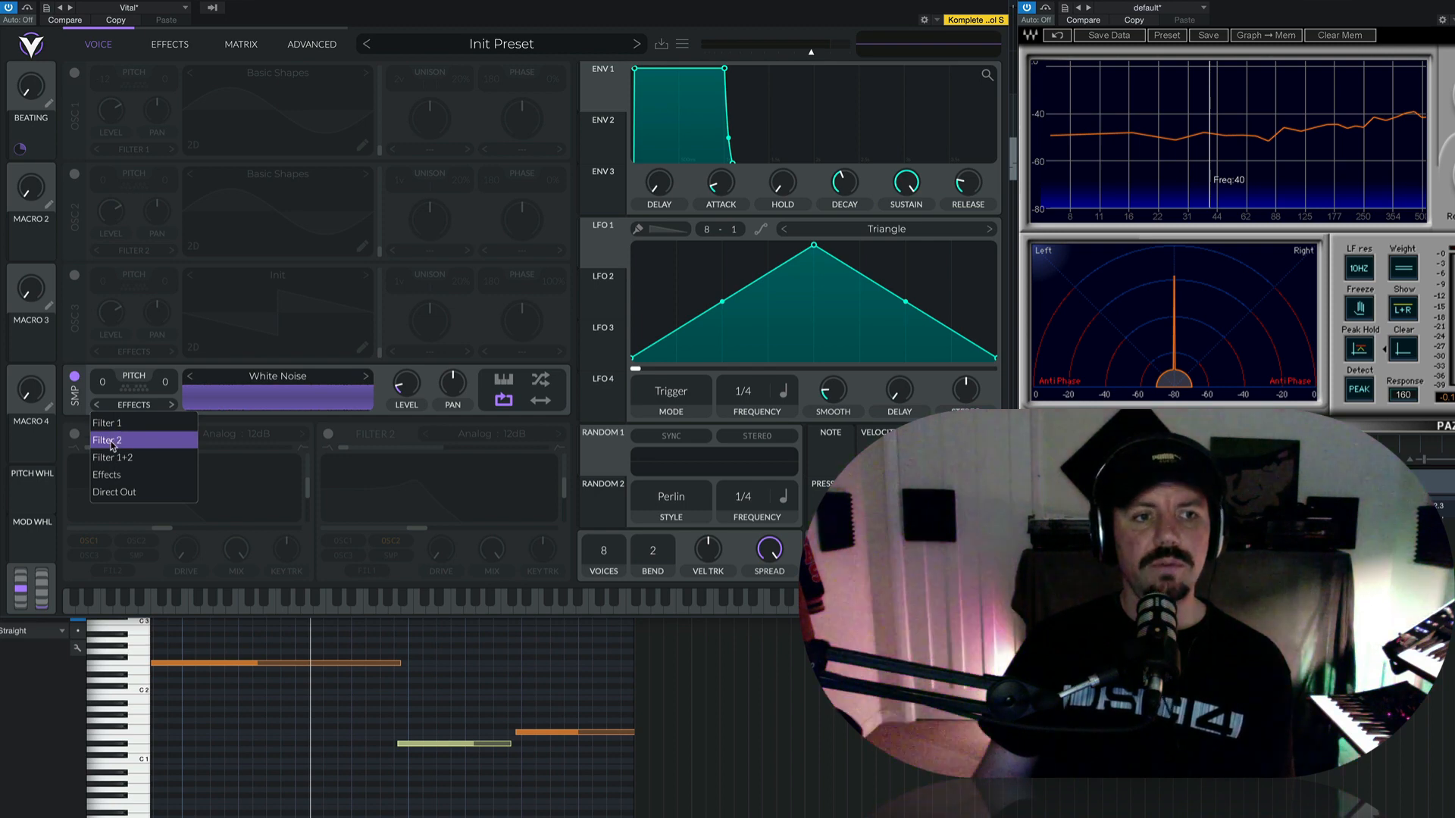
{"action": "left_click", "coordinate": [119, 440]}
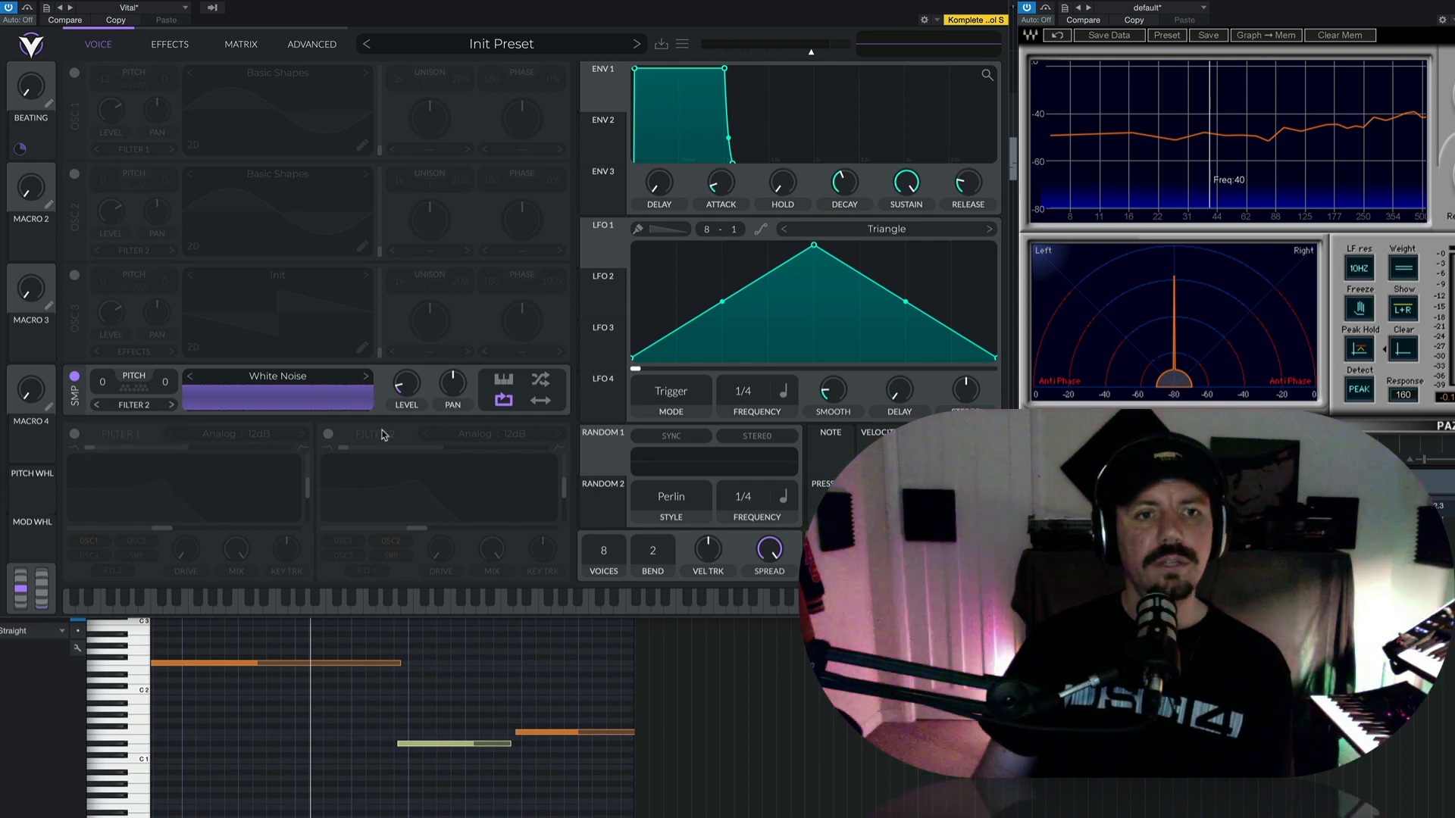
{"action": "left_click", "coordinate": [328, 433]}
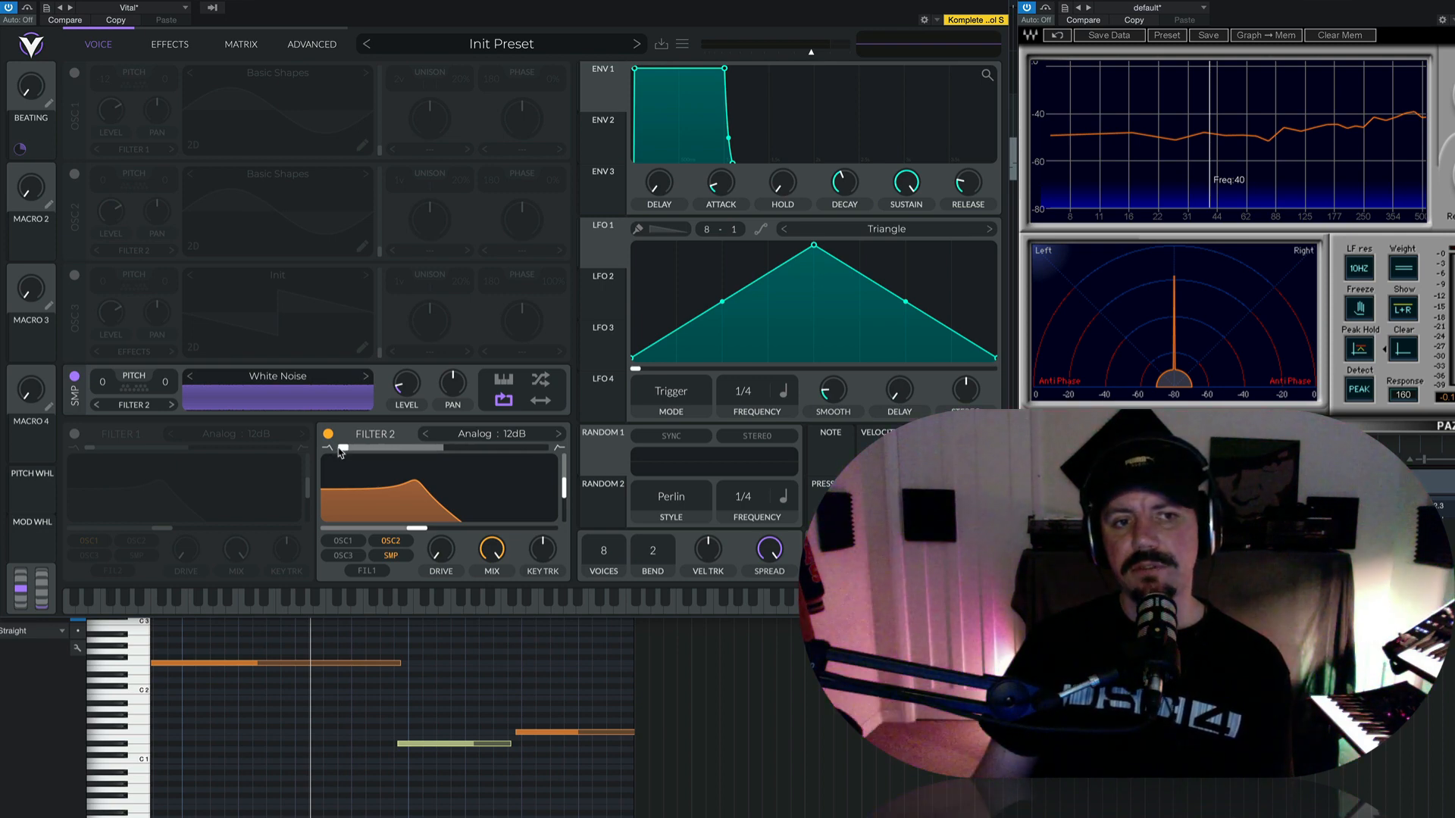
{"action": "left_click_drag", "start_coordinate": [340, 452], "coordinate": [567, 538]}
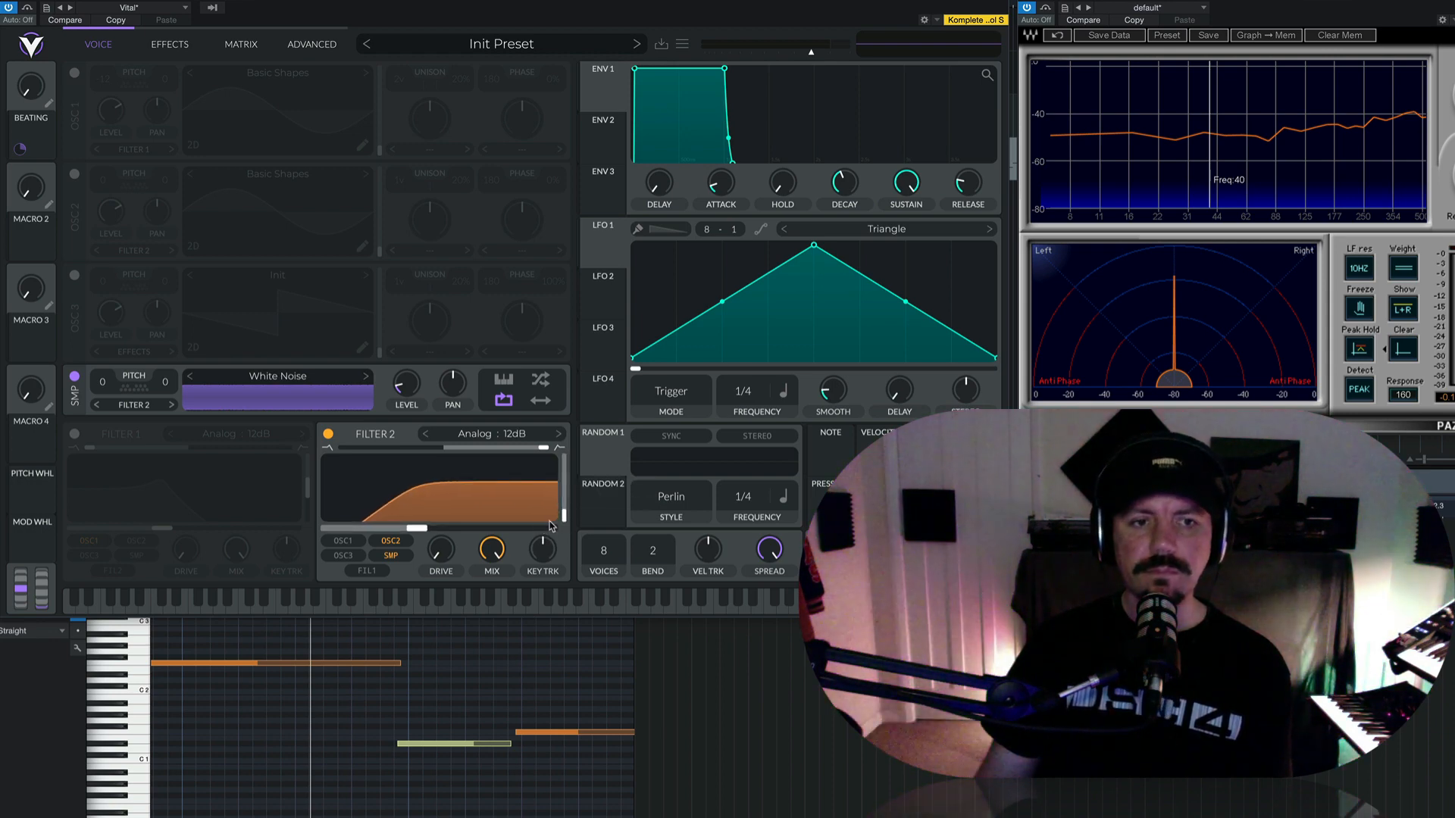
{"action": "left_click", "coordinate": [560, 436]}
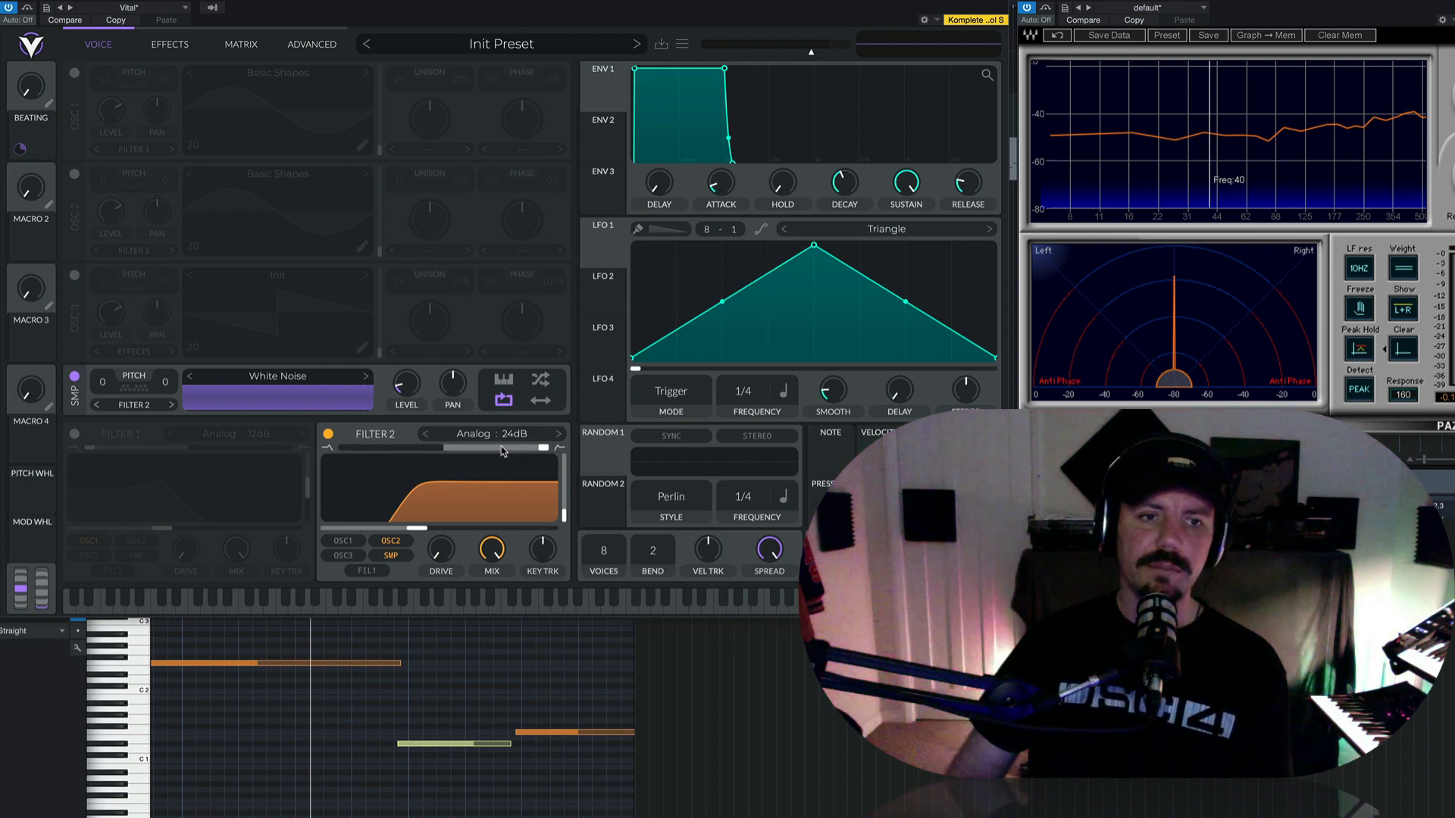
- Adjust Filter 2's cutoff to cut the noise's low end, and check it on the cleared full-range spectrum
{"action": "left_click_drag", "start_coordinate": [484, 488], "coordinate": [479, 502]}
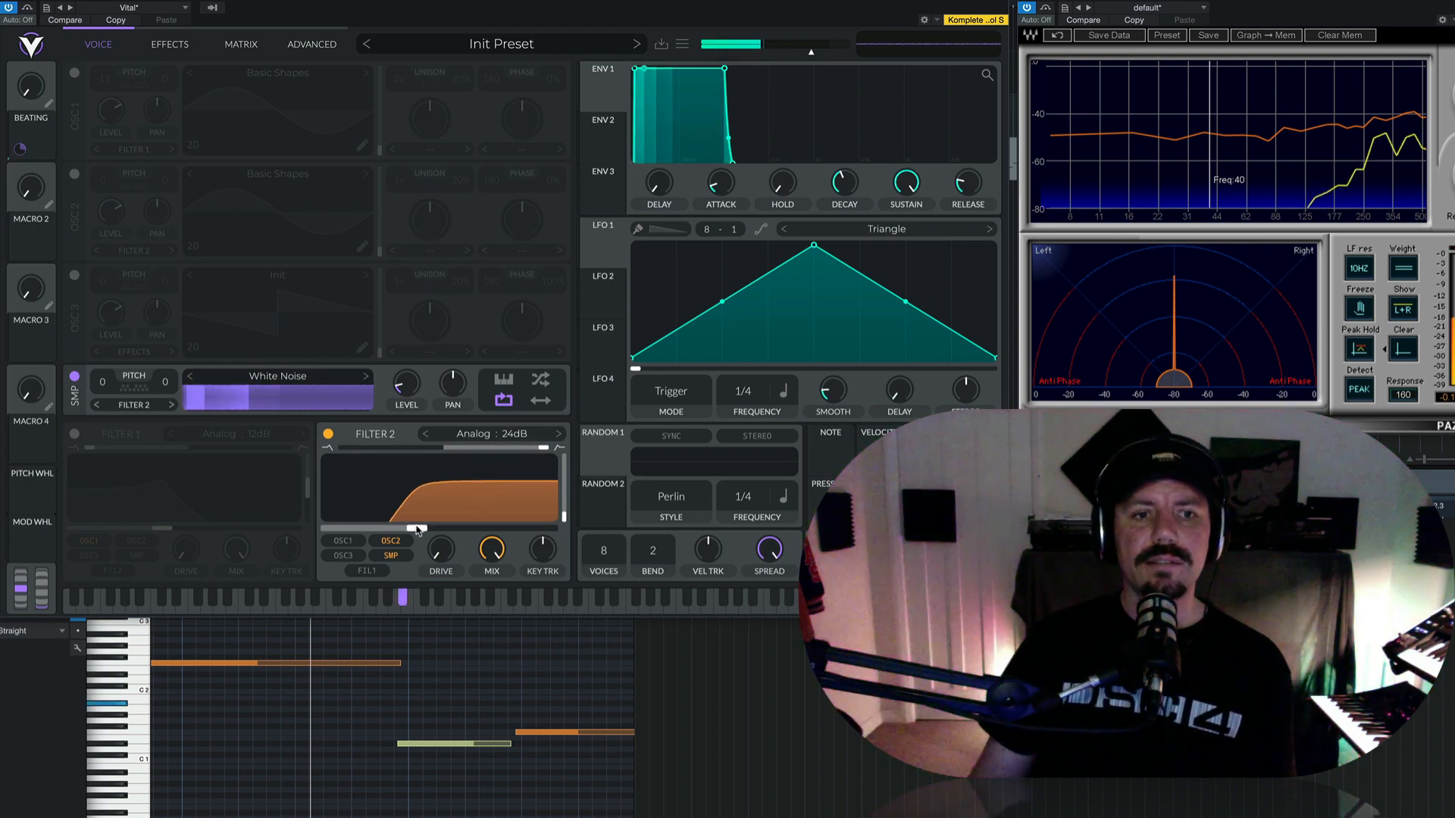
{"action": "left_click_drag", "start_coordinate": [417, 534], "coordinate": [373, 529]}
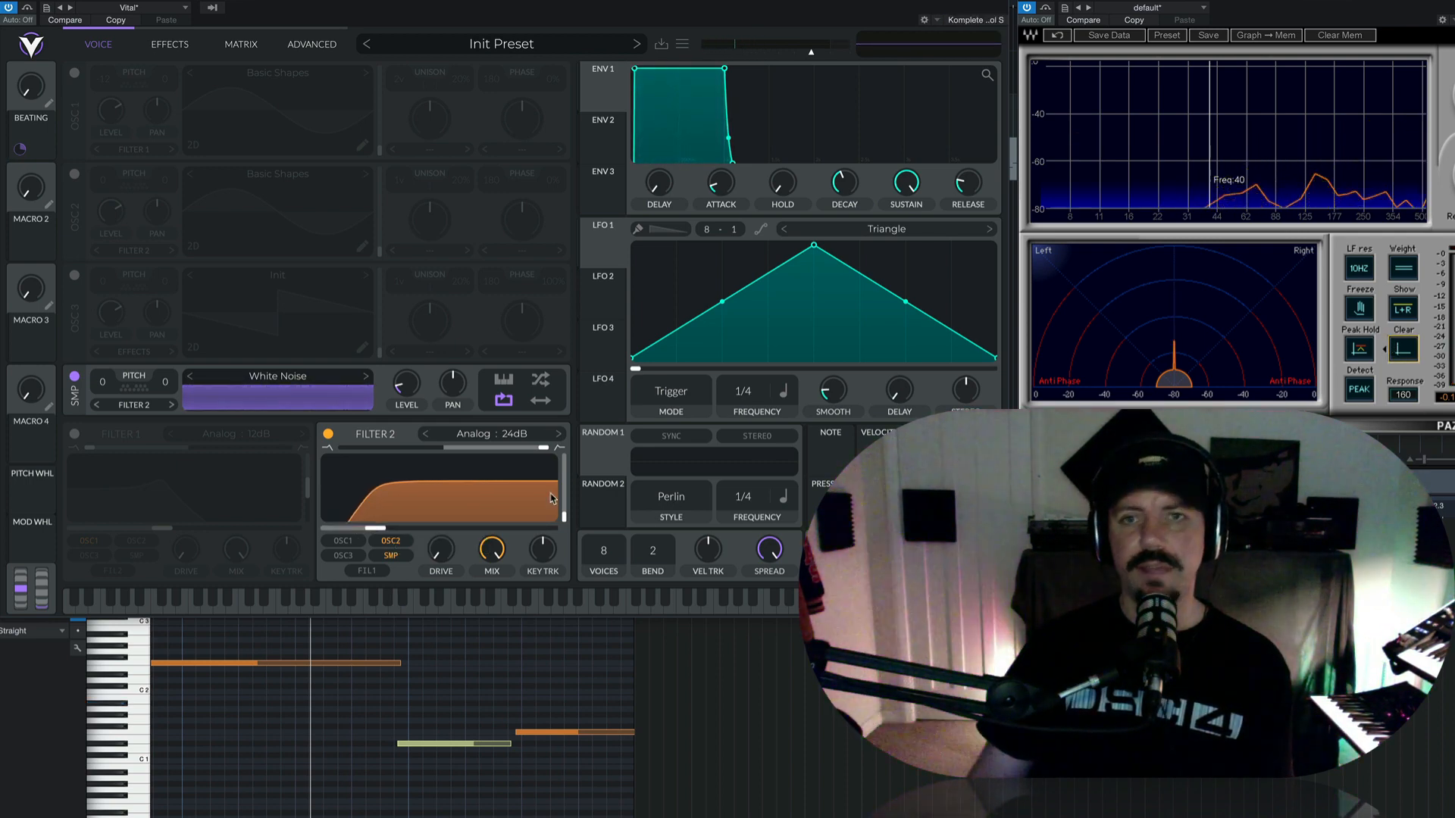
{"action": "left_click_drag", "start_coordinate": [372, 528], "coordinate": [448, 529]}
{"action": "left_click", "coordinate": [1418, 217]}
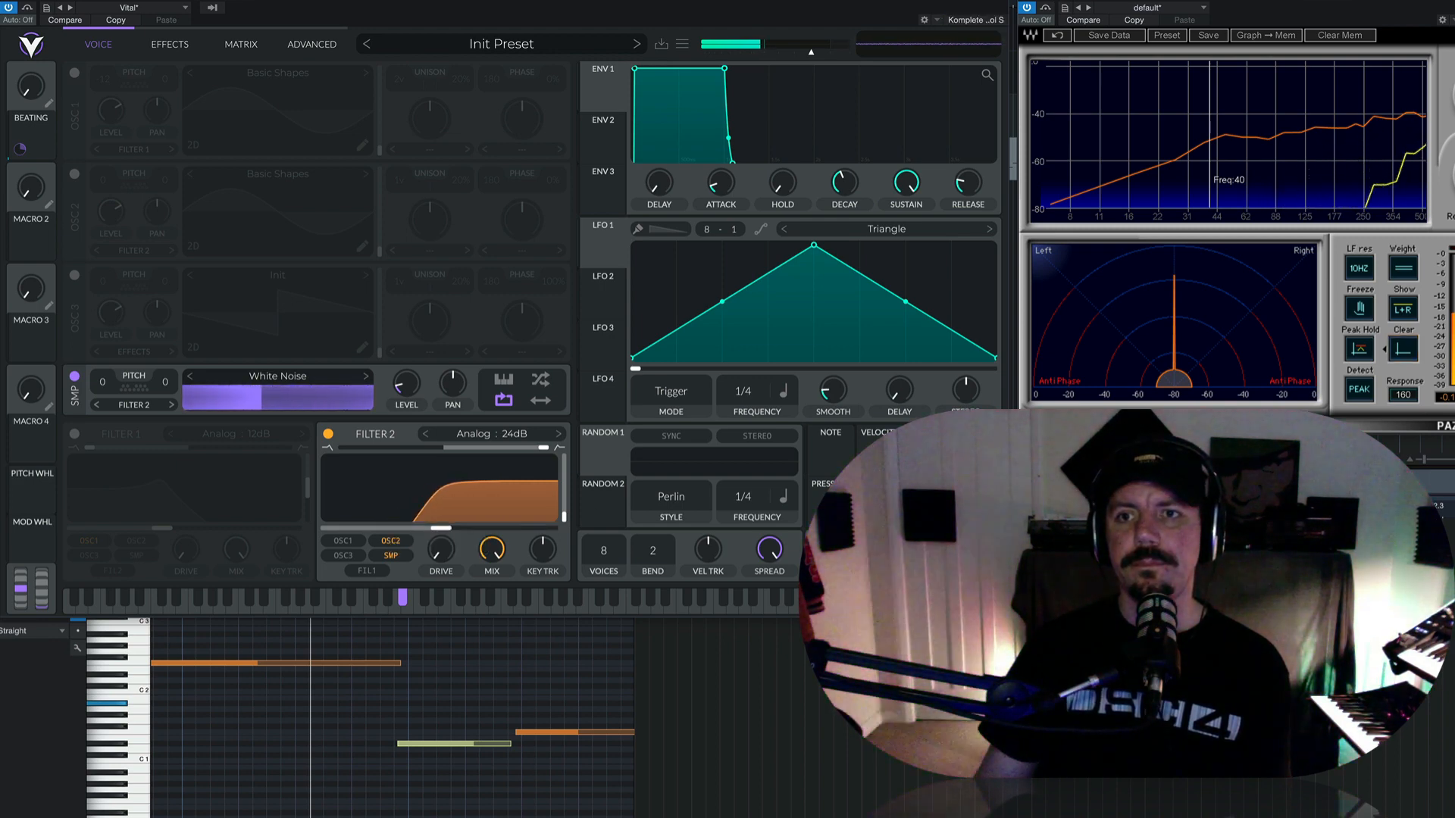
{"action": "double_click", "coordinate": [1418, 217]}
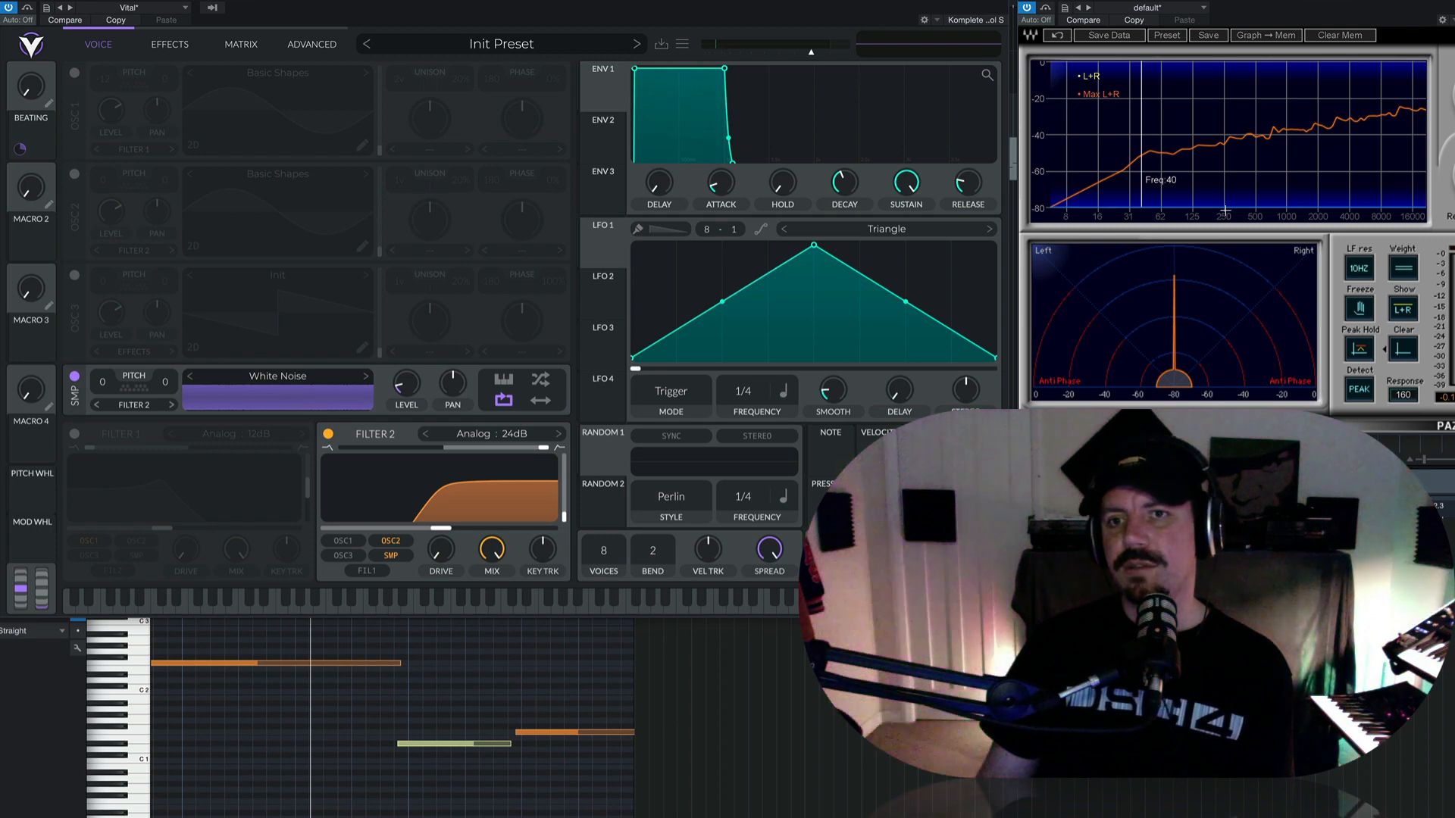
{"action": "left_click", "coordinate": [1403, 352]}
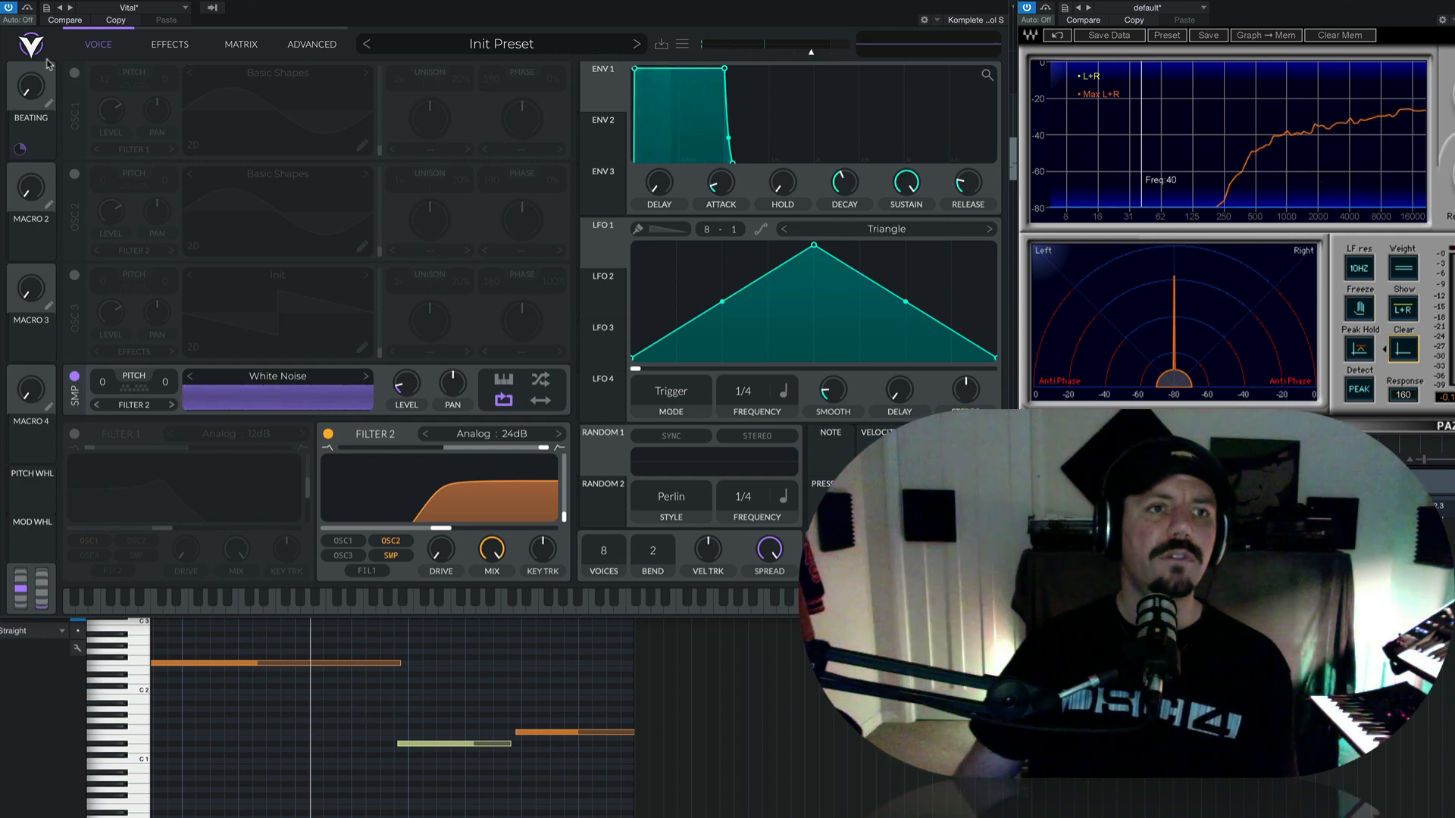
- Switch oscillator 1 back on and set the distortion drive to 9.499 dB during playback
{"action": "left_click", "coordinate": [74, 73]}
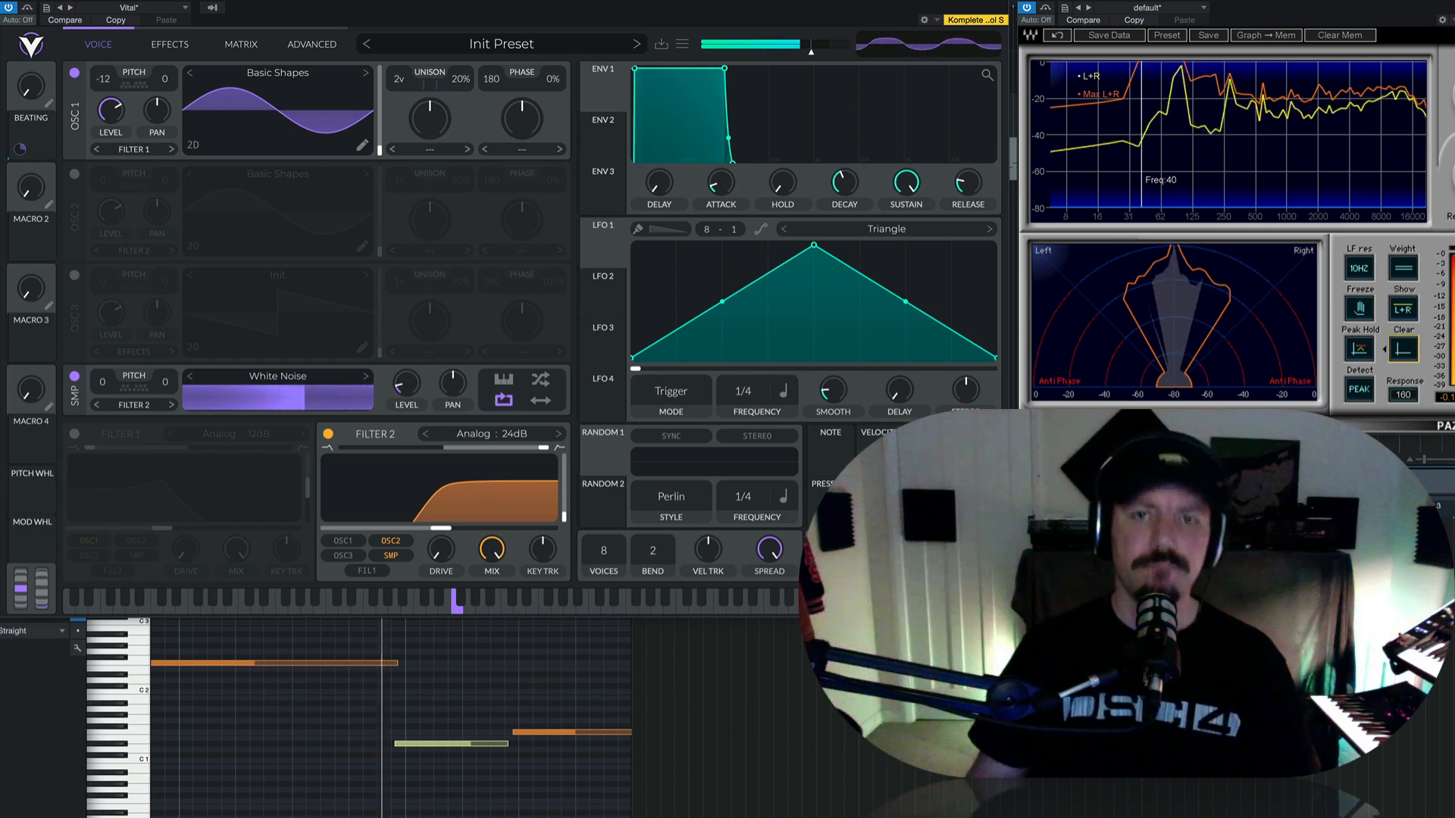
{"action": "left_click", "coordinate": [164, 45]}
{"action": "mouse_move", "coordinate": [430, 91]}
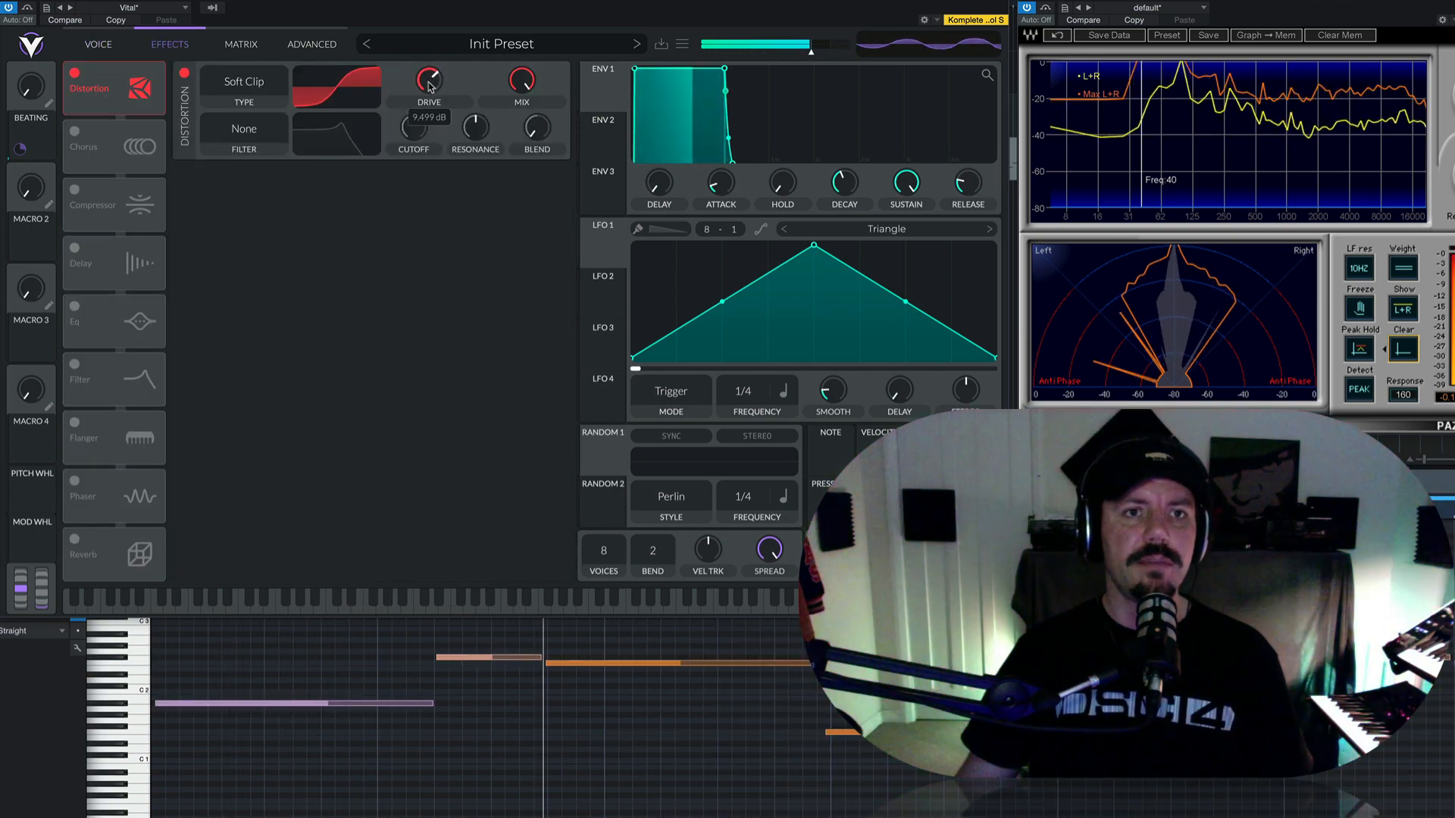
{"action": "mouse_move", "coordinate": [430, 91]}
{"action": "left_mouse_down"}
{"action": "mouse_move", "coordinate": [430, 103]}
{"action": "mouse_move", "coordinate": [429, 86]}
{"action": "left_mouse_up"}
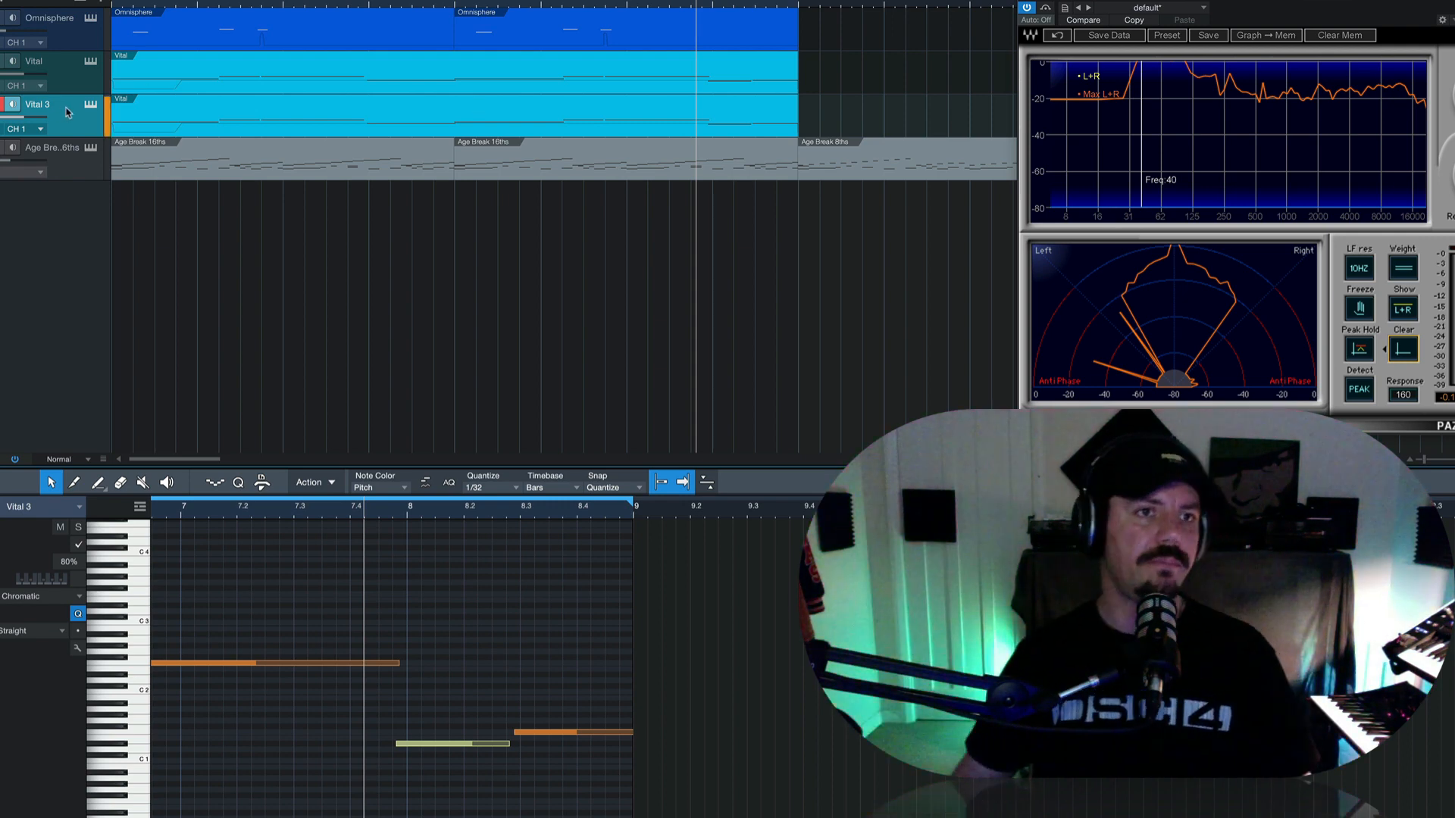
- Open the Vital 3 track's synth and switch off its noise source and Filter 2
{"action": "left_click", "coordinate": [90, 106]}
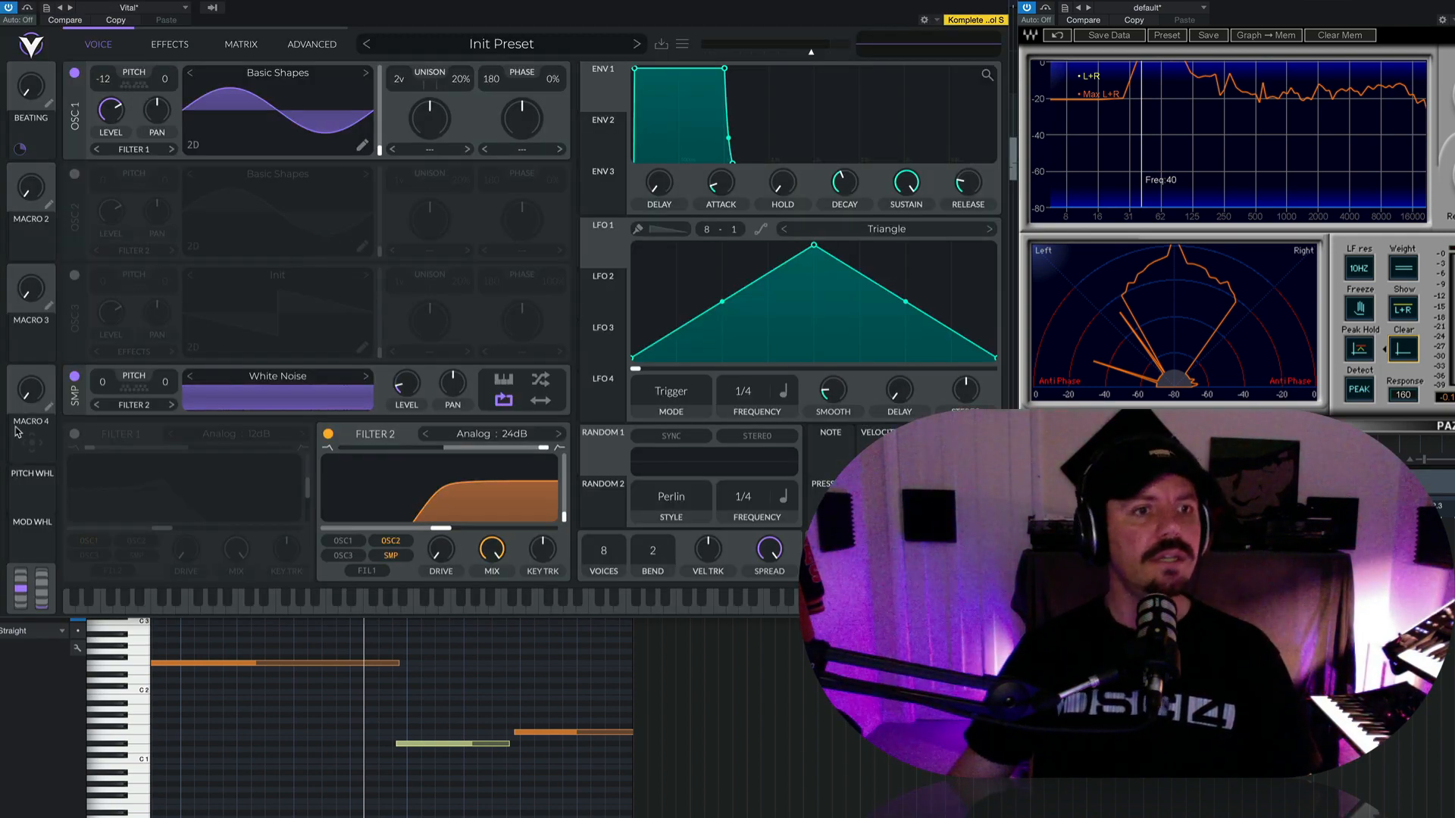
{"action": "left_click", "coordinate": [75, 377]}
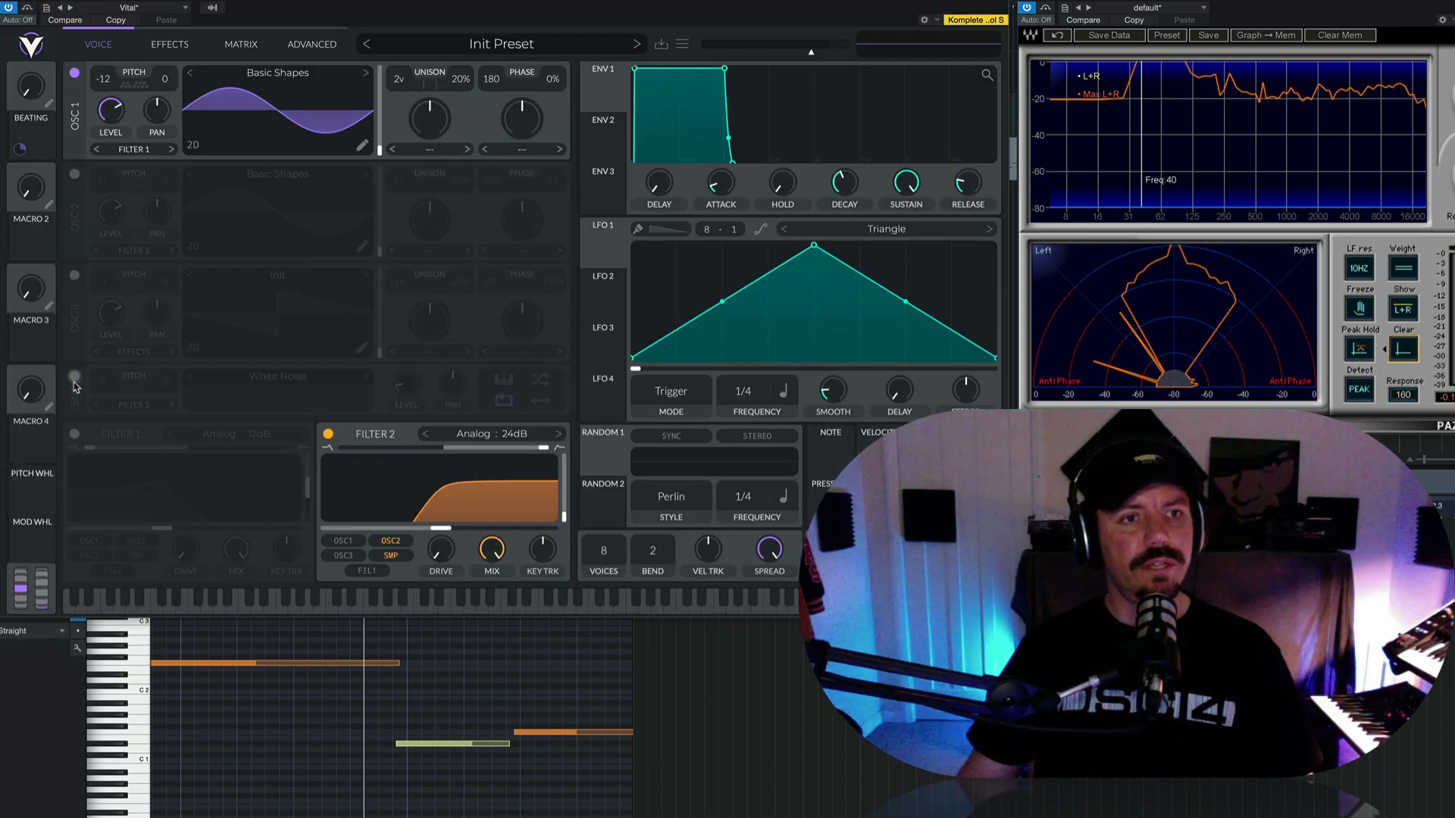
{"action": "left_click", "coordinate": [329, 434]}
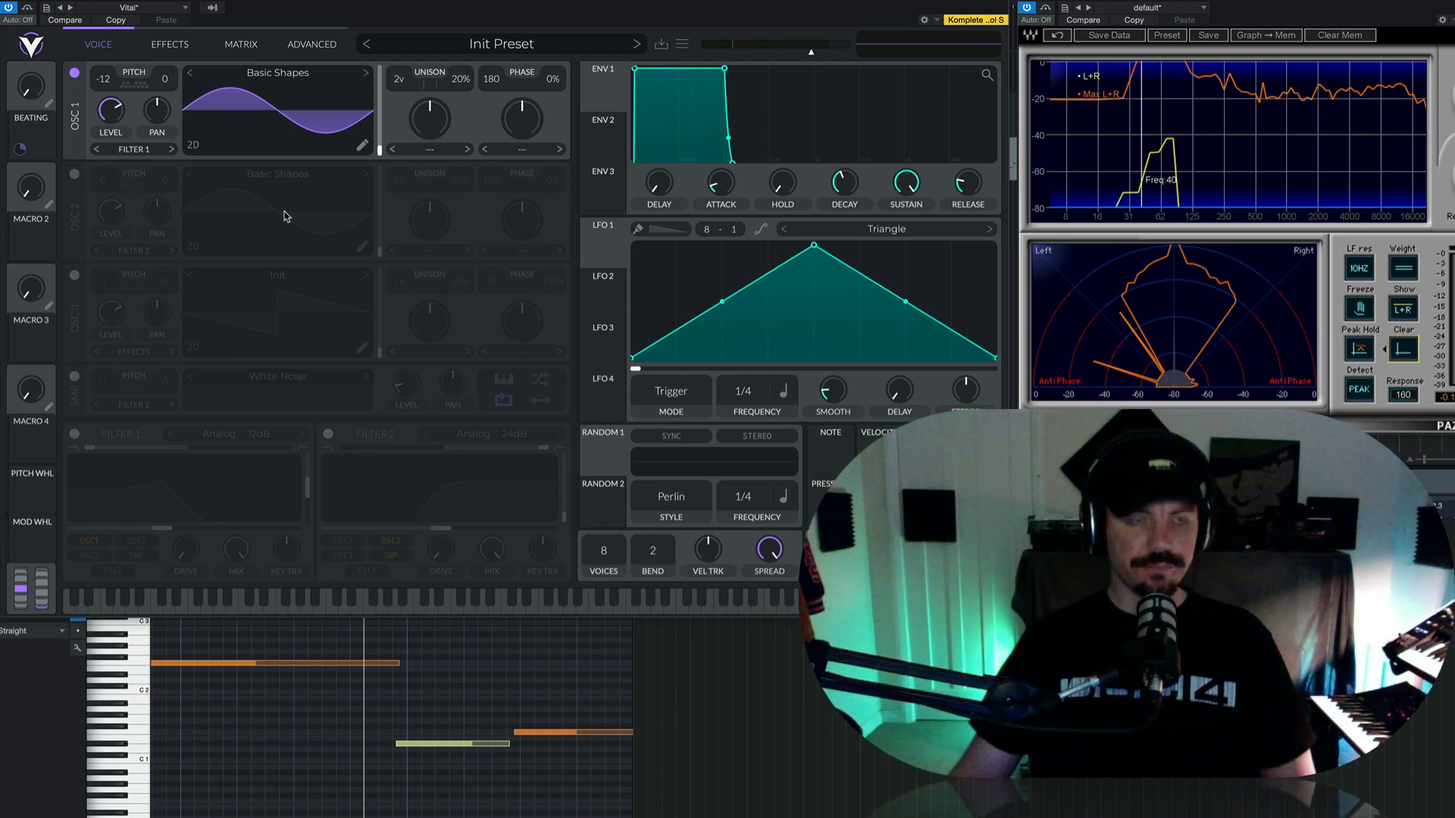
- Route oscillator 1 to Direct Out so it bypasses the Distortion effect, and check the effects chain
{"action": "left_click", "coordinate": [140, 151]}
{"action": "left_click", "coordinate": [130, 236]}
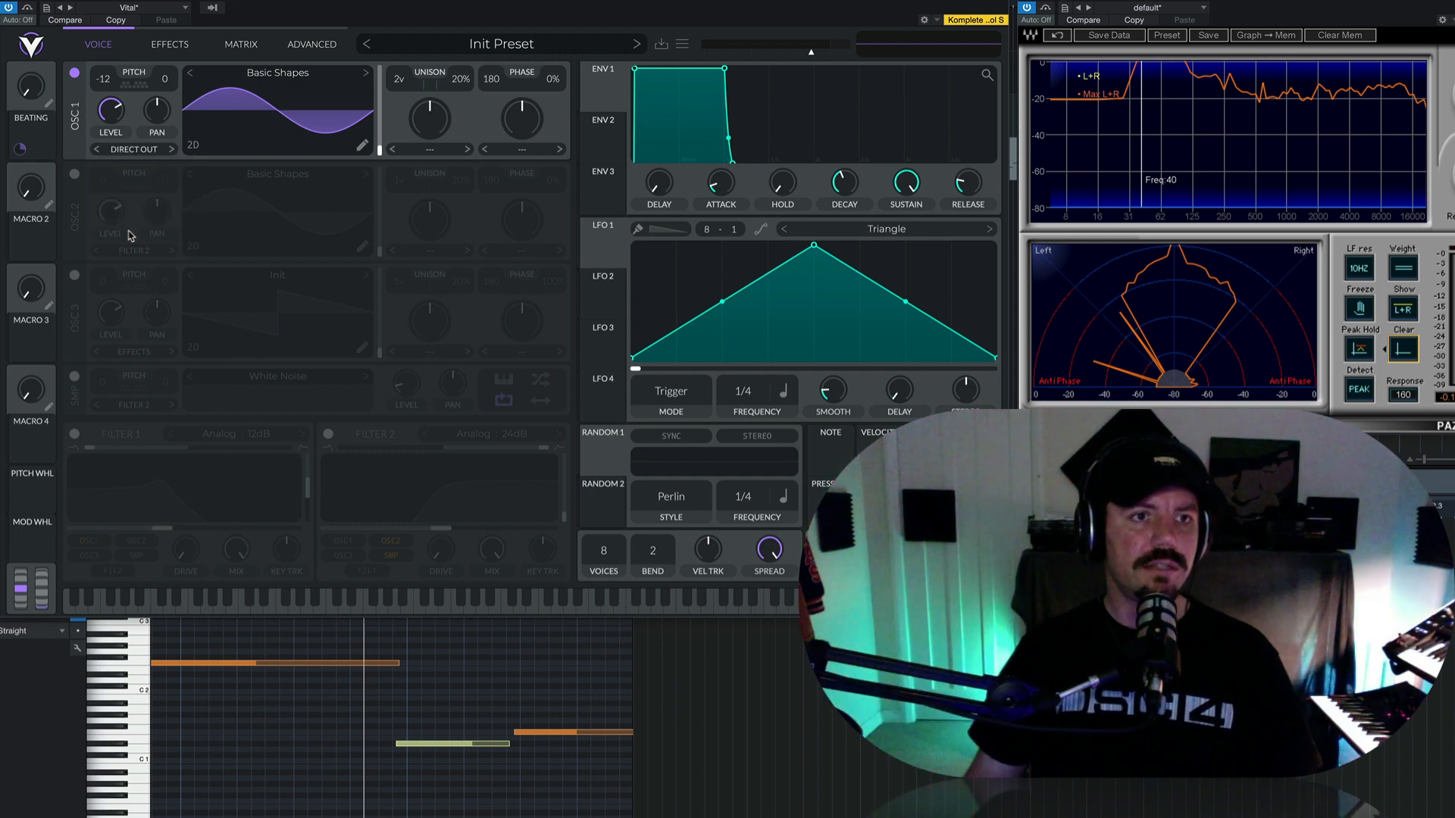
{"action": "left_click", "coordinate": [156, 47]}
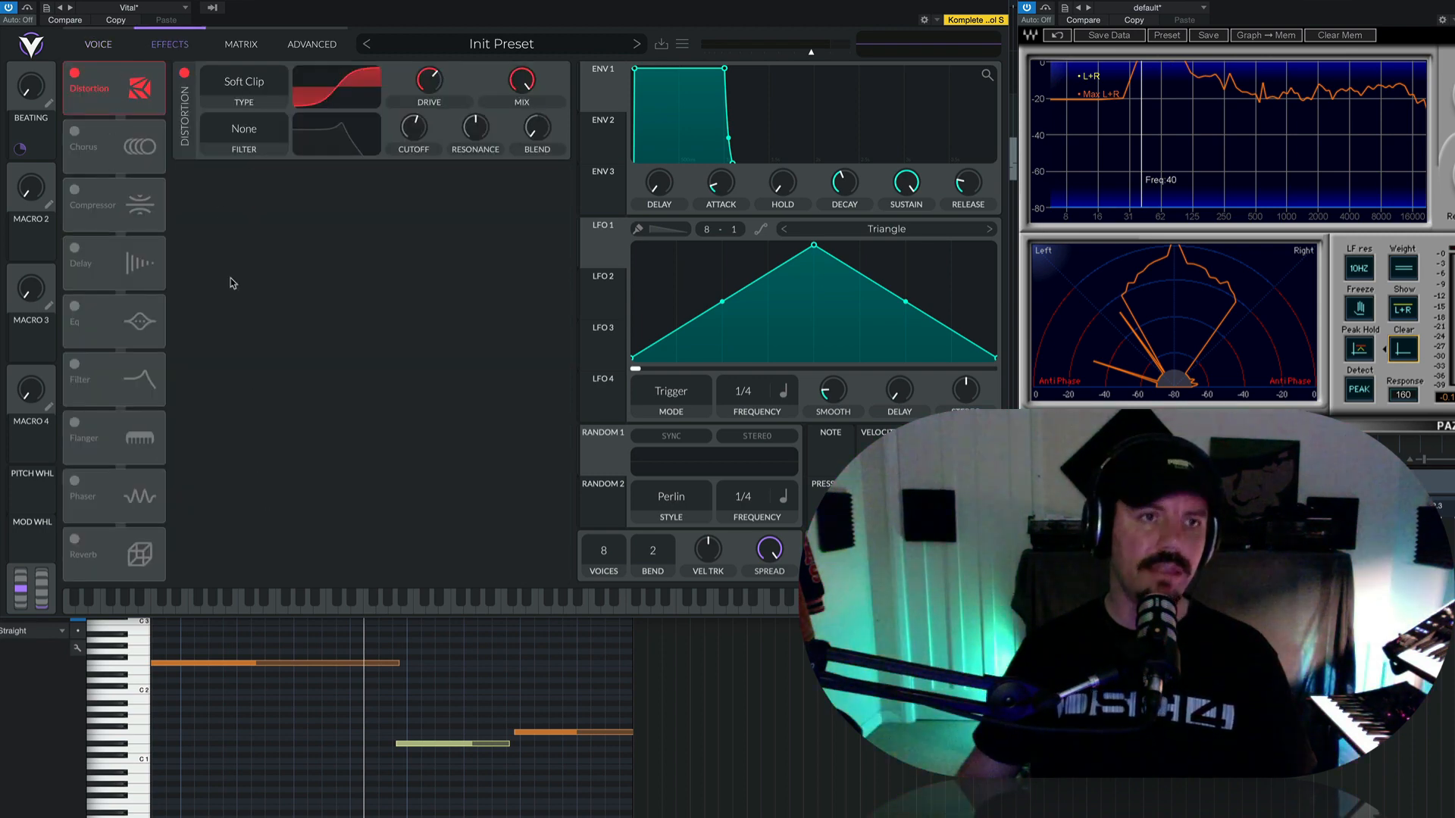
{"action": "left_click", "coordinate": [100, 45]}
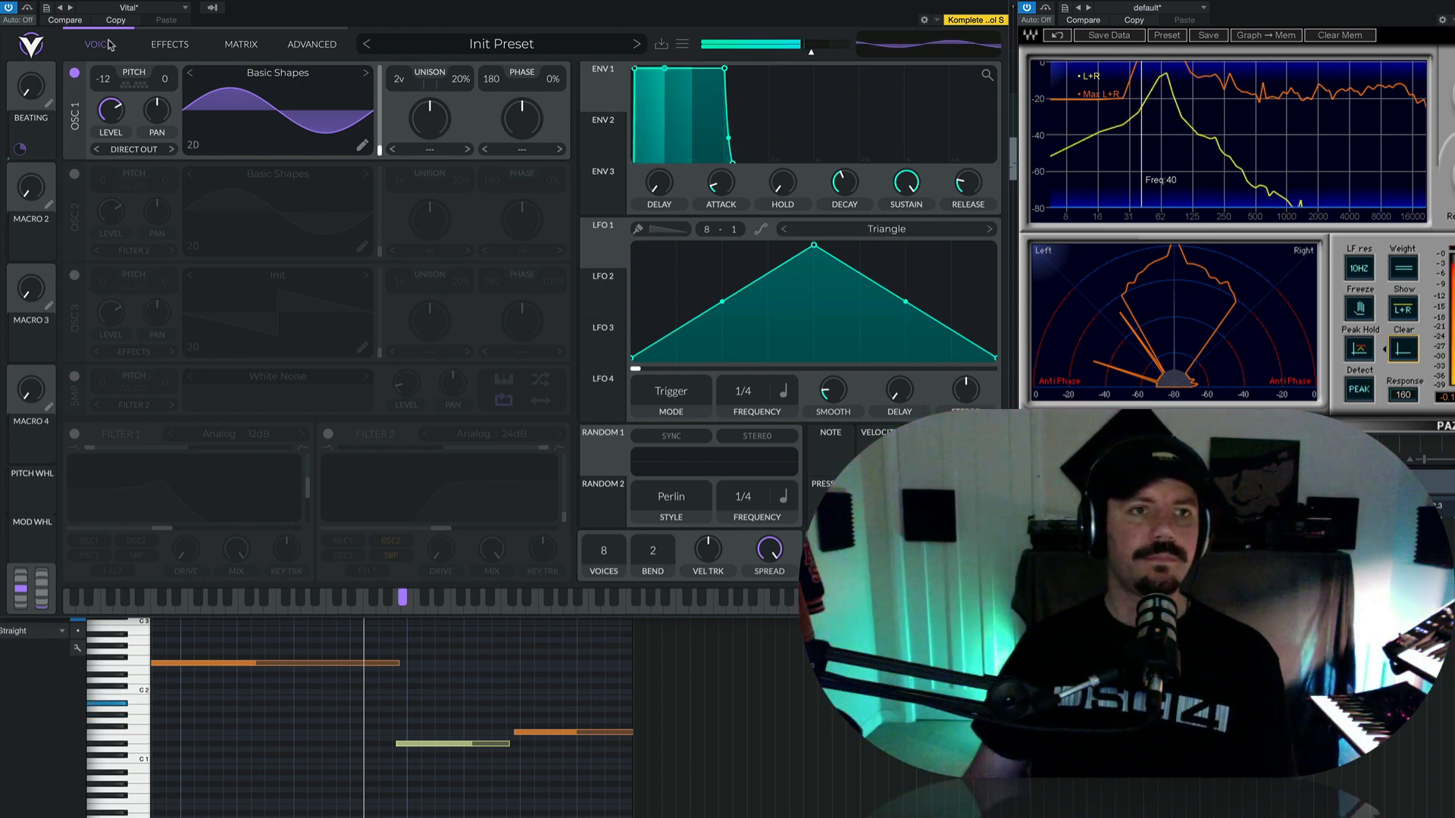
- Switch on oscillator 2 at -12 pitch with 2 unison voices, and bring its stereo unison down to zero
{"action": "left_click", "coordinate": [74, 174]}
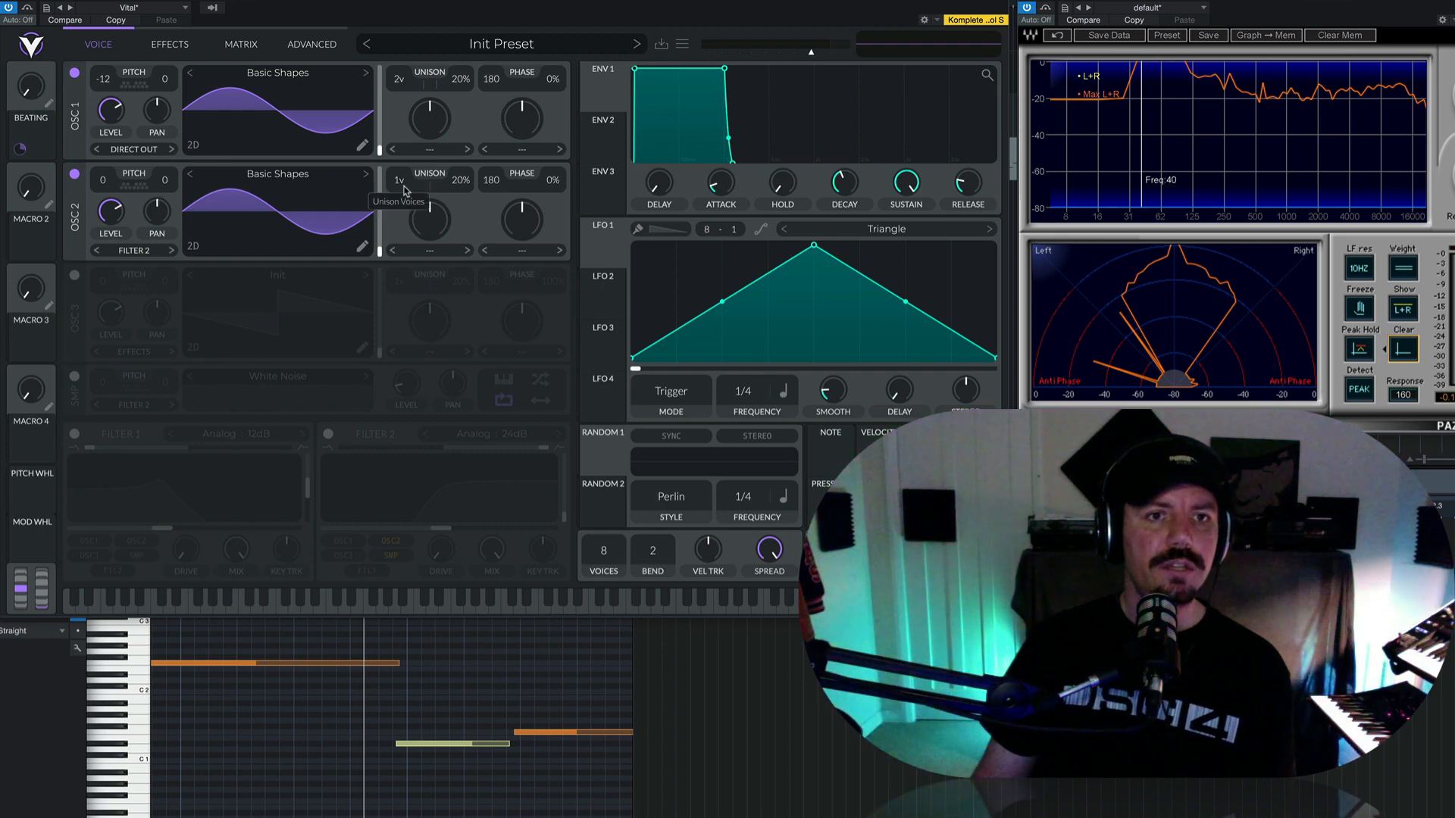
{"action": "left_click_drag", "start_coordinate": [110, 180], "coordinate": [110, 222]}
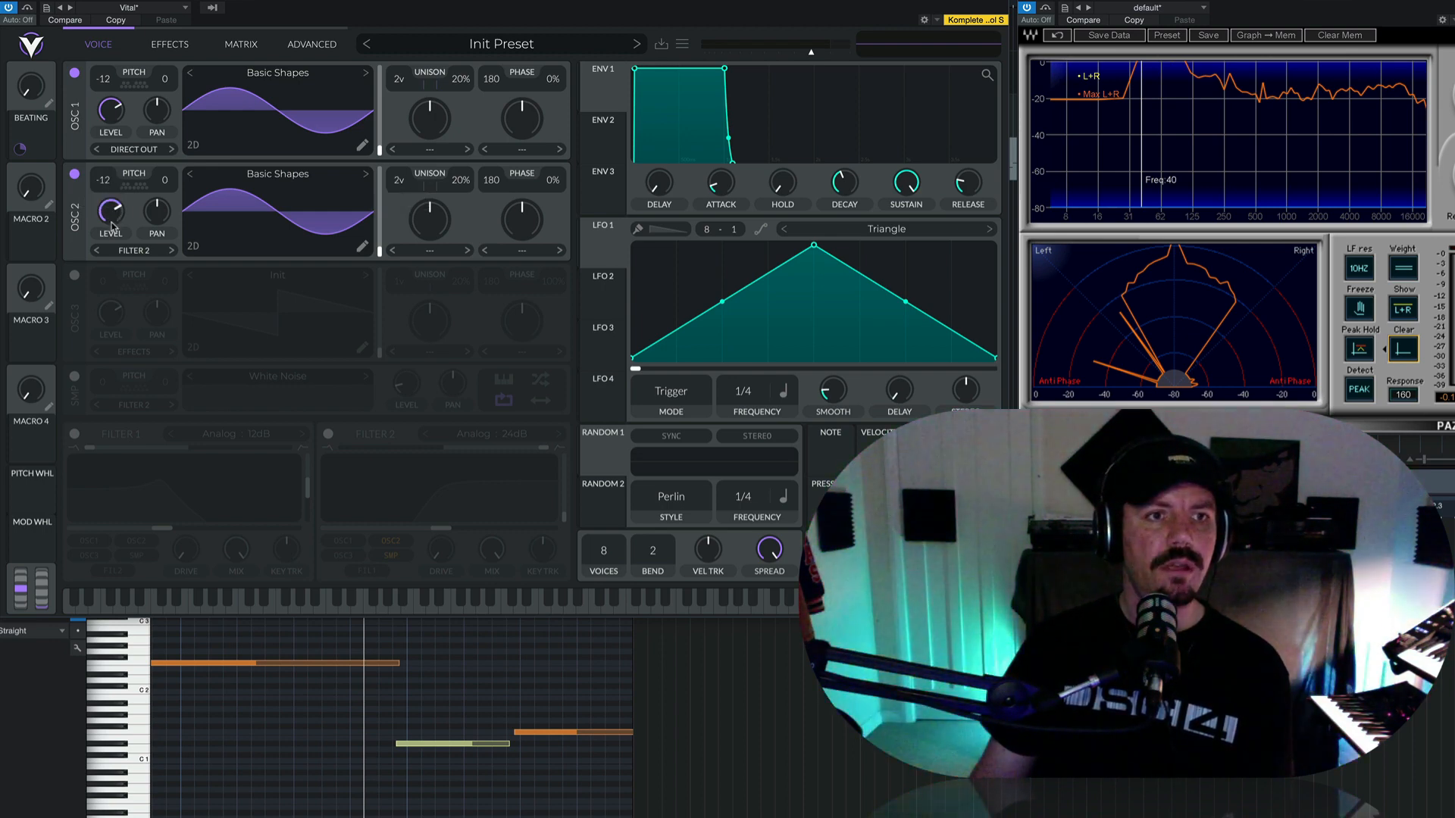
{"action": "left_click", "coordinate": [172, 44]}
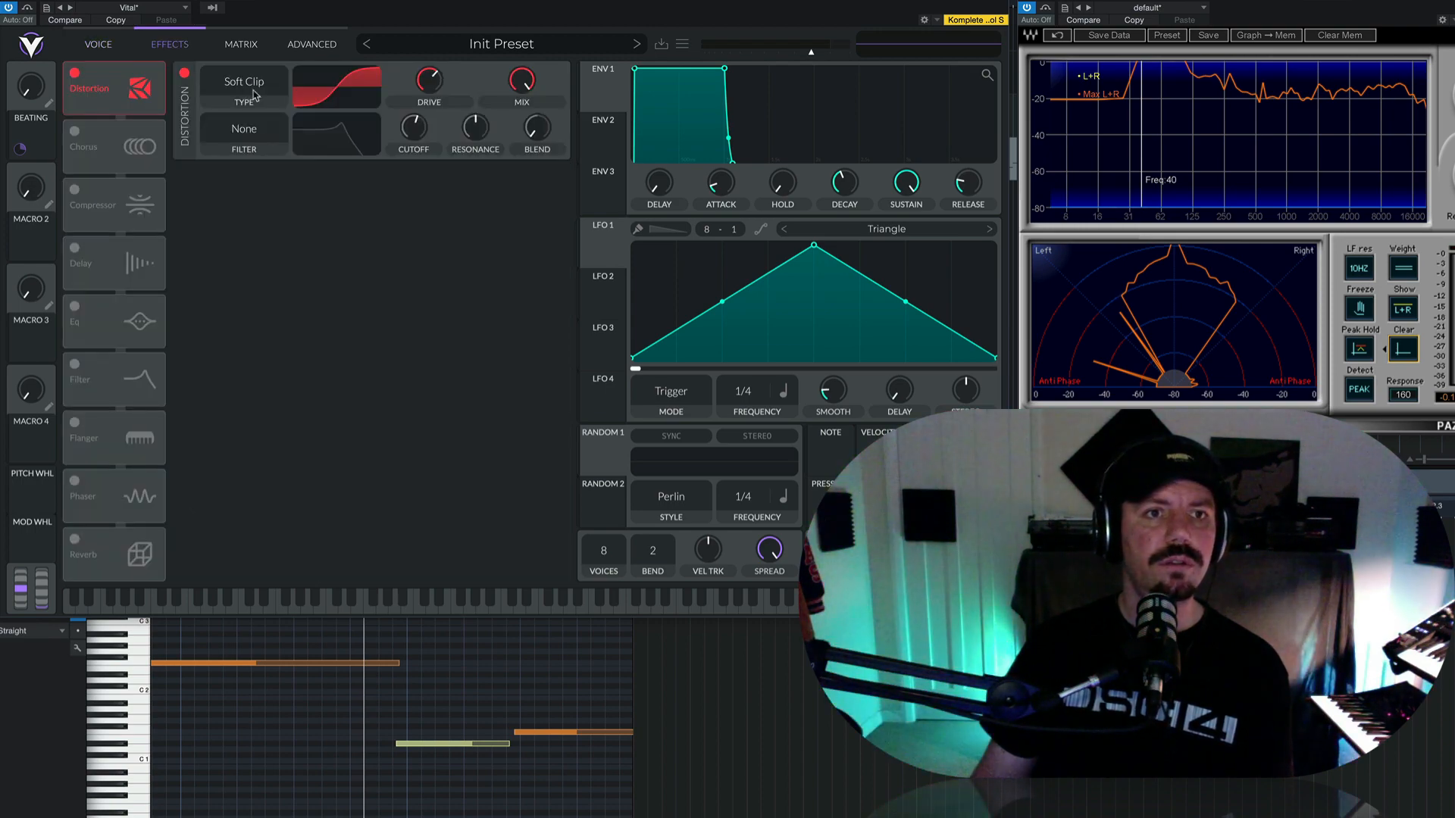
{"action": "left_click", "coordinate": [302, 46]}
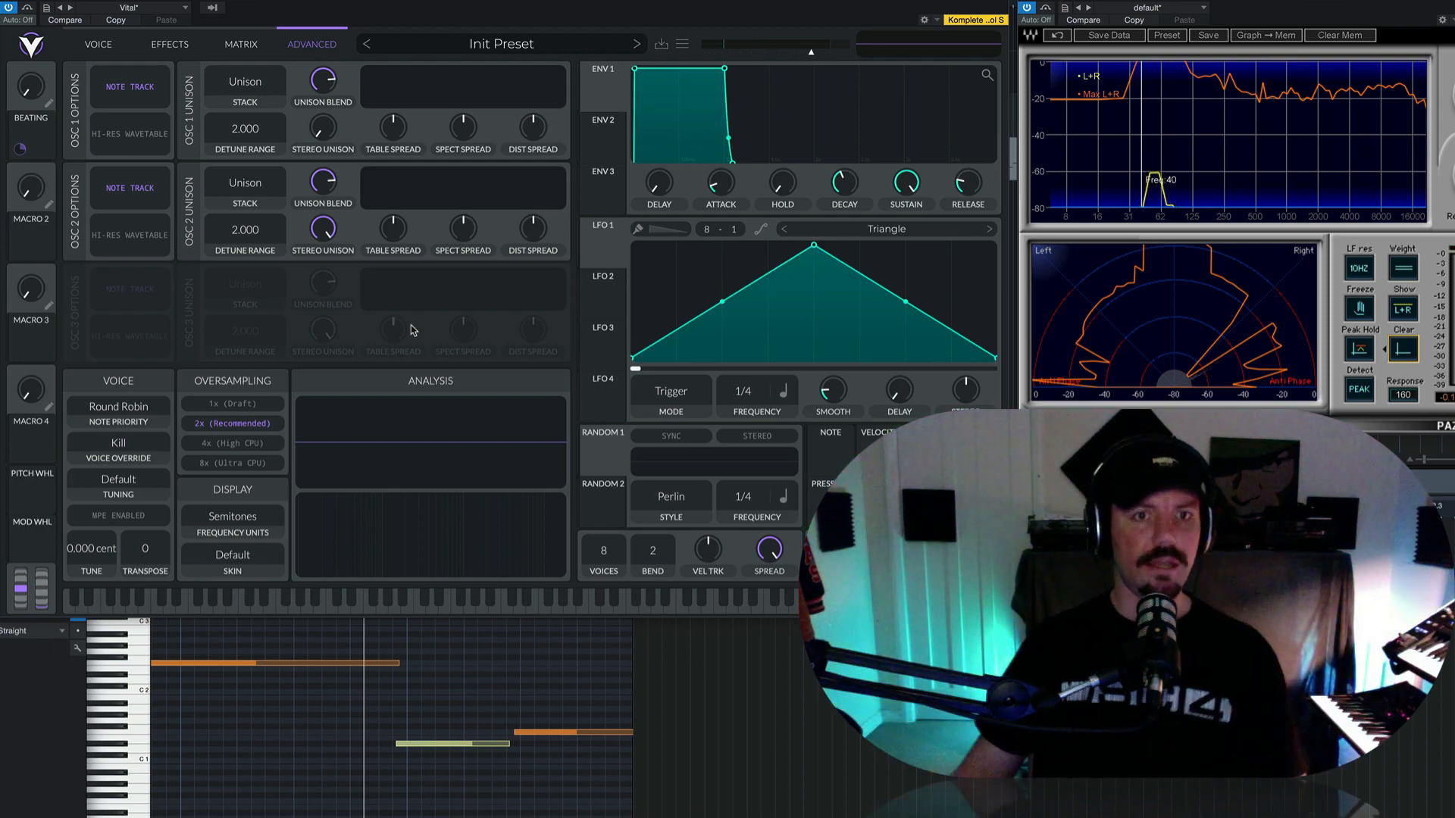
{"action": "left_click_drag", "start_coordinate": [328, 232], "coordinate": [331, 320]}
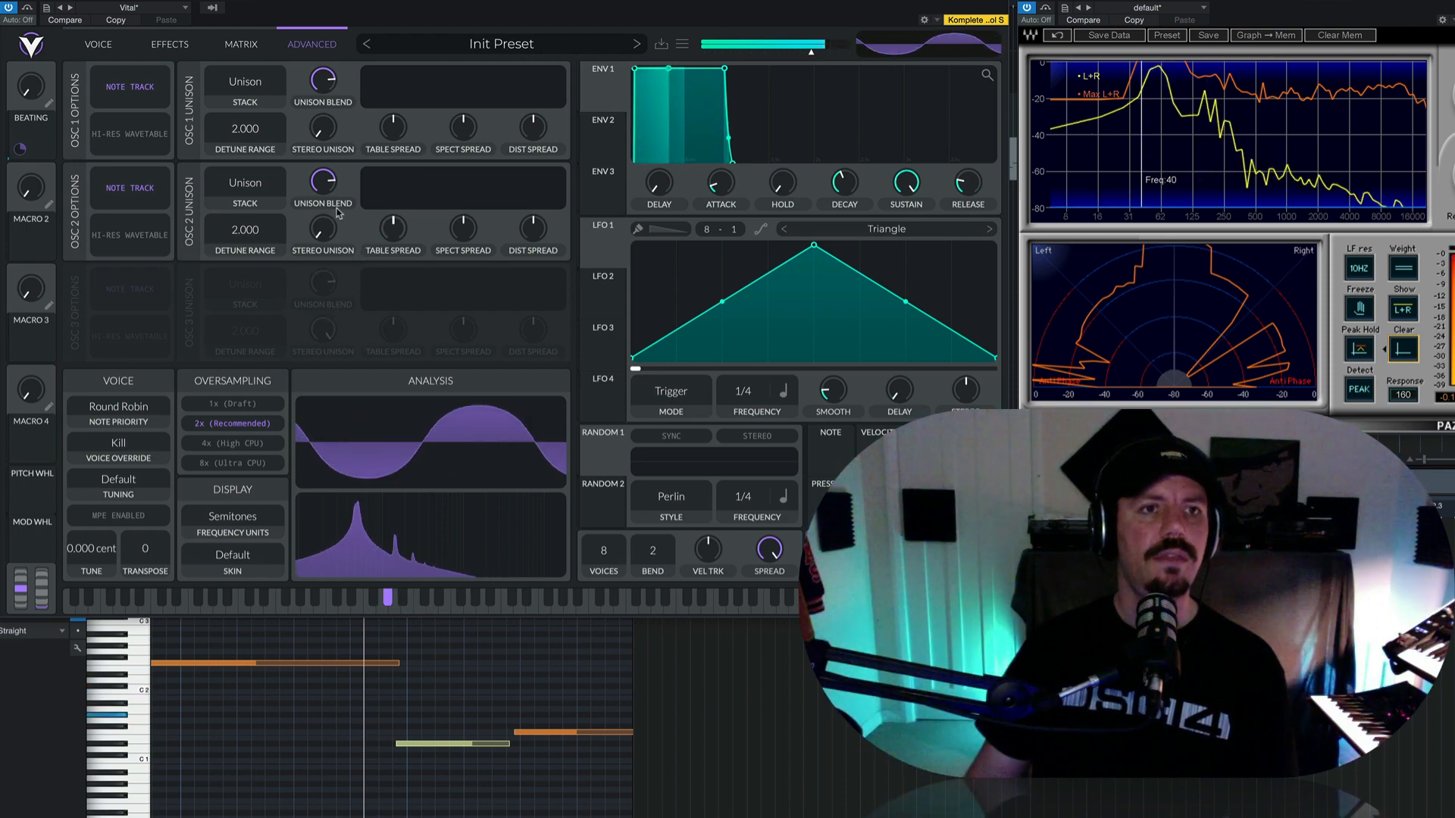
- Switch off Distortion and oscillator 1 to audition oscillator 2 alone
{"action": "left_click", "coordinate": [170, 46]}
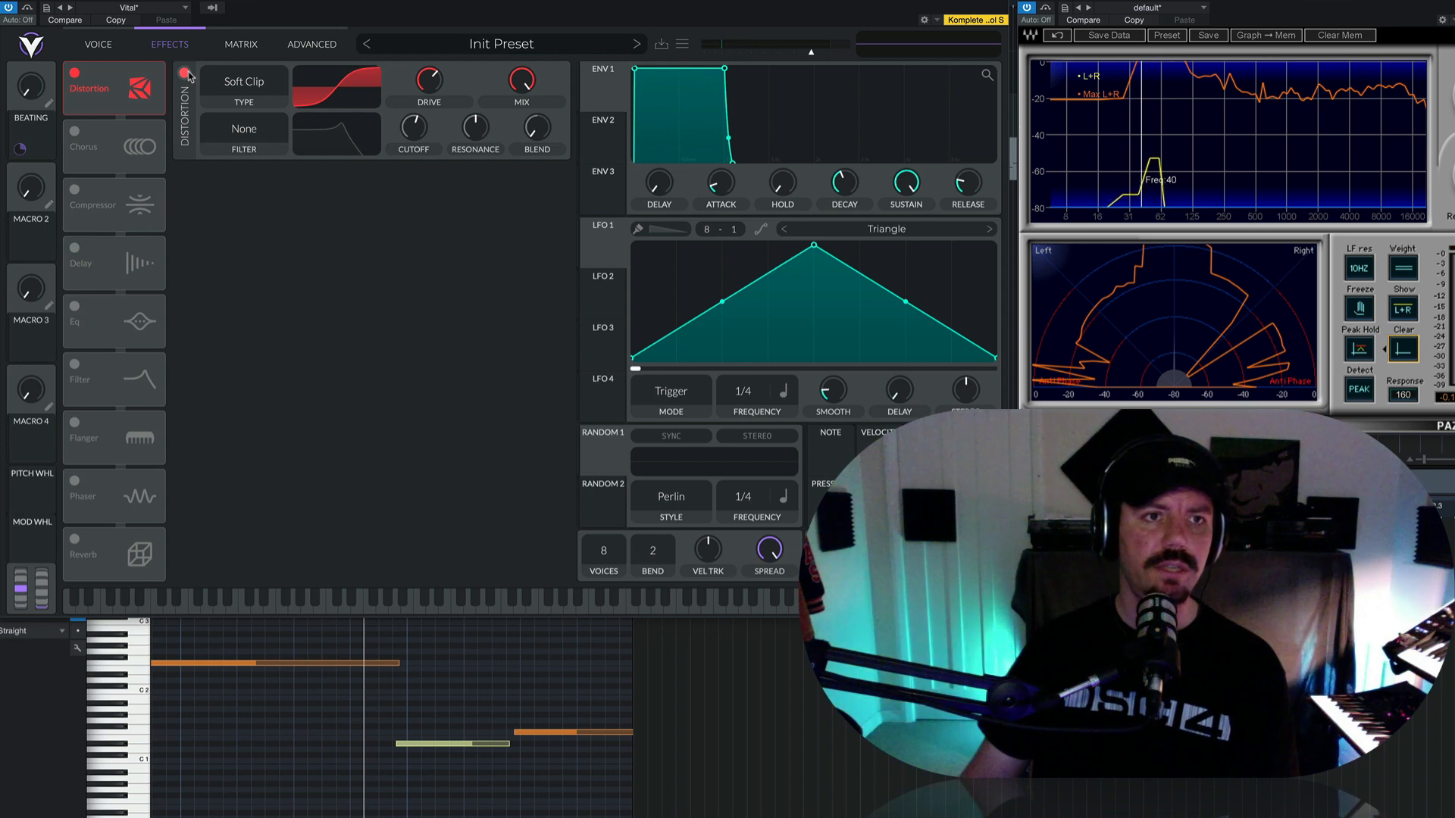
{"action": "left_click", "coordinate": [185, 74]}
{"action": "left_click", "coordinate": [98, 44]}
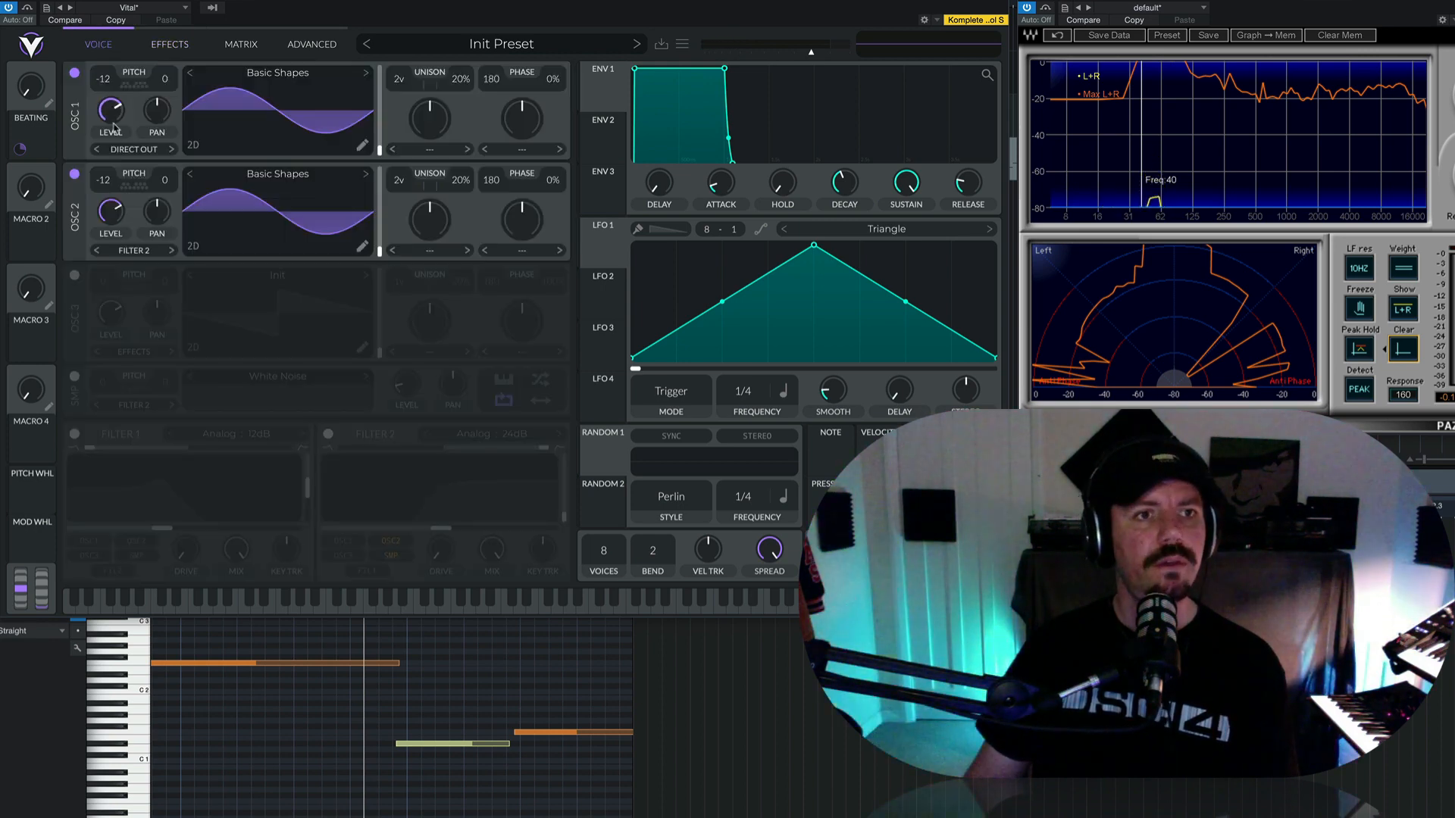
{"action": "left_click", "coordinate": [75, 74]}
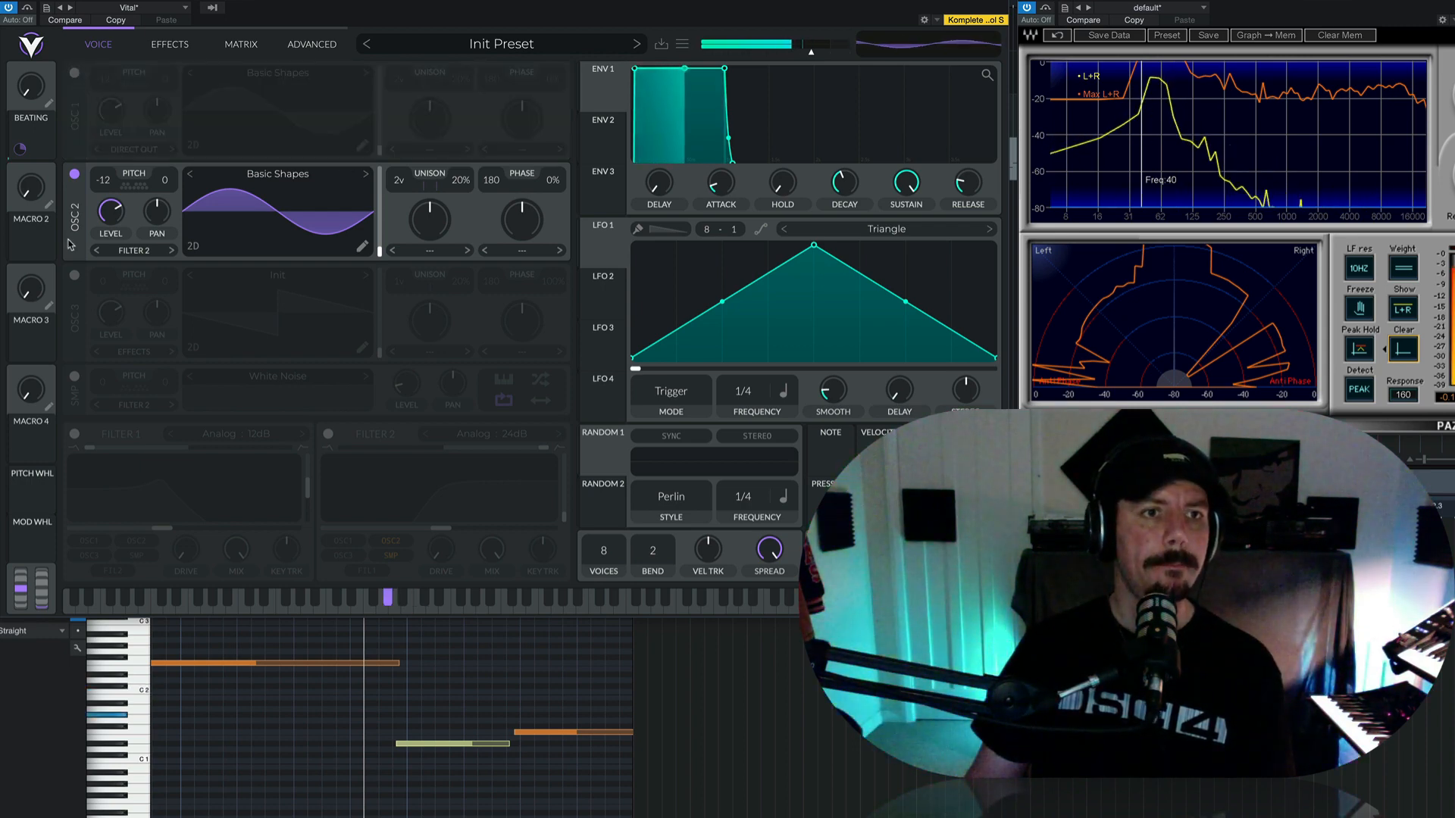
- Switch on oscillator 3 and turn its level down to zero
{"action": "left_click", "coordinate": [75, 275]}
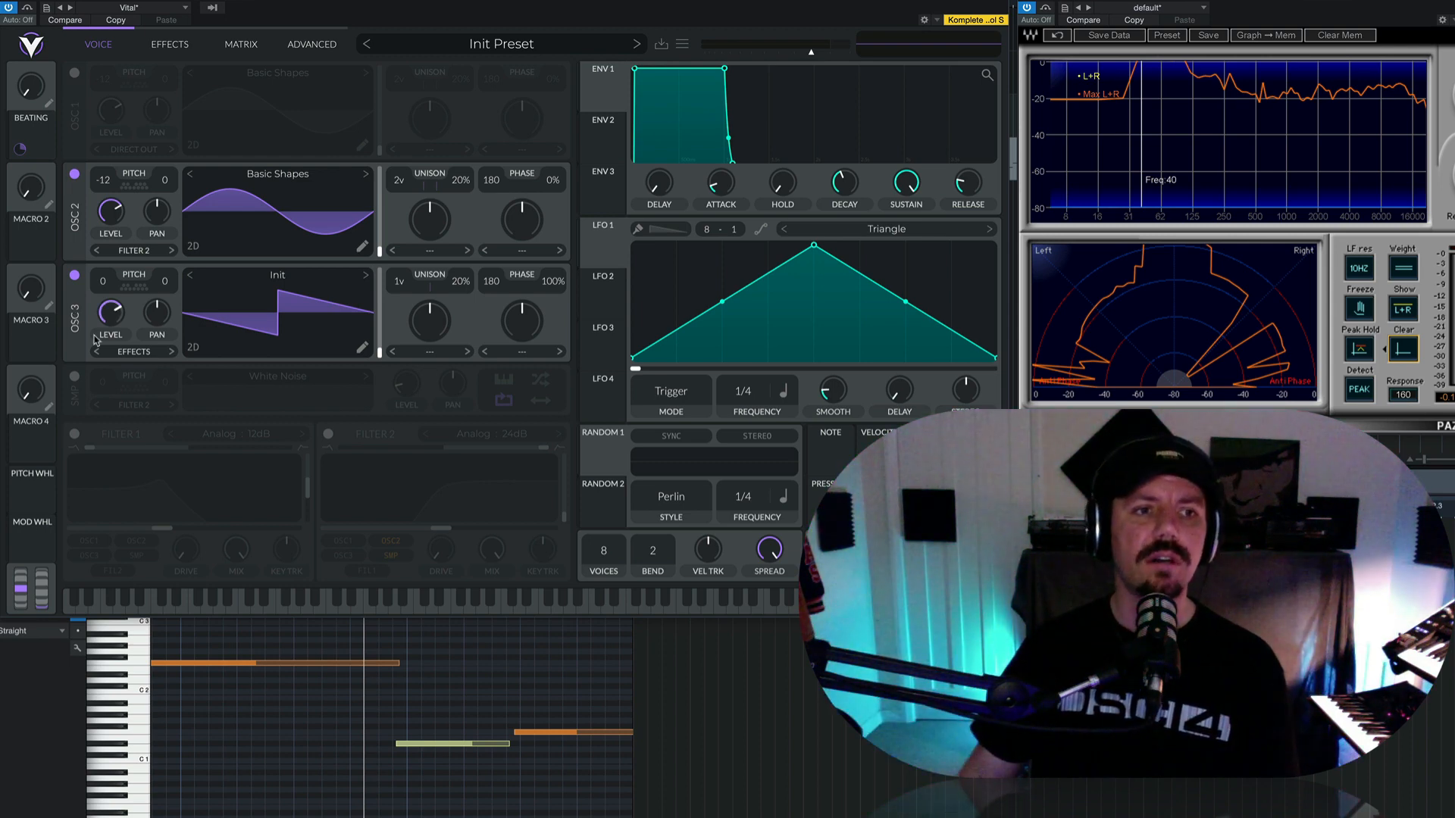
{"action": "left_click_drag", "start_coordinate": [94, 335], "coordinate": [99, 335]}
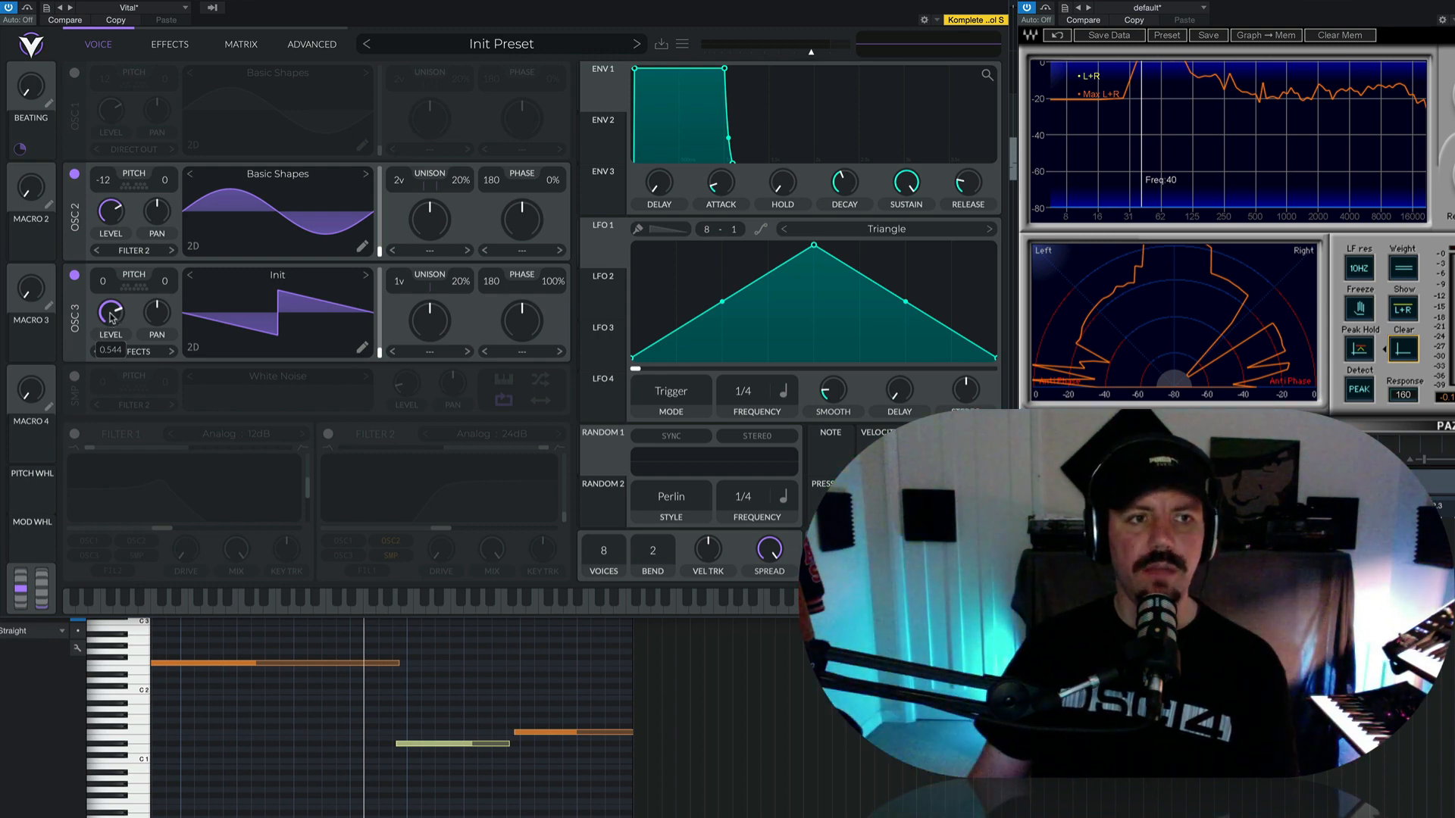
{"action": "left_click_drag", "start_coordinate": [112, 321], "coordinate": [125, 368]}
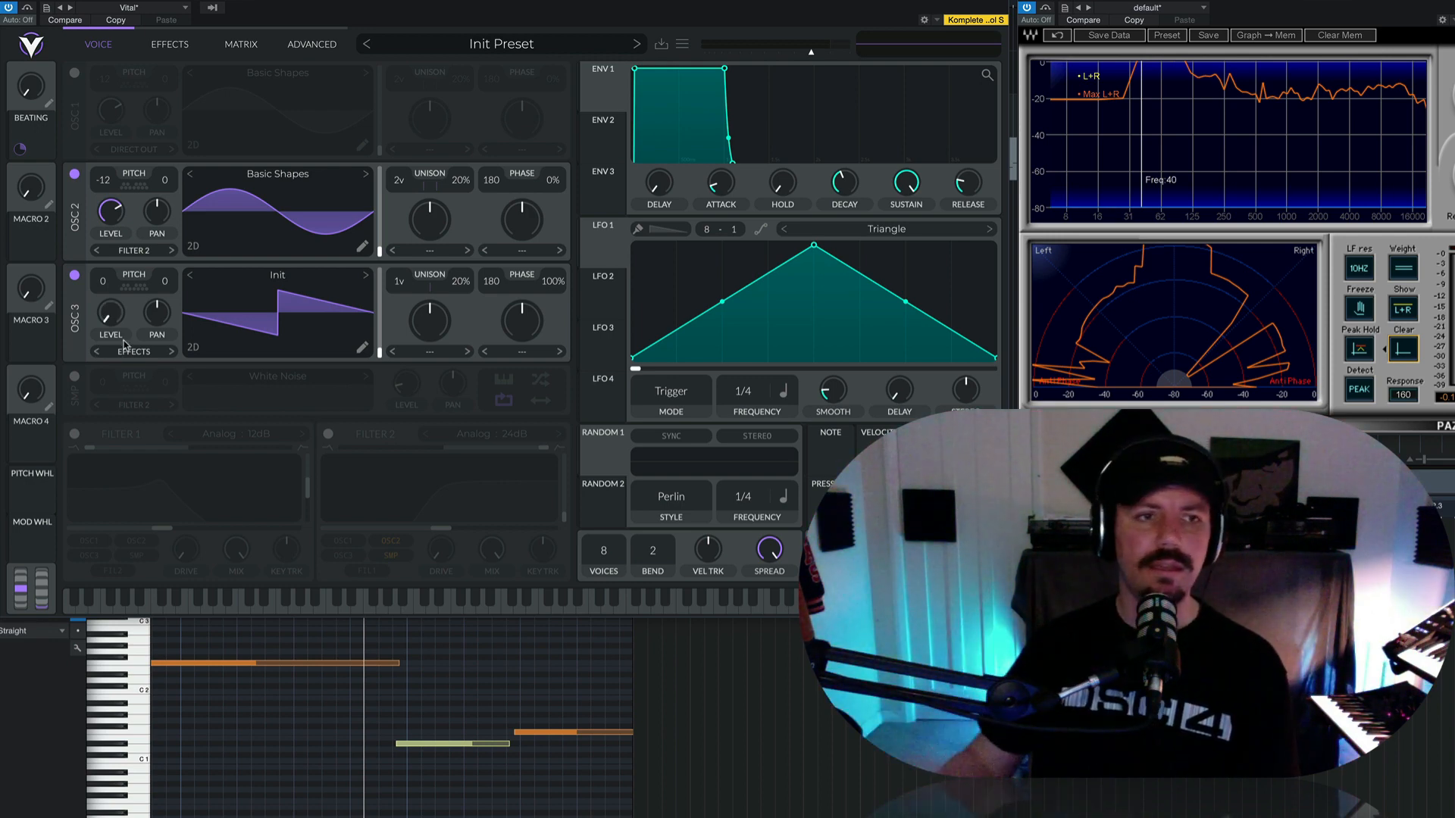
- Load the Basic Shapes wavetable into oscillator 3 and lower its phase randomization to 1%
{"action": "left_click", "coordinate": [302, 281]}
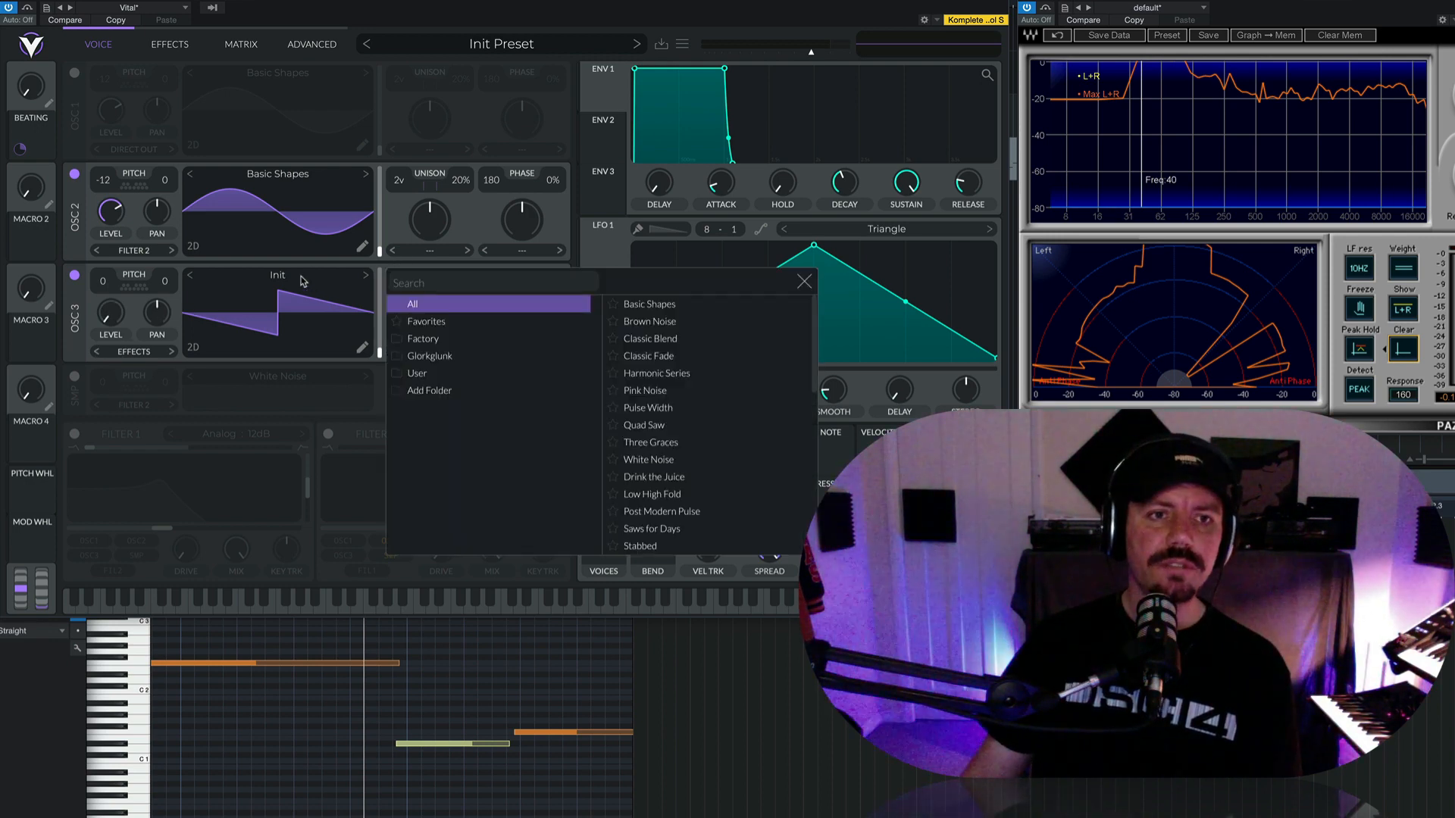
{"action": "left_click", "coordinate": [635, 307]}
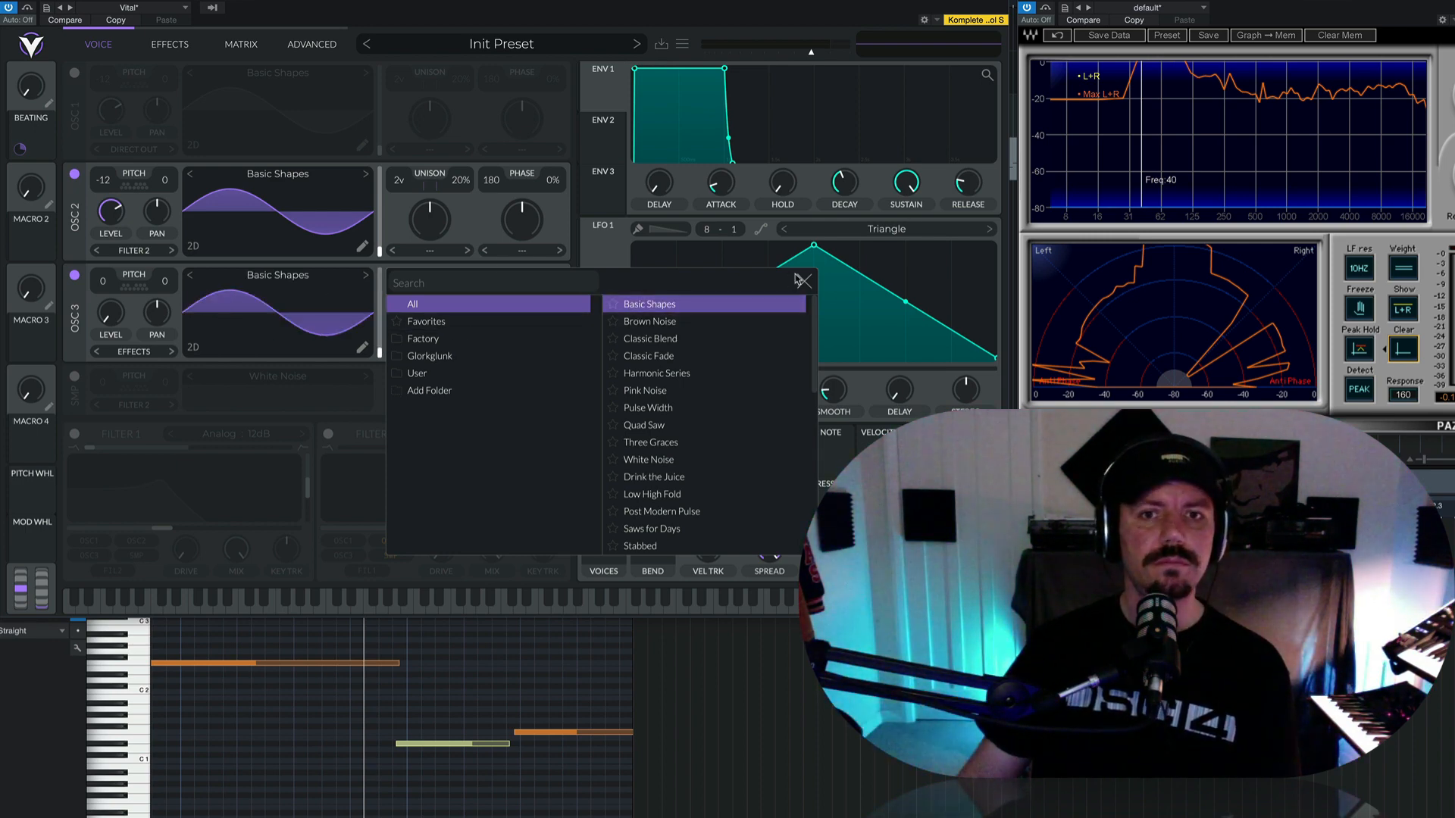
{"action": "left_click", "coordinate": [802, 282]}
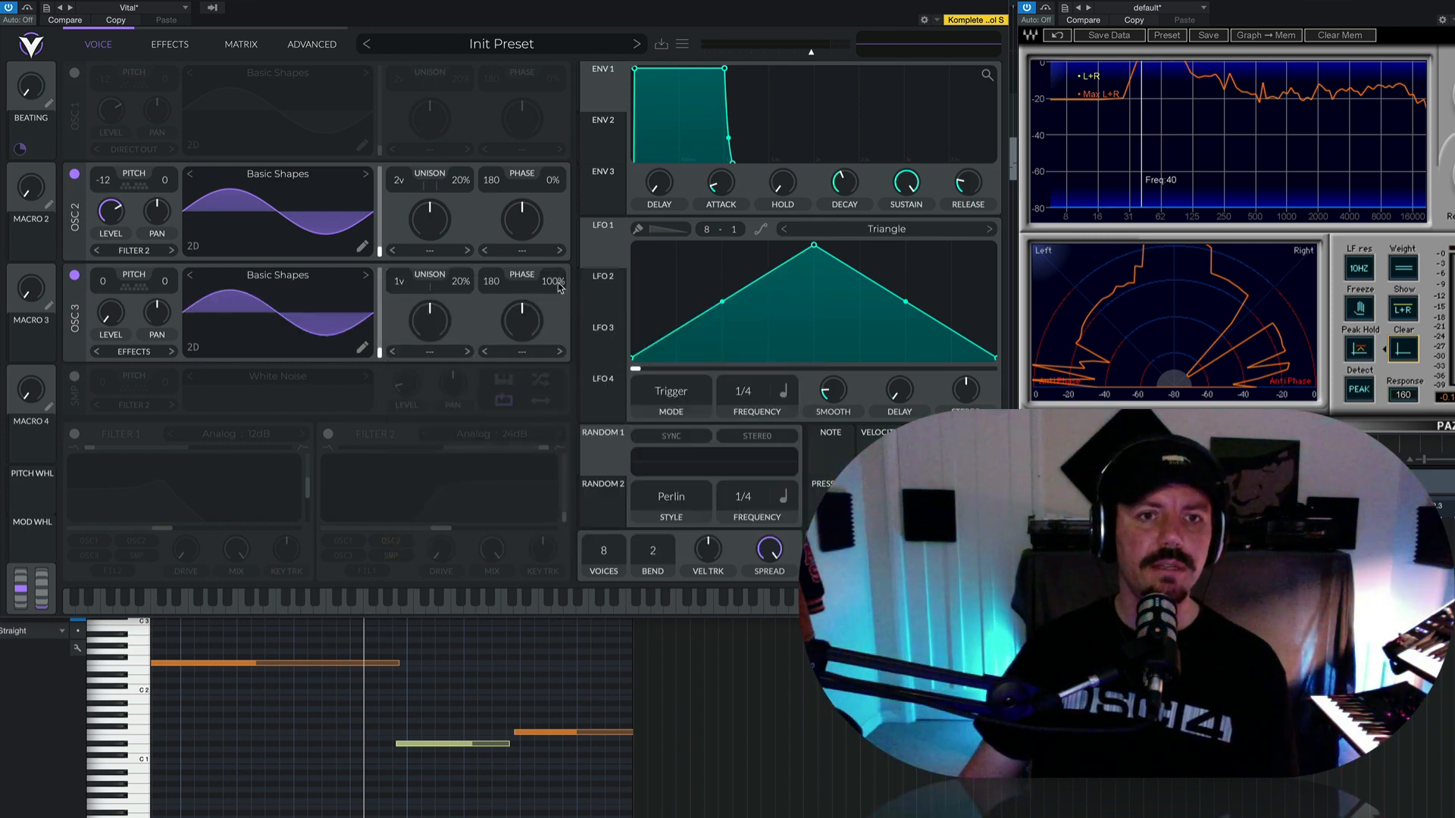
{"action": "left_click_drag", "start_coordinate": [556, 284], "coordinate": [556, 399]}
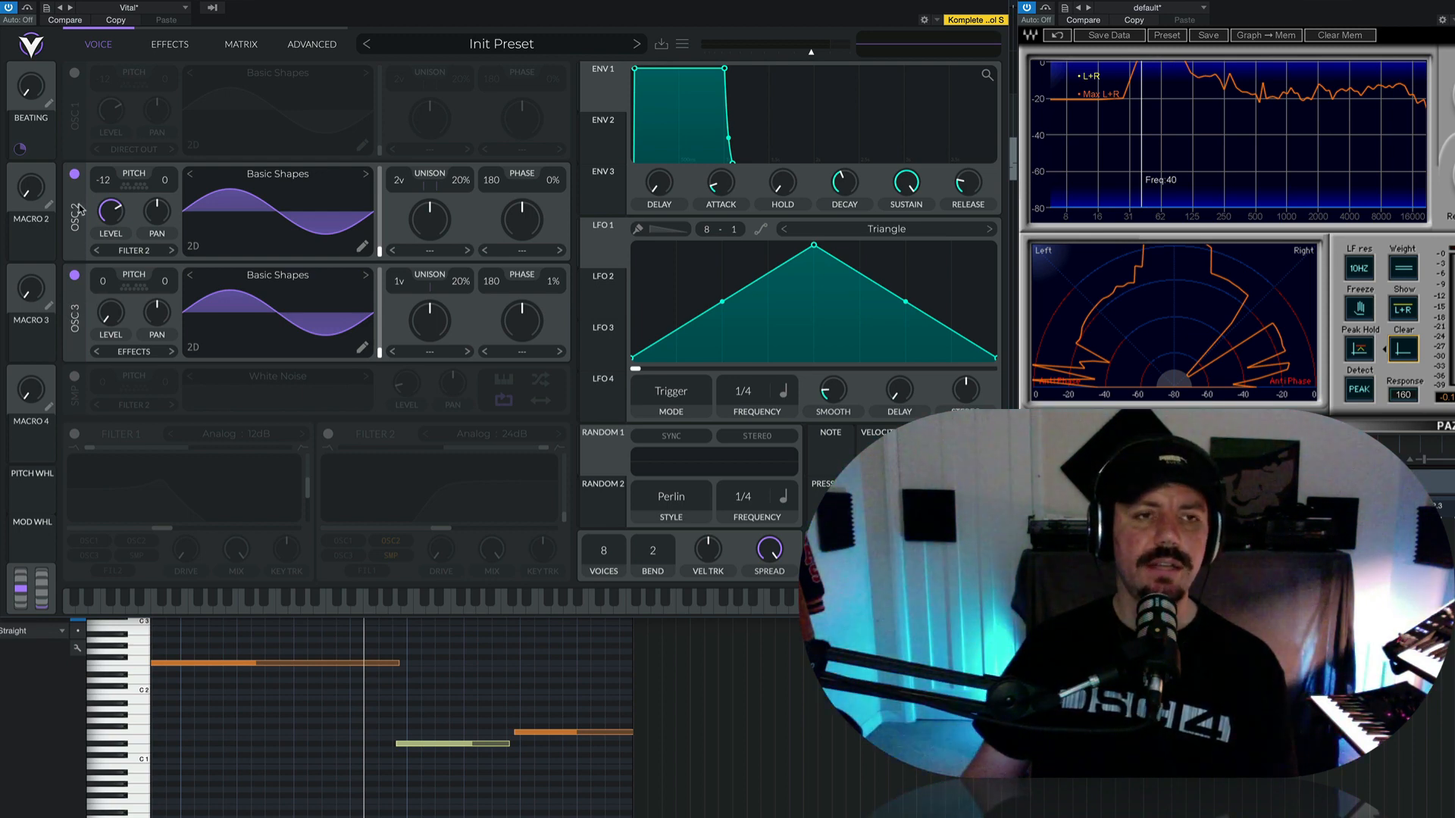
- Try frequency-modulating oscillator 2 from oscillator 1, with the FM amount turned down low
{"action": "left_click", "coordinate": [523, 254]}
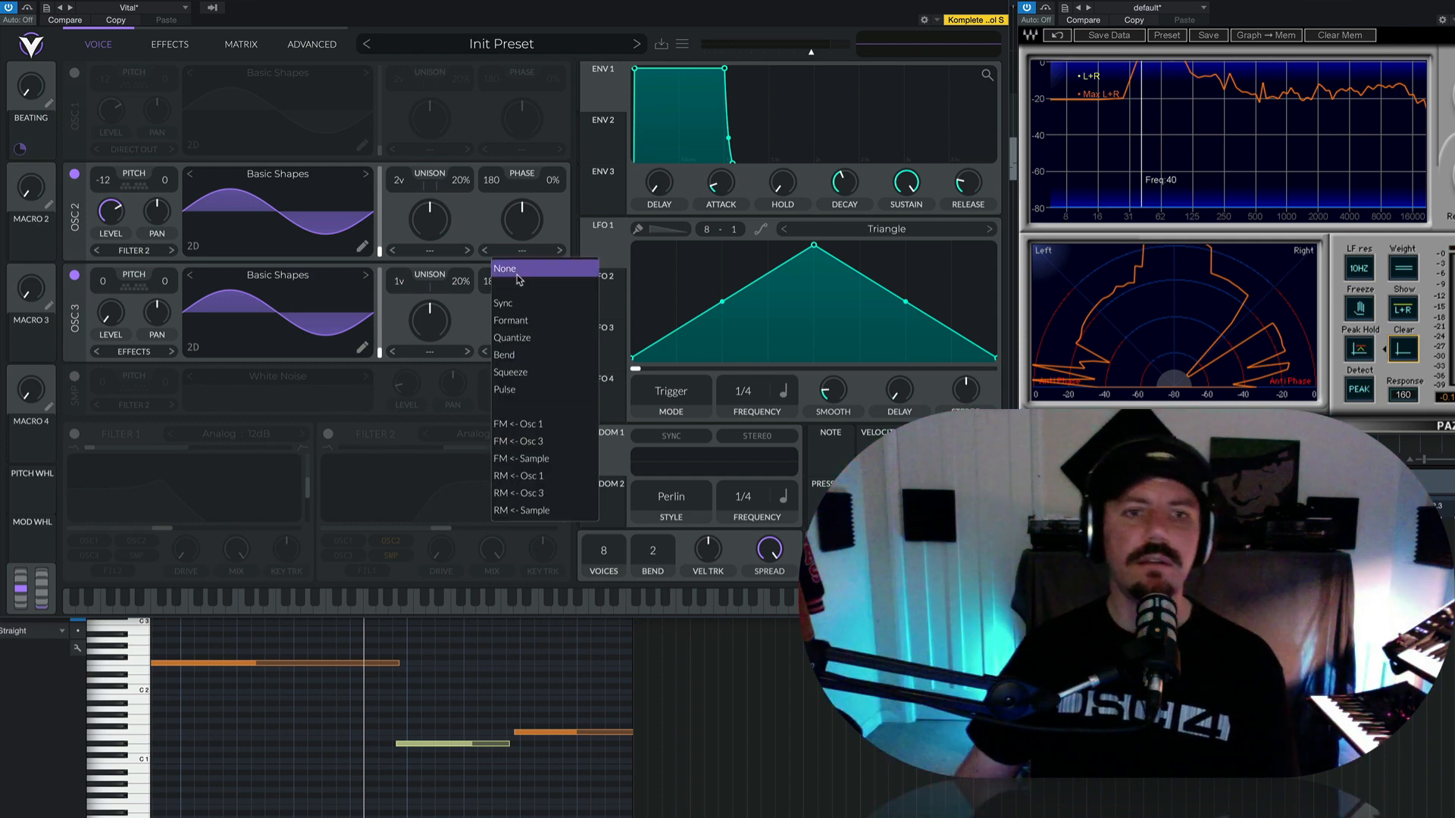
{"action": "left_click", "coordinate": [515, 424]}
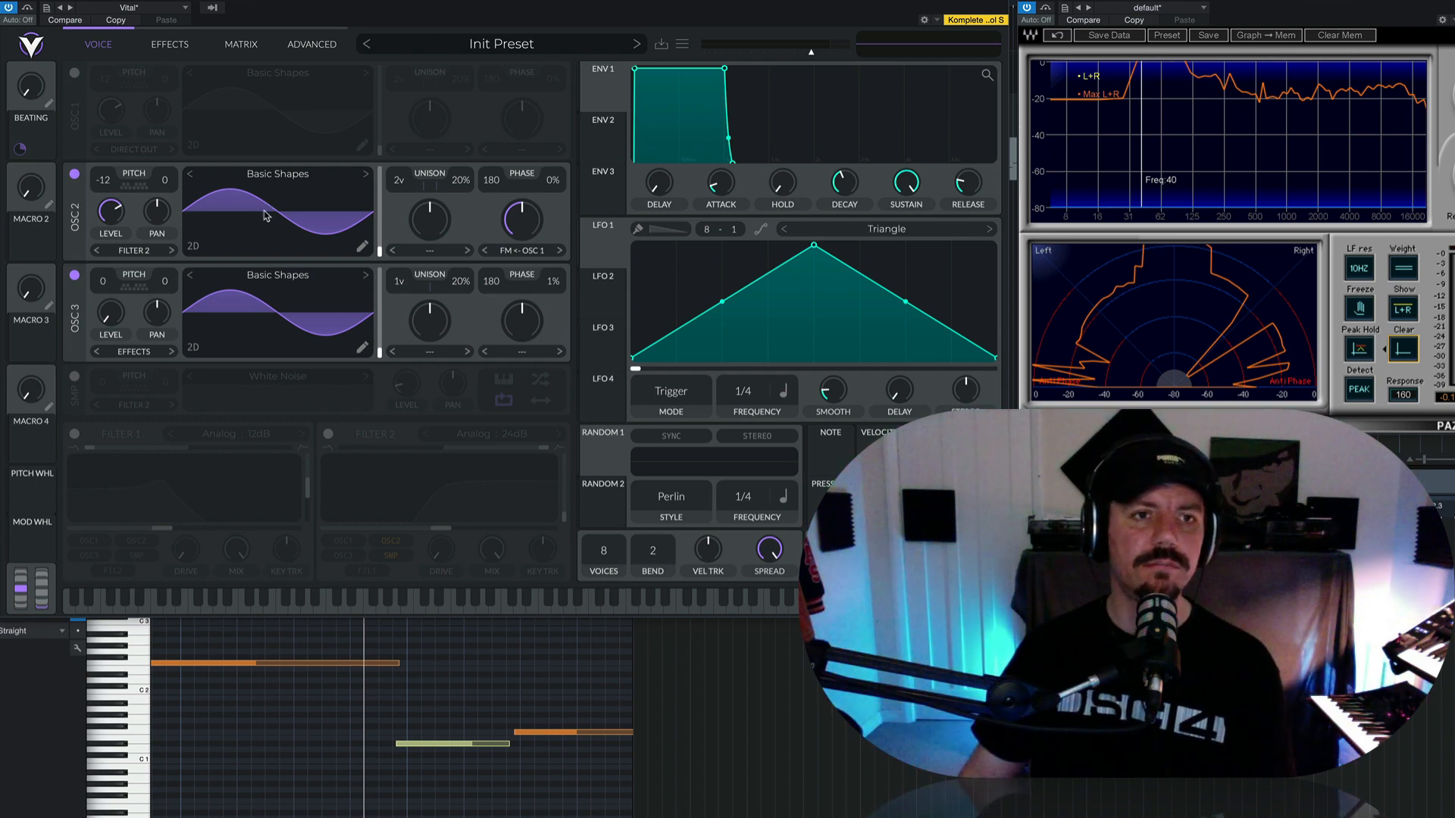
{"action": "scroll", "coordinate": [264, 215], "scroll_direction": "up", "scroll_amount": 1}
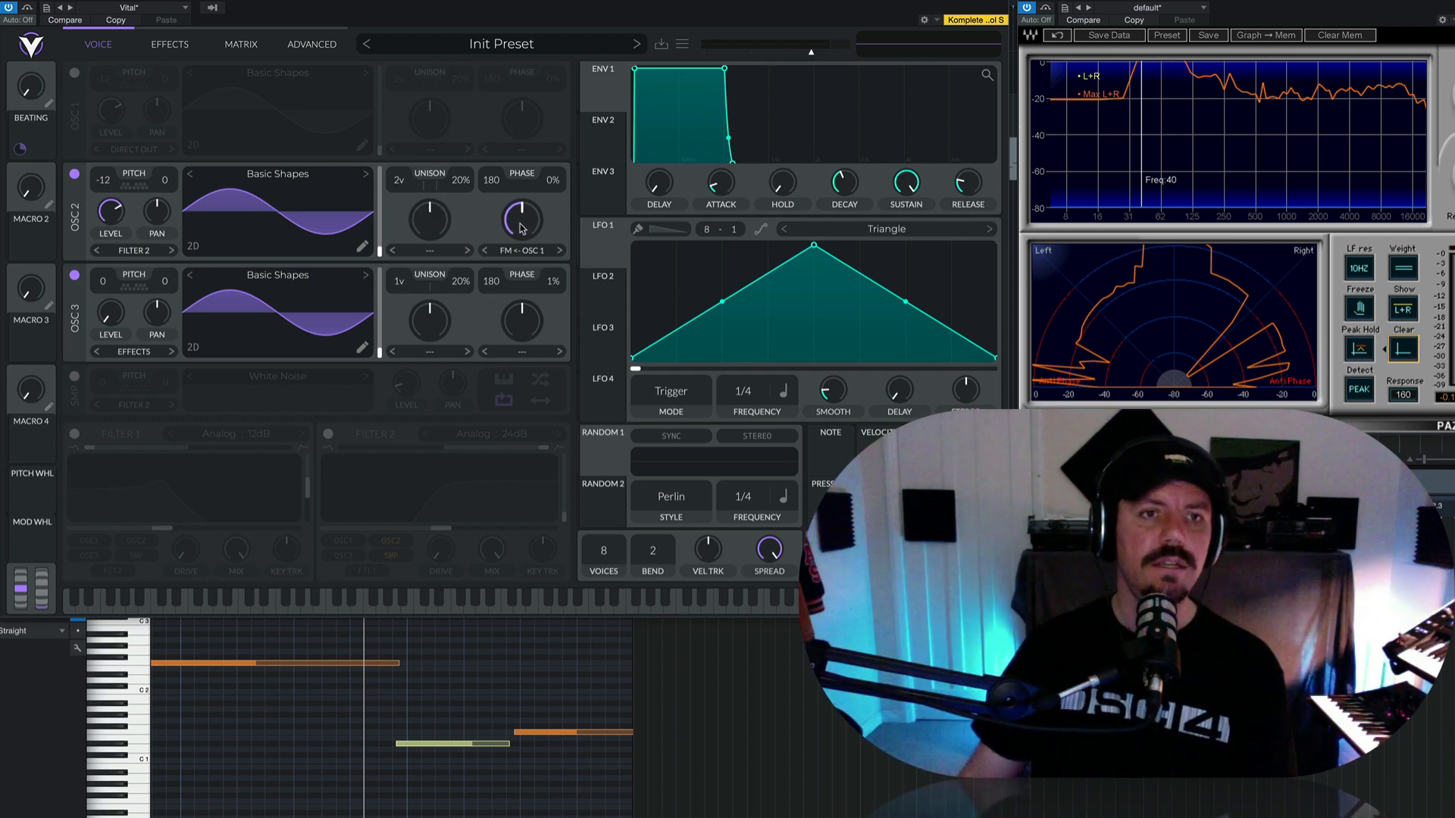
{"action": "left_click_drag", "start_coordinate": [521, 223], "coordinate": [523, 302]}
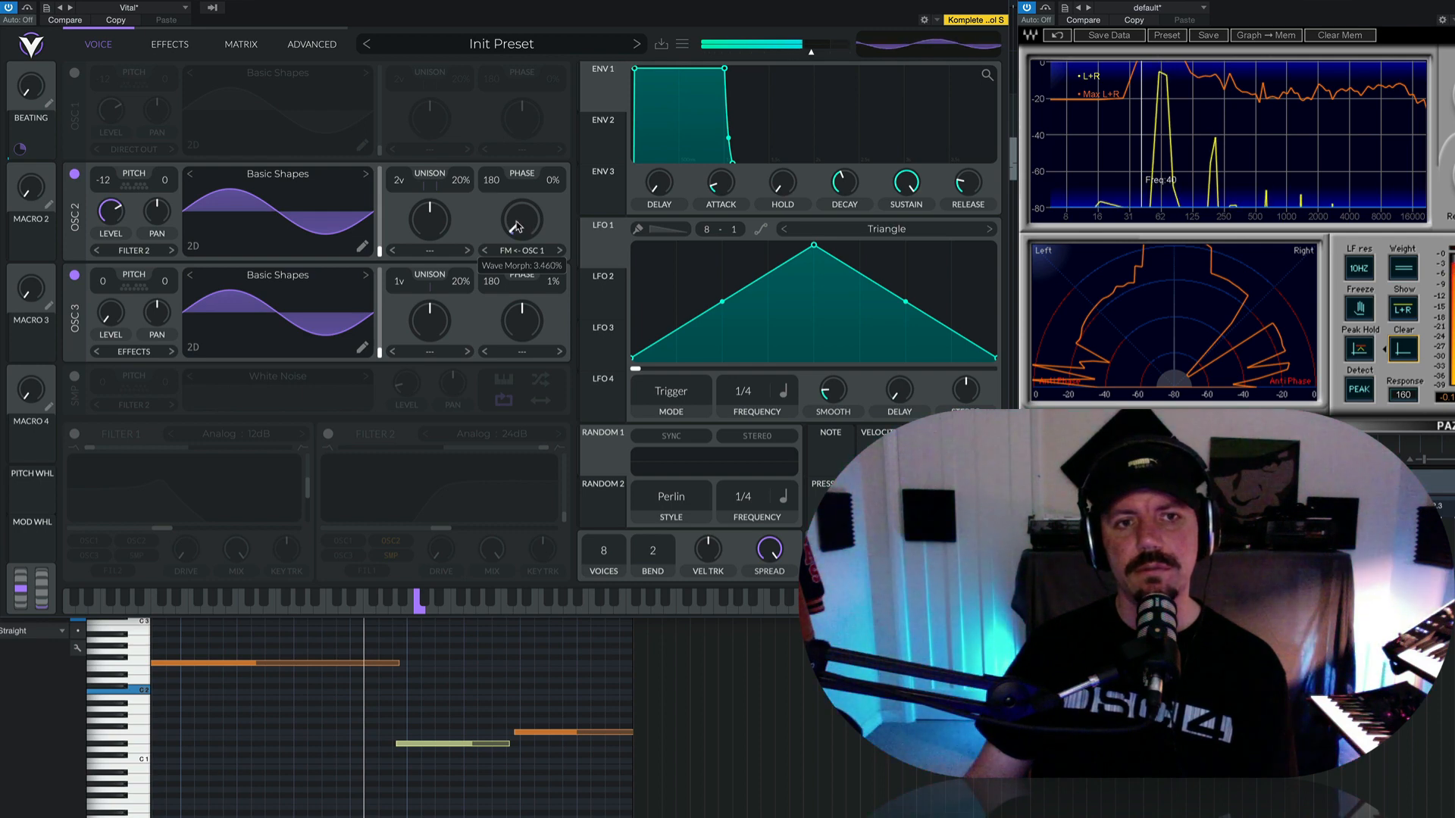
- Set oscillator 2's modulation type to FM <- Osc 3, audition the amount up to about 88%, and return it to zero
{"action": "left_click", "coordinate": [523, 250]}
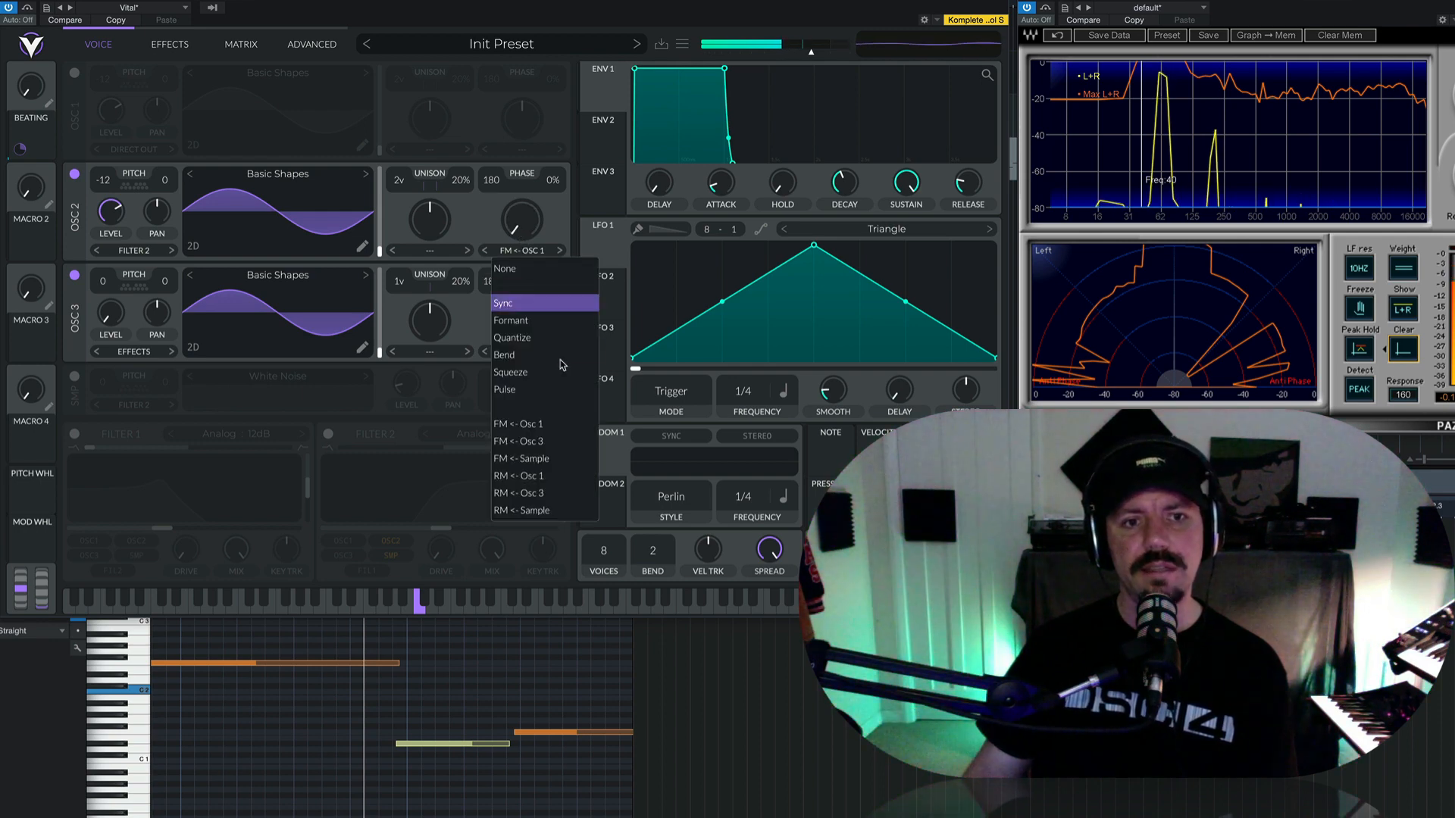
{"action": "left_click", "coordinate": [542, 446]}
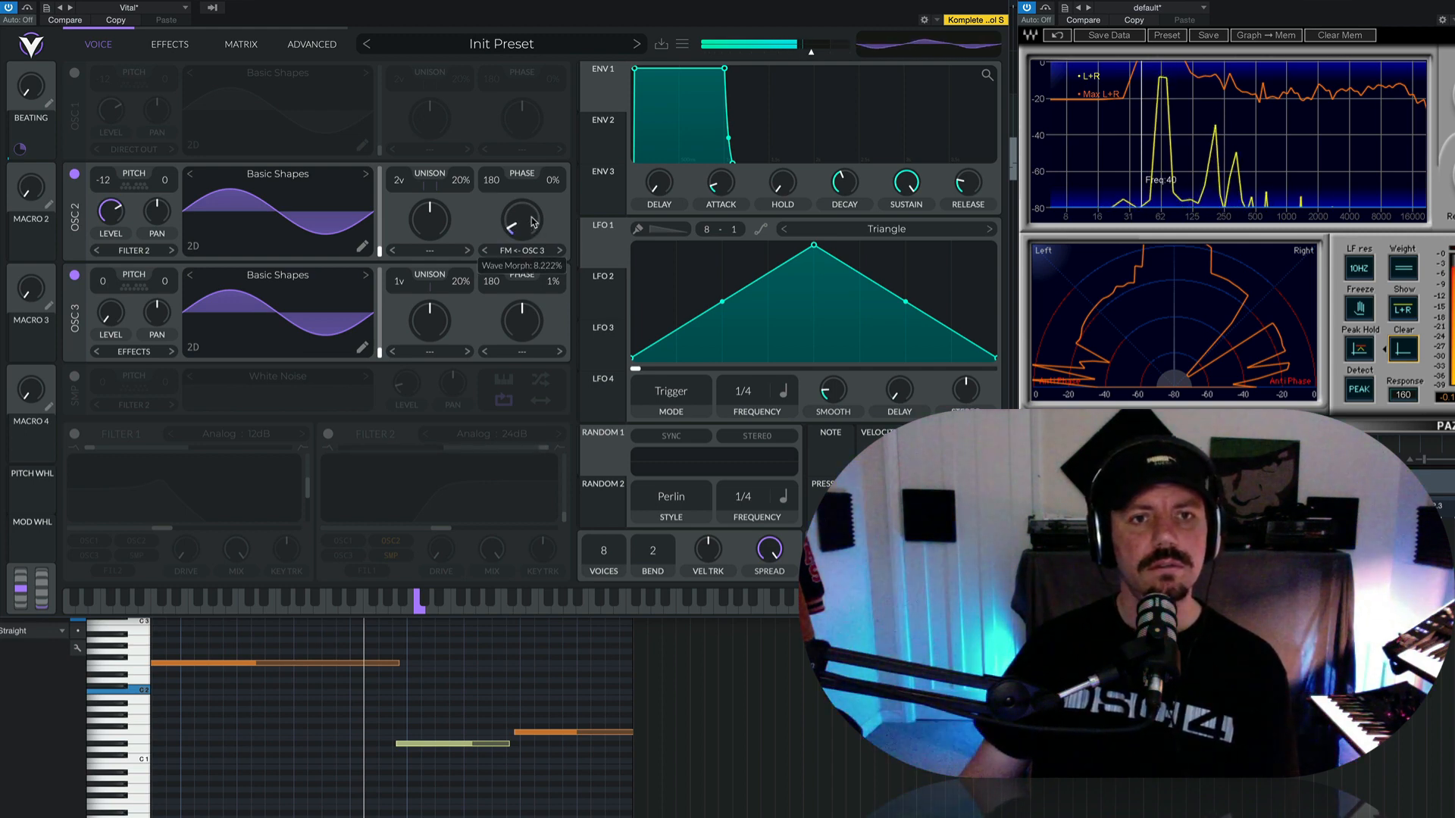
{"action": "left_click_drag", "start_coordinate": [534, 215], "coordinate": [535, 164]}
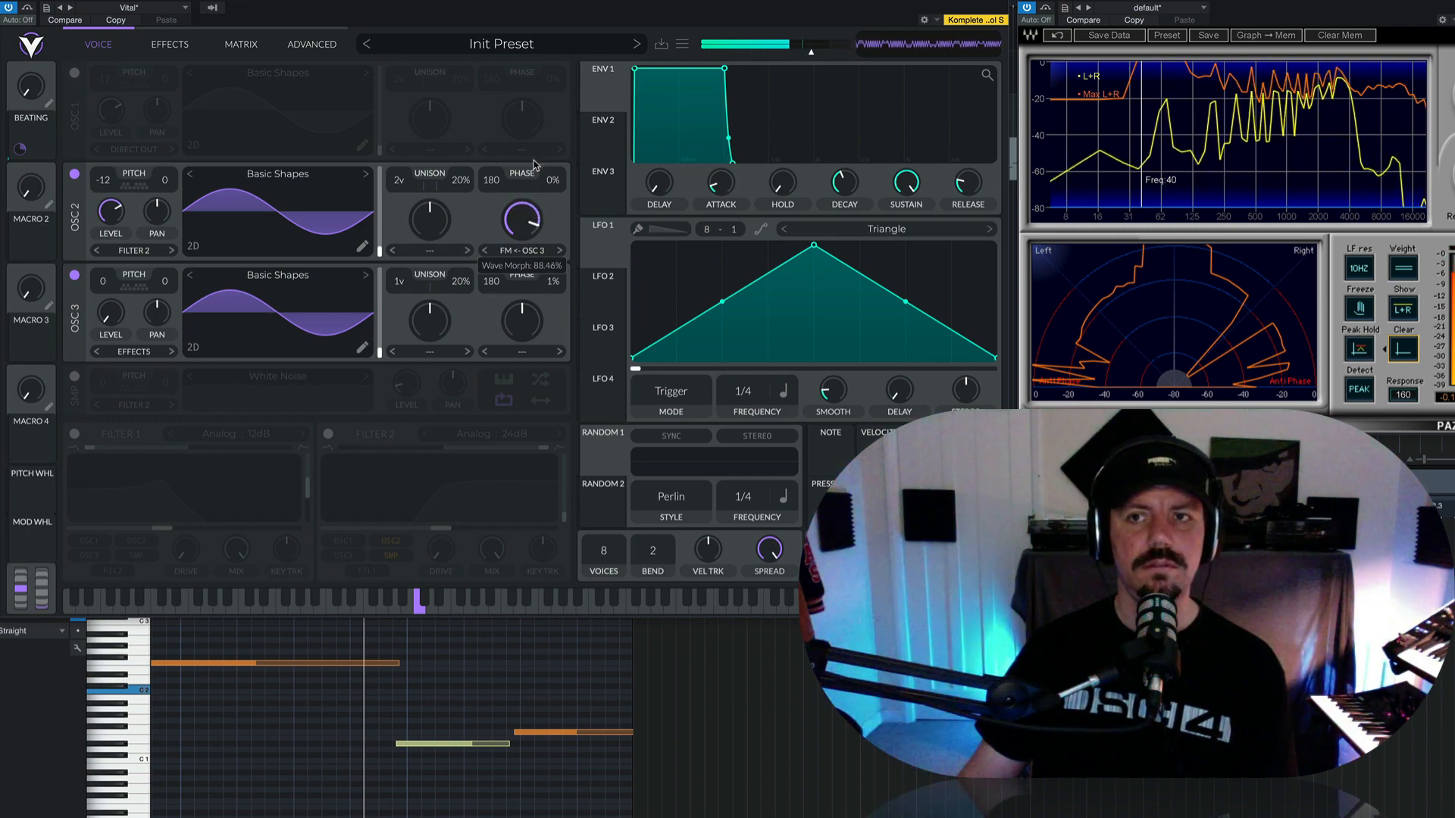
{"action": "double_click", "coordinate": [529, 224]}
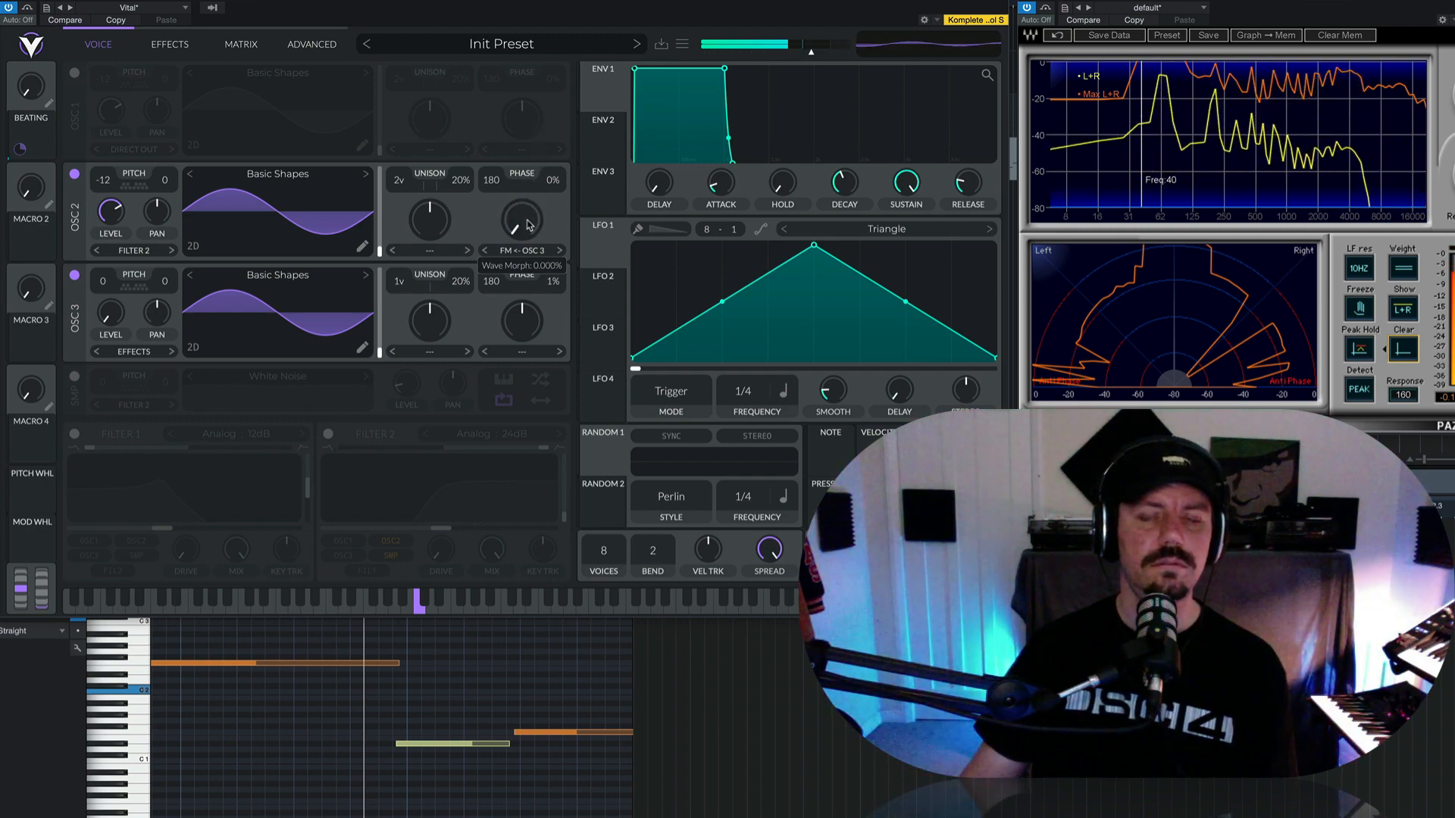
{"action": "mouse_move", "coordinate": [529, 224]}
{"action": "left_mouse_down"}
{"action": "mouse_move", "coordinate": [541, 179]}
{"action": "mouse_move", "coordinate": [535, 248]}
{"action": "left_mouse_up"}
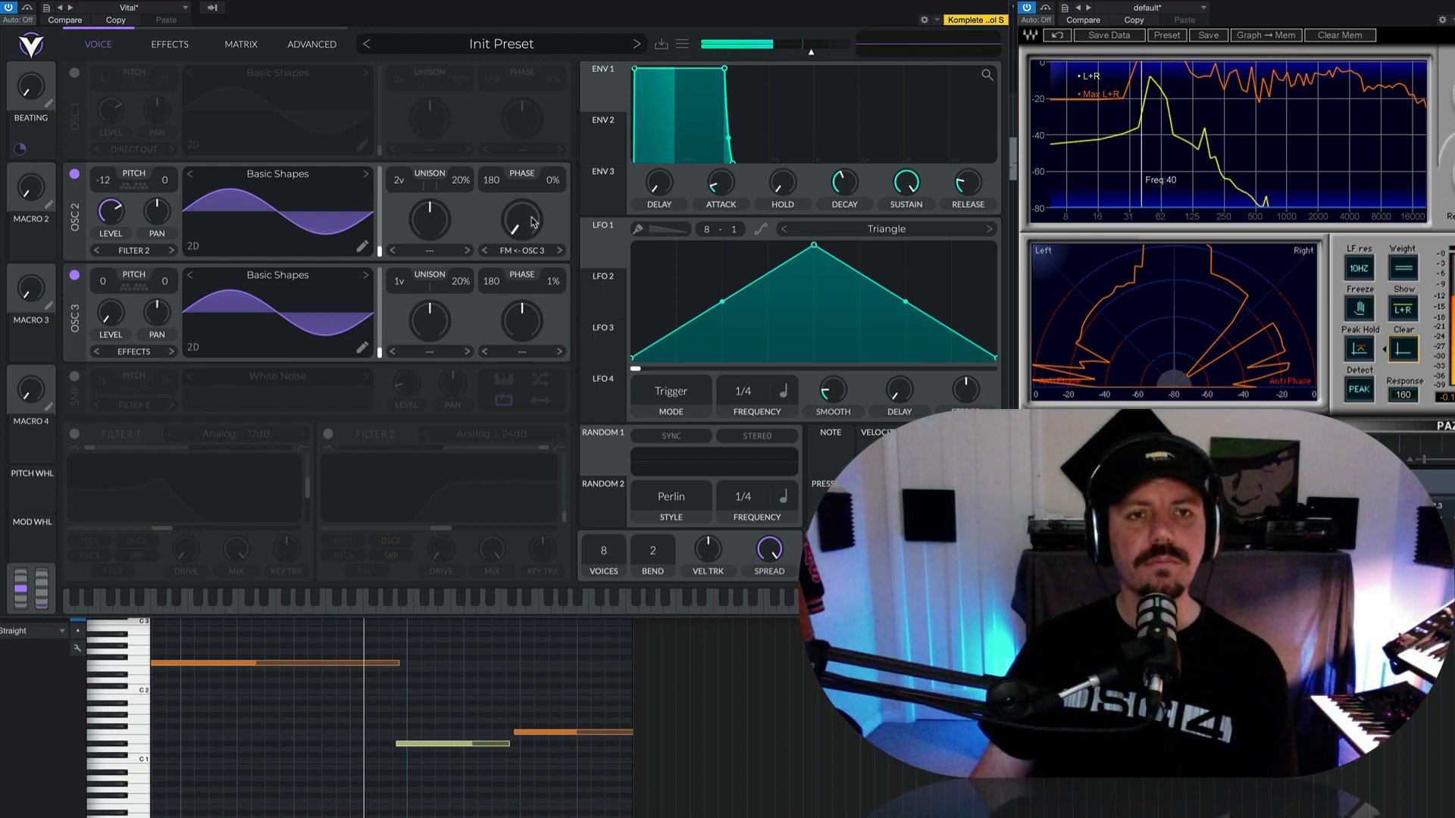
{"action": "mouse_move", "coordinate": [534, 222]}
{"action": "left_mouse_down"}
{"action": "mouse_move", "coordinate": [536, 202]}
{"action": "mouse_move", "coordinate": [533, 242]}
{"action": "left_mouse_up"}
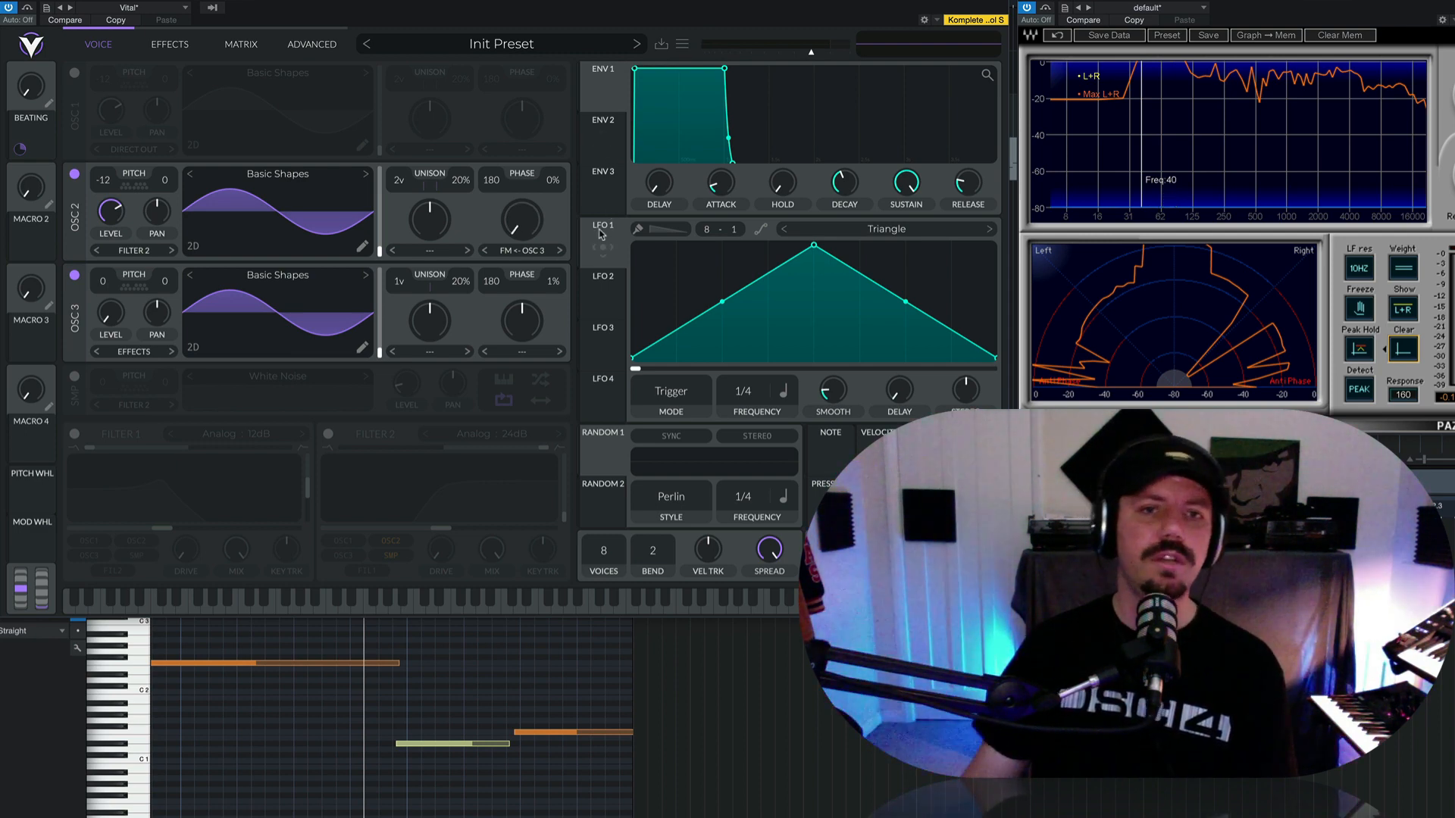
- Assign LFO 1 to oscillator 2's FM amount
{"action": "left_click", "coordinate": [681, 393]}
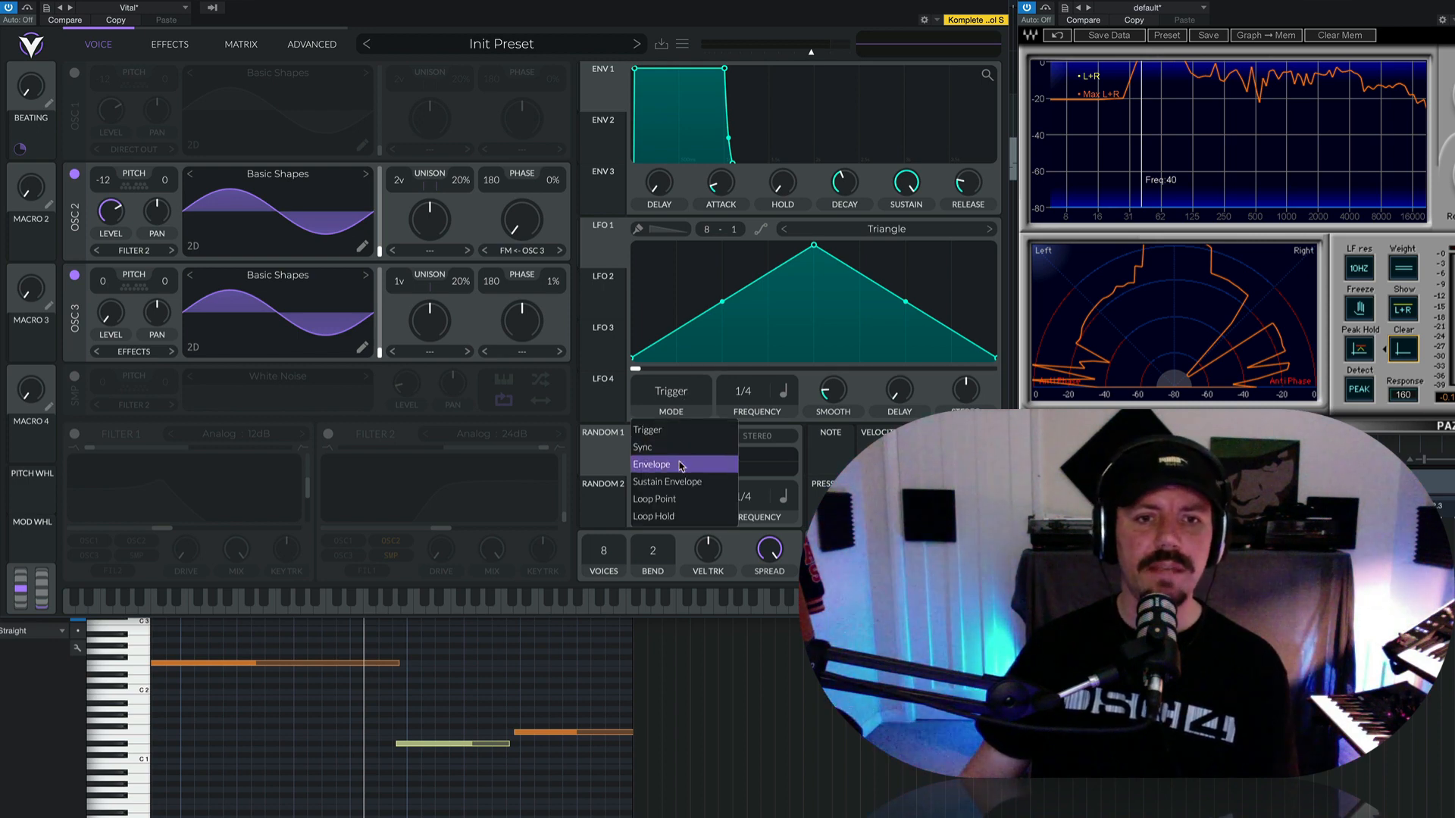
{"action": "left_click", "coordinate": [606, 253]}
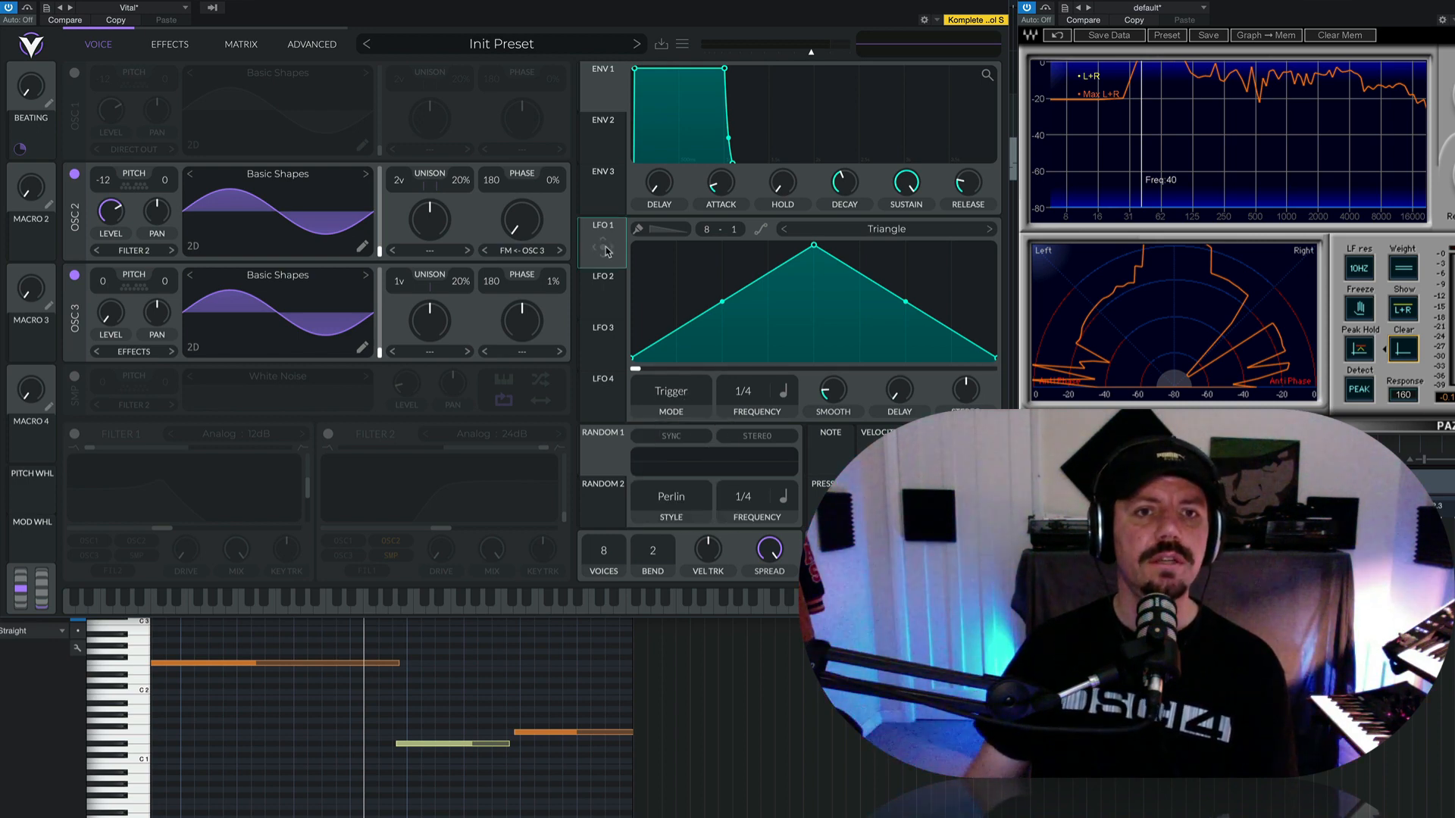
{"action": "left_click_drag", "start_coordinate": [587, 252], "coordinate": [522, 273]}
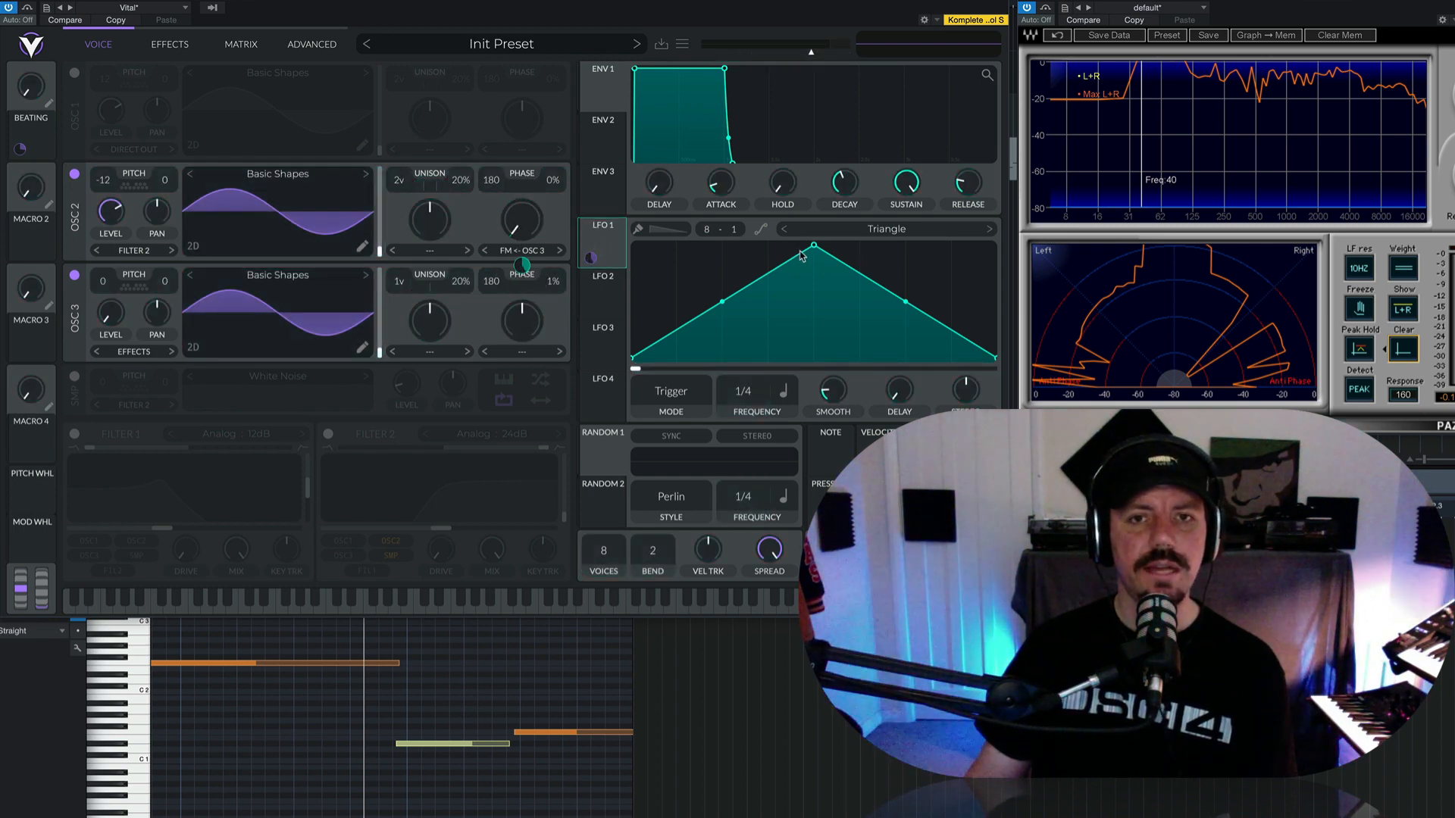
- Reshape LFO 1 into a concave decay that starts at its peak, and set its mode to Envelope
{"action": "left_click_drag", "start_coordinate": [818, 248], "coordinate": [612, 237]}
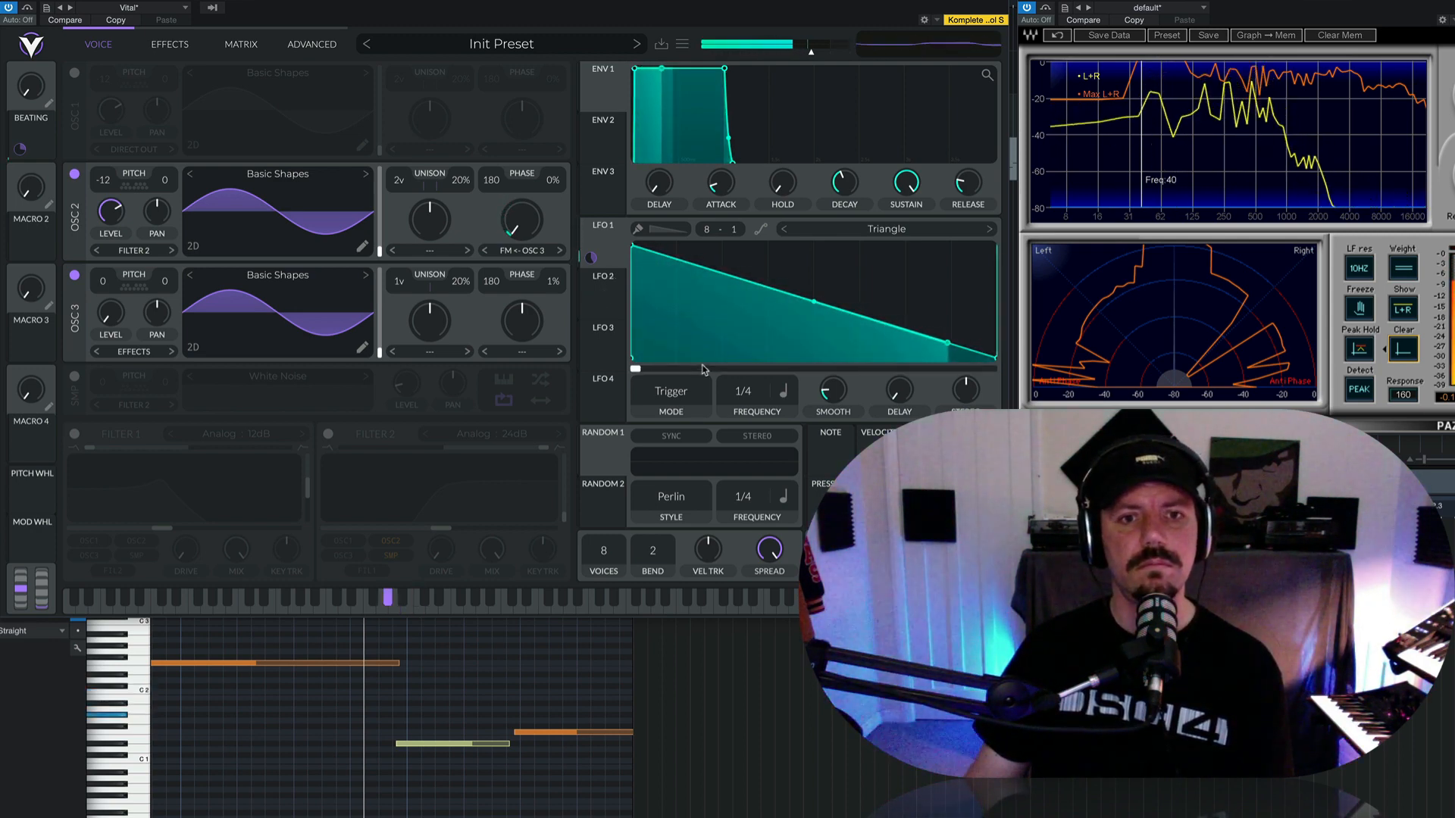
{"action": "left_click", "coordinate": [671, 391]}
{"action": "left_click", "coordinate": [669, 460]}
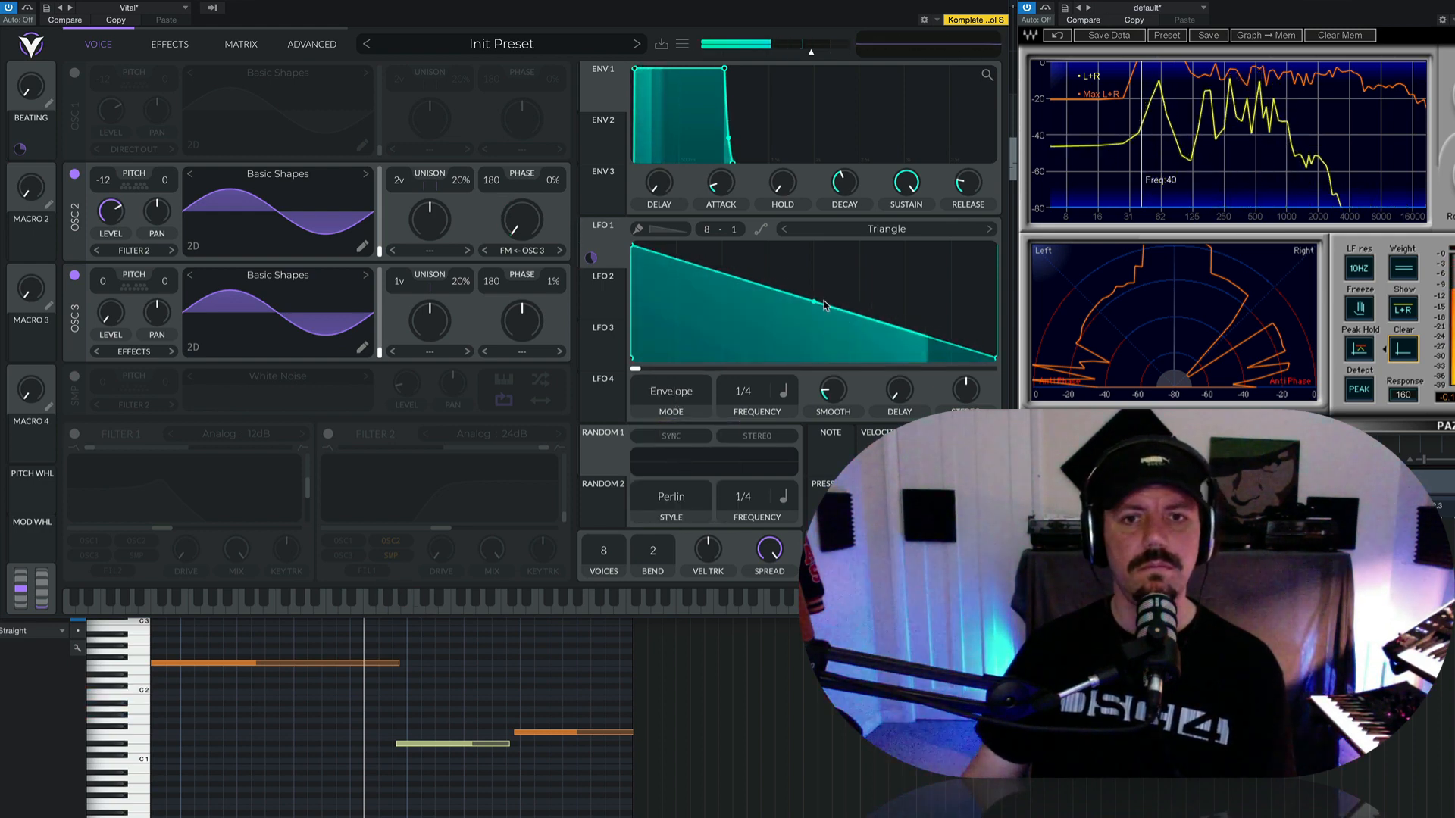
{"action": "left_click_drag", "start_coordinate": [814, 302], "coordinate": [813, 351]}
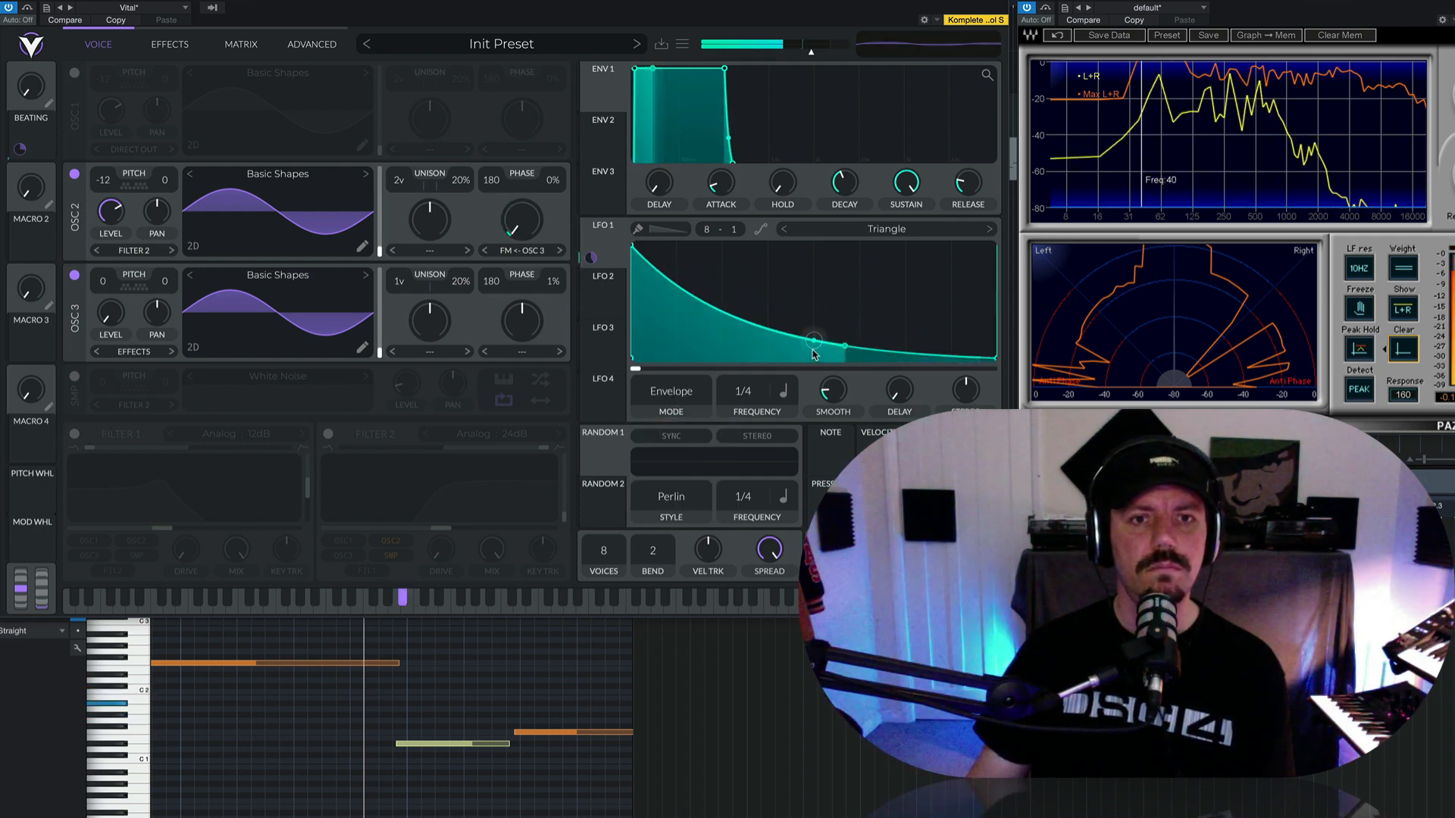
- Remove LFO 1's modulation of oscillator 2, then raise the FM amount to about 20% while clearing the analyzer's held peaks
{"action": "mouse_move", "coordinate": [592, 262]}
{"action": "left_mouse_down"}
{"action": "mouse_move", "coordinate": [592, 244]}
{"action": "mouse_move", "coordinate": [592, 256]}
{"action": "left_mouse_up"}
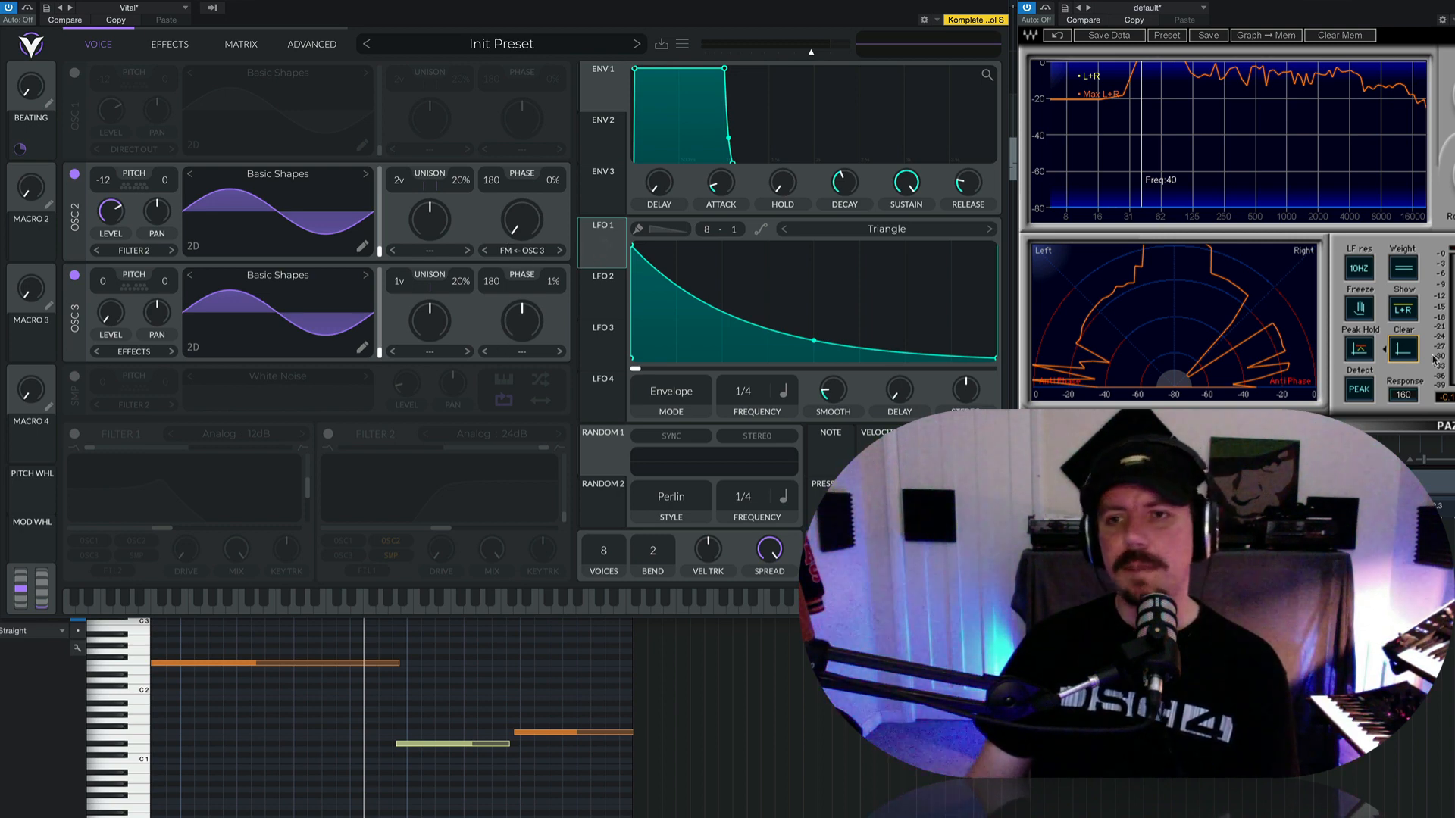
{"action": "left_click", "coordinate": [1398, 350]}
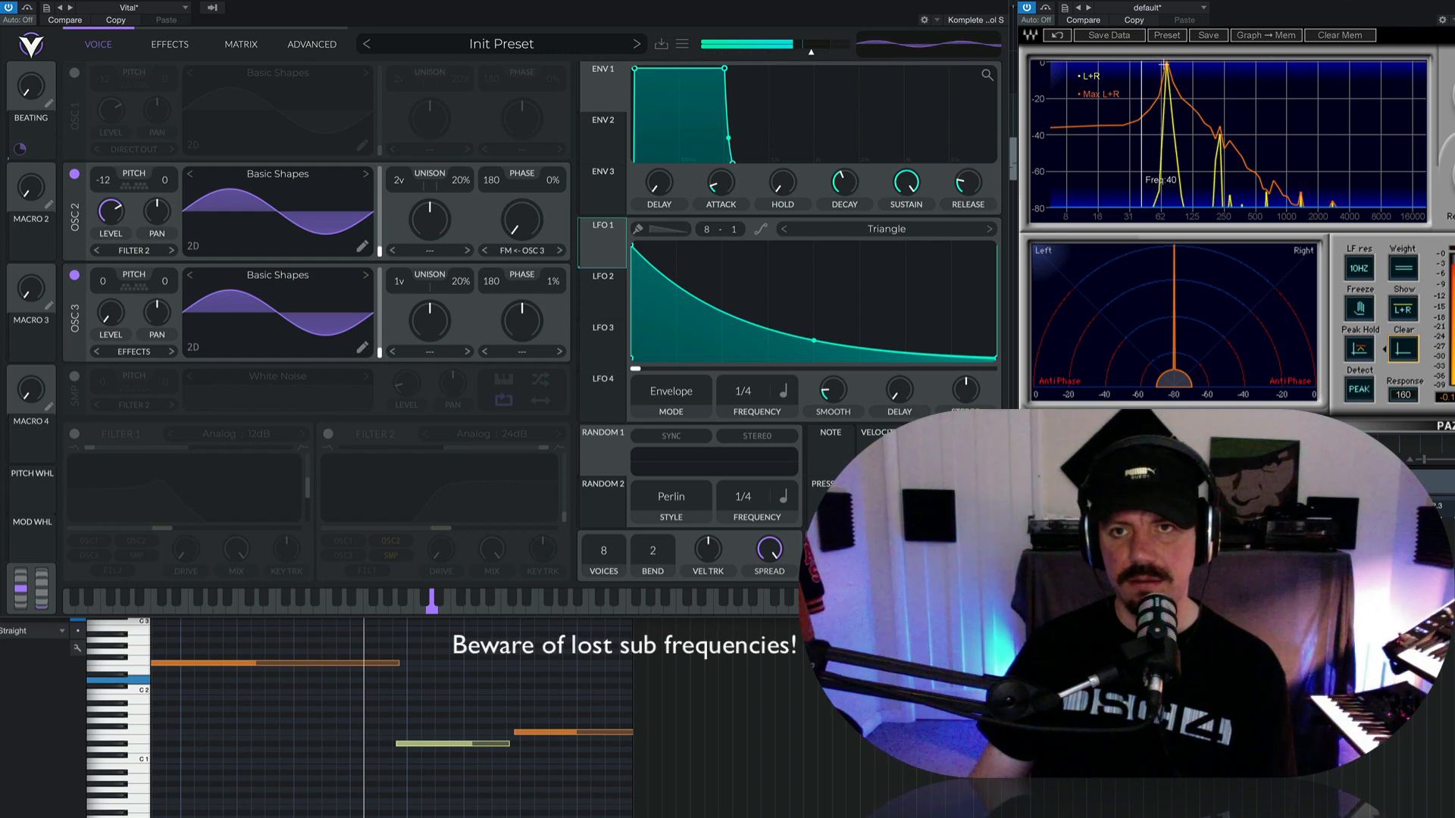
{"action": "left_click_drag", "start_coordinate": [531, 219], "coordinate": [532, 210]}
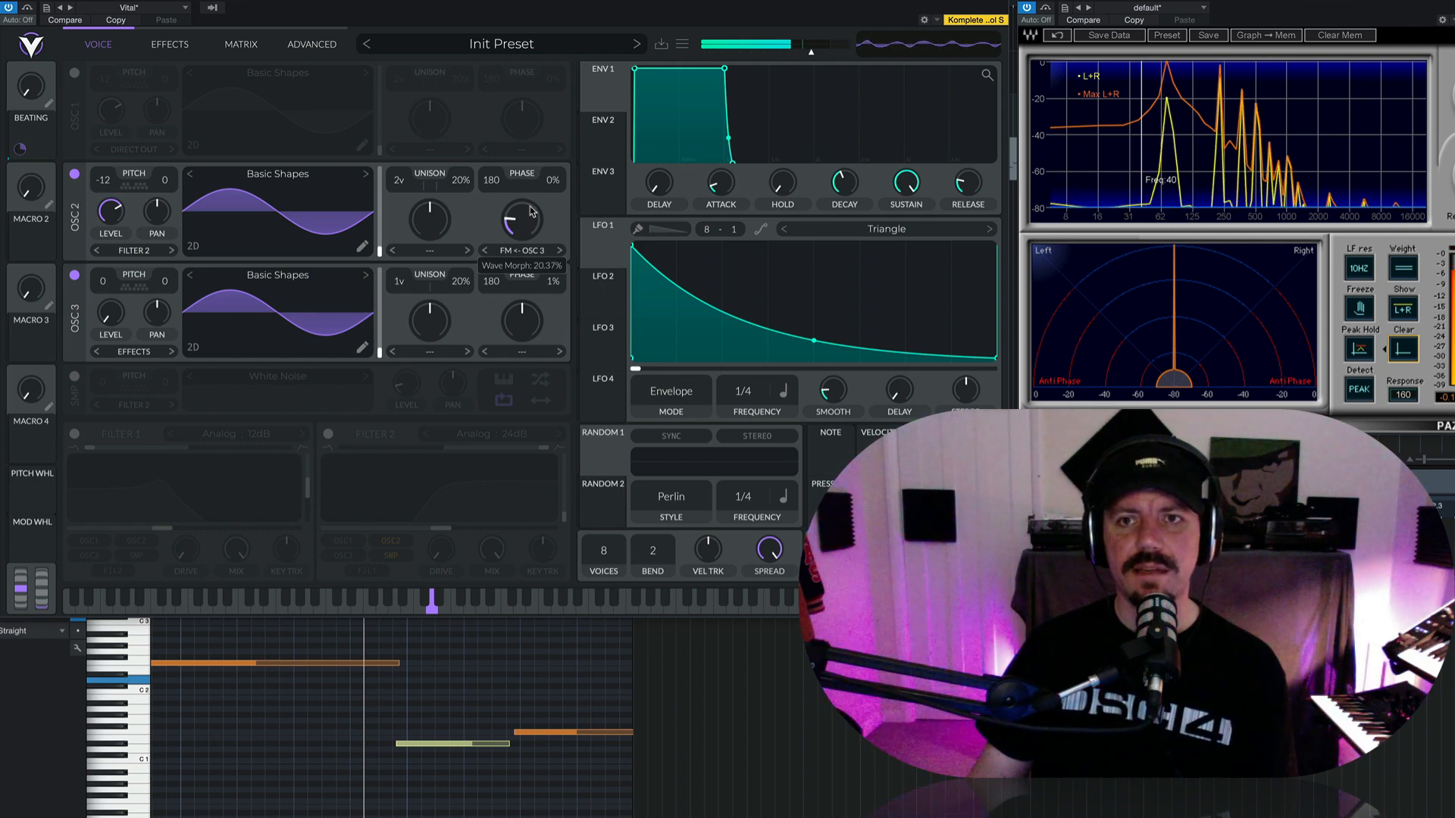
{"action": "left_click", "coordinate": [1407, 348]}
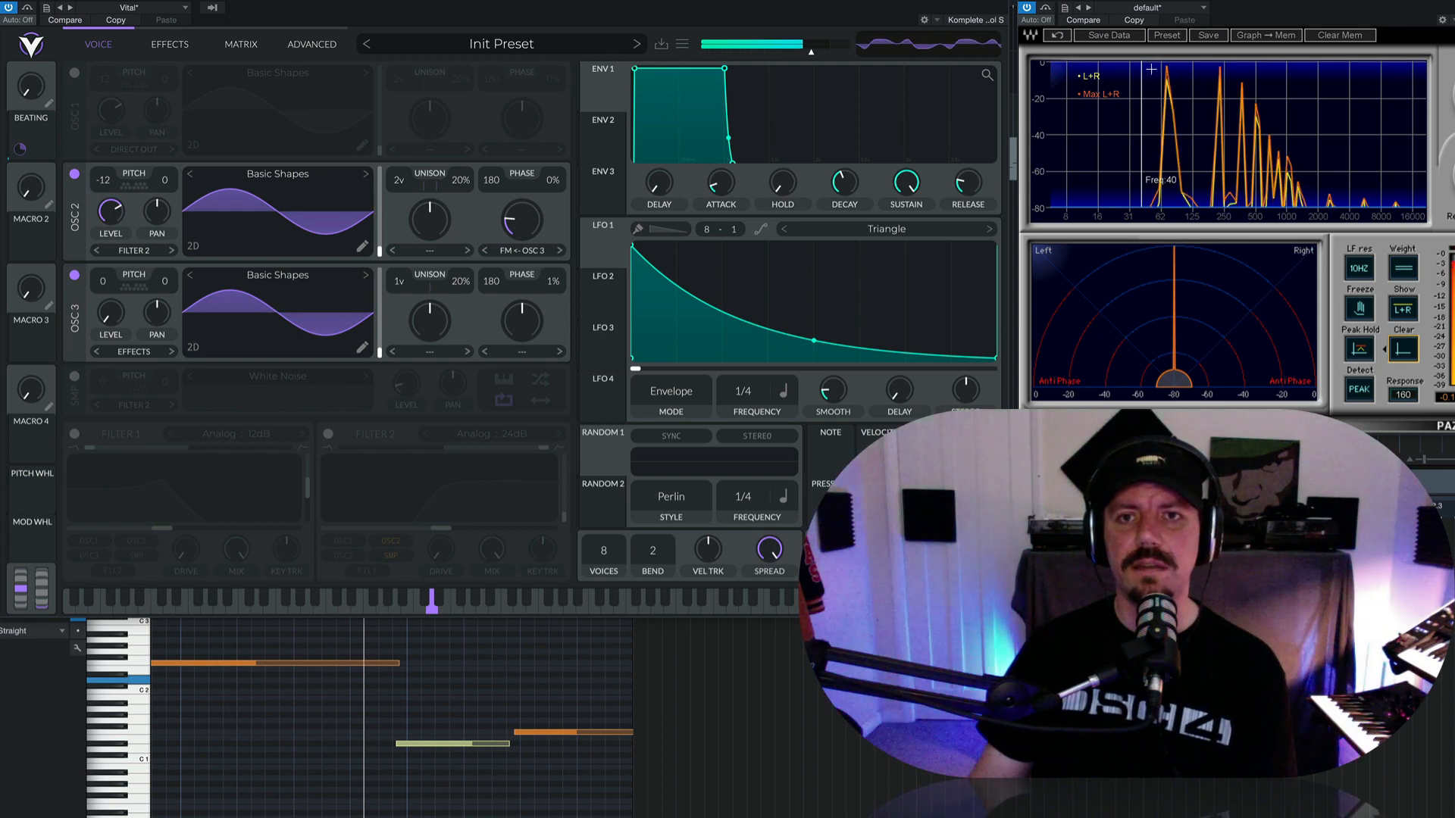
- Raise oscillator 2's FM amount to about 39% and test other amounts against cleared analyzer peaks to check the sub frequencies
{"action": "mouse_move", "coordinate": [523, 226]}
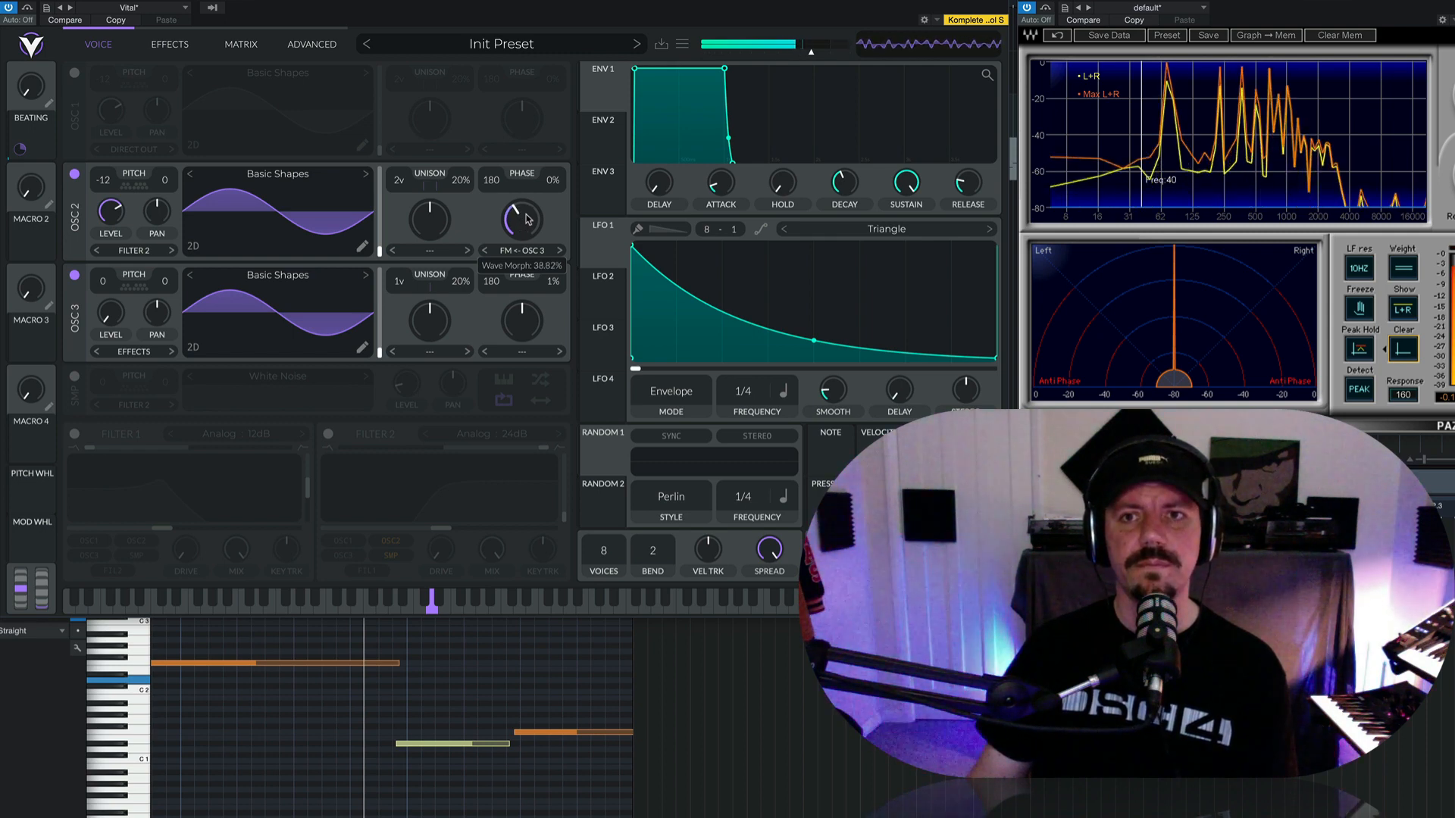
{"action": "left_click", "coordinate": [1403, 350]}
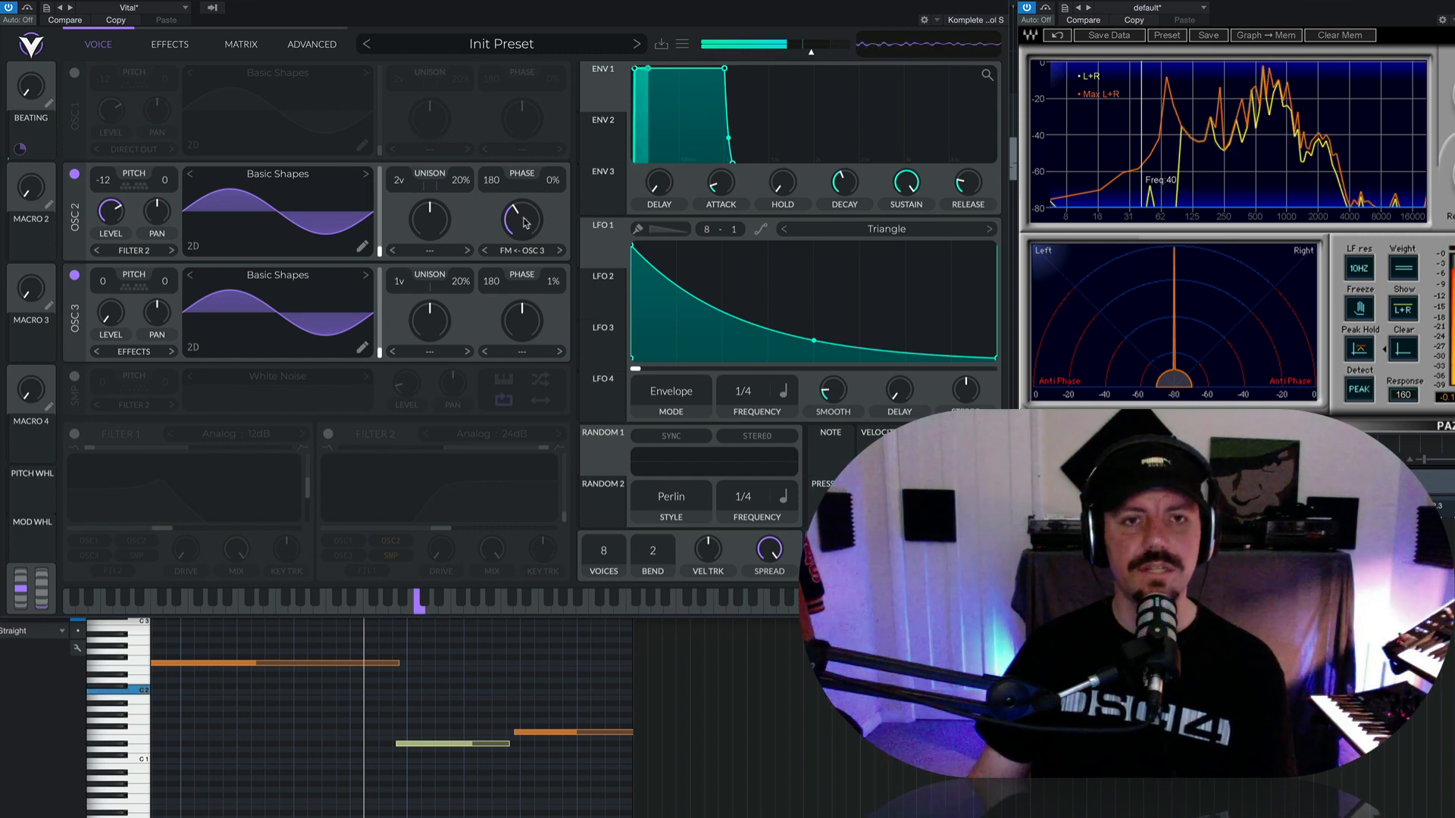
{"action": "left_click_drag", "start_coordinate": [526, 222], "coordinate": [527, 215]}
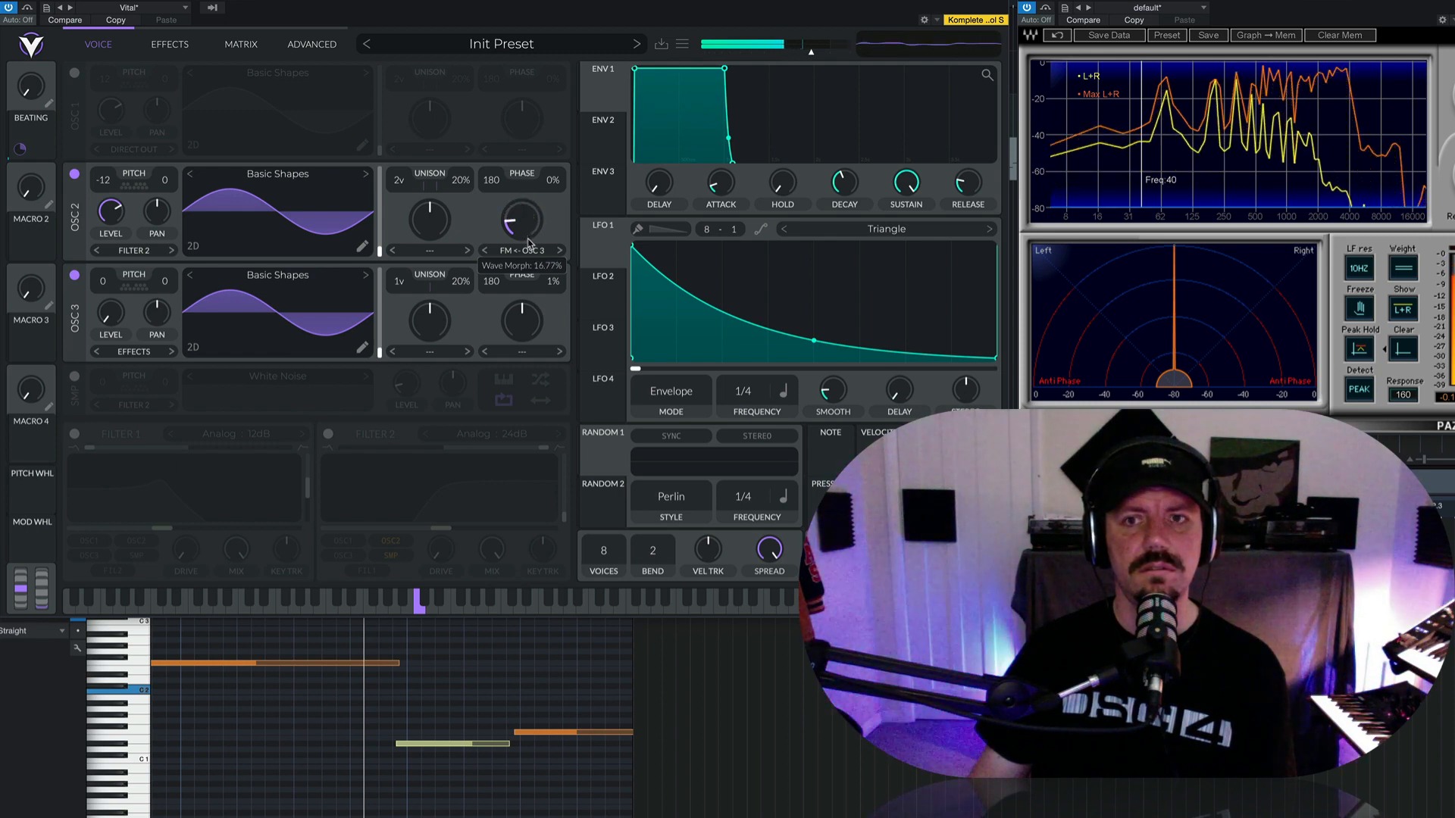
{"action": "mouse_move", "coordinate": [529, 242]}
{"action": "left_mouse_down"}
{"action": "mouse_move", "coordinate": [531, 188]}
{"action": "mouse_move", "coordinate": [536, 233]}
{"action": "left_mouse_up"}
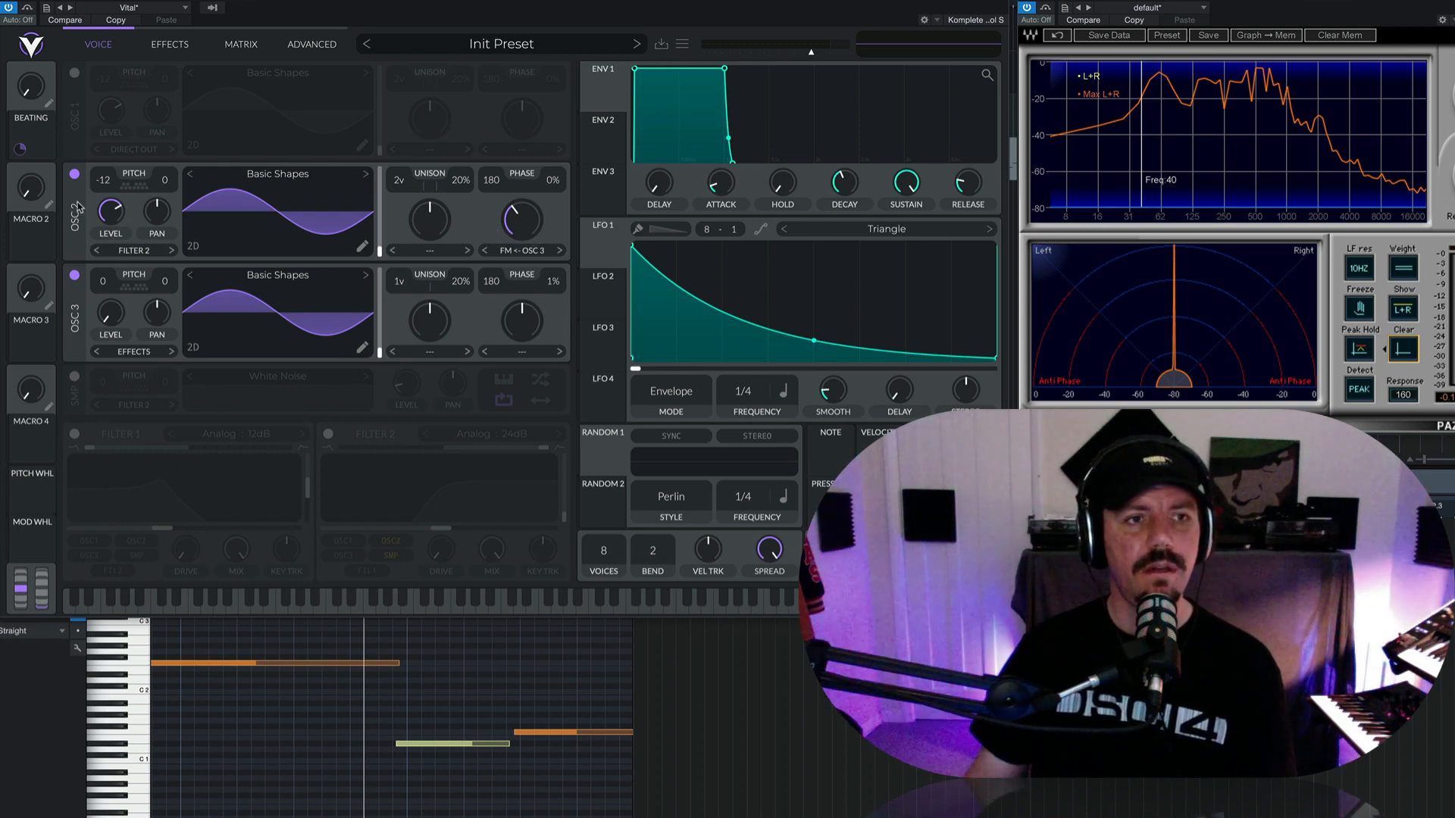
- Route oscillator 2 to Filter 1 and switch that filter on
{"action": "left_click", "coordinate": [142, 251]}
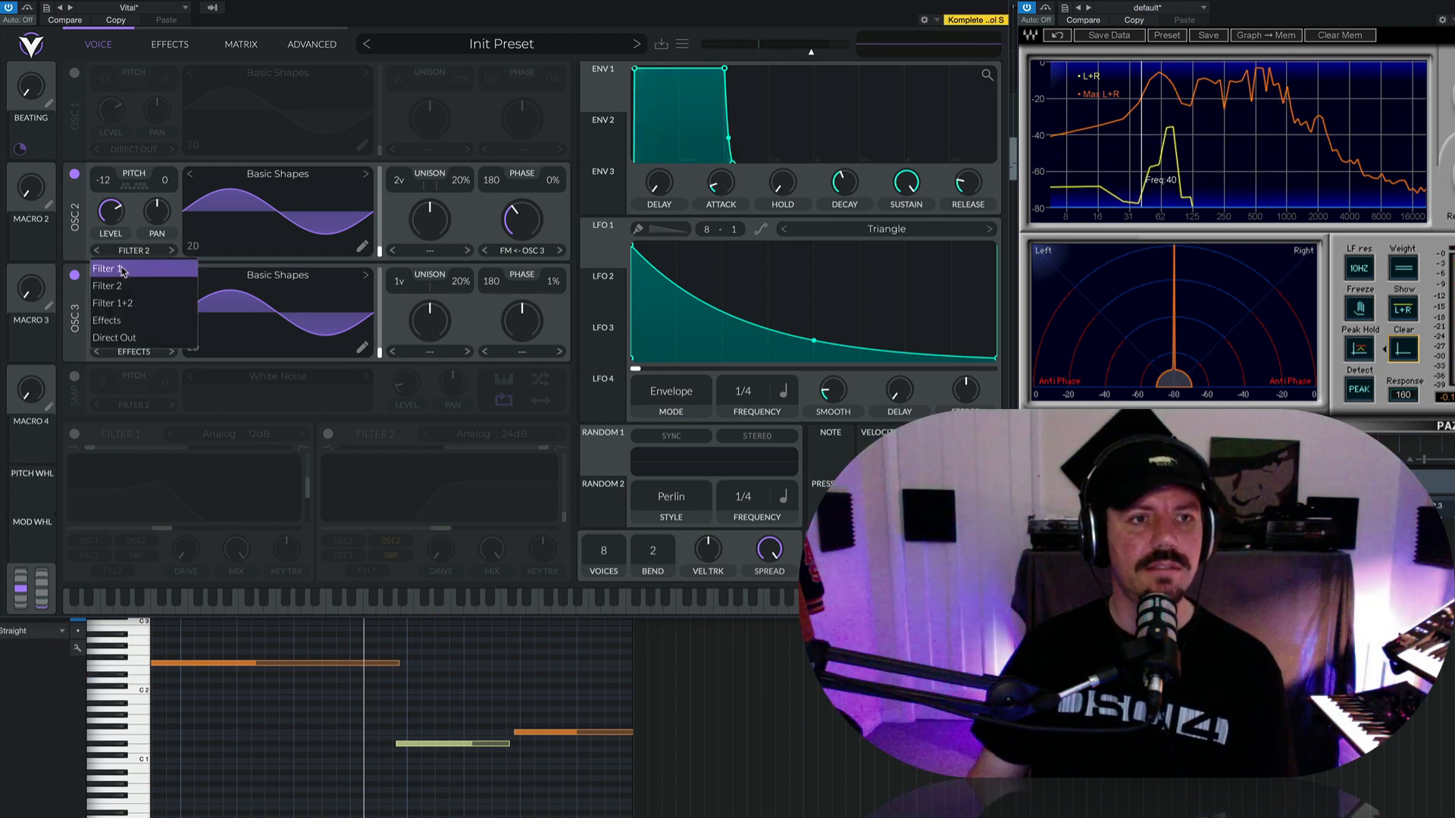
{"action": "left_click", "coordinate": [139, 269]}
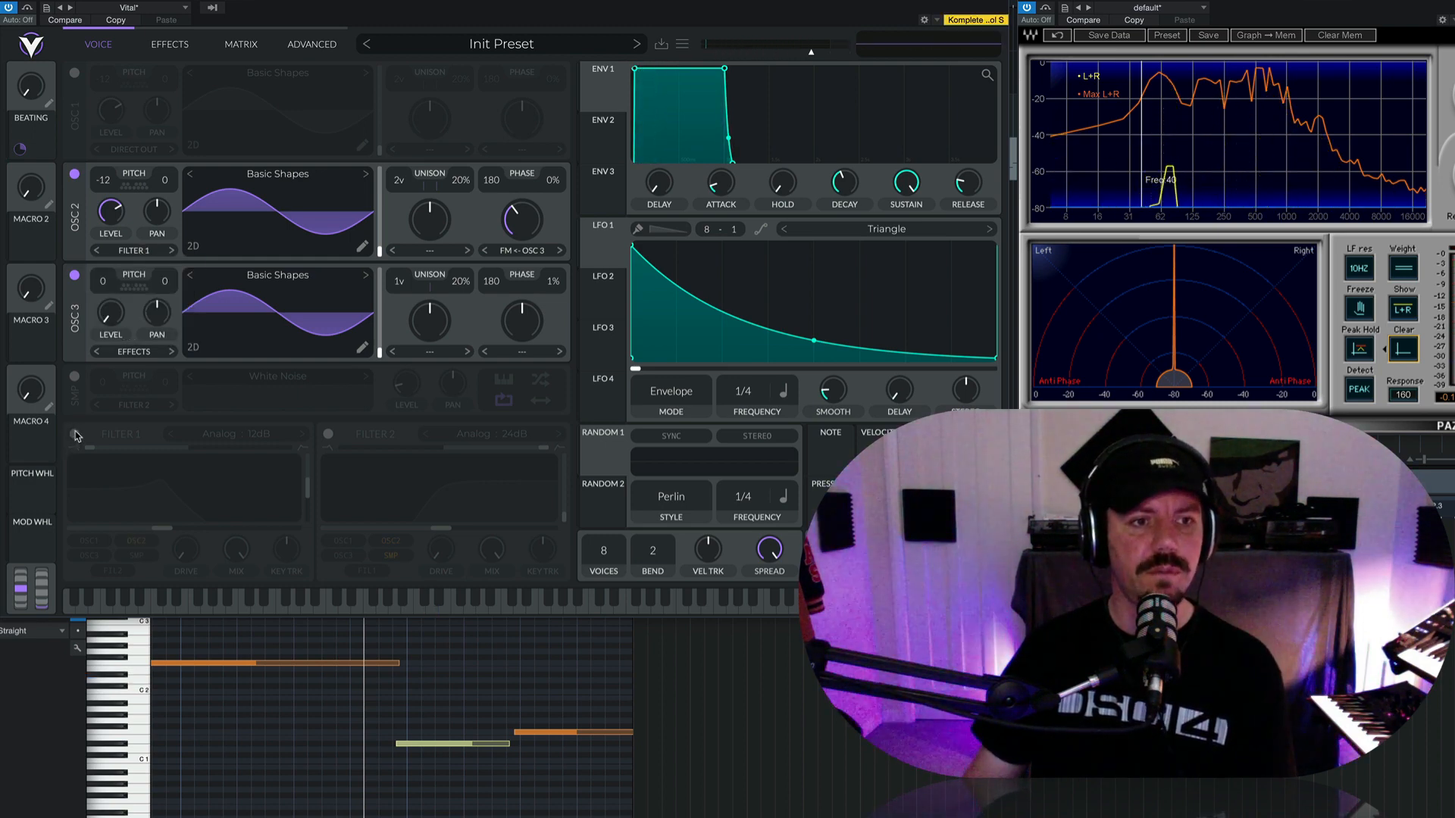
{"action": "left_click", "coordinate": [74, 433]}
- Make Filter 1 an Analog 24dB high-pass with a slightly raised cutoff and its resonance lowered to the minimum
{"action": "mouse_move", "coordinate": [159, 530]}
{"action": "left_mouse_down"}
{"action": "mouse_move", "coordinate": [198, 529]}
{"action": "mouse_move", "coordinate": [178, 529]}
{"action": "left_mouse_up"}
{"action": "left_click_drag", "start_coordinate": [89, 448], "coordinate": [288, 448]}
{"action": "left_click", "coordinate": [303, 434]}
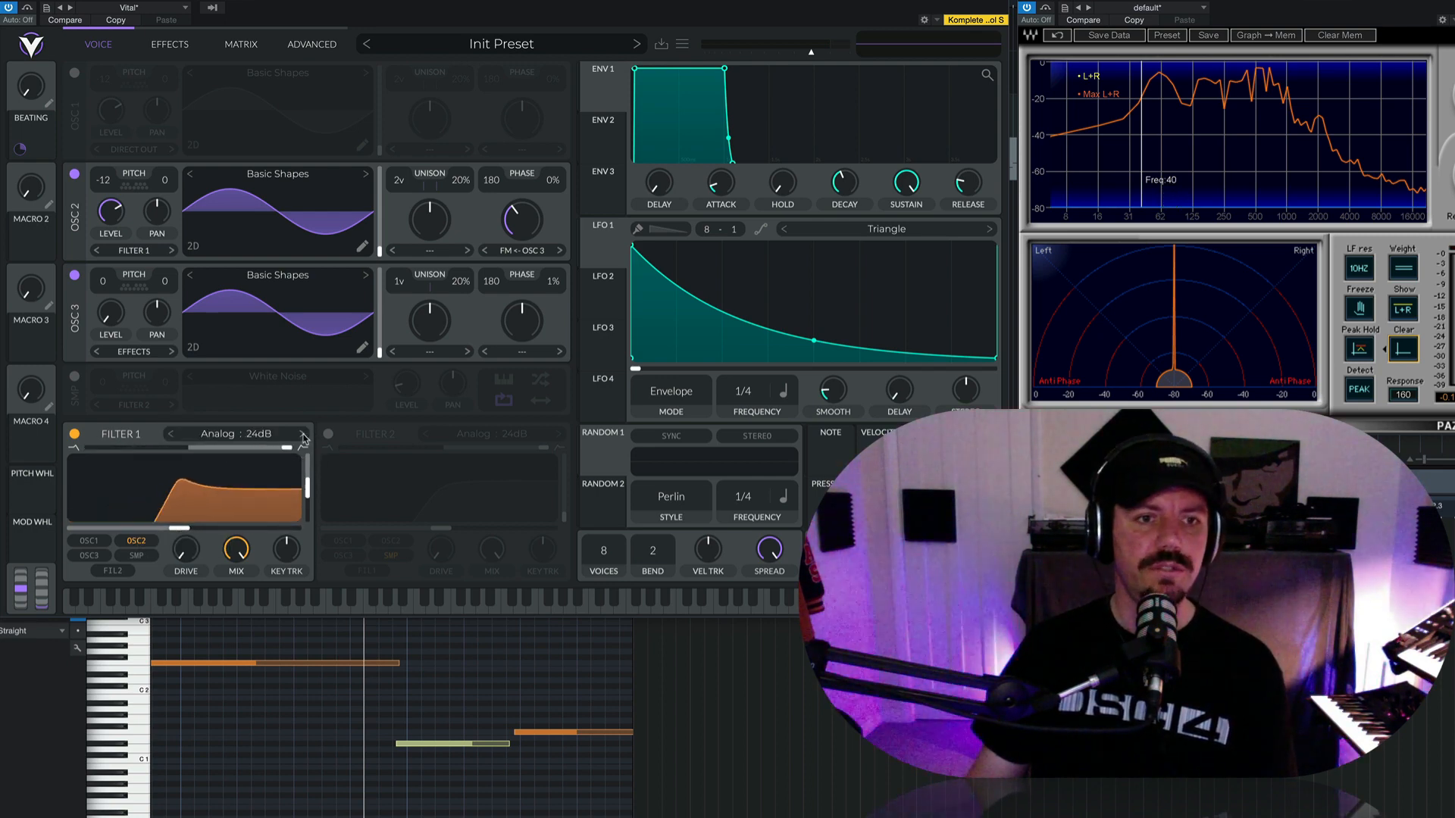
{"action": "left_click_drag", "start_coordinate": [307, 487], "coordinate": [308, 526]}
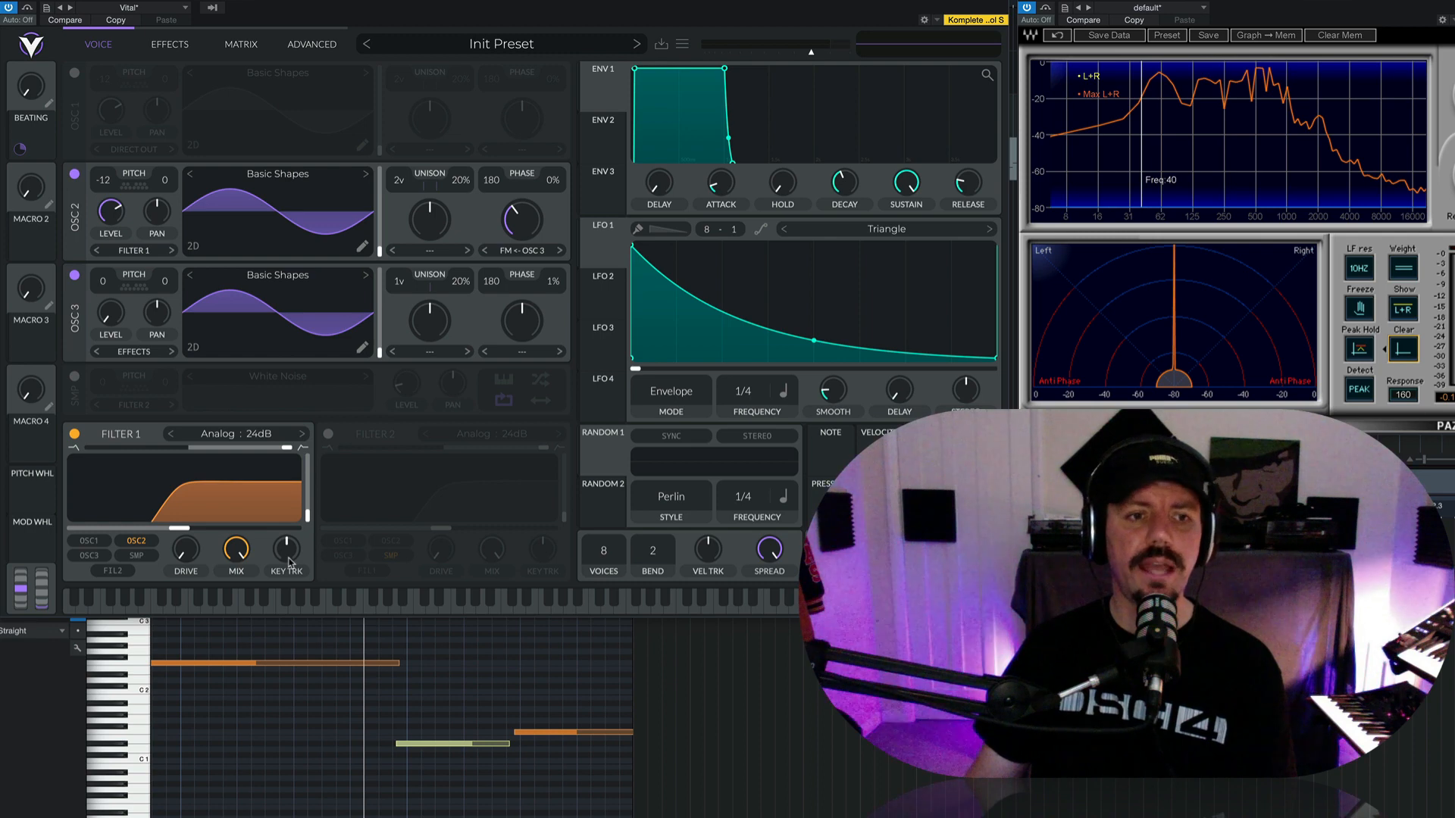
- Raise Filter 1's key tracking to the maximum and try lower high-pass cutoffs before returning the cutoff to its raised position
{"action": "left_click_drag", "start_coordinate": [290, 562], "coordinate": [293, 550]}
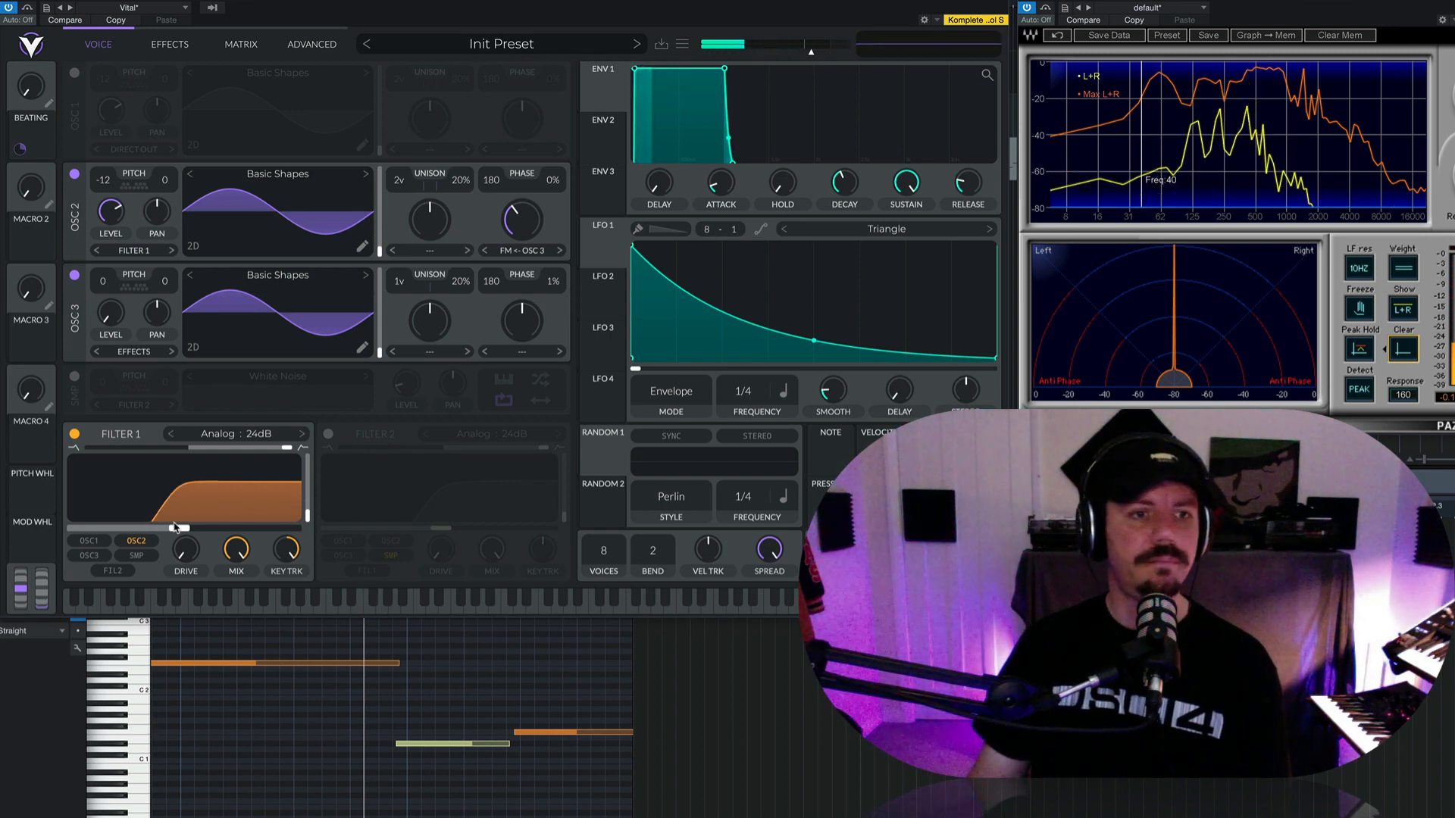
{"action": "left_click_drag", "start_coordinate": [179, 533], "coordinate": [131, 535]}
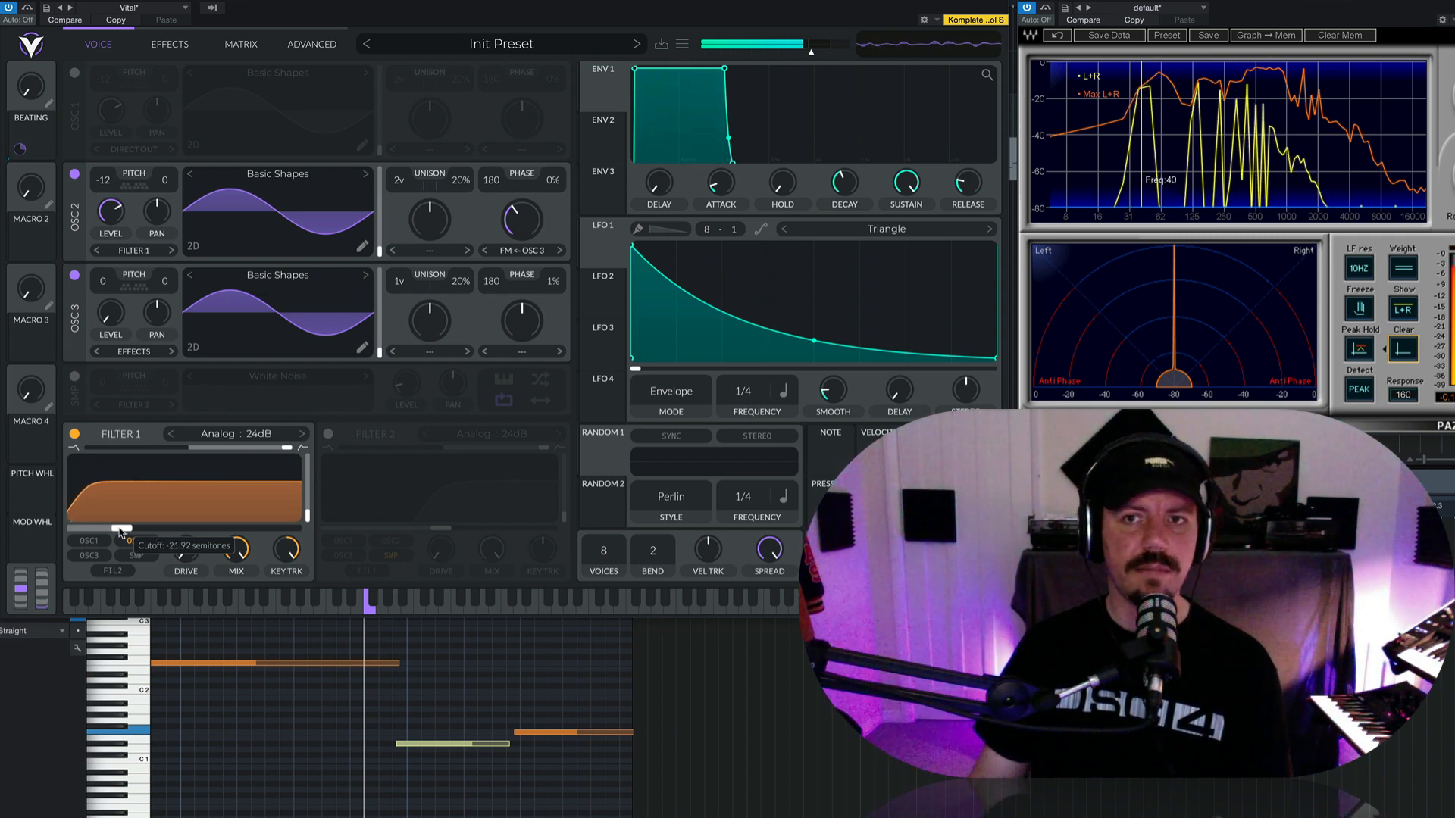
{"action": "left_click_drag", "start_coordinate": [131, 532], "coordinate": [167, 532]}
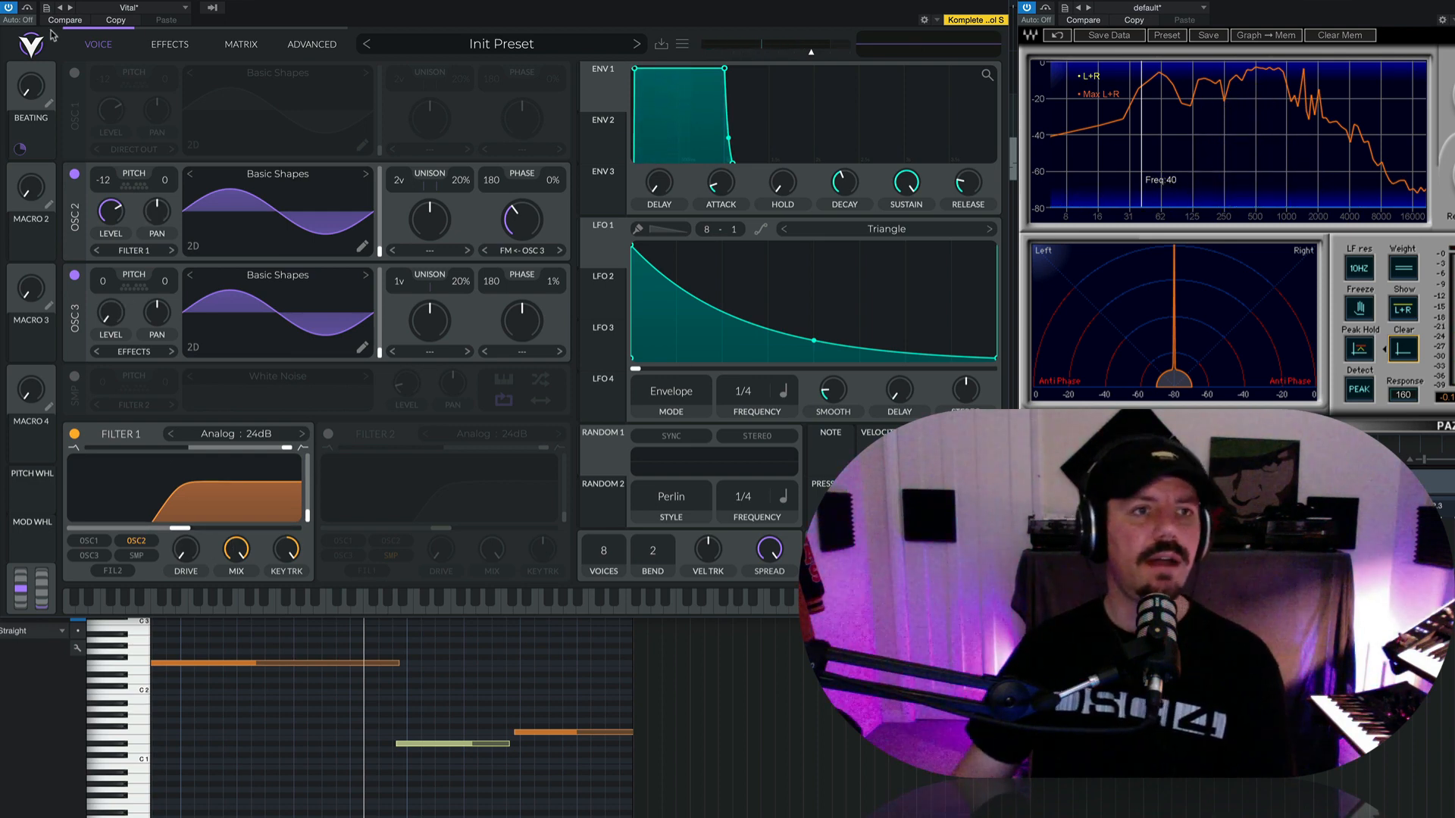
- Switch oscillator 1 back on and replace oscillator 2's fixed FM amount with LFO 1 modulation starting from zero
{"action": "left_click", "coordinate": [74, 74]}
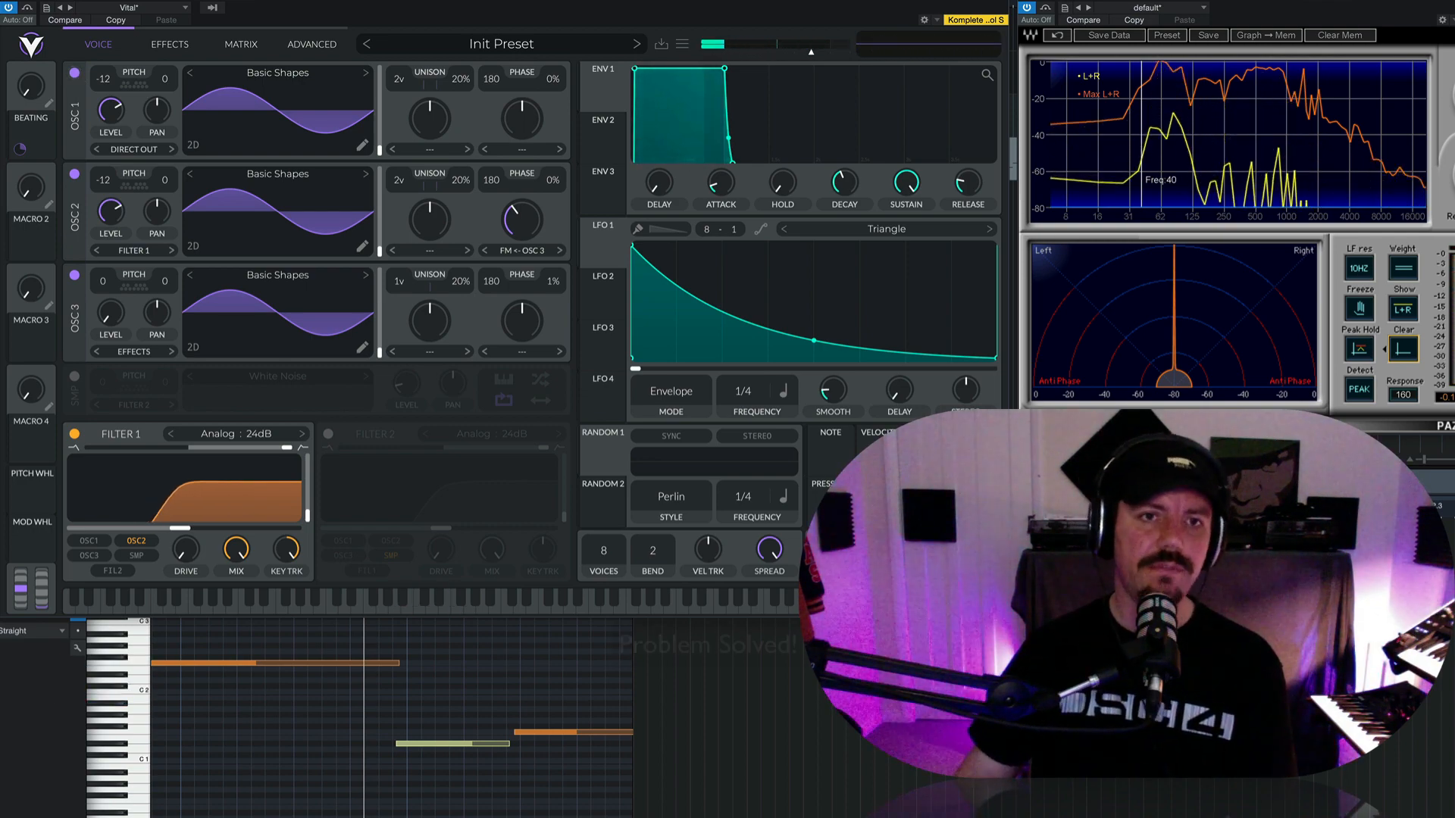
{"action": "mouse_move", "coordinate": [518, 226]}
{"action": "left_mouse_down"}
{"action": "mouse_move", "coordinate": [521, 267]}
{"action": "mouse_move", "coordinate": [521, 228]}
{"action": "left_mouse_up"}
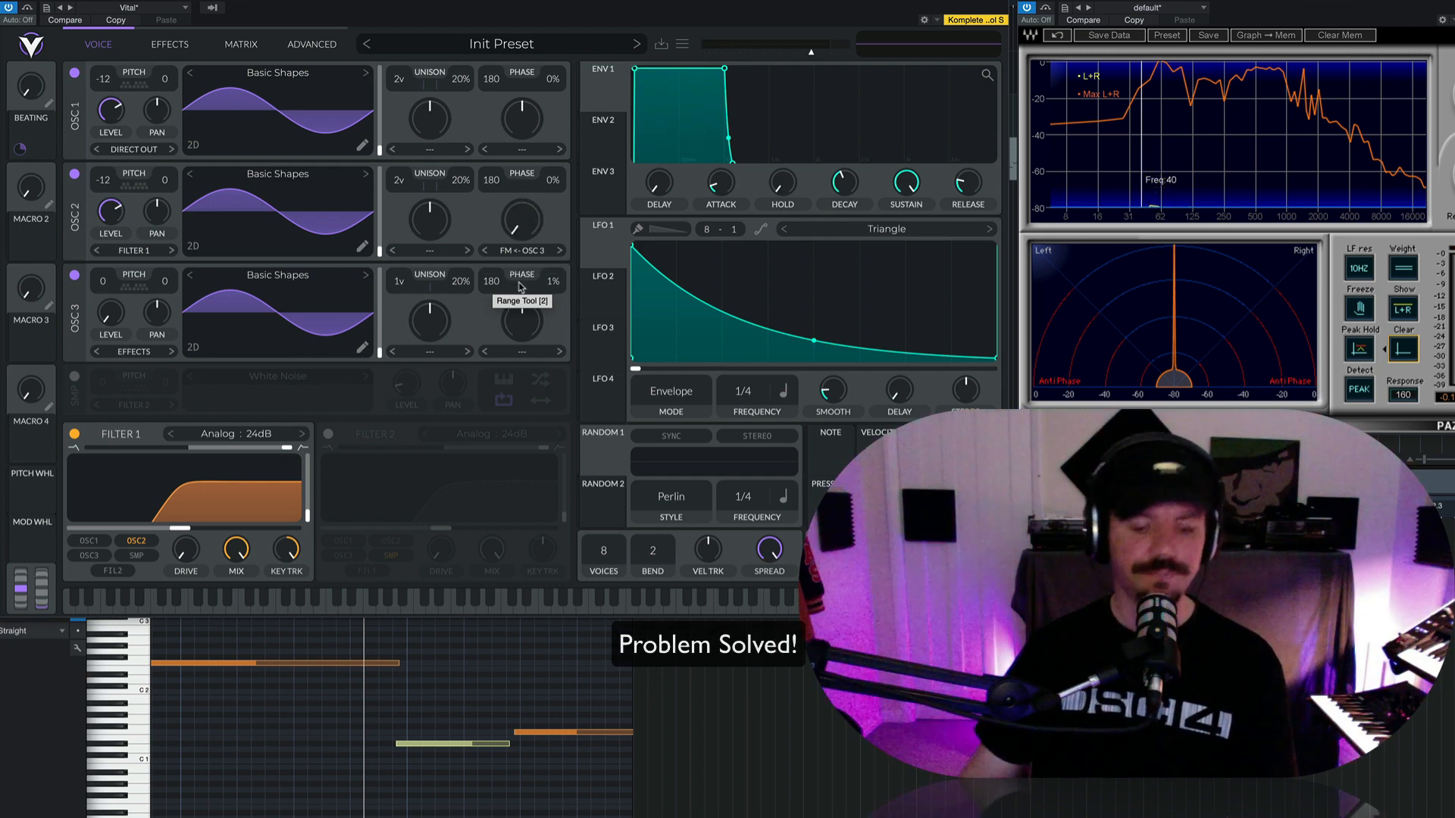
{"action": "left_click_drag", "start_coordinate": [604, 256], "coordinate": [522, 276]}
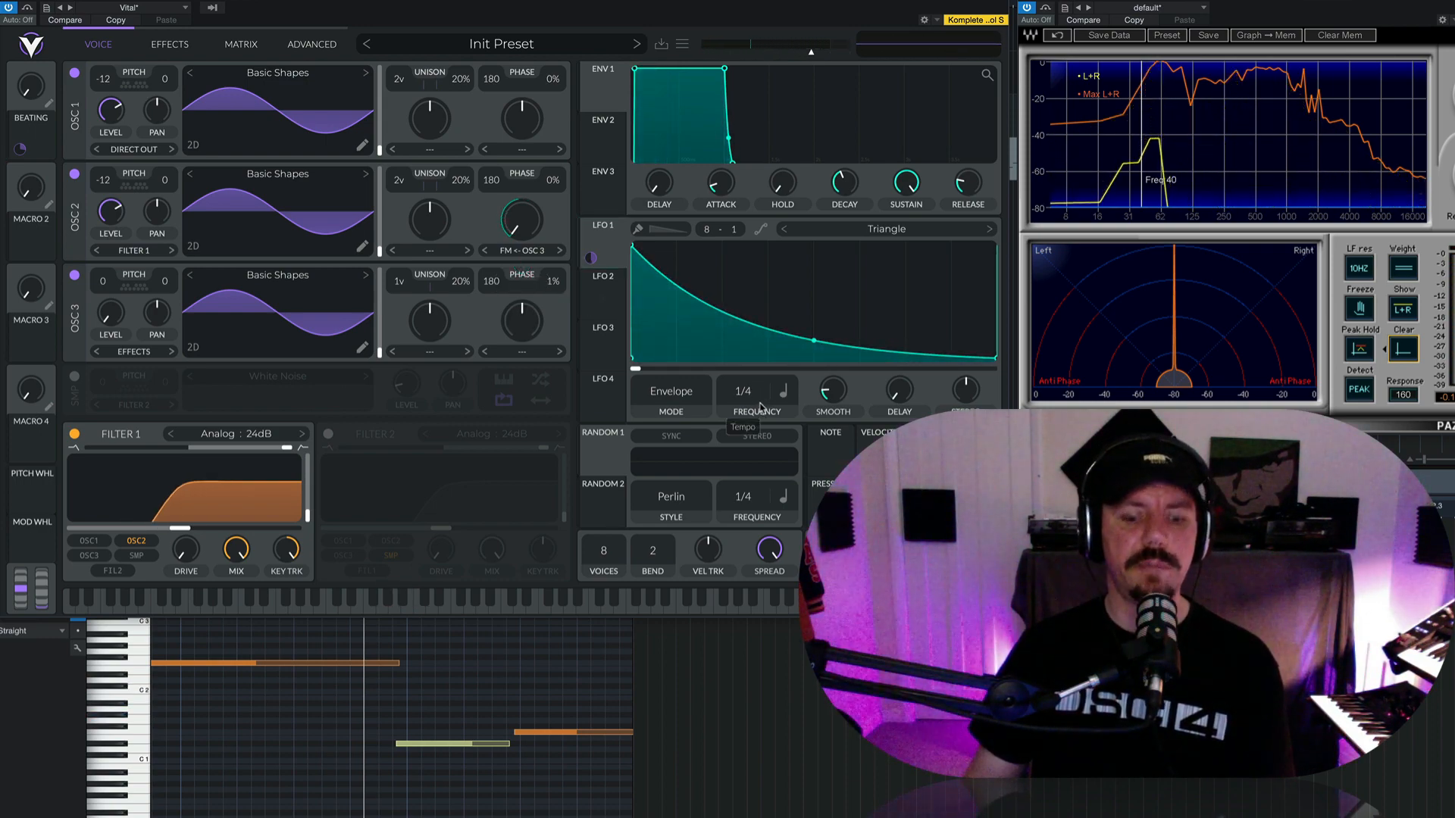
- Set LFO 1's frequency to a dotted 1/4 tempo sync
{"action": "scroll", "coordinate": [760, 407], "scroll_direction": "down", "scroll_amount": 1}
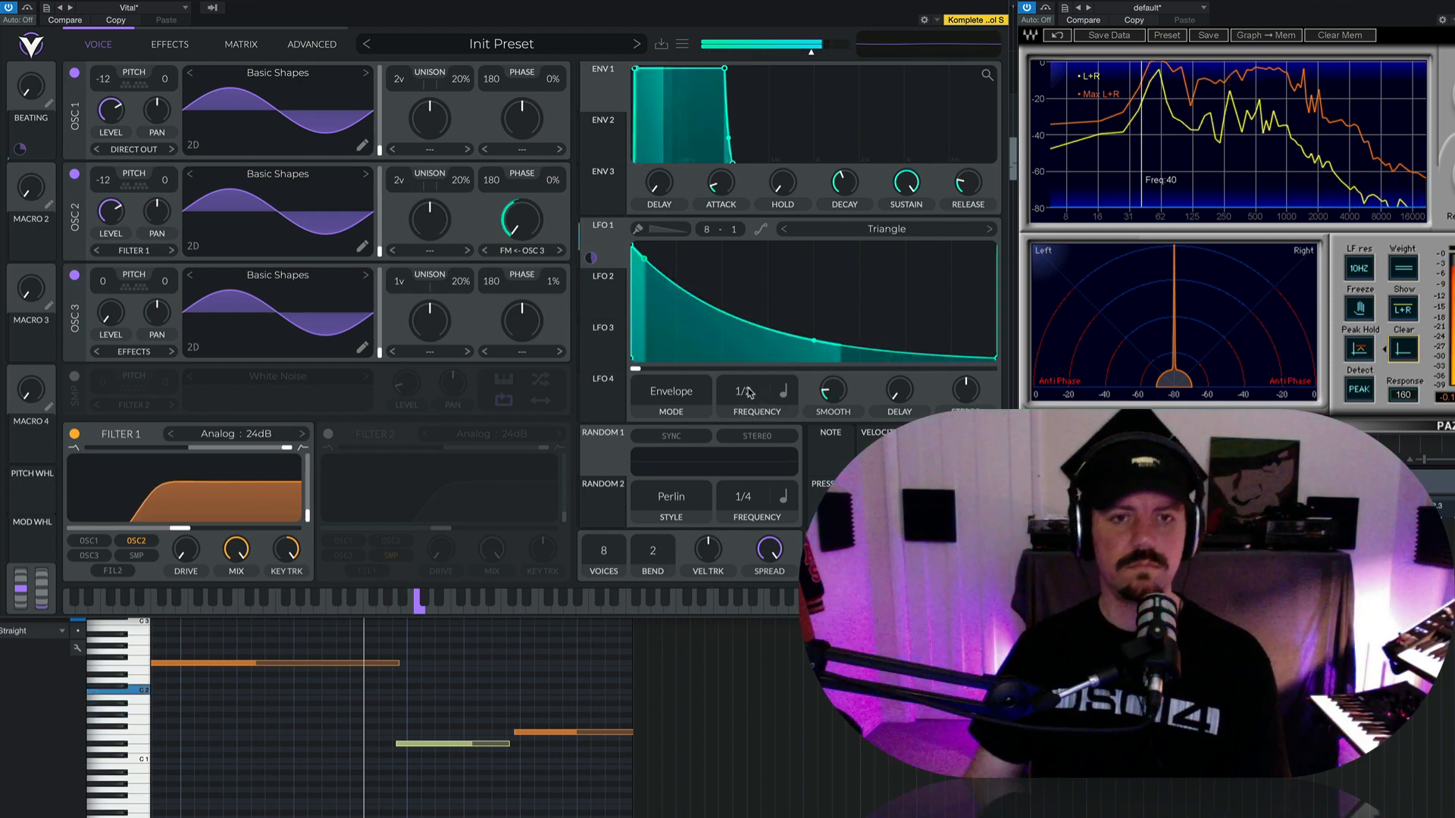
{"action": "scroll", "coordinate": [747, 392], "scroll_direction": "up", "scroll_amount": 1}
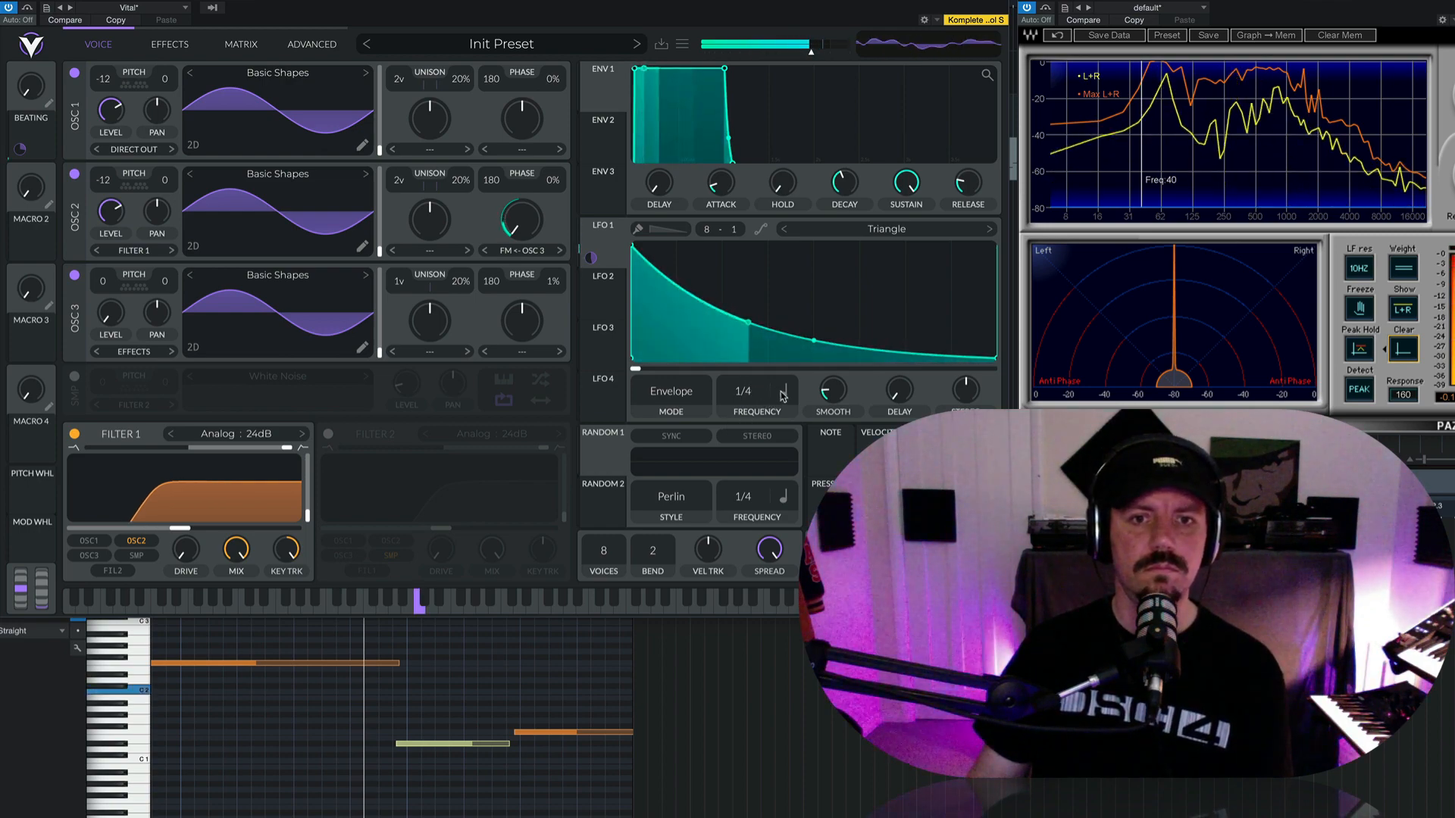
{"action": "left_click", "coordinate": [783, 394]}
{"action": "left_click", "coordinate": [765, 422]}
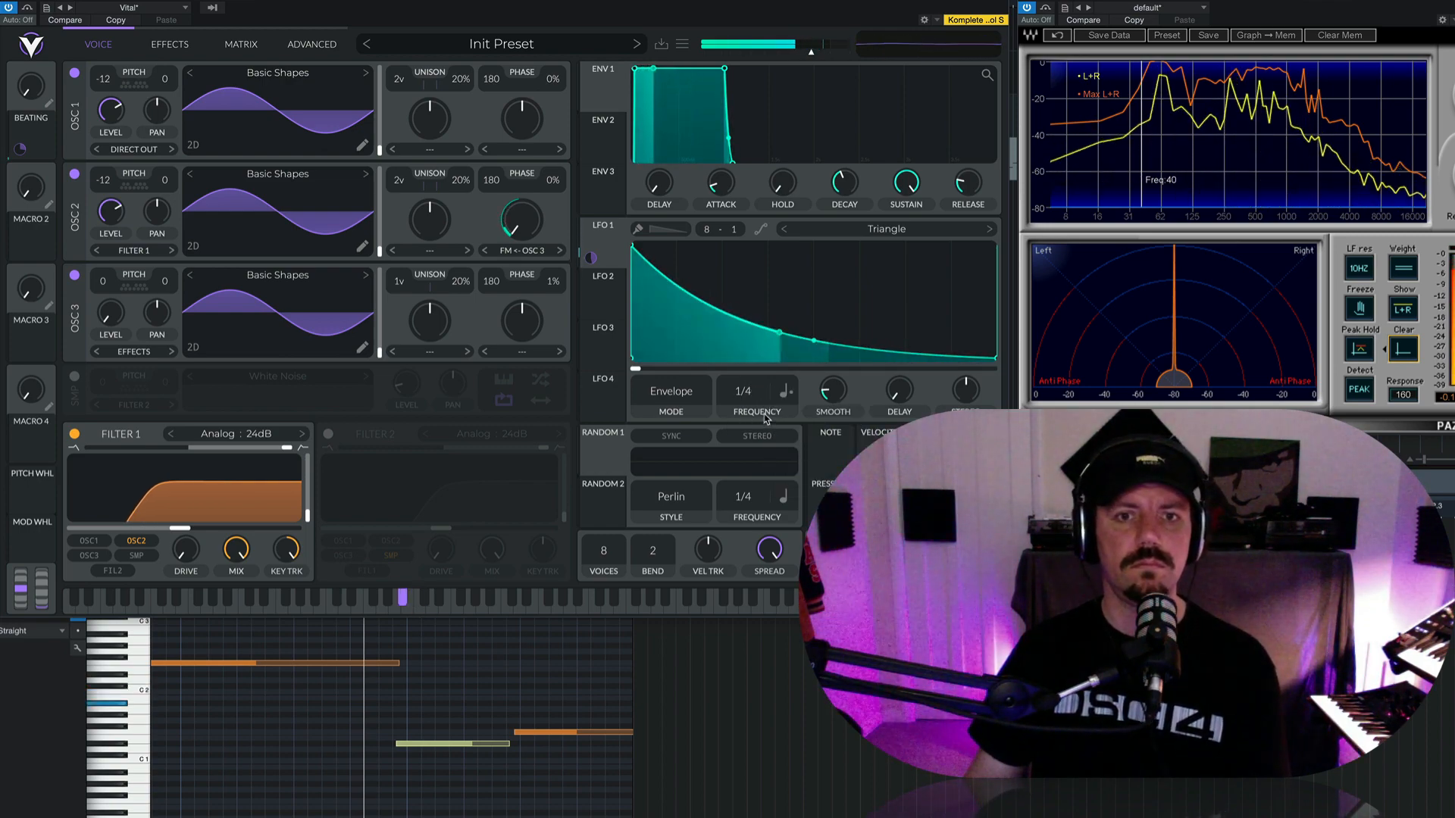
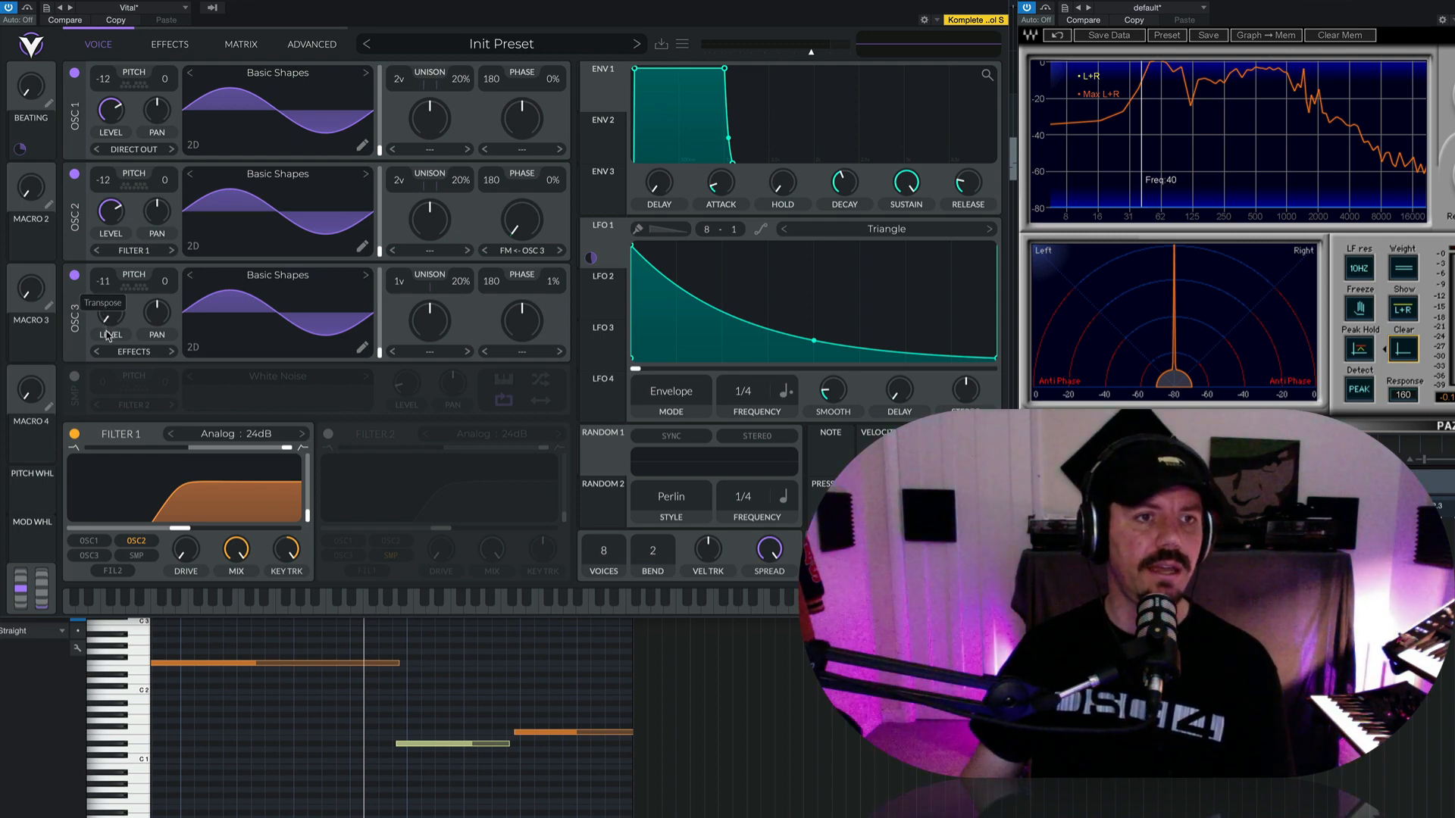
- Try oscillator 3 at -12 semitones and at higher transpositions, and reset its transpose to 0
{"action": "mouse_move", "coordinate": [107, 339]}
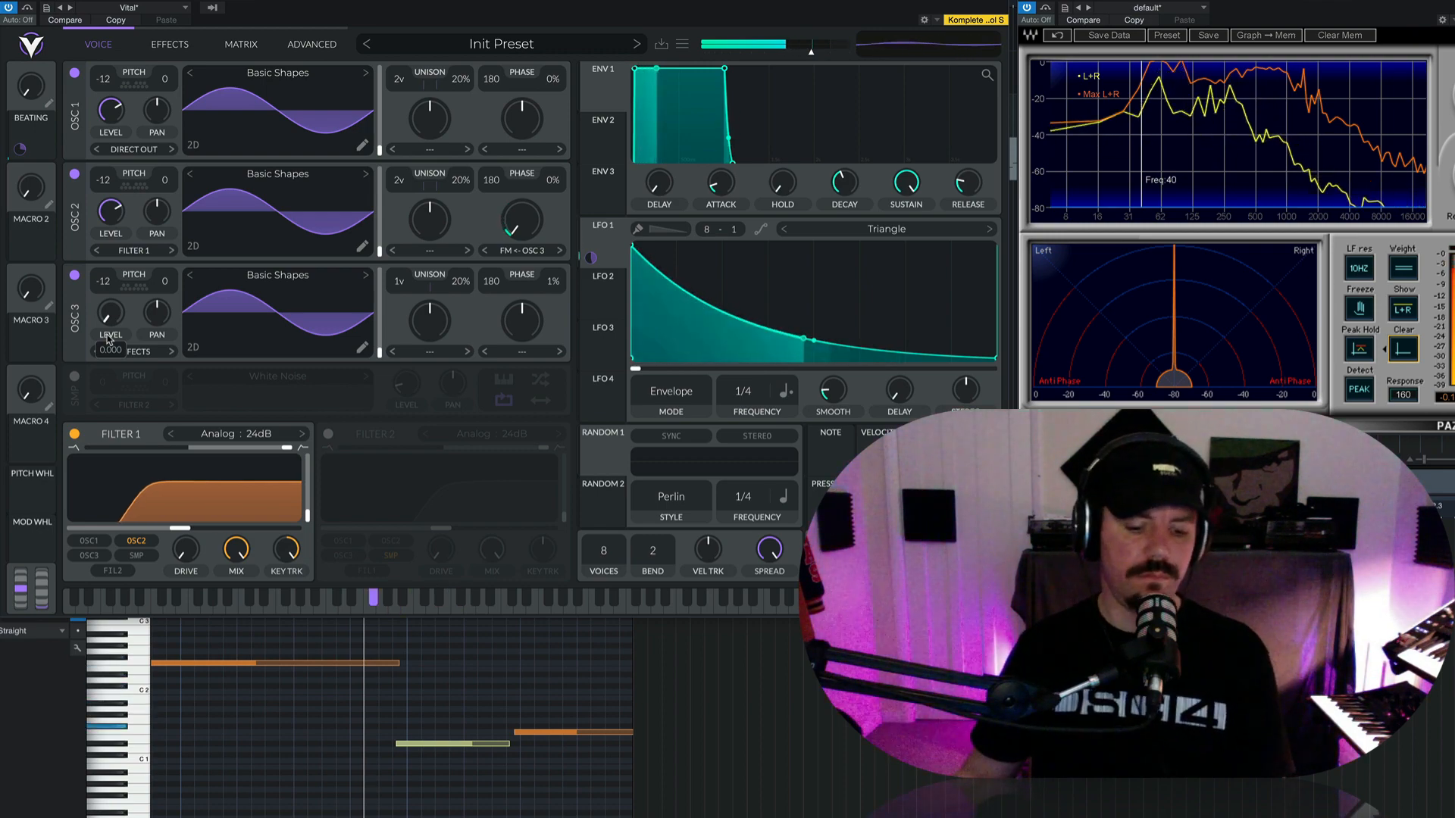
{"action": "double_click", "coordinate": [106, 285]}
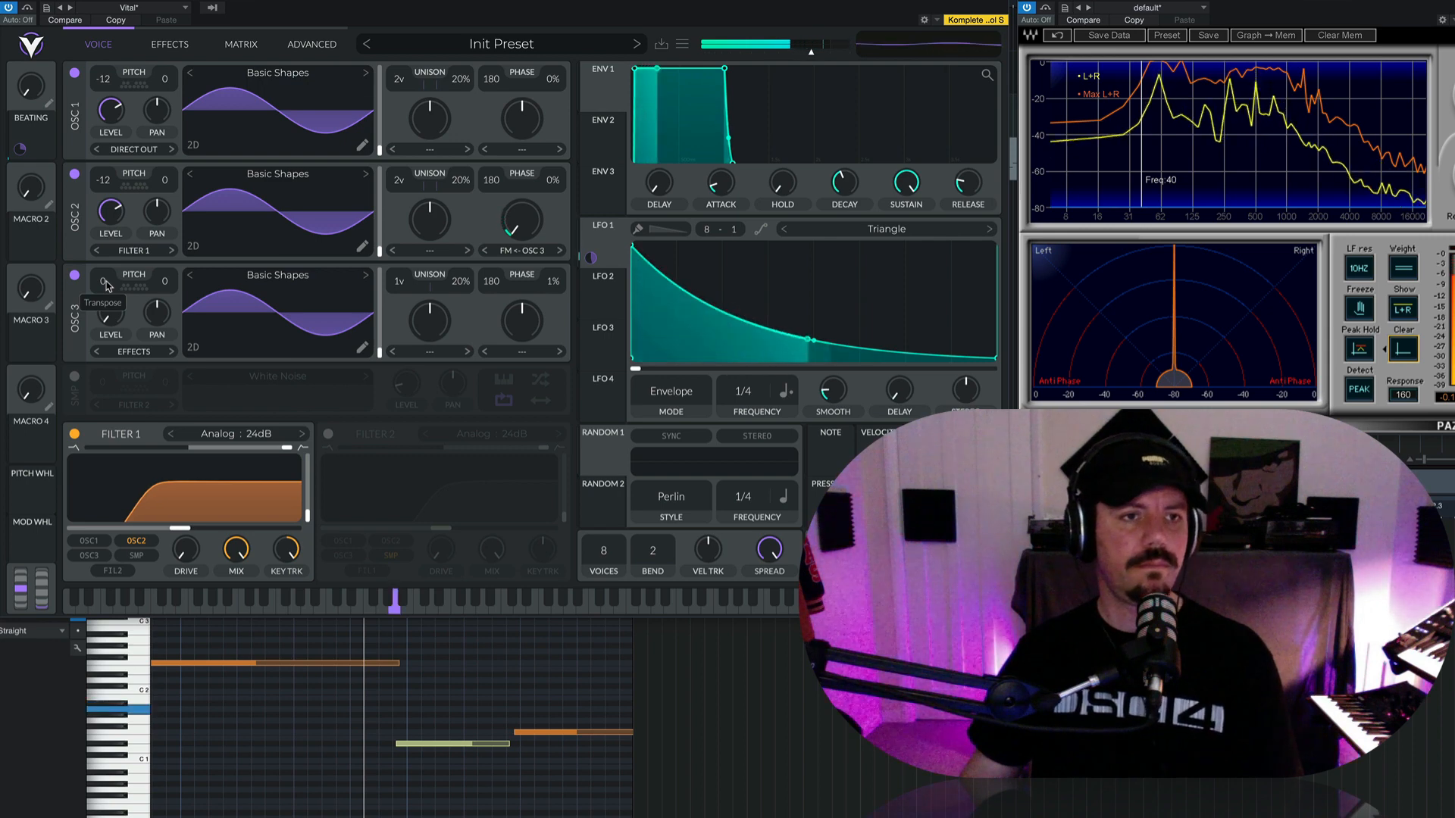
{"action": "left_click_drag", "start_coordinate": [106, 281], "coordinate": [110, 258]}
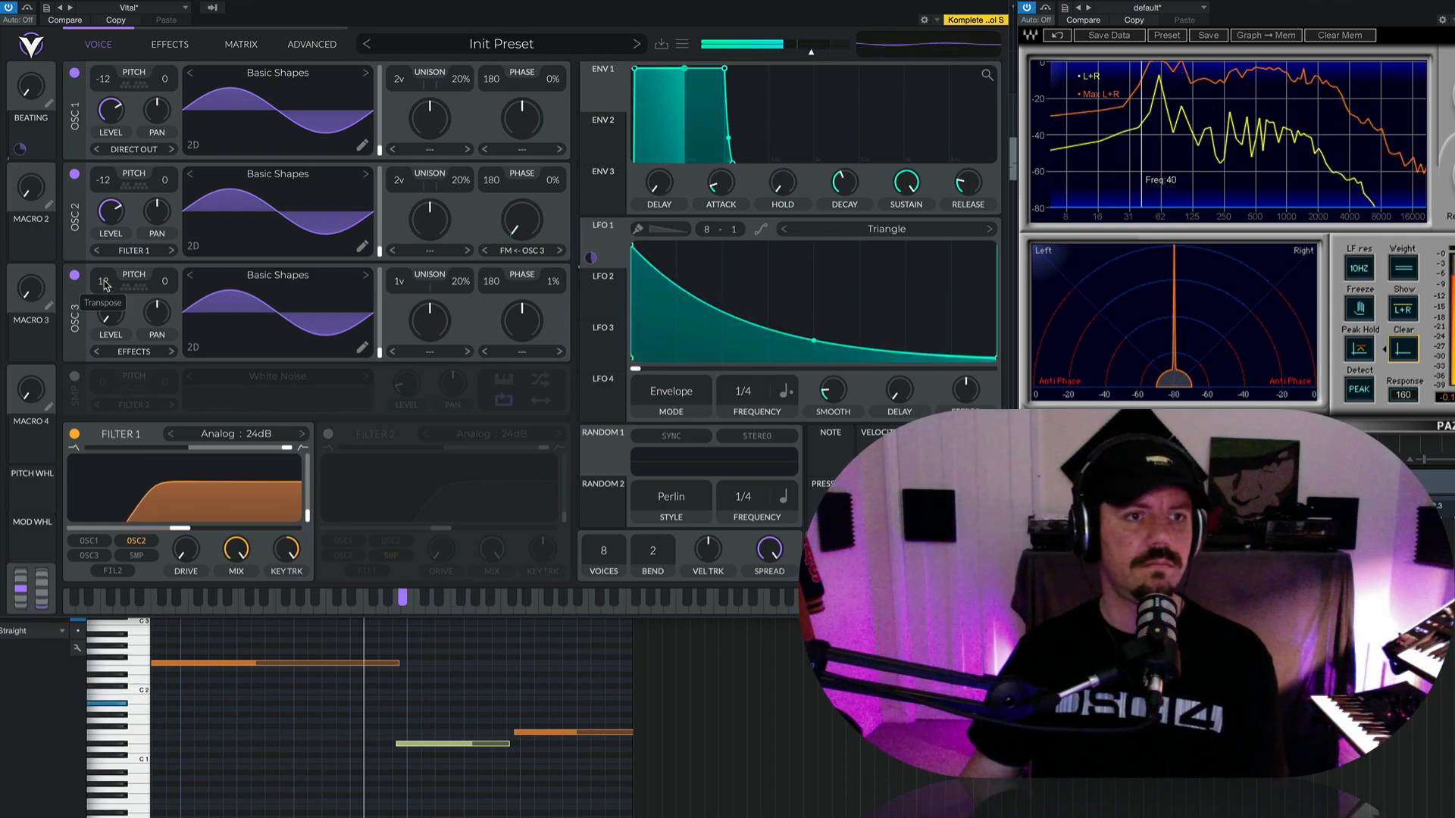
{"action": "double_click", "coordinate": [105, 282]}
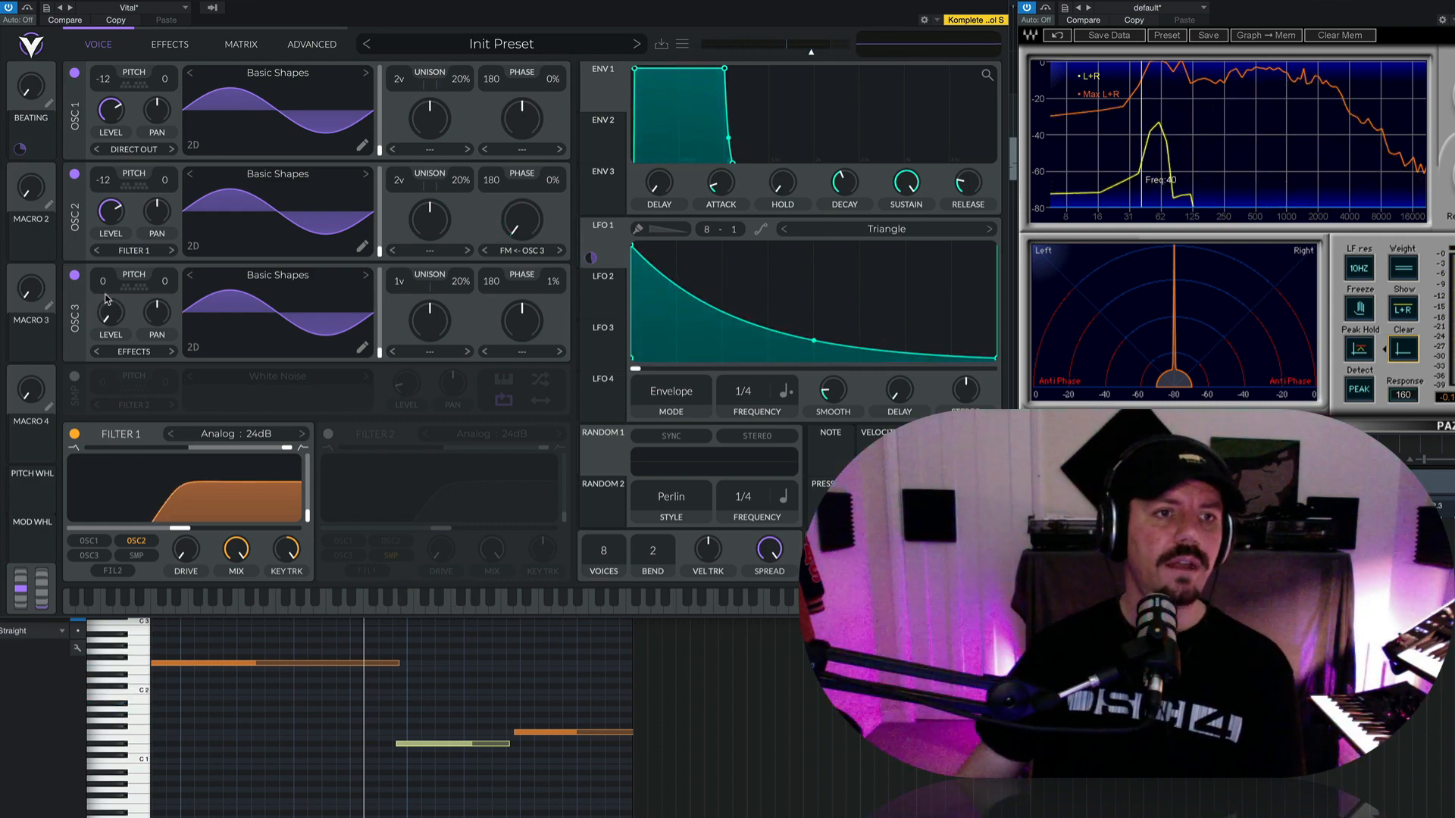
- Limit oscillator 3's transpose snap to the root and perfect fifth, and raise its transpose to 31 semitones
{"action": "left_click", "coordinate": [128, 291]}
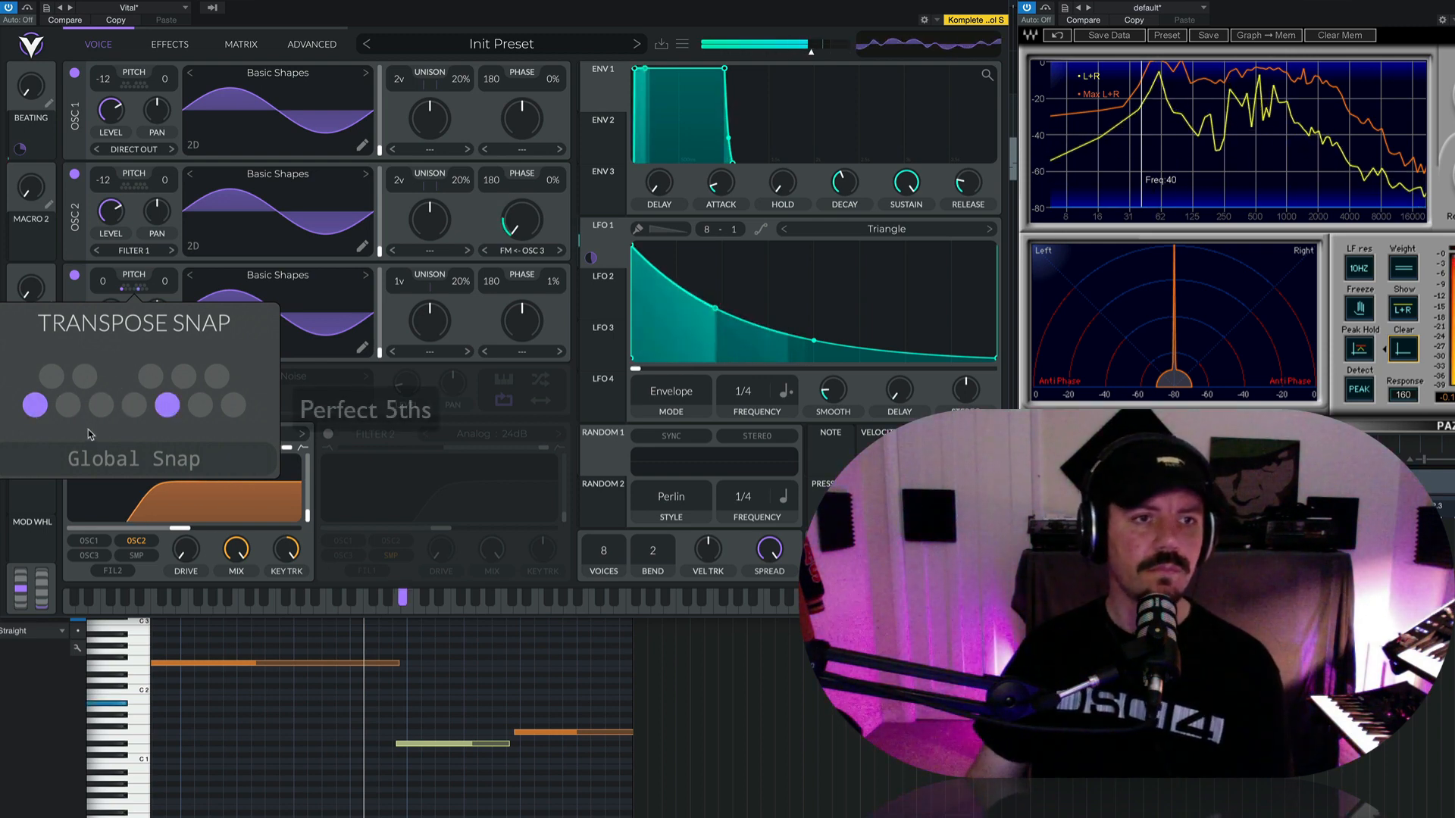
{"action": "left_click", "coordinate": [101, 288]}
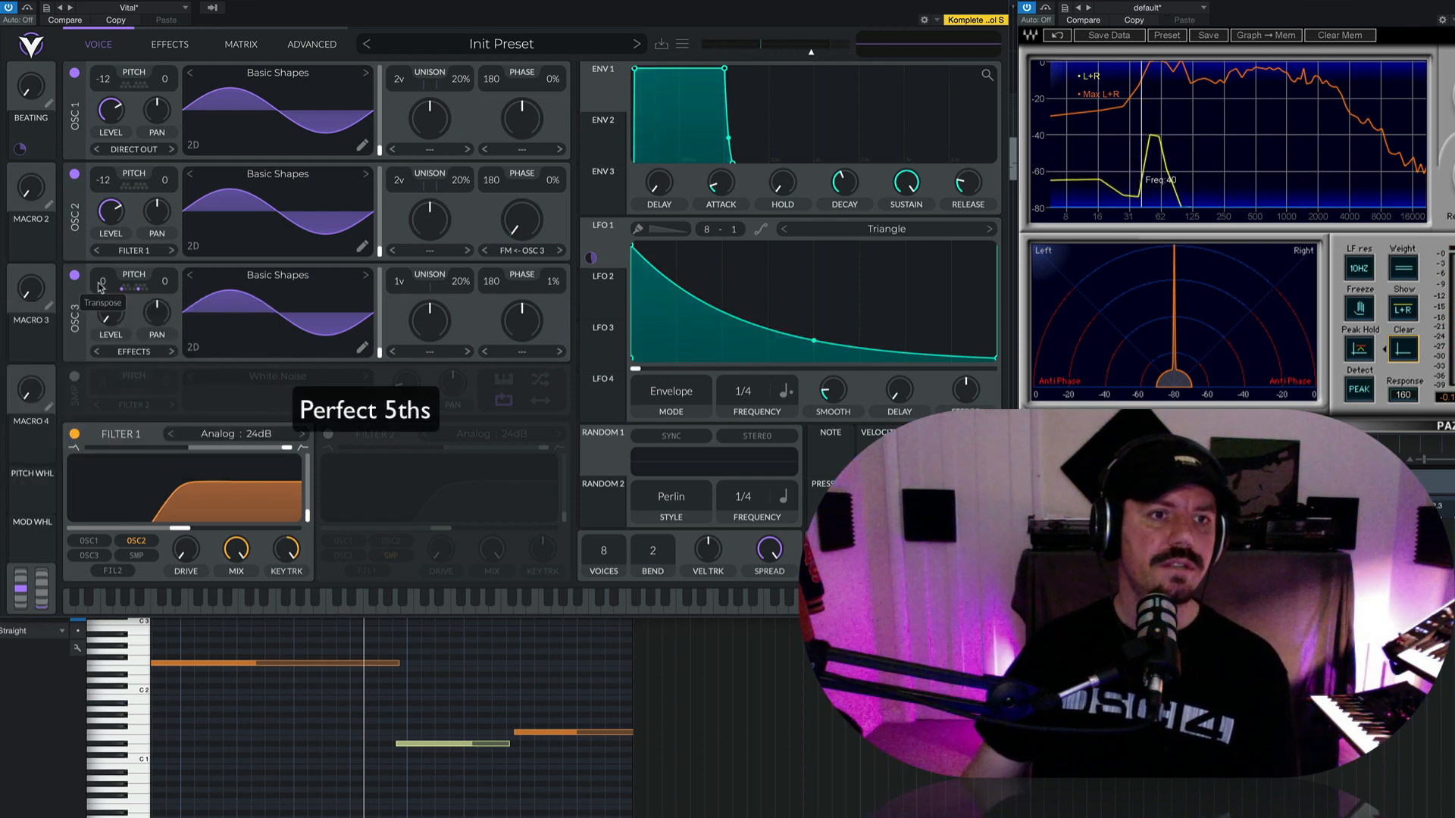
{"action": "left_click_drag", "start_coordinate": [101, 288], "coordinate": [110, 201]}
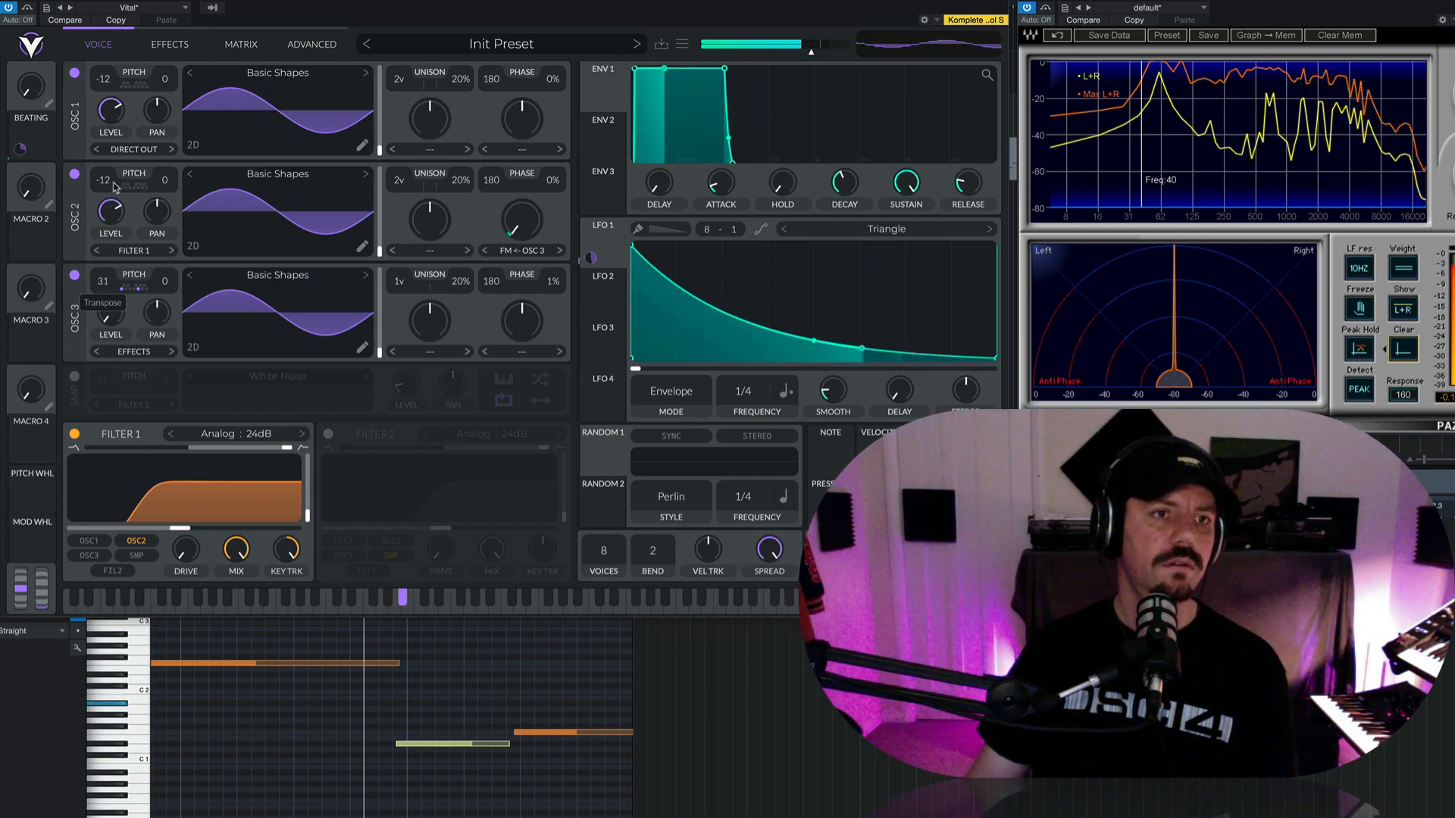
- Try other transpositions for oscillator 3, settle on 25 semitones, and lower oscillator 2's level to about 0.32
{"action": "left_click_drag", "start_coordinate": [104, 285], "coordinate": [110, 277]}
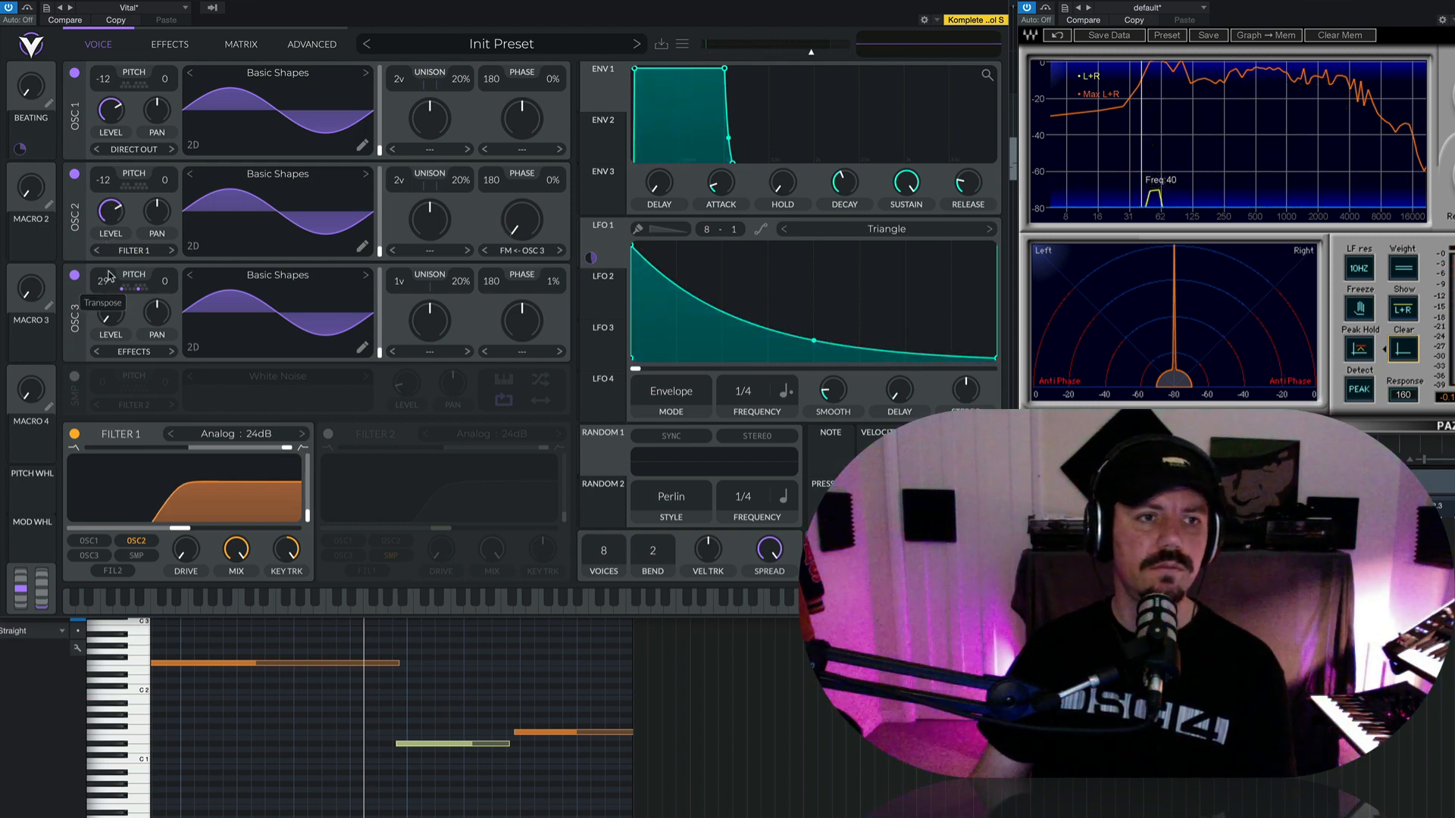
{"action": "left_click_drag", "start_coordinate": [108, 276], "coordinate": [112, 264]}
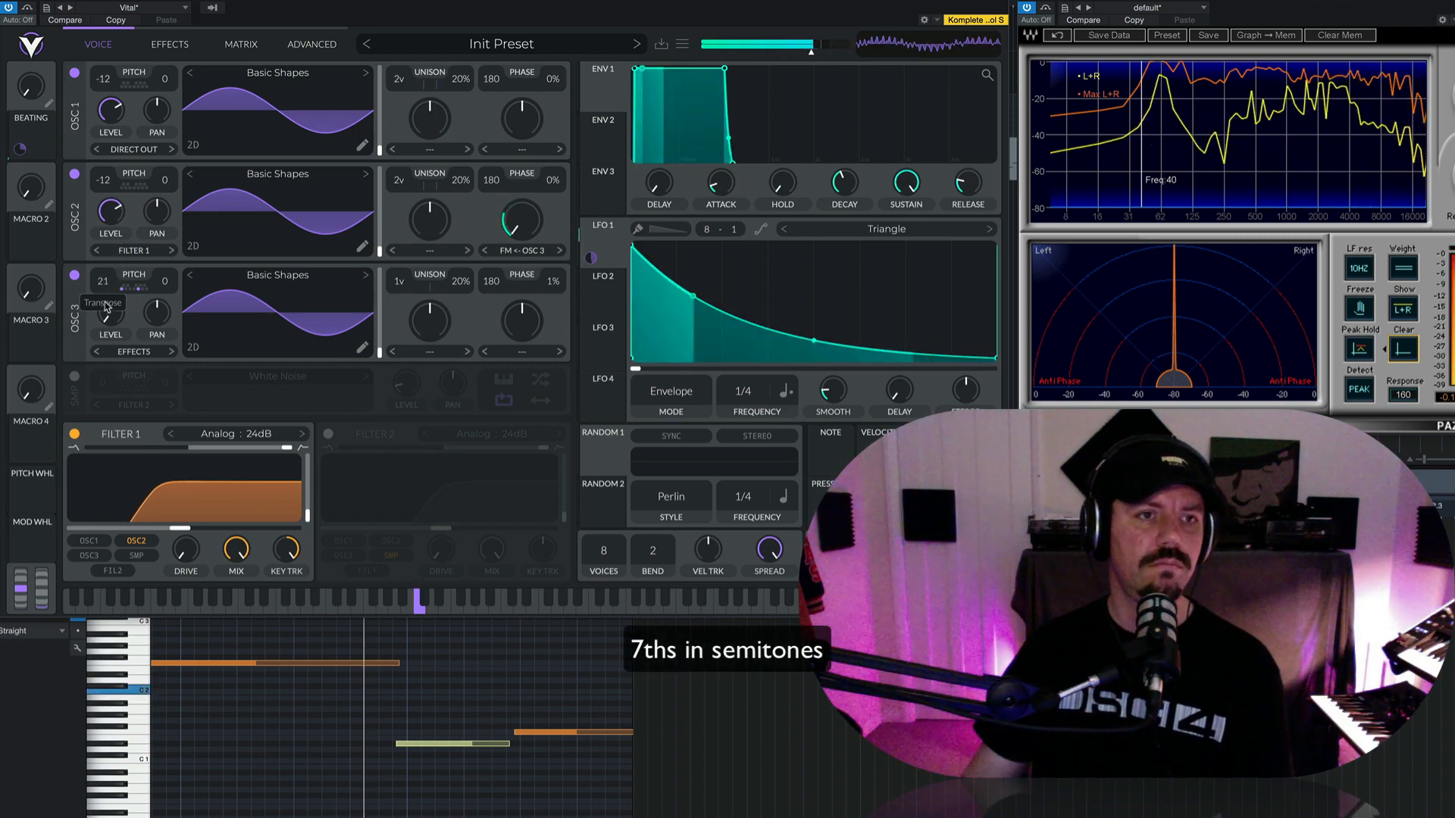
{"action": "left_click_drag", "start_coordinate": [99, 347], "coordinate": [112, 306]}
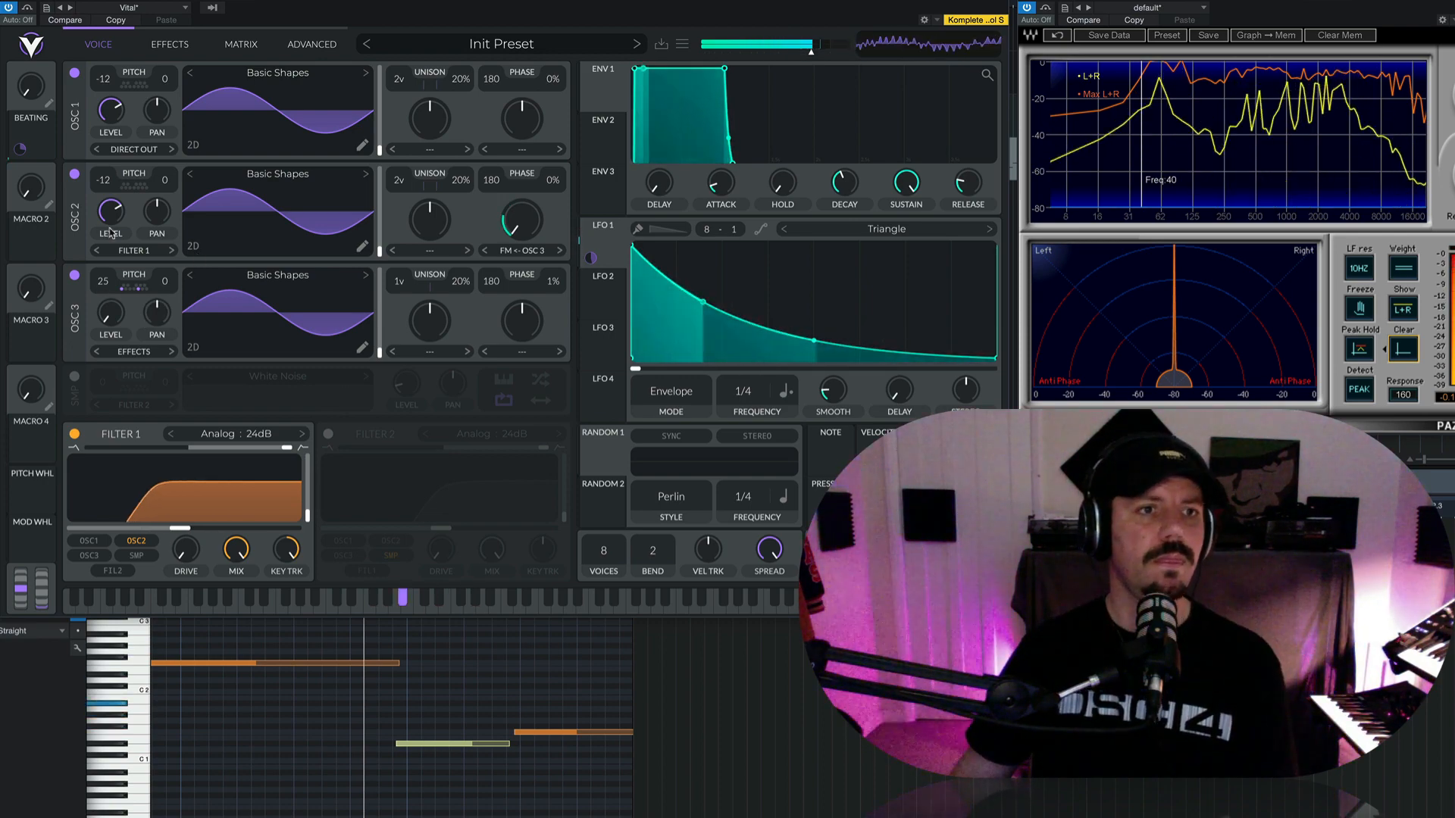
{"action": "scroll", "coordinate": [115, 220], "scroll_direction": "down", "scroll_amount": 2}
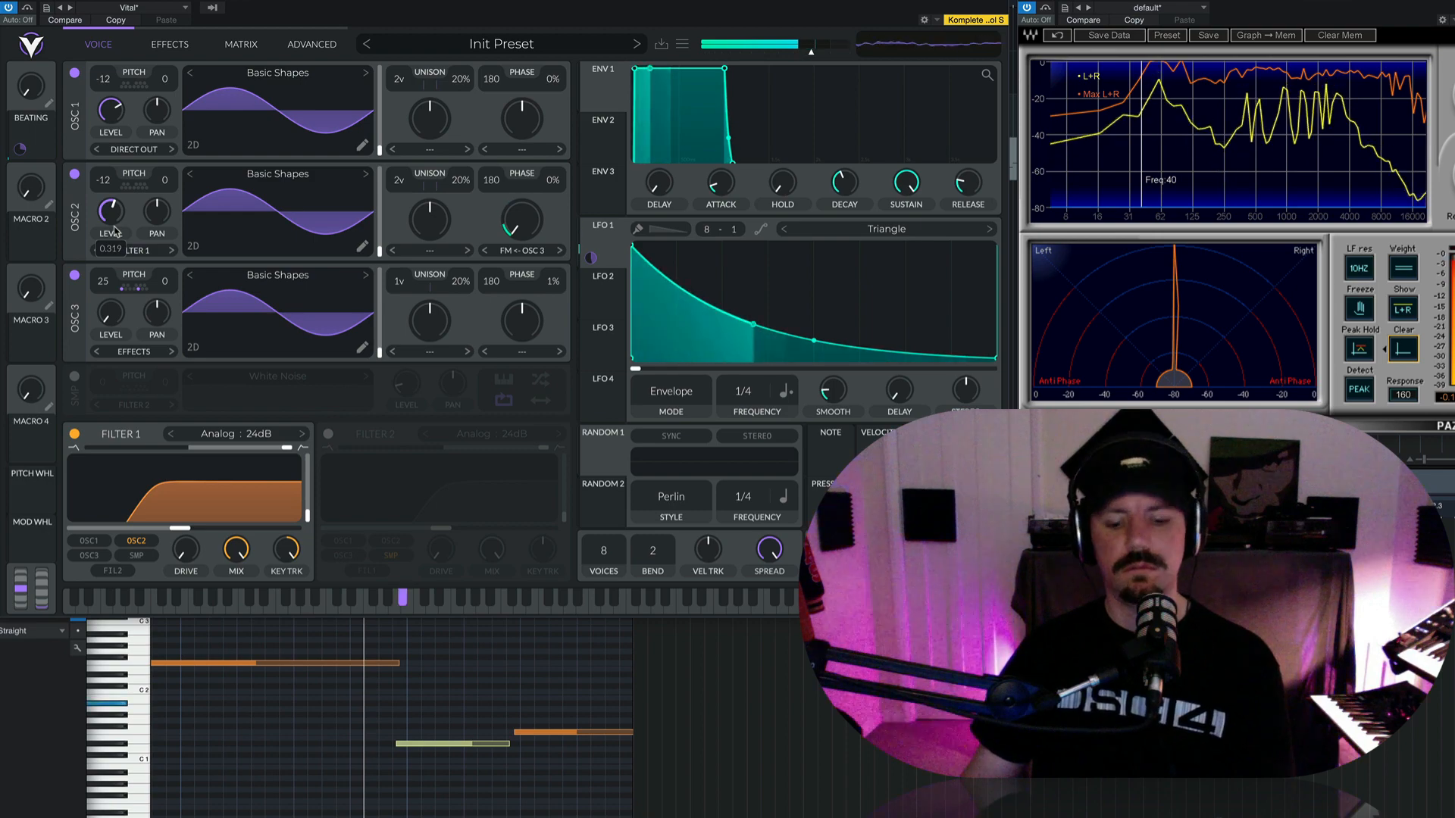
{"action": "mouse_move", "coordinate": [521, 265]}
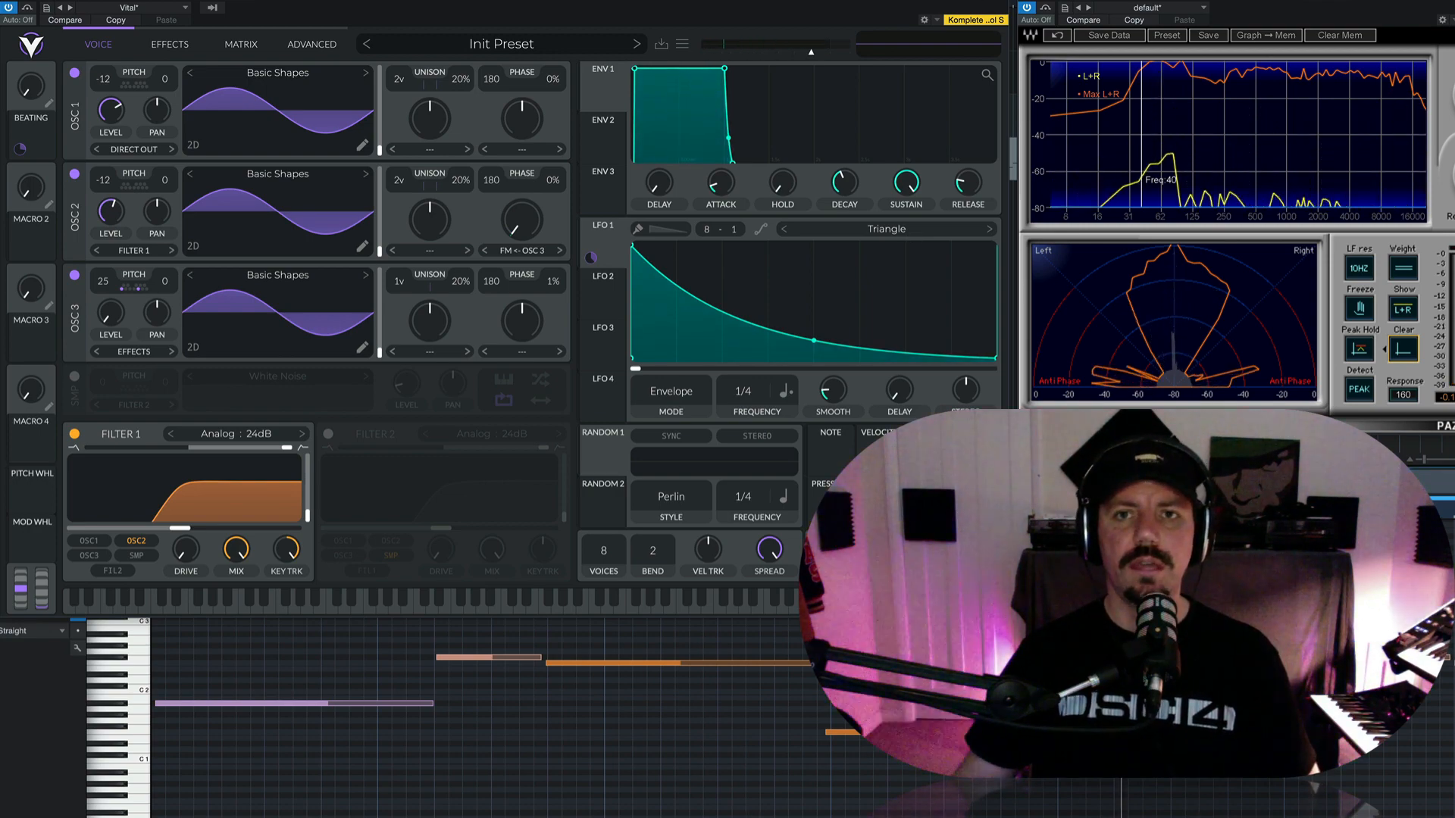
- Close the Vital window and align the F1 note near bar 4 exactly with the start of that bar
{"action": "key", "text": "Escape"}
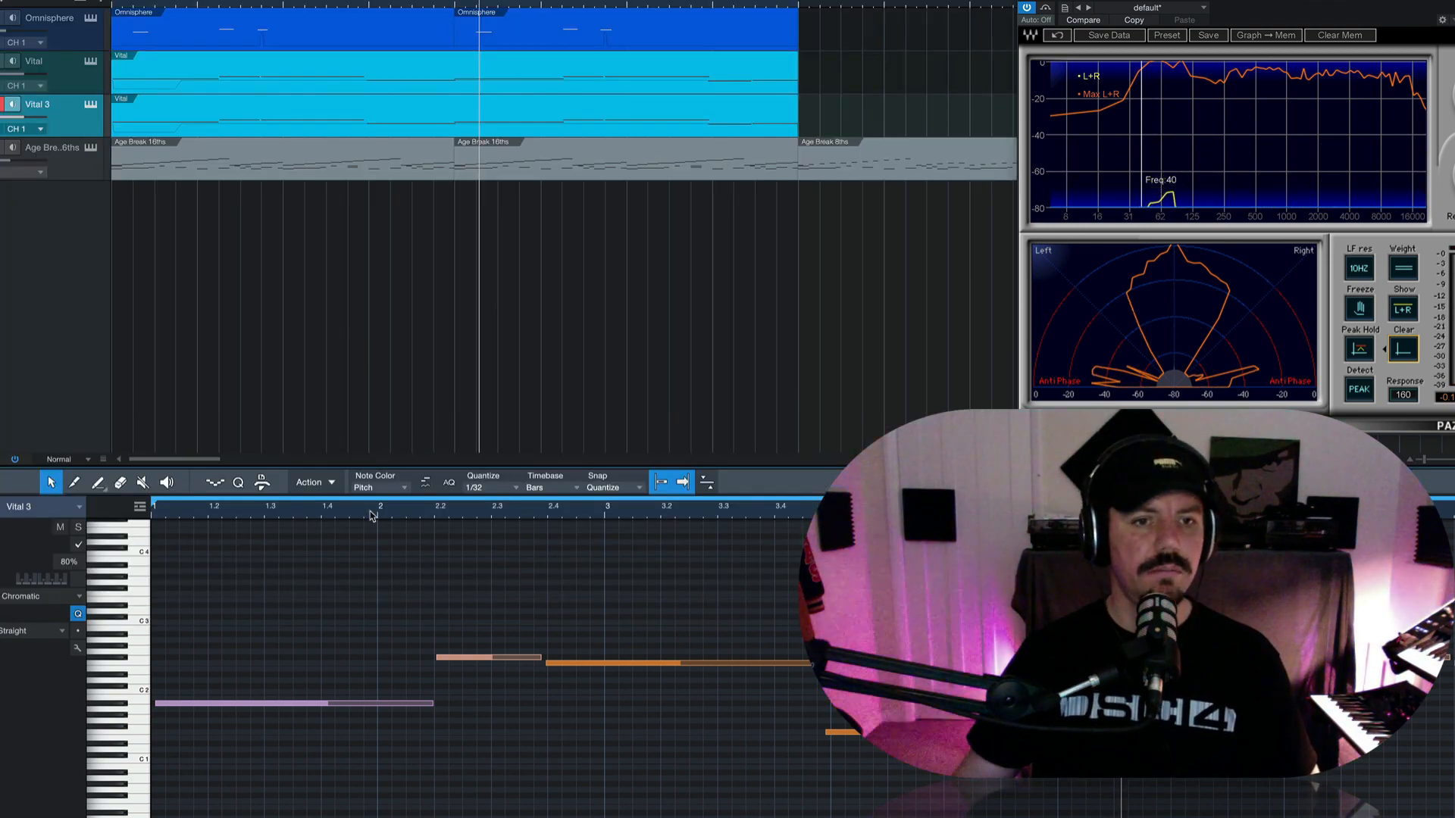
{"action": "scroll", "coordinate": [371, 518], "scroll_direction": "down", "scroll_amount": 3}
{"action": "left_click_drag", "start_coordinate": [200, 817], "coordinate": [731, 610]}
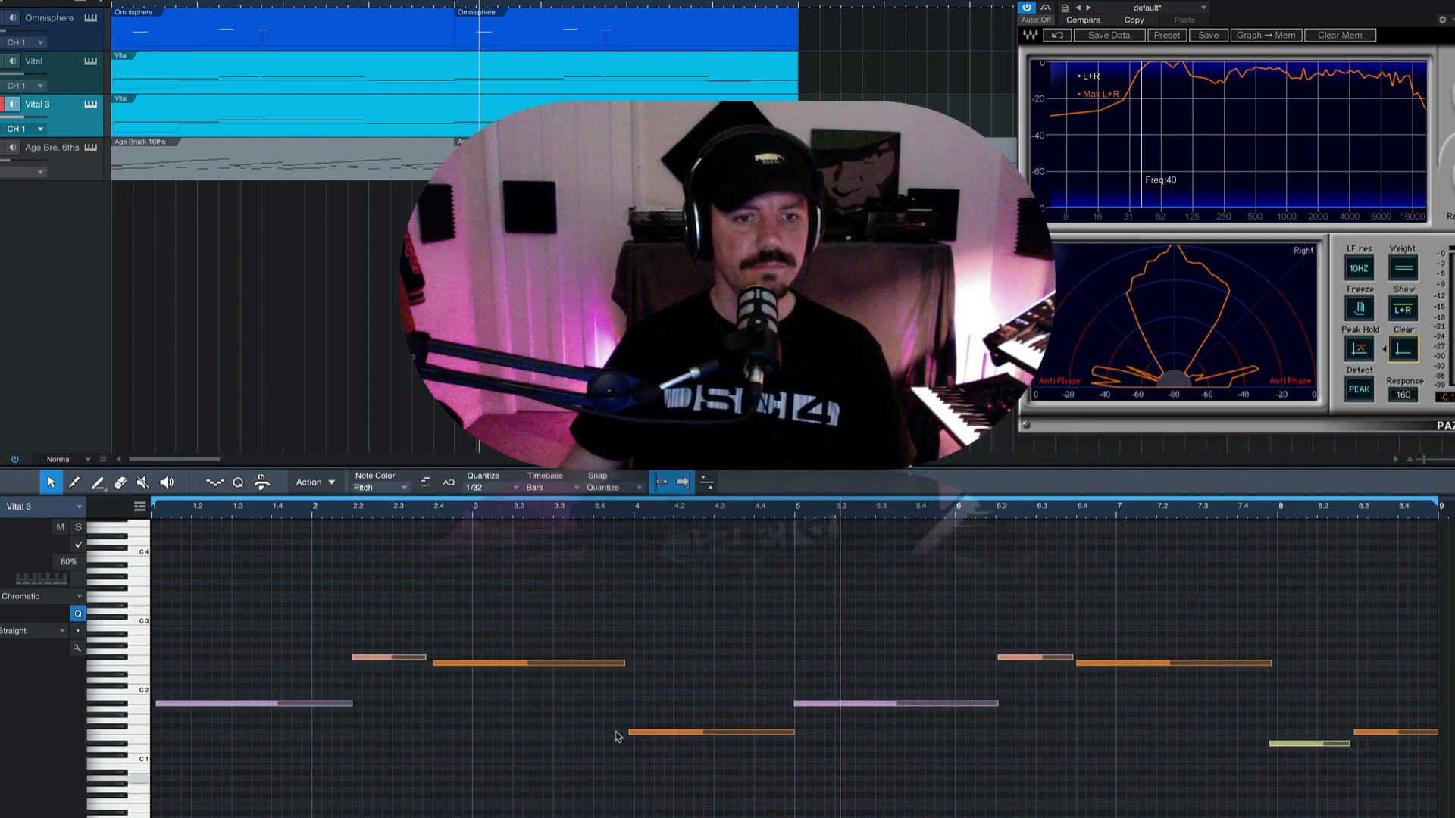
{"action": "left_click_drag", "start_coordinate": [629, 733], "coordinate": [634, 735]}
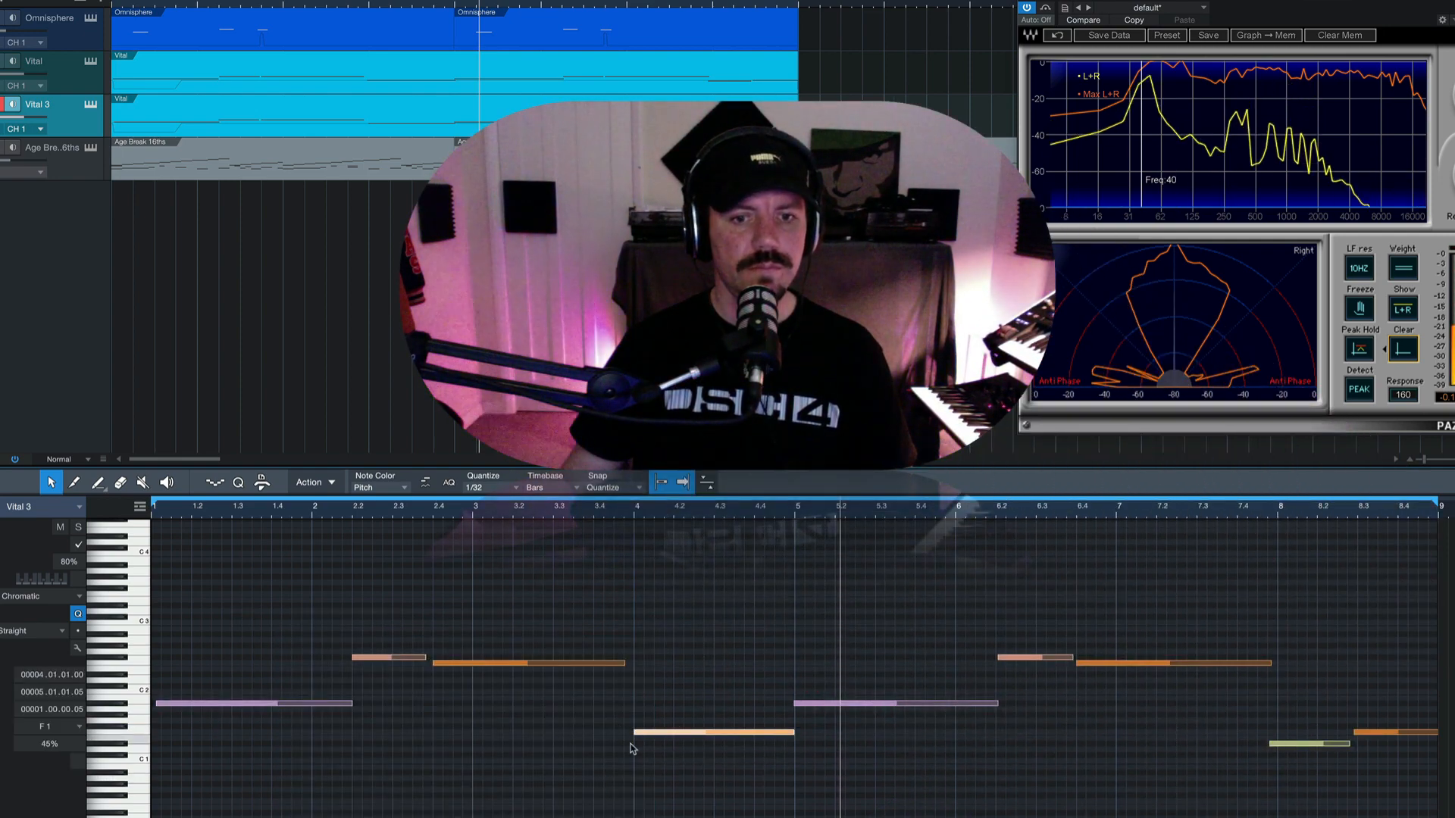
- Shift the notes from bar 5 onward so the phrase starts exactly at bar 5, and start the D#1 note at bar 8
{"action": "left_click_drag", "start_coordinate": [864, 751], "coordinate": [1395, 614]}
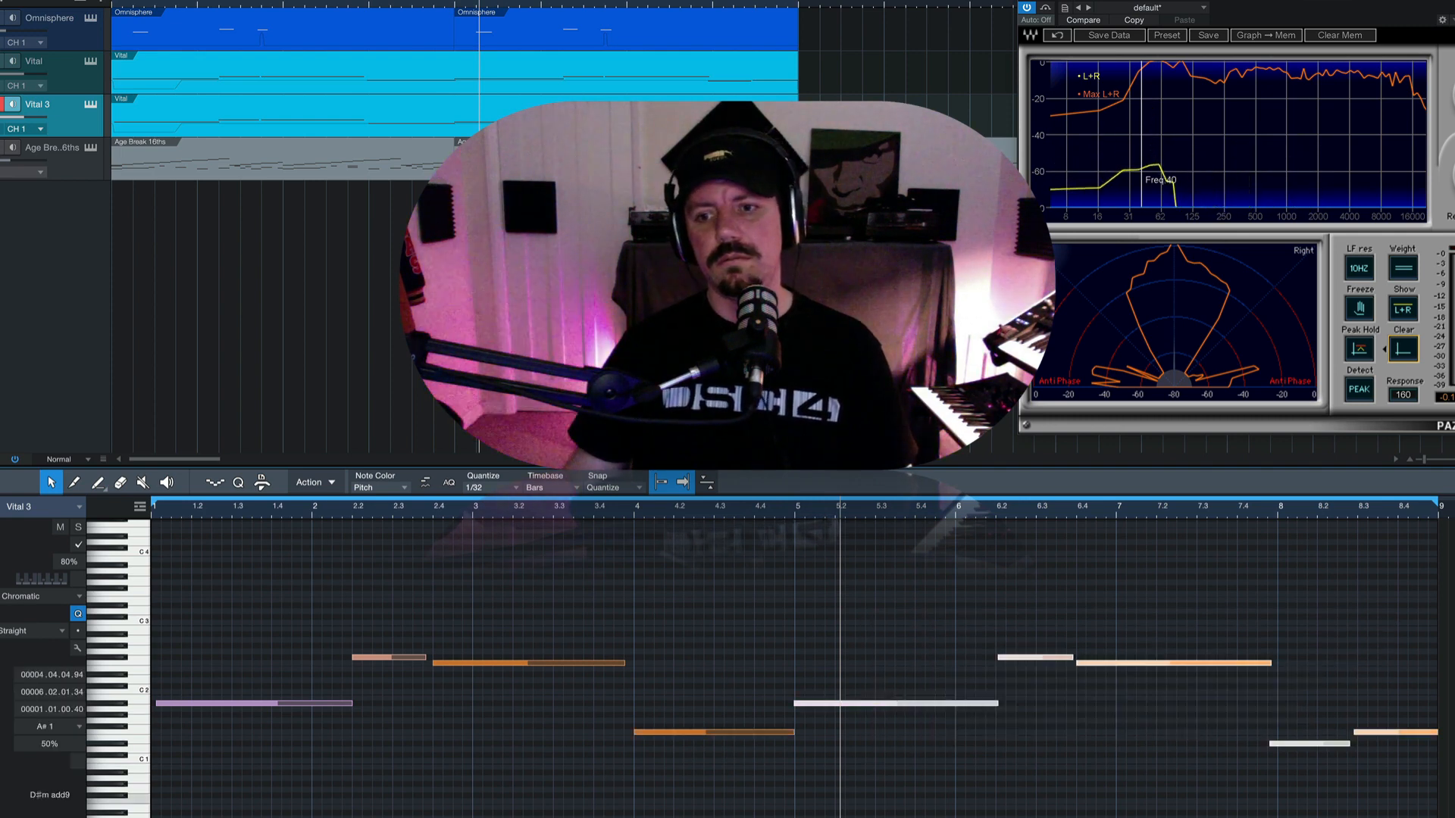
{"action": "left_click_drag", "start_coordinate": [861, 816], "coordinate": [1352, 597]}
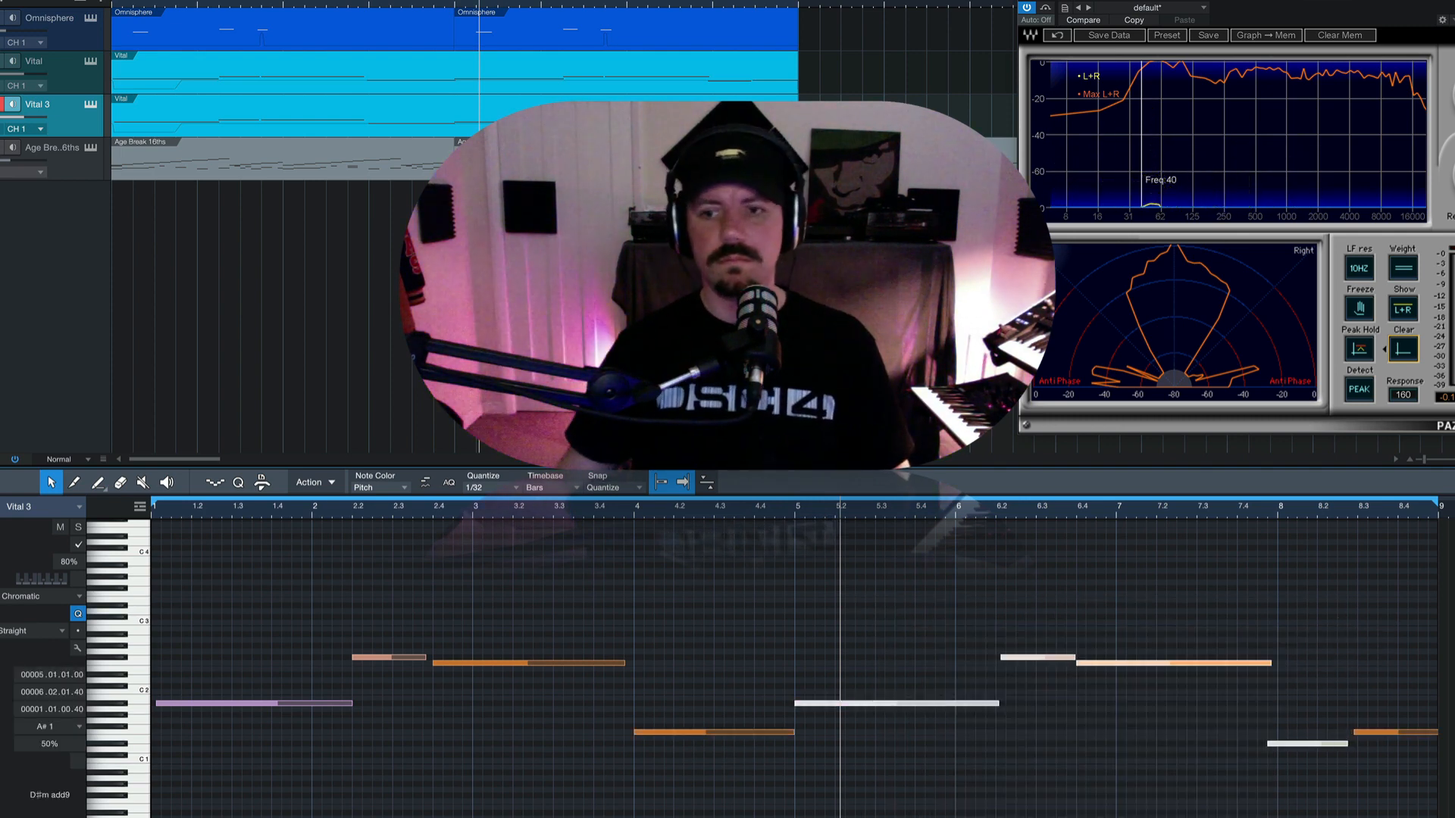
{"action": "left_click", "coordinate": [1294, 815]}
{"action": "left_click_drag", "start_coordinate": [1288, 745], "coordinate": [1293, 745]}
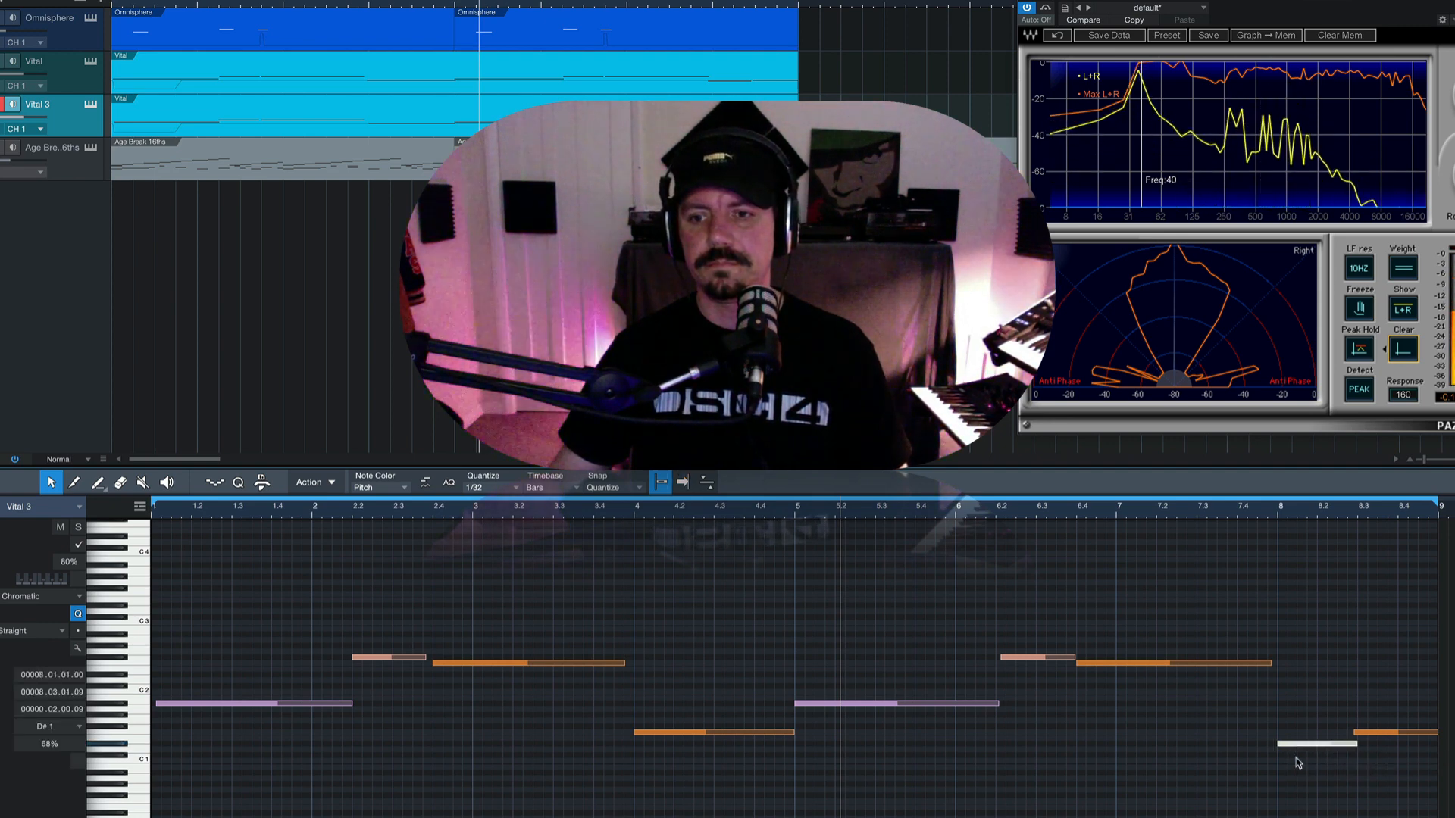
- Align the last F1 note to 8.3, the second F#2 note to 6.2, and the opening A#1 note to bar 1
{"action": "left_click", "coordinate": [1357, 732]}
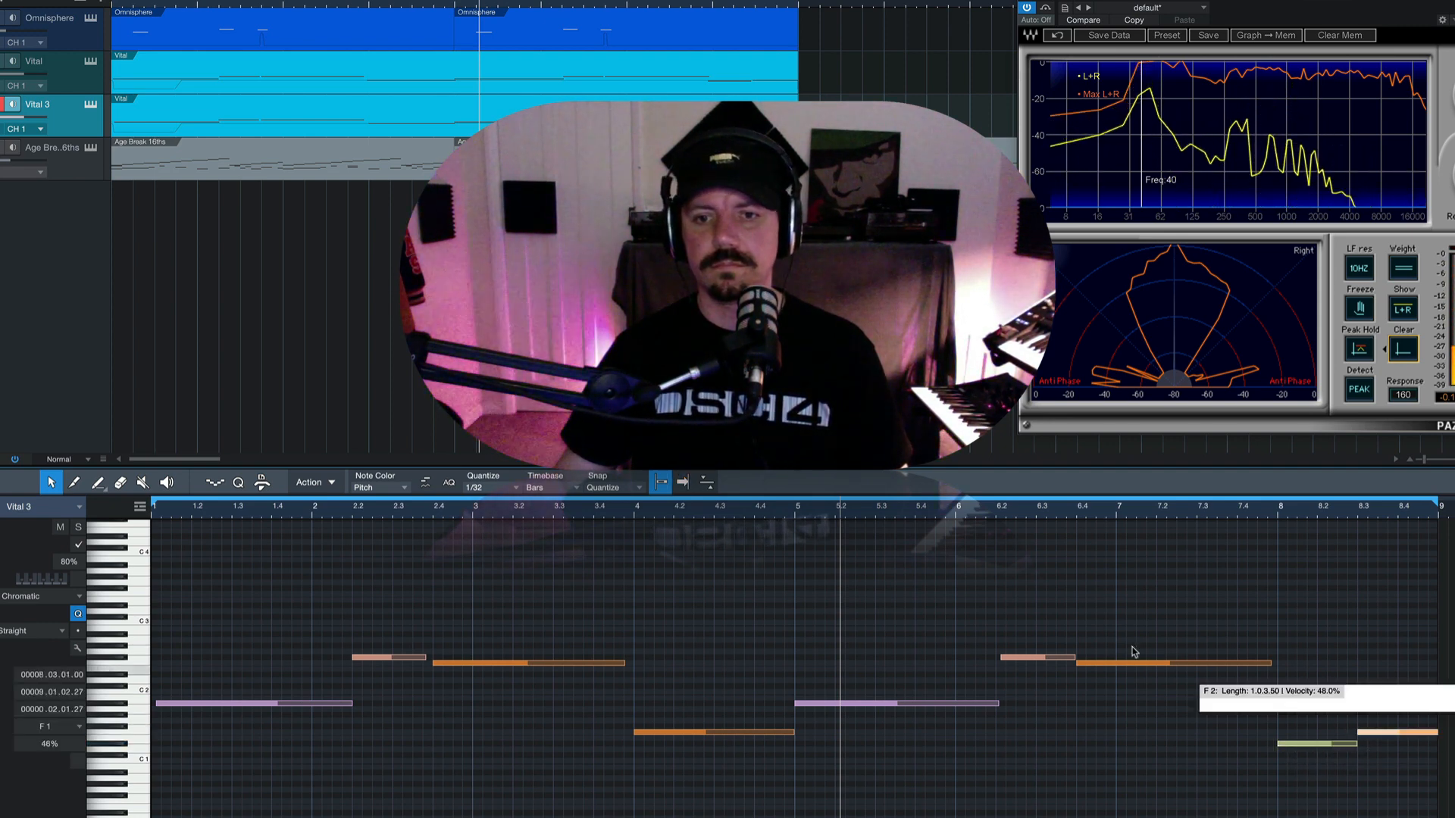
{"action": "left_click", "coordinate": [998, 659]}
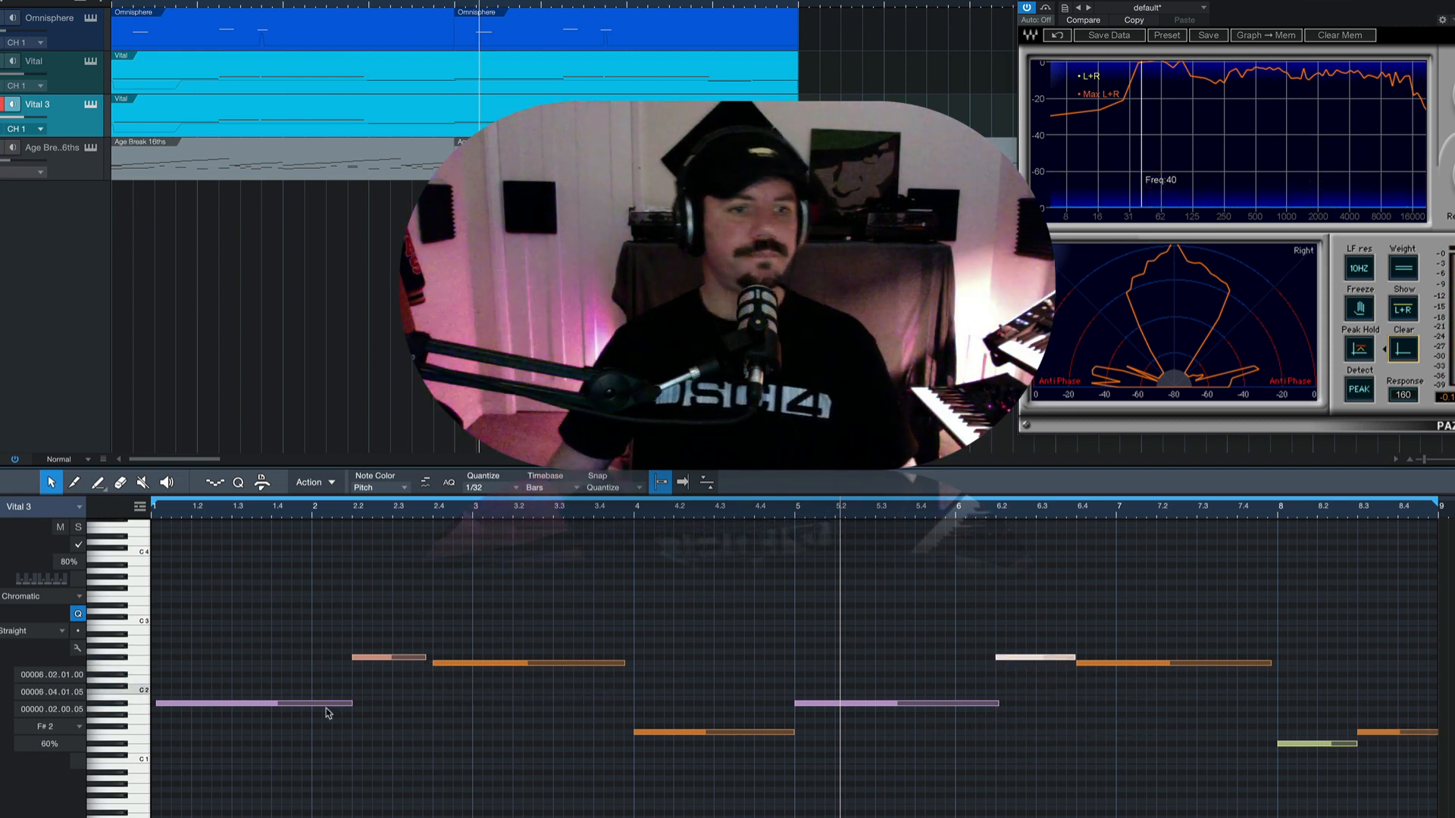
{"action": "left_click_drag", "start_coordinate": [182, 710], "coordinate": [177, 710]}
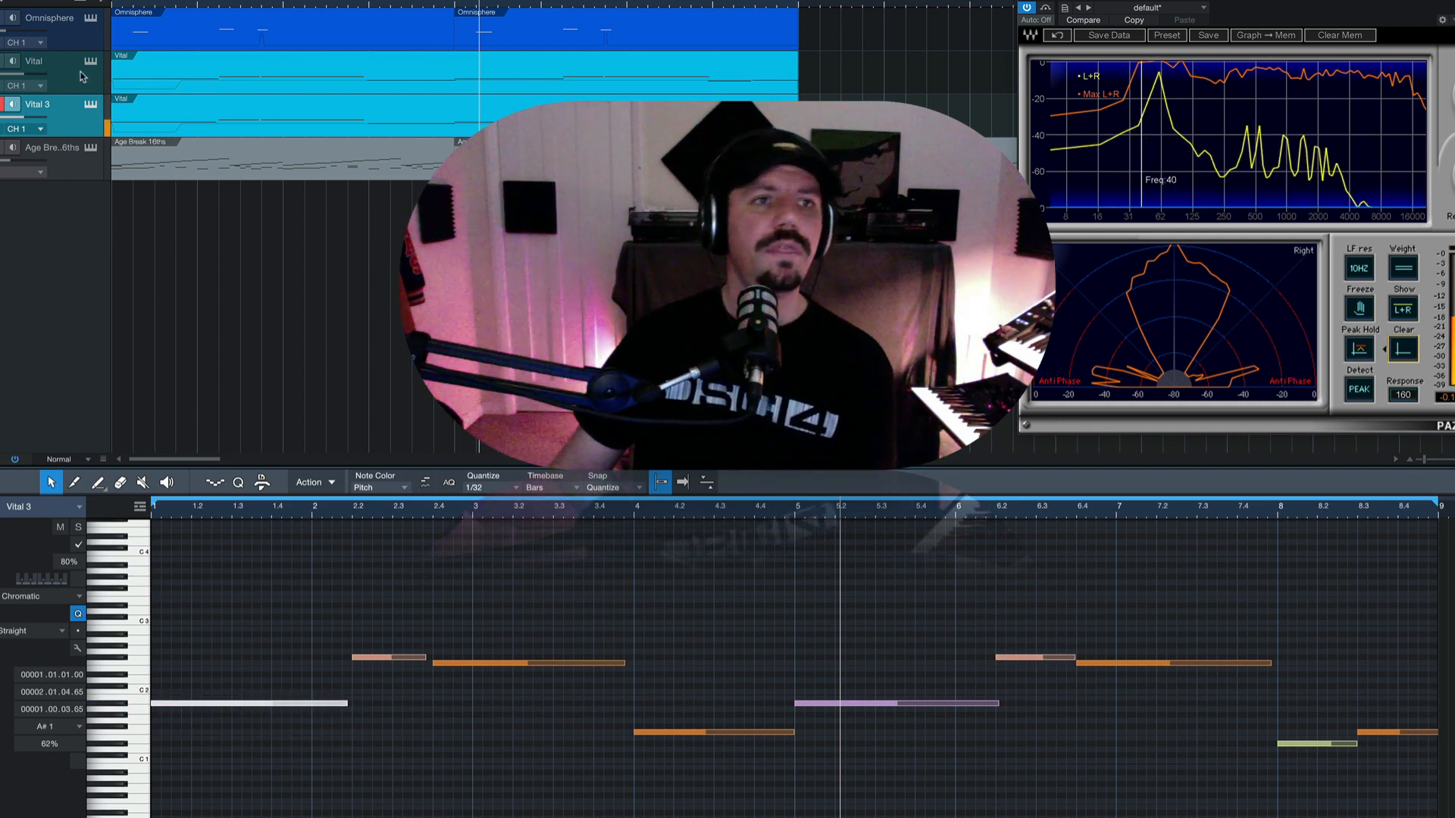
- Reopen Vital on the Vital 3 track and enable a Soft Clip distortion effect with about 7.1 dB of drive
{"action": "left_click", "coordinate": [92, 103]}
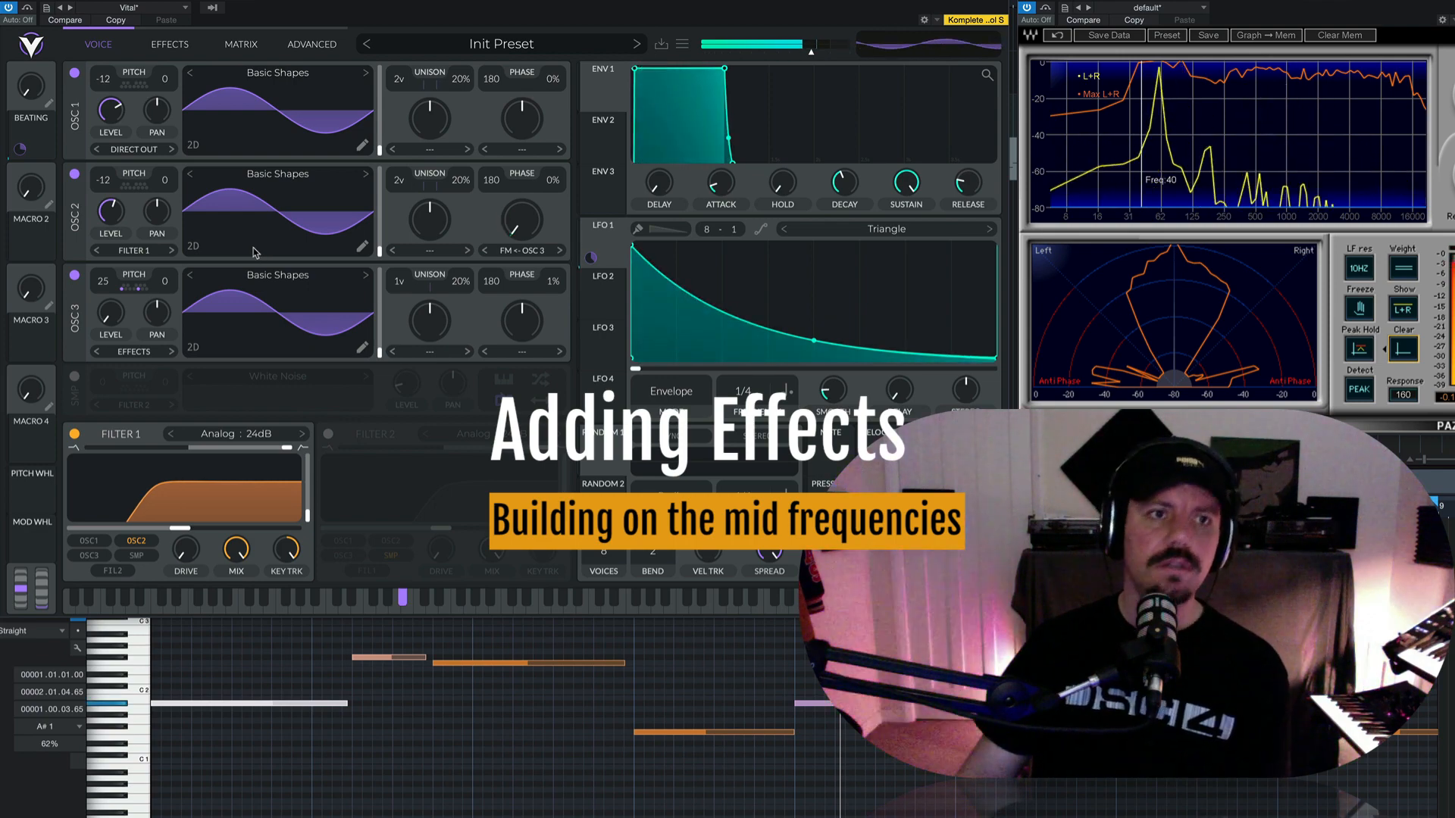
{"action": "left_click", "coordinate": [174, 47]}
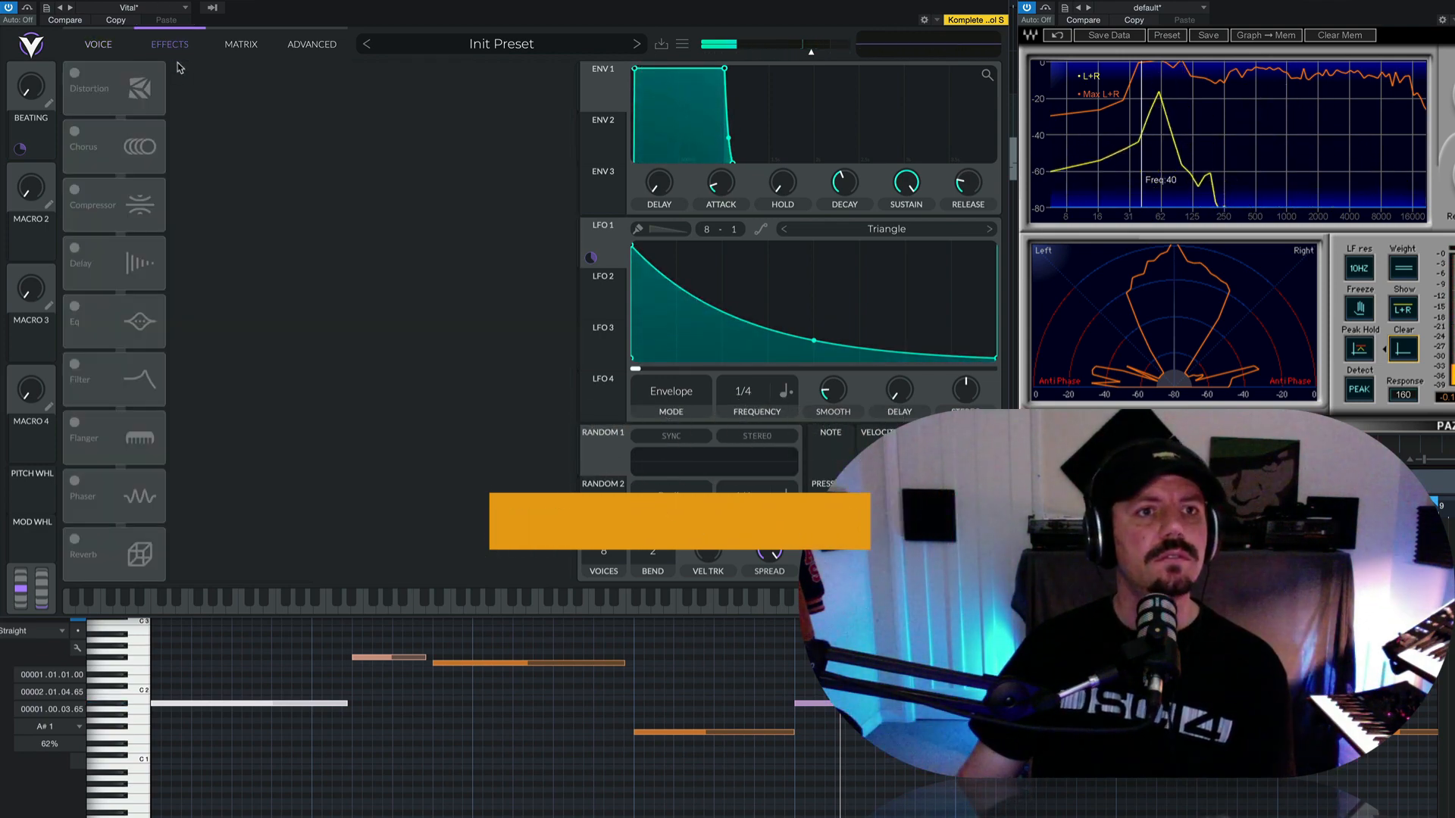
{"action": "left_click", "coordinate": [73, 74]}
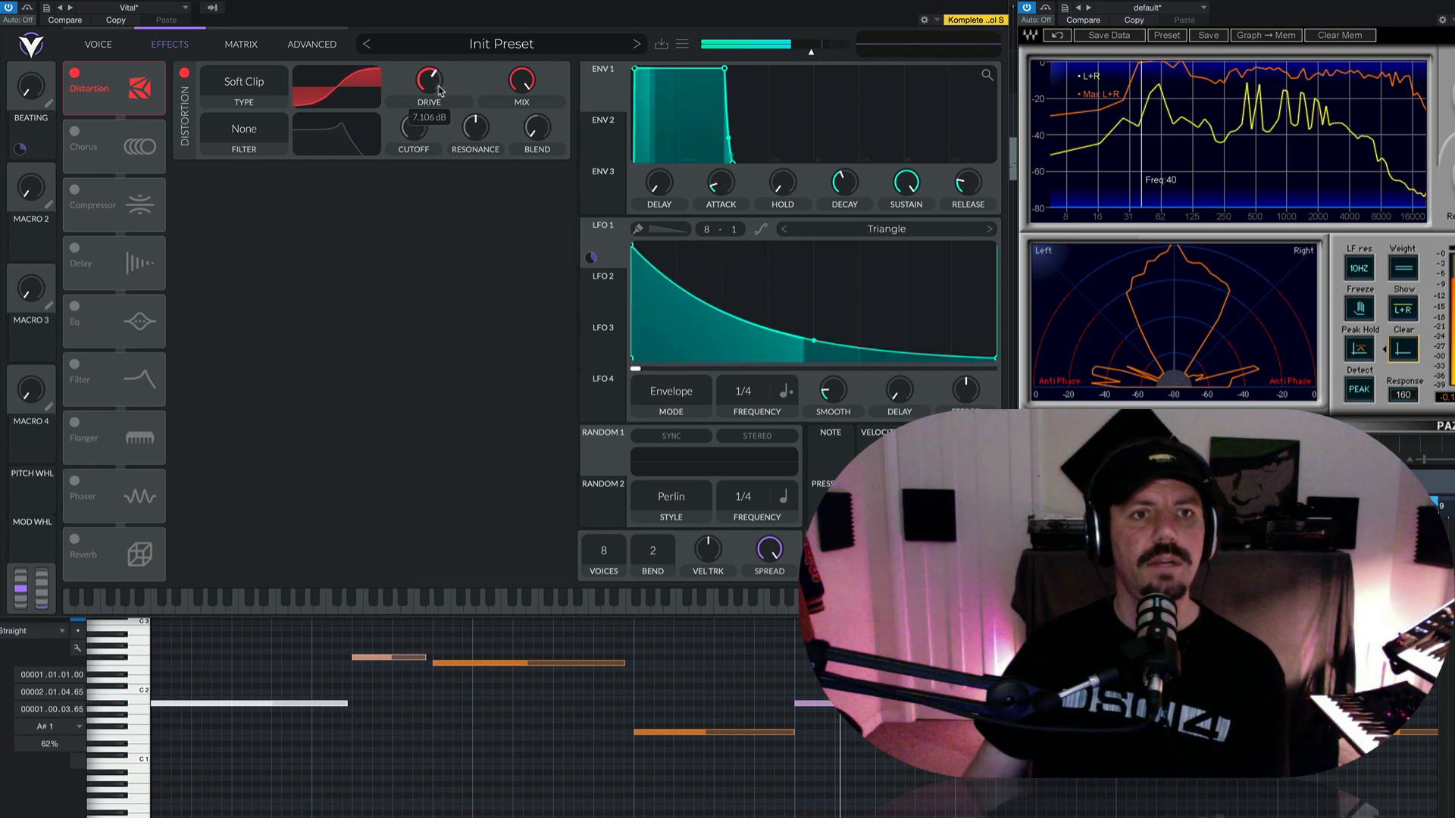
- Enable the Delay effect and place it directly after Distortion in the effects chain
{"action": "left_click", "coordinate": [75, 249]}
{"action": "left_click_drag", "start_coordinate": [150, 267], "coordinate": [140, 147]}
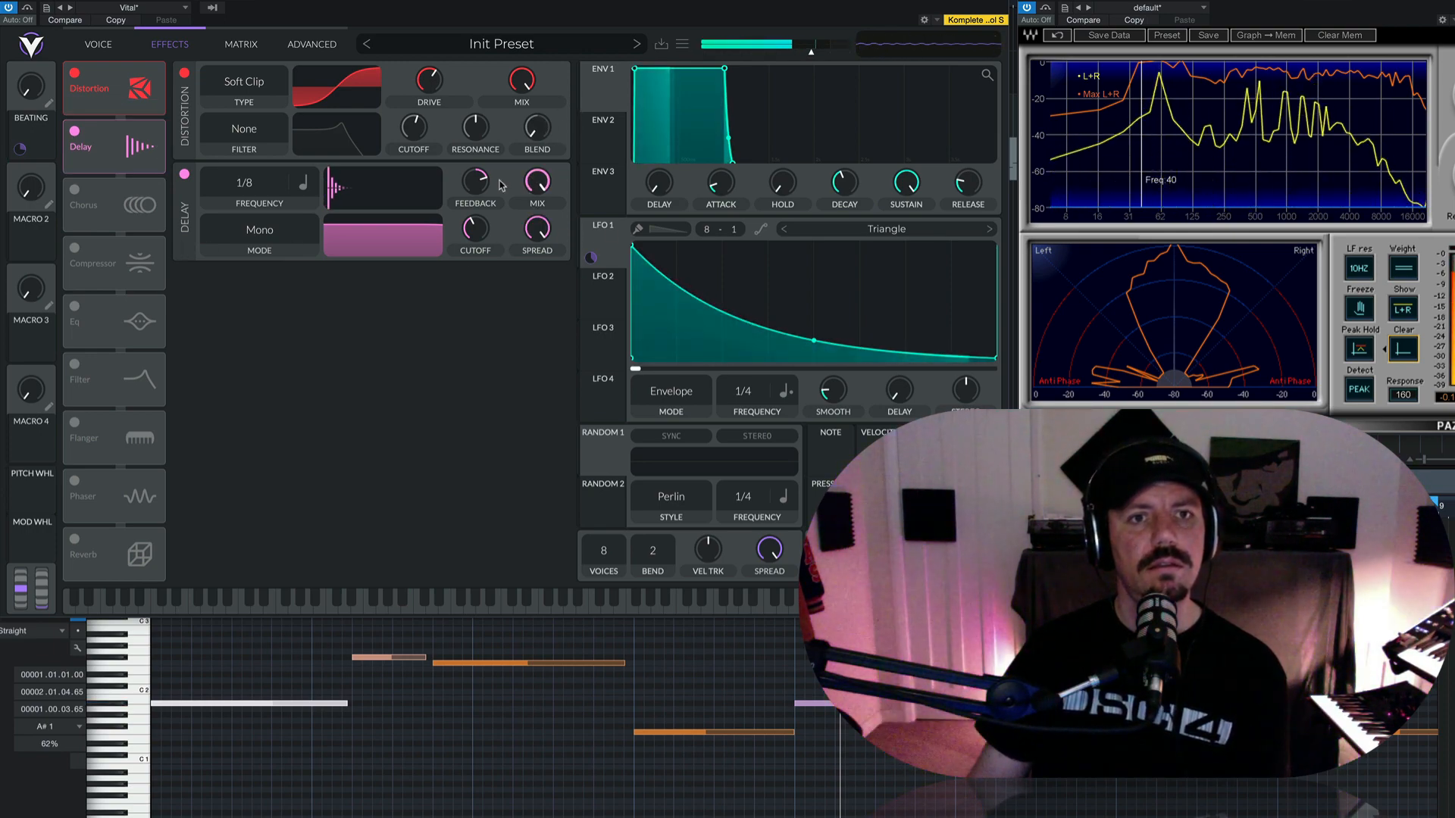
- Switch off oscillator 1 and reshape the Delay's filter into a narrower band with a raised cutoff and reduced spread
{"action": "left_click", "coordinate": [97, 44]}
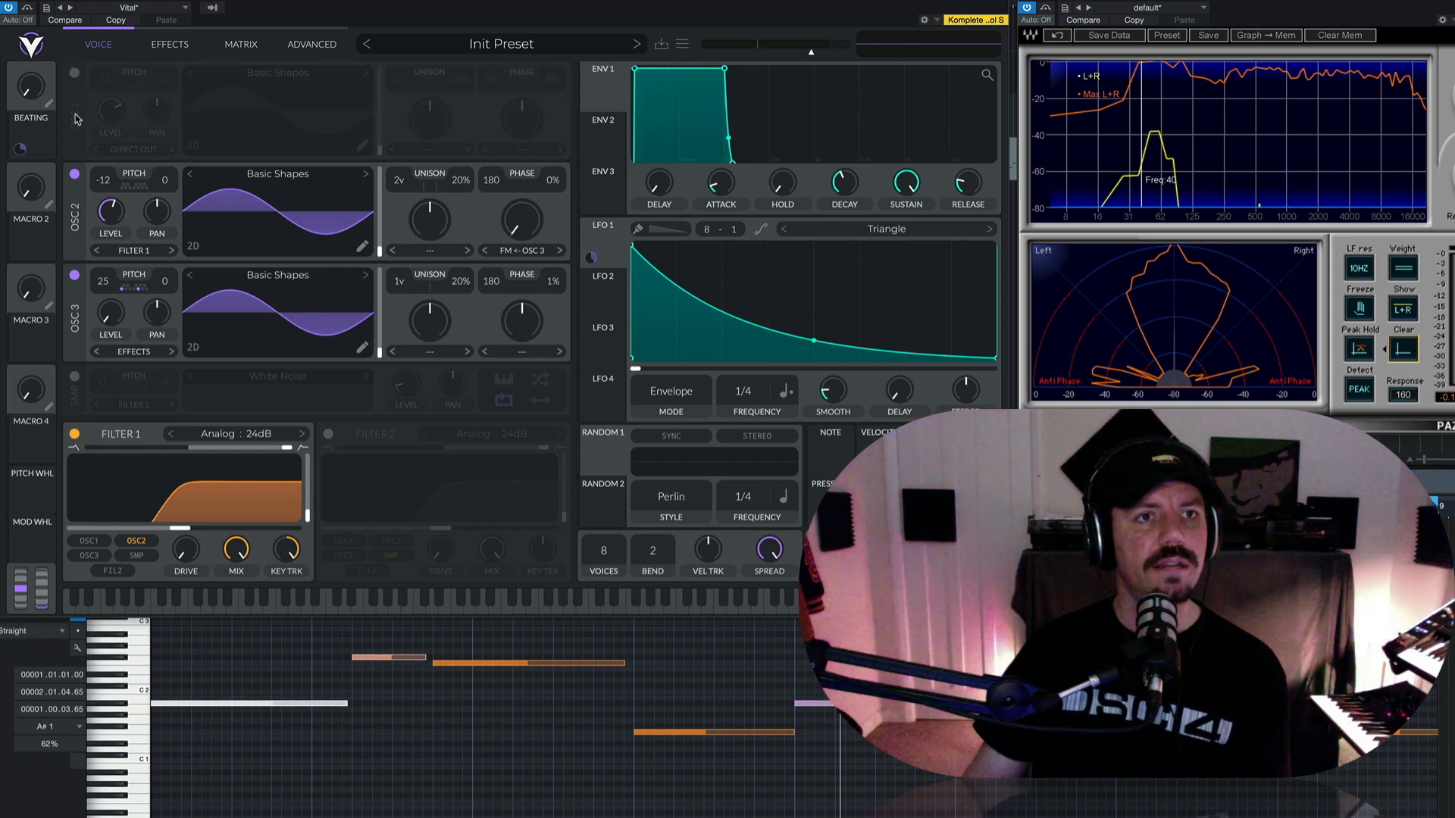
{"action": "left_click", "coordinate": [168, 45]}
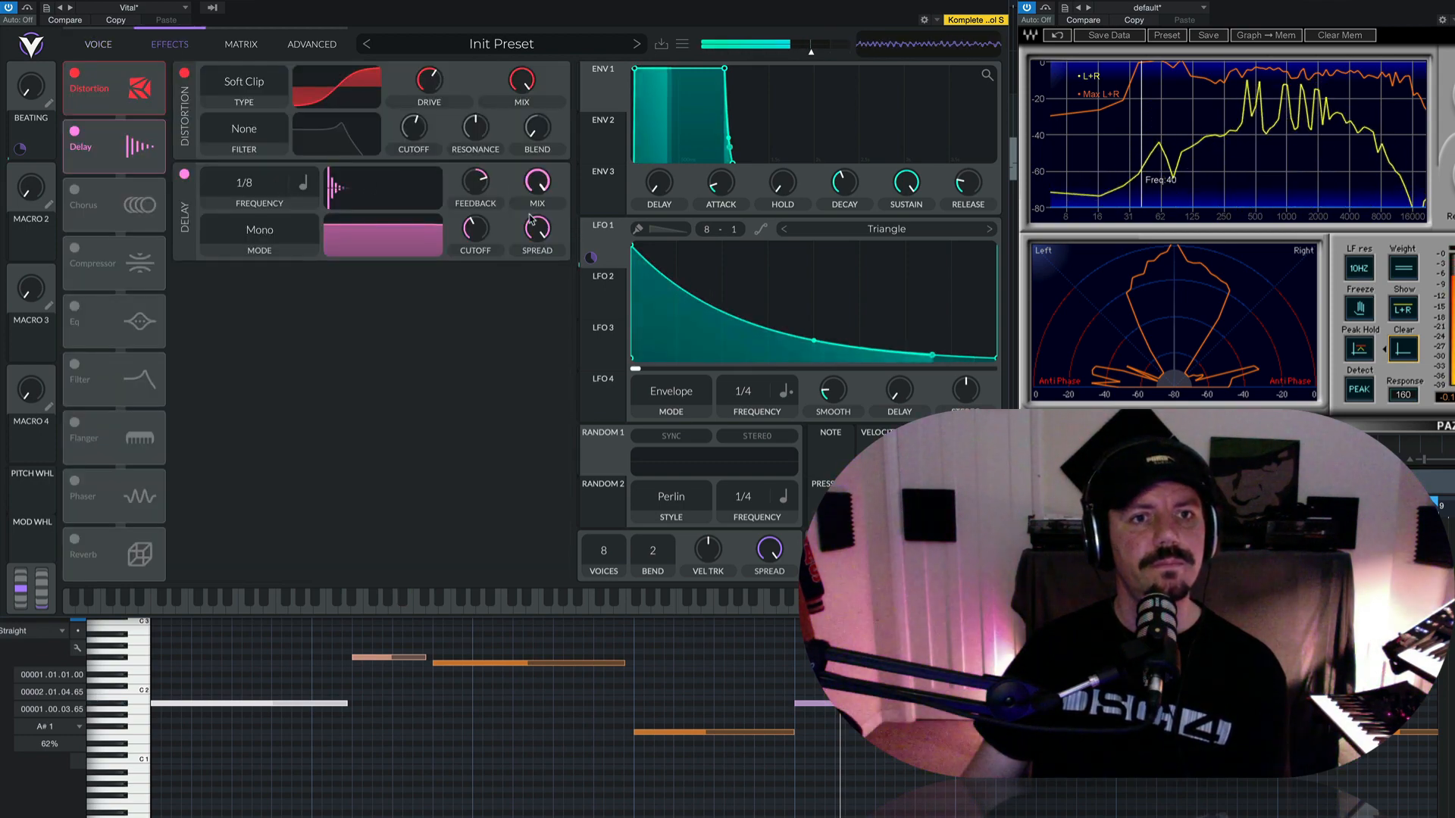
{"action": "left_click_drag", "start_coordinate": [538, 184], "coordinate": [540, 194]}
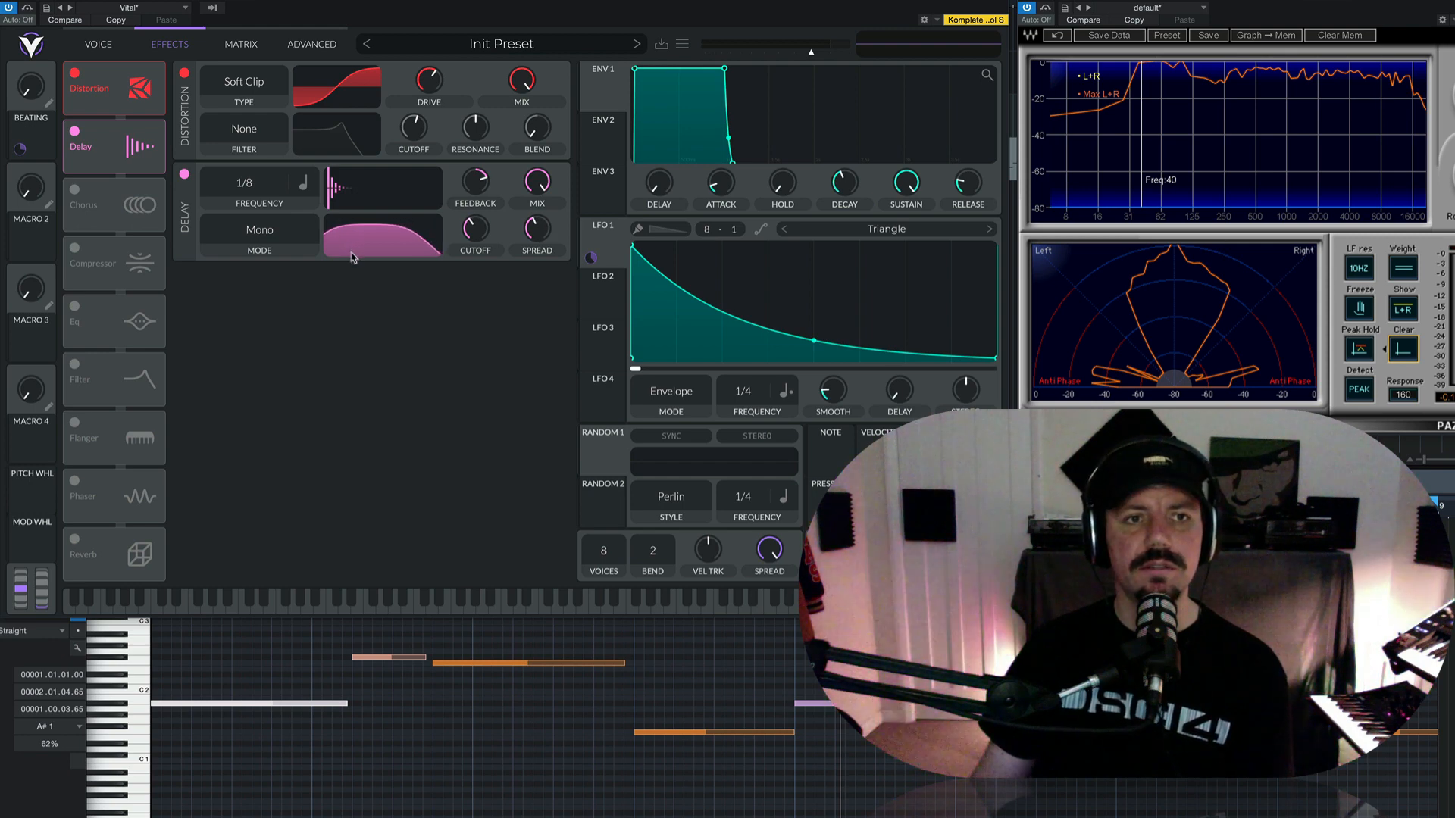
{"action": "mouse_move", "coordinate": [364, 271]}
{"action": "left_mouse_down"}
{"action": "mouse_move", "coordinate": [399, 272]}
{"action": "mouse_move", "coordinate": [369, 275]}
{"action": "left_mouse_up"}
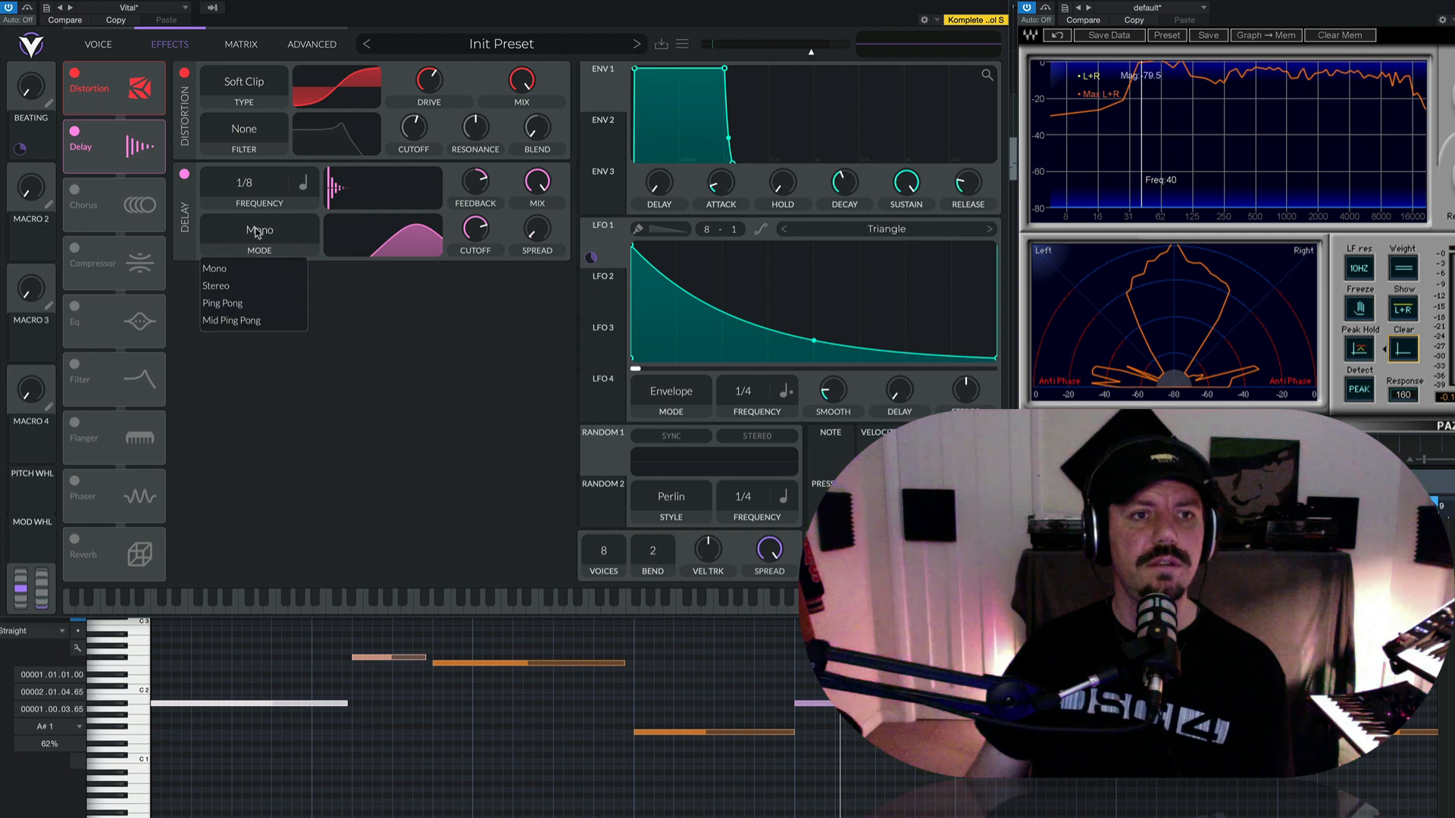
- Set the Delay to Ping Pong with a 1/4 time and a dotted 1/4 time, and lower its mix
{"action": "left_click", "coordinate": [253, 304]}
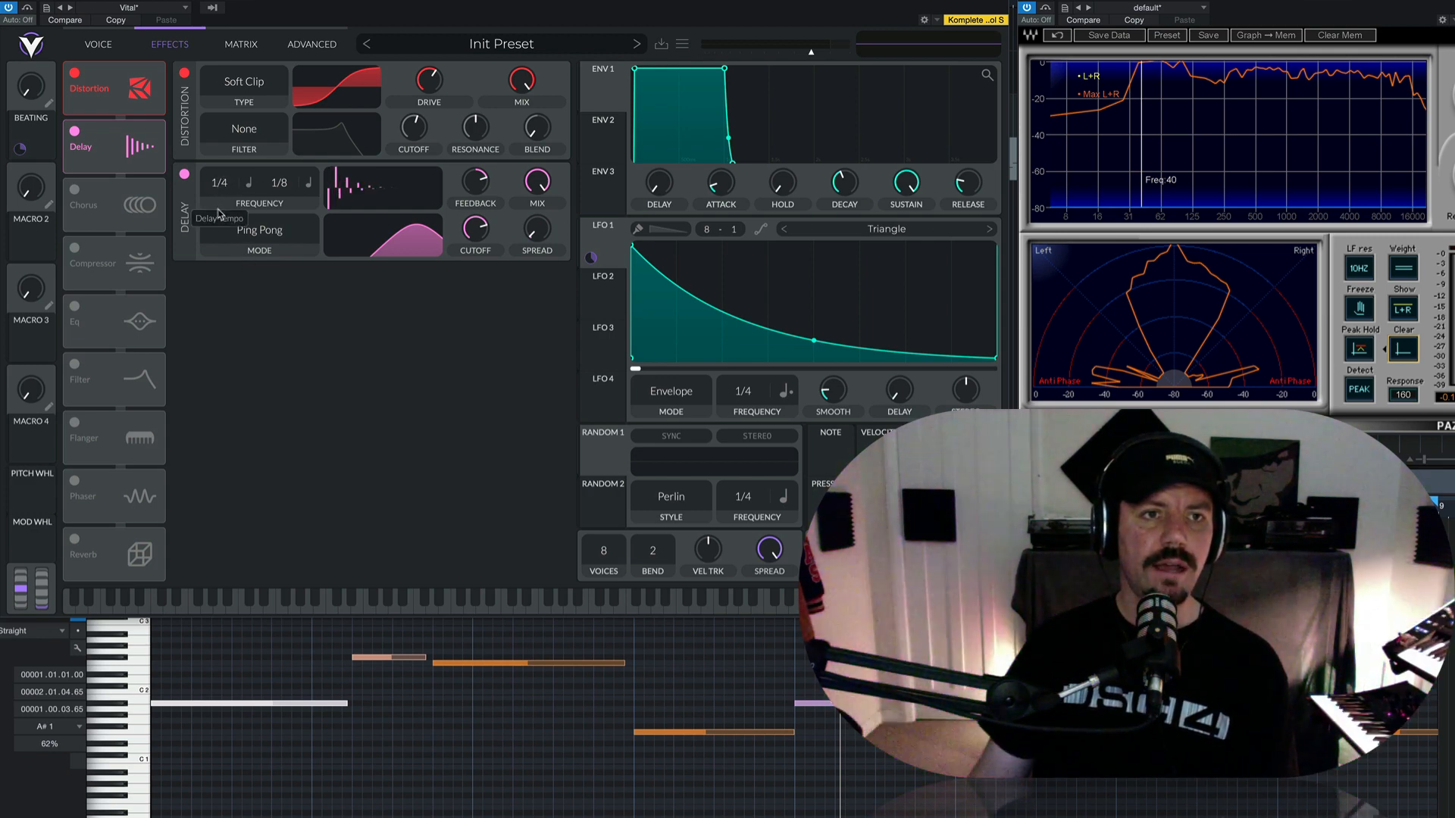
{"action": "left_click", "coordinate": [308, 187]}
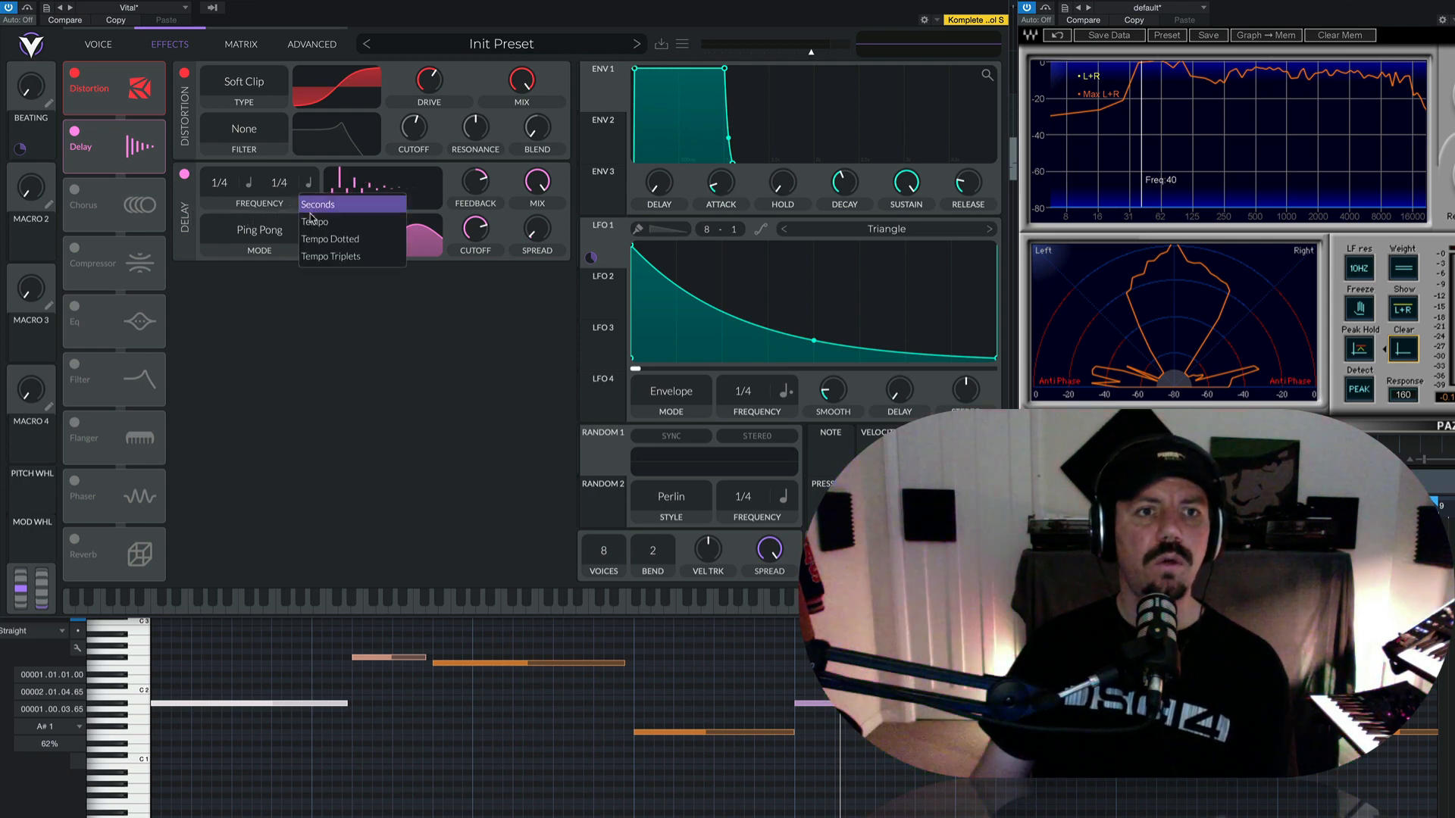
{"action": "left_click", "coordinate": [317, 240]}
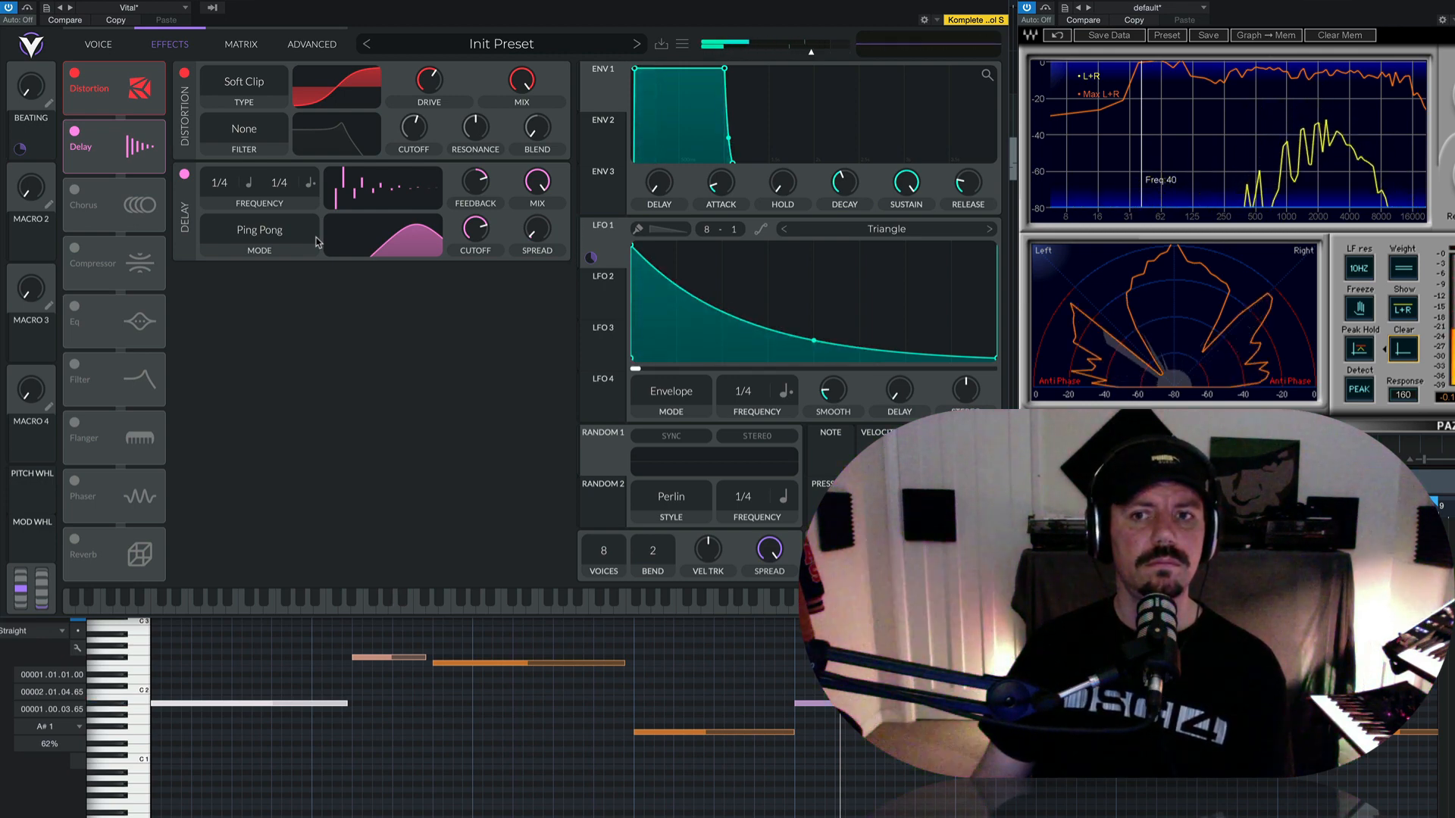
{"action": "left_click_drag", "start_coordinate": [555, 189], "coordinate": [541, 186]}
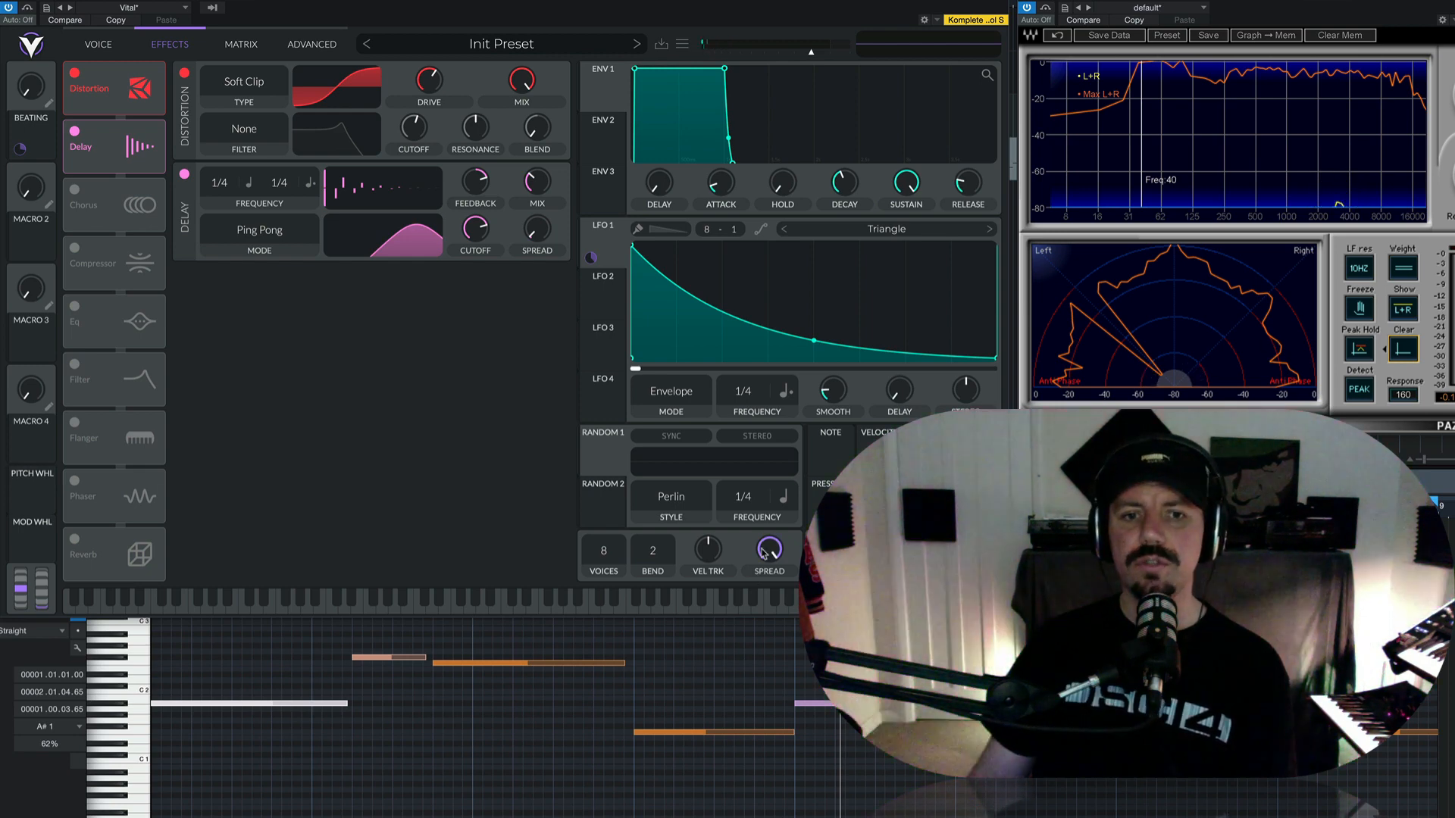
- Reduce the synth's overall stereo spread against a cleared analyzer, and switch oscillator 1 back on
{"action": "left_click", "coordinate": [1402, 350]}
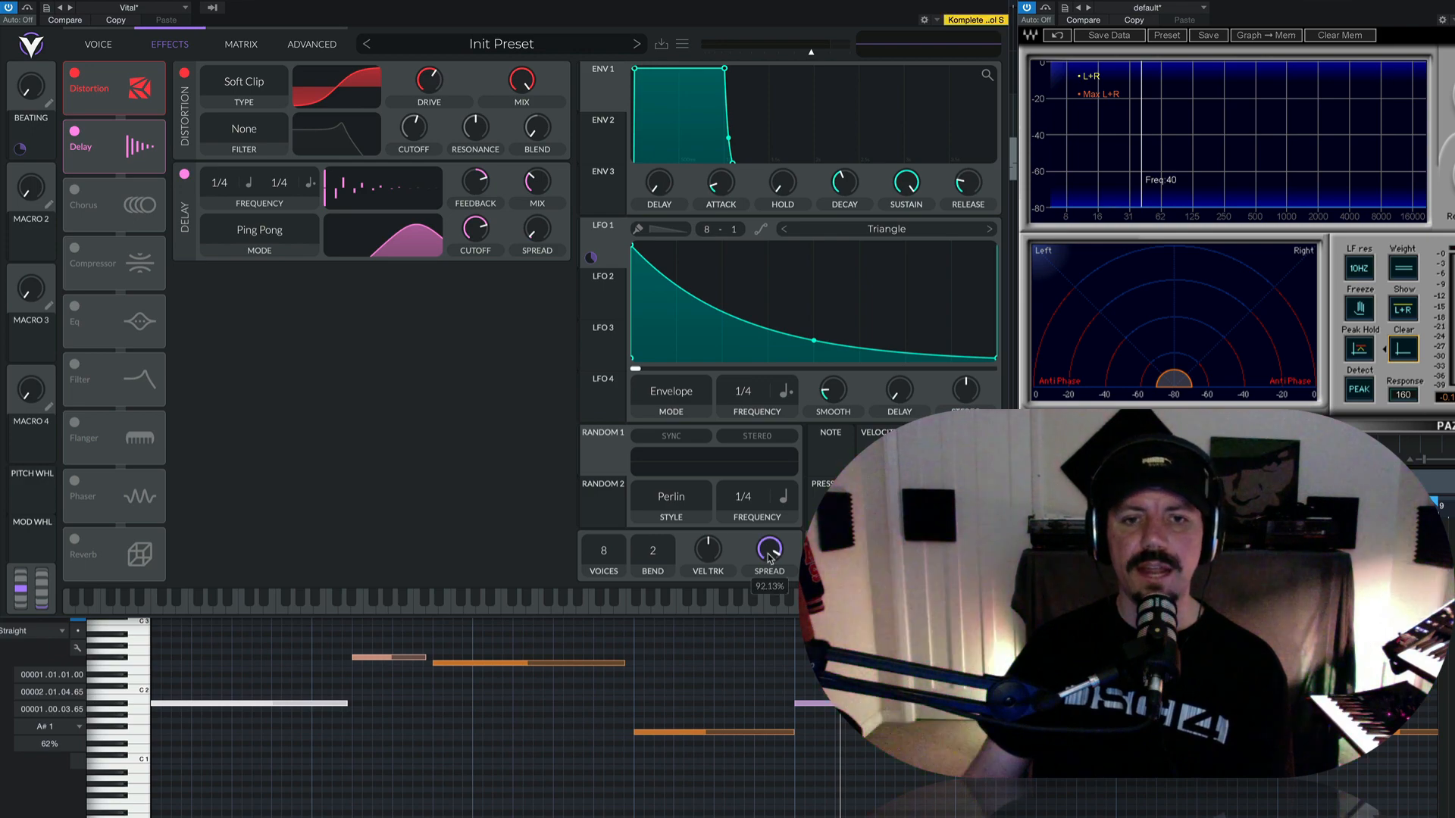
{"action": "left_click_drag", "start_coordinate": [768, 568], "coordinate": [769, 574]}
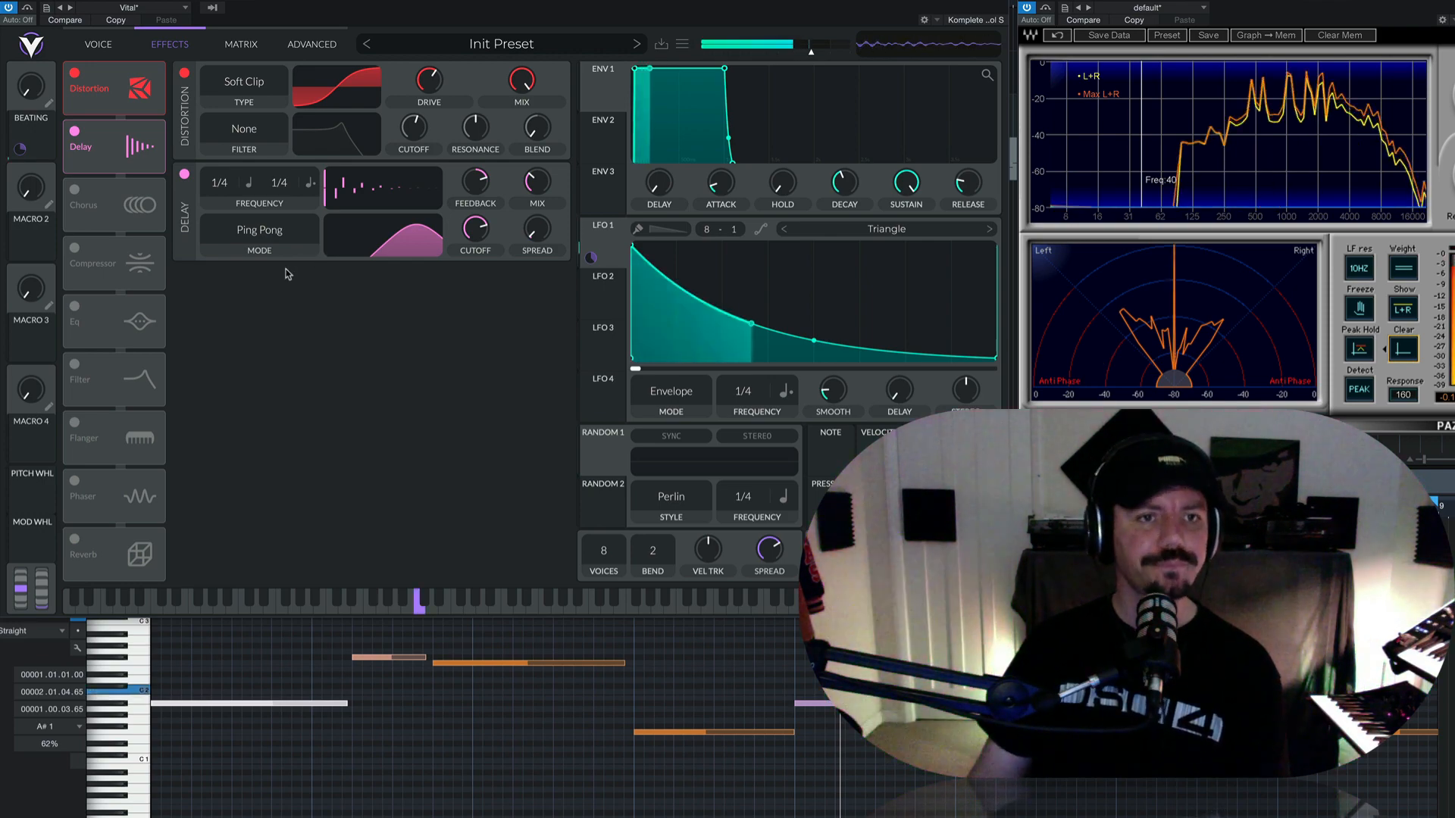
{"action": "left_click", "coordinate": [98, 47]}
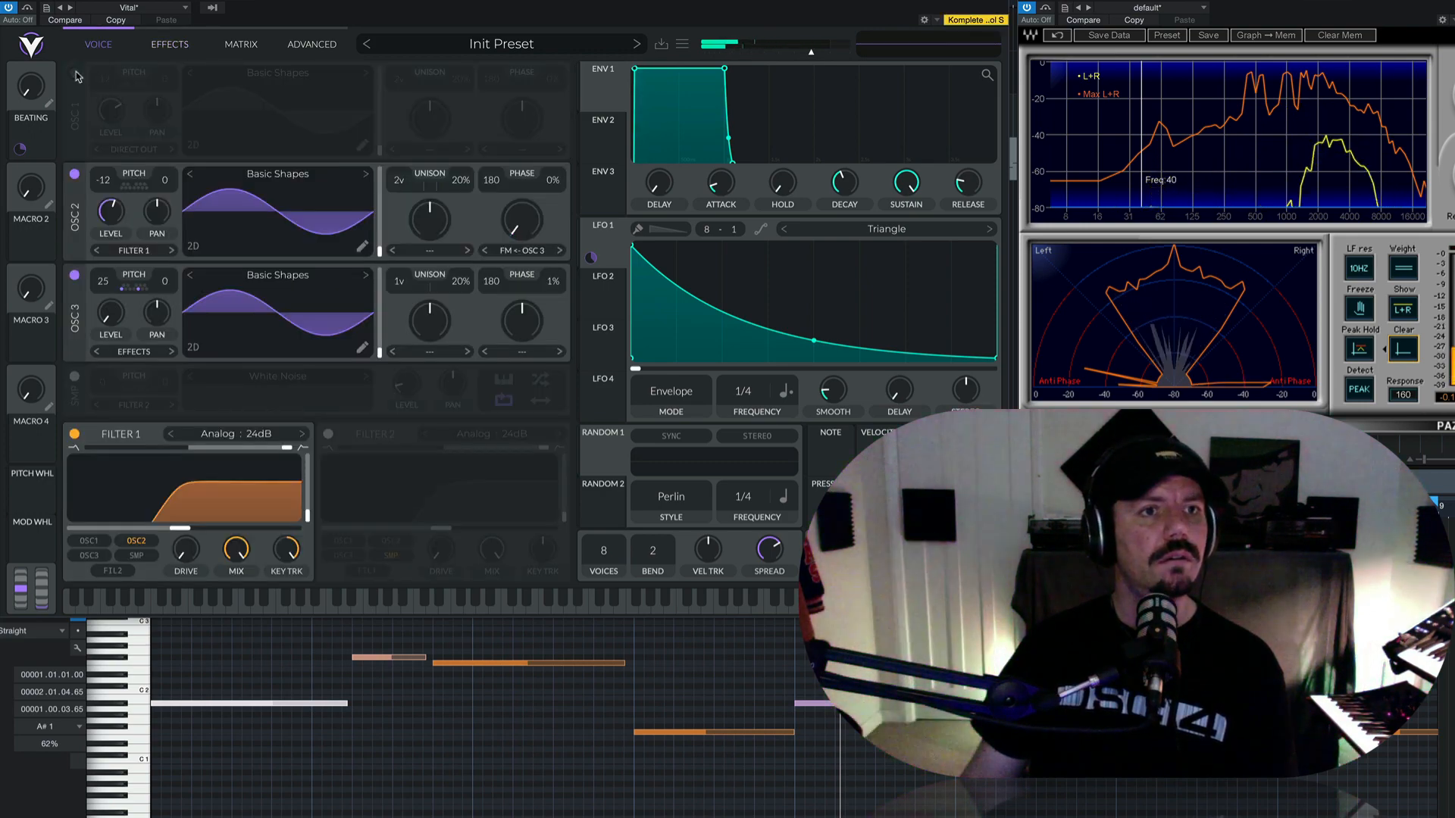
{"action": "left_click", "coordinate": [75, 73]}
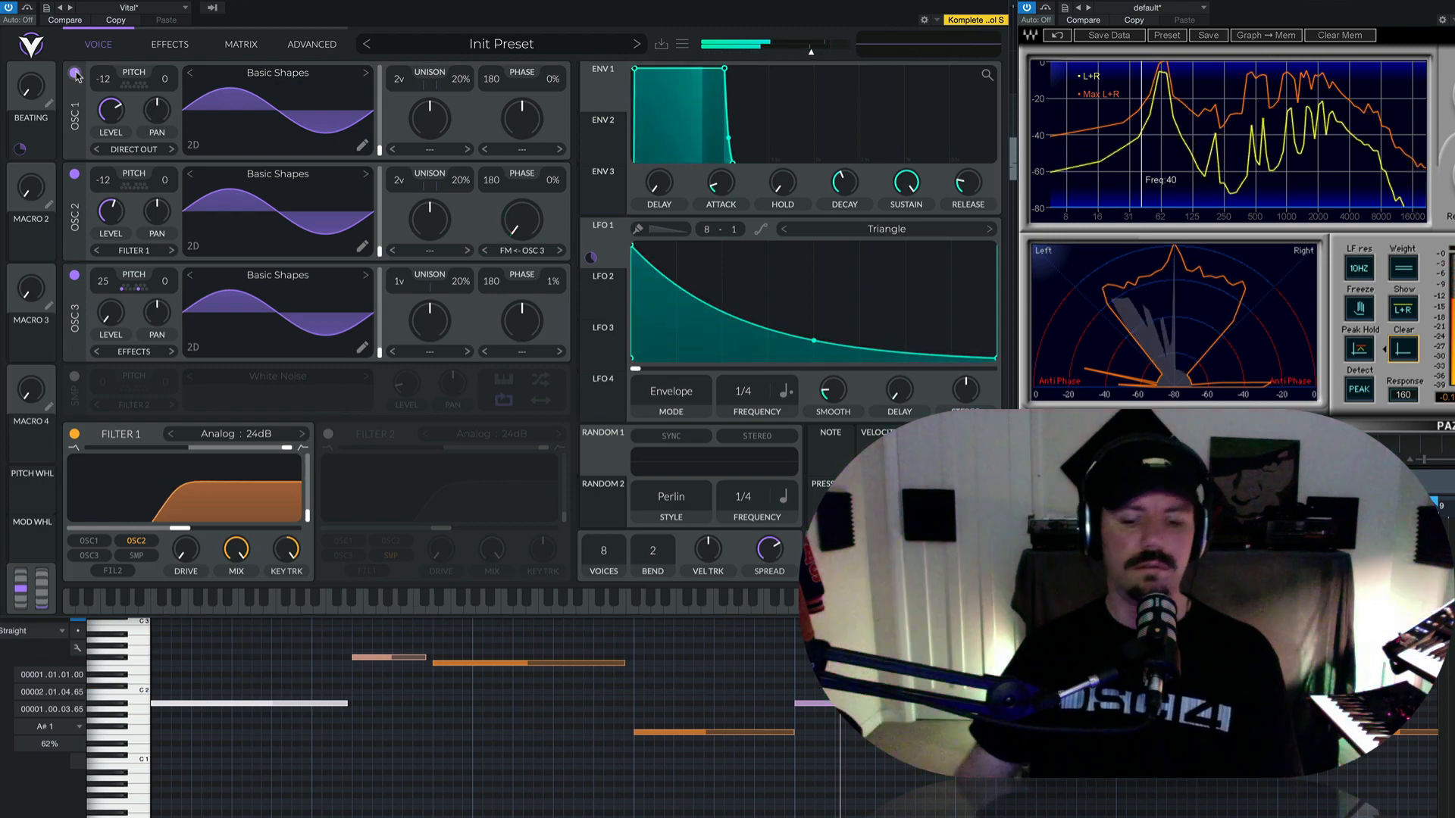
- Set both Delay times to 1/8, and enable Reverb, placing it directly after Delay in the effects chain
{"action": "left_click", "coordinate": [175, 46]}
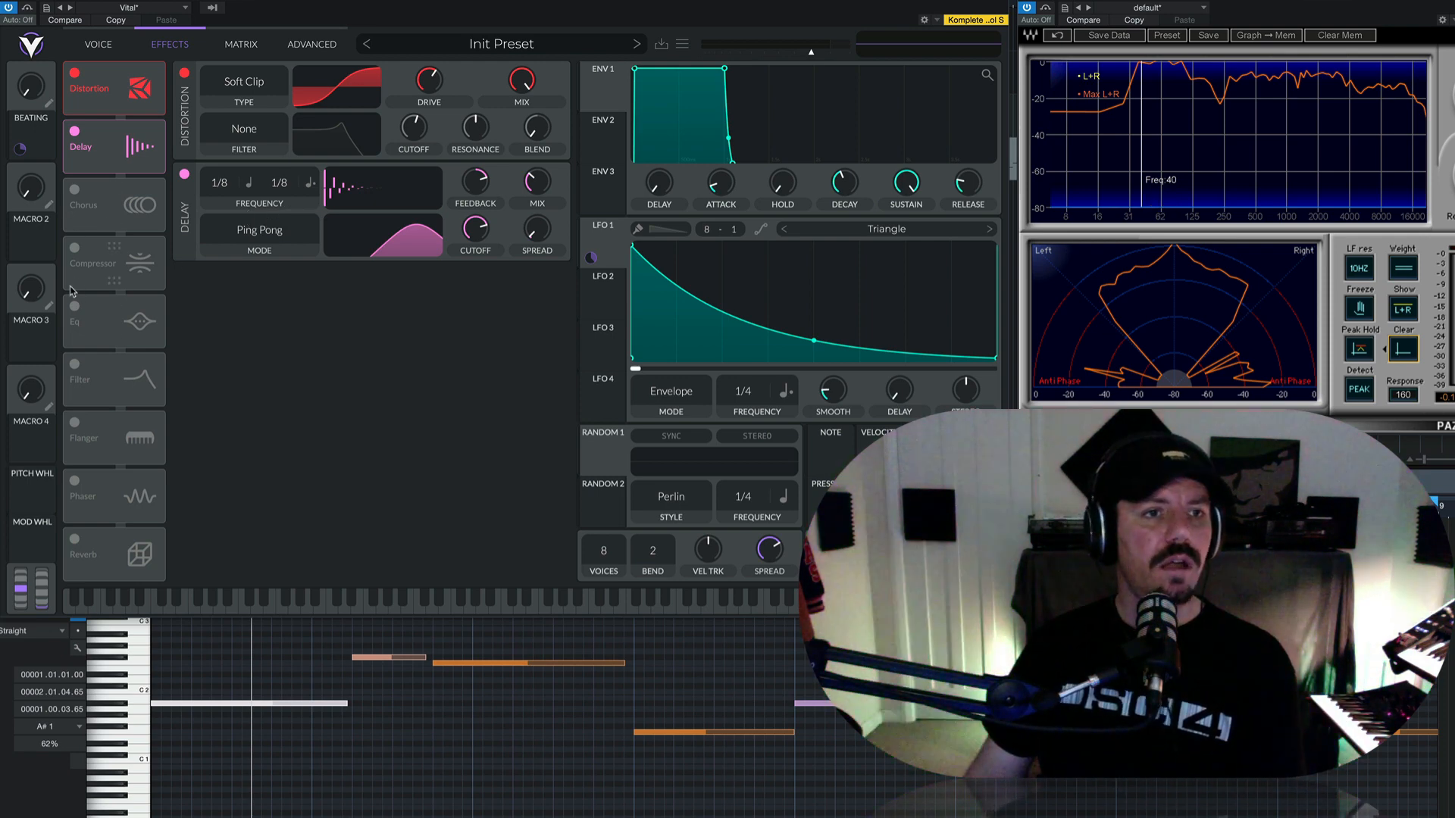
{"action": "left_click", "coordinate": [75, 539]}
{"action": "left_click_drag", "start_coordinate": [90, 550], "coordinate": [132, 239]}
- Switch off oscillator 1 and raise the Reverb's pre low cut
{"action": "left_click", "coordinate": [98, 44]}
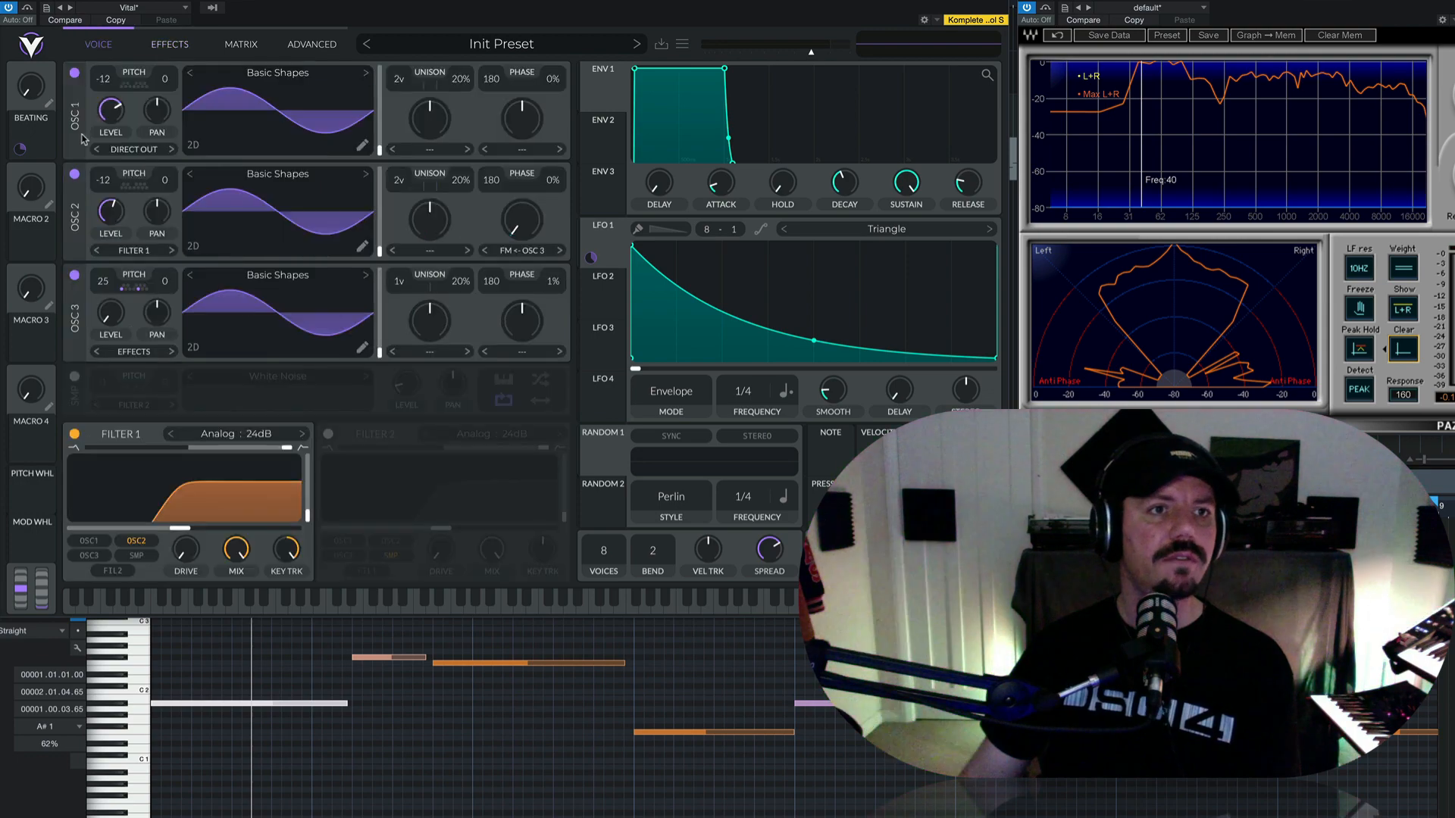
{"action": "left_click", "coordinate": [74, 74]}
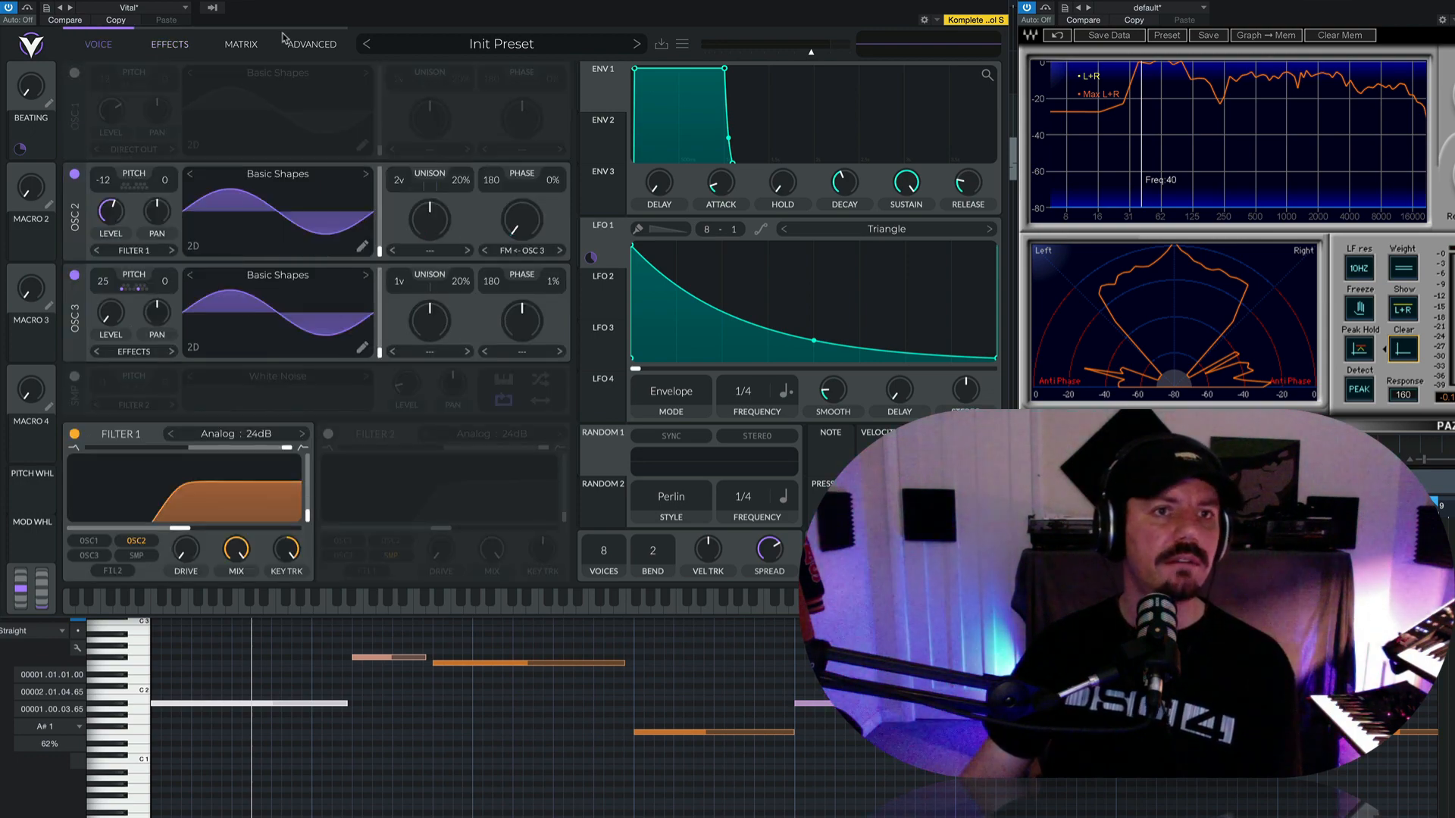
{"action": "left_click", "coordinate": [170, 44]}
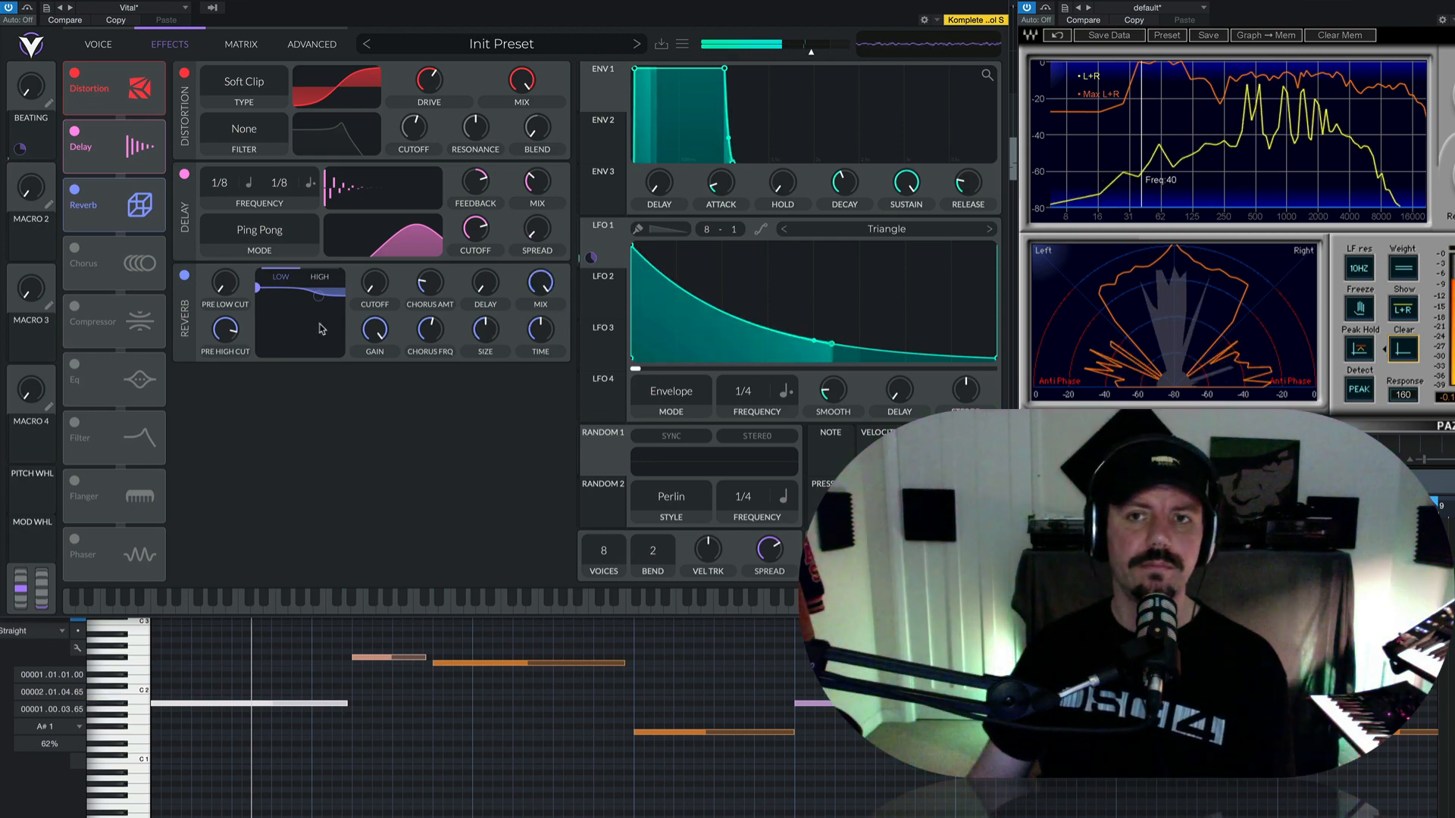
{"action": "left_click_drag", "start_coordinate": [224, 289], "coordinate": [230, 270]}
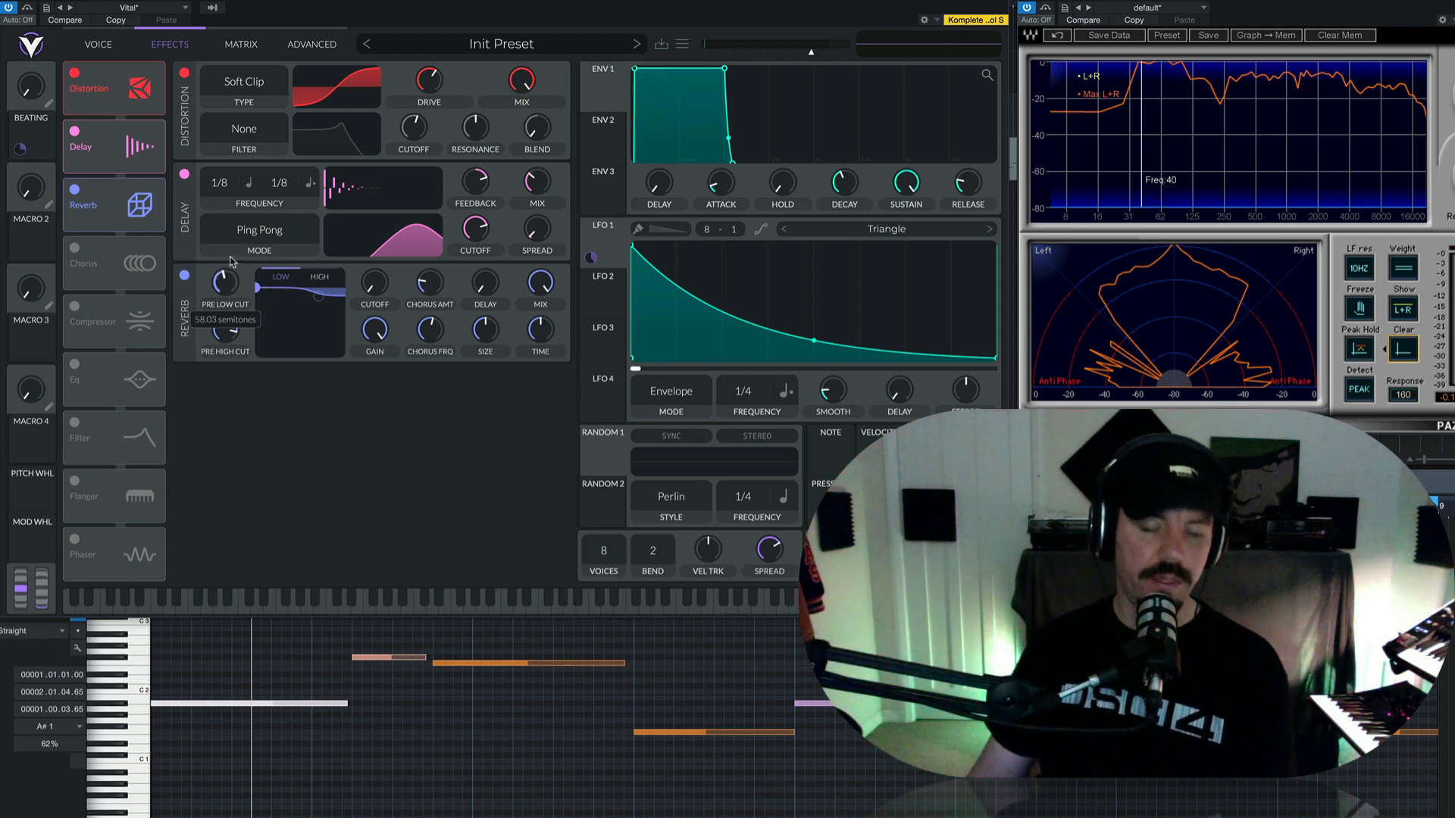
{"action": "mouse_move", "coordinate": [231, 261]}
{"action": "left_mouse_down"}
{"action": "mouse_move", "coordinate": [236, 227]}
{"action": "mouse_move", "coordinate": [233, 263]}
{"action": "left_mouse_up"}
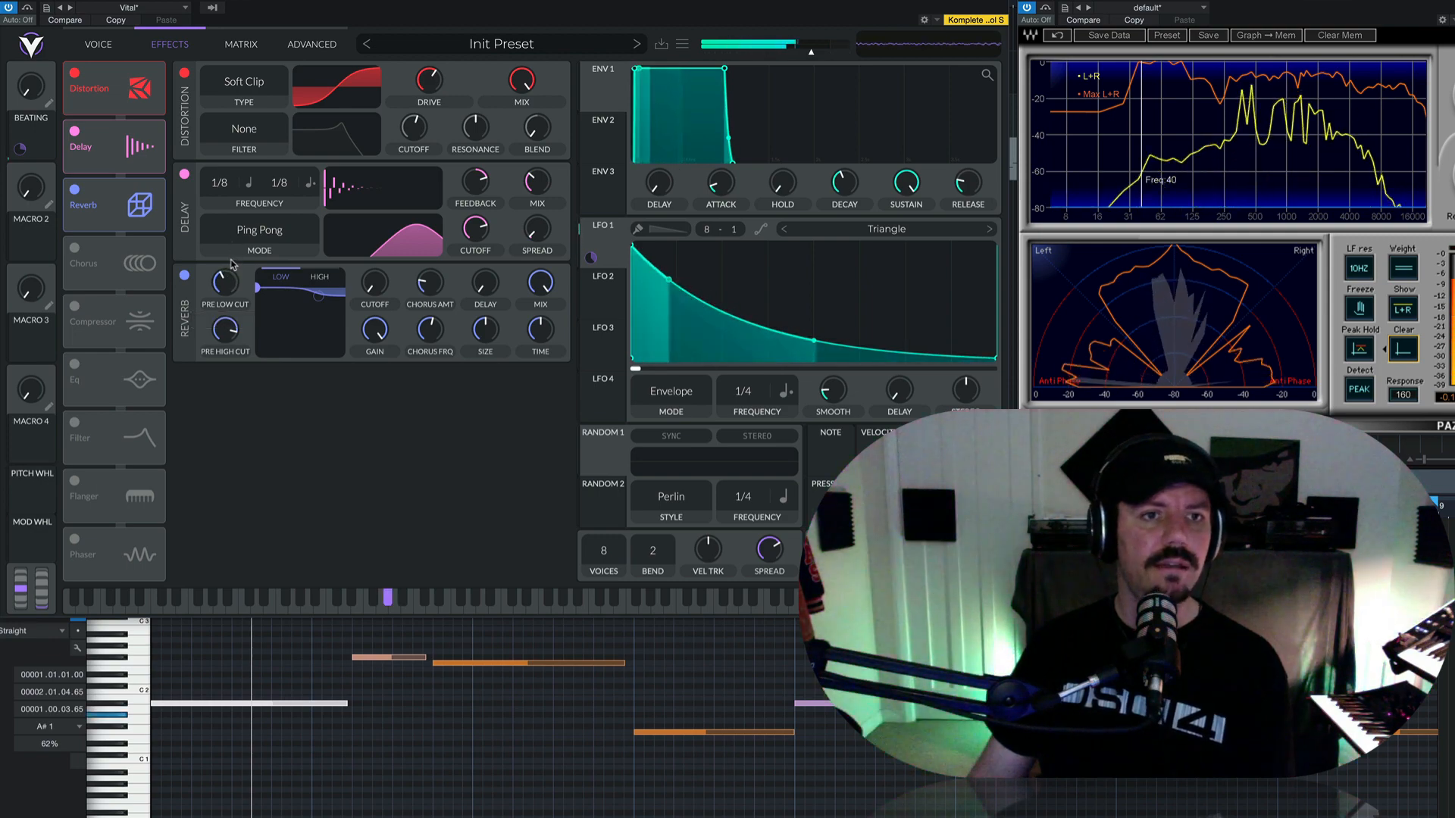
- Raise the Reverb's low shelf cutoff, pull down its low and high shelf gains, and lower its mix
{"action": "left_click_drag", "start_coordinate": [262, 291], "coordinate": [273, 330]}
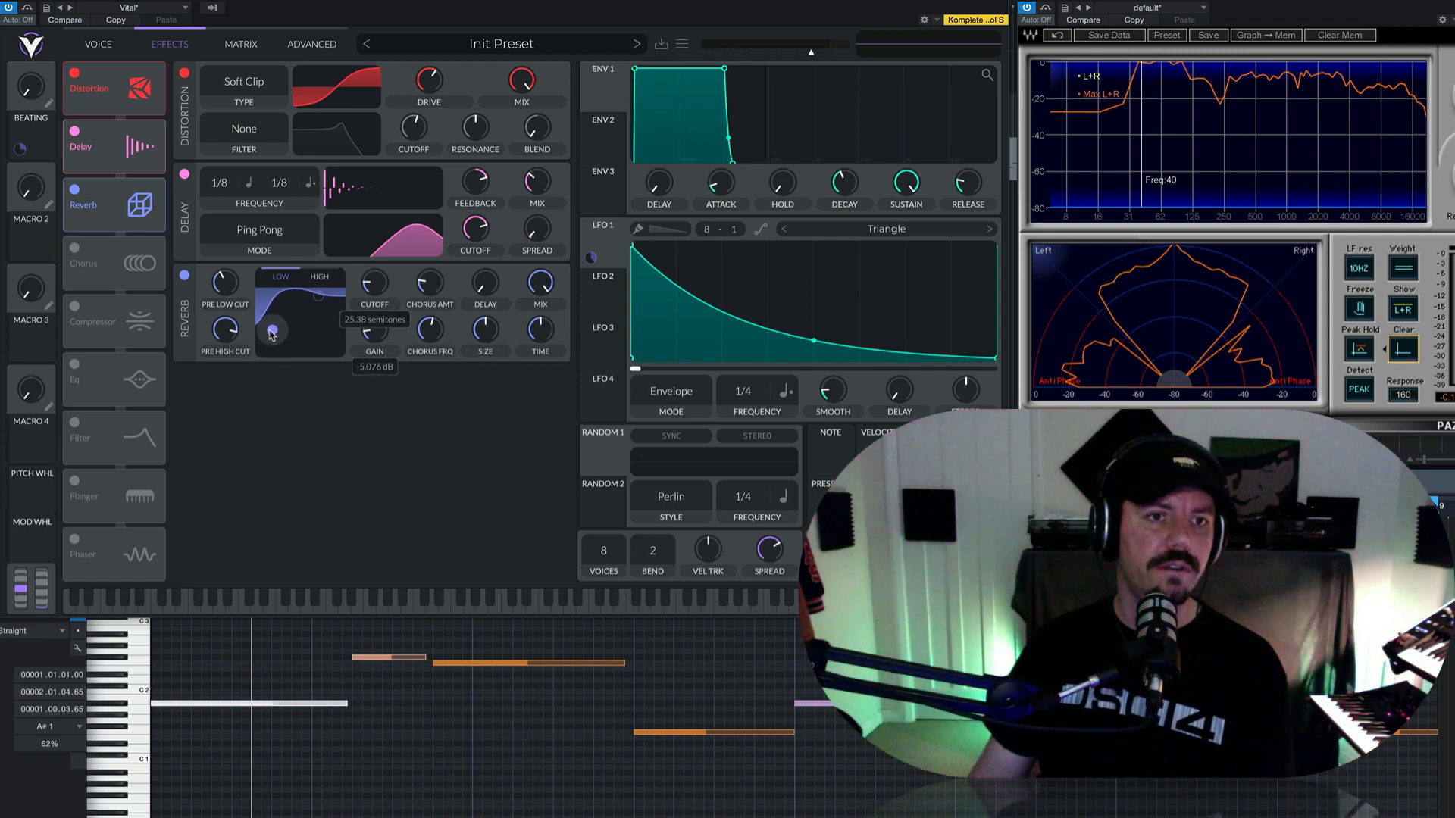
{"action": "mouse_move", "coordinate": [277, 336]}
{"action": "left_mouse_down"}
{"action": "mouse_move", "coordinate": [319, 334]}
{"action": "mouse_move", "coordinate": [267, 332]}
{"action": "mouse_move", "coordinate": [303, 336]}
{"action": "mouse_move", "coordinate": [286, 337]}
{"action": "left_mouse_up"}
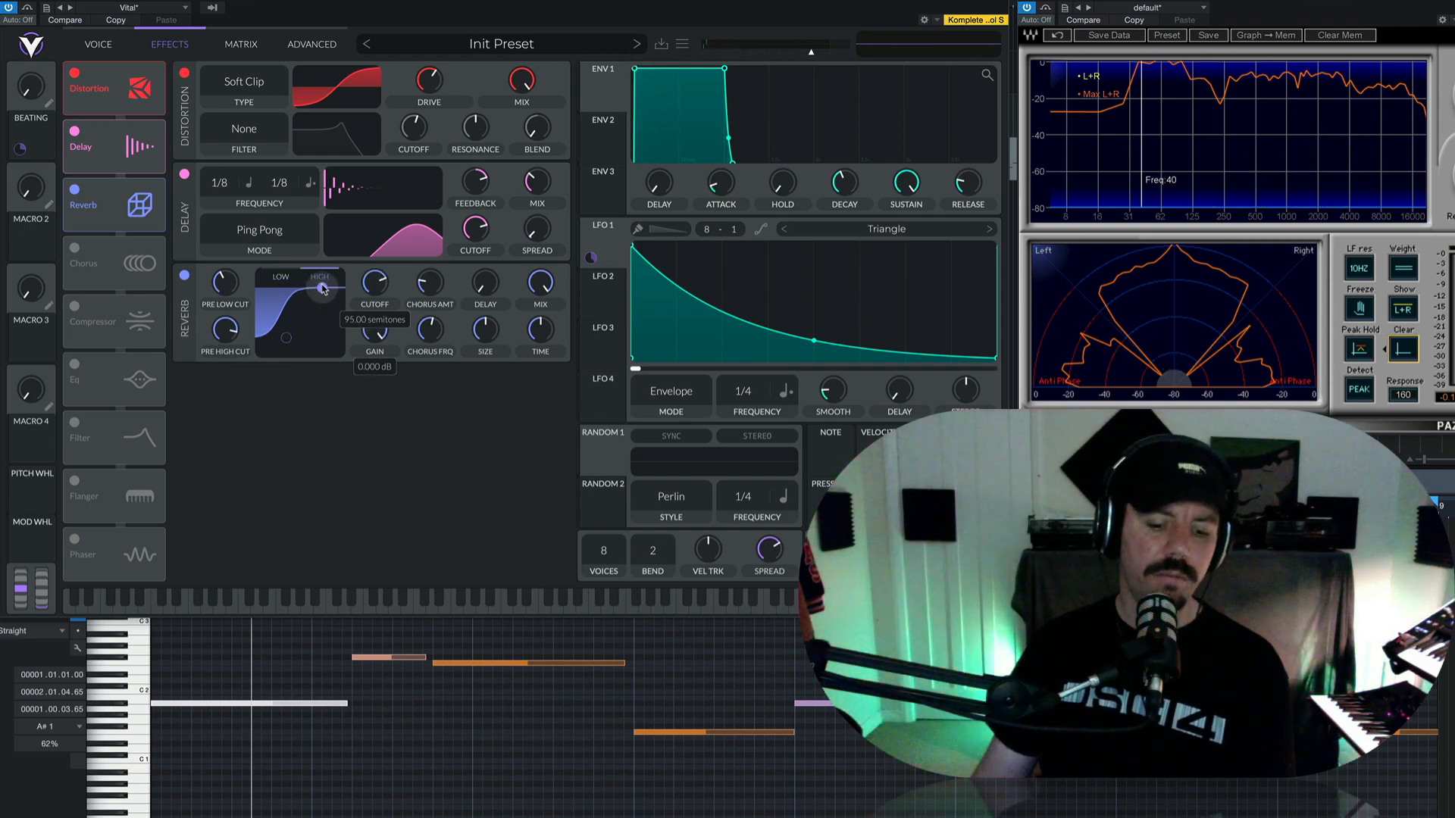
{"action": "mouse_move", "coordinate": [322, 288]}
{"action": "left_mouse_down"}
{"action": "mouse_move", "coordinate": [311, 351]}
{"action": "mouse_move", "coordinate": [319, 307]}
{"action": "left_mouse_up"}
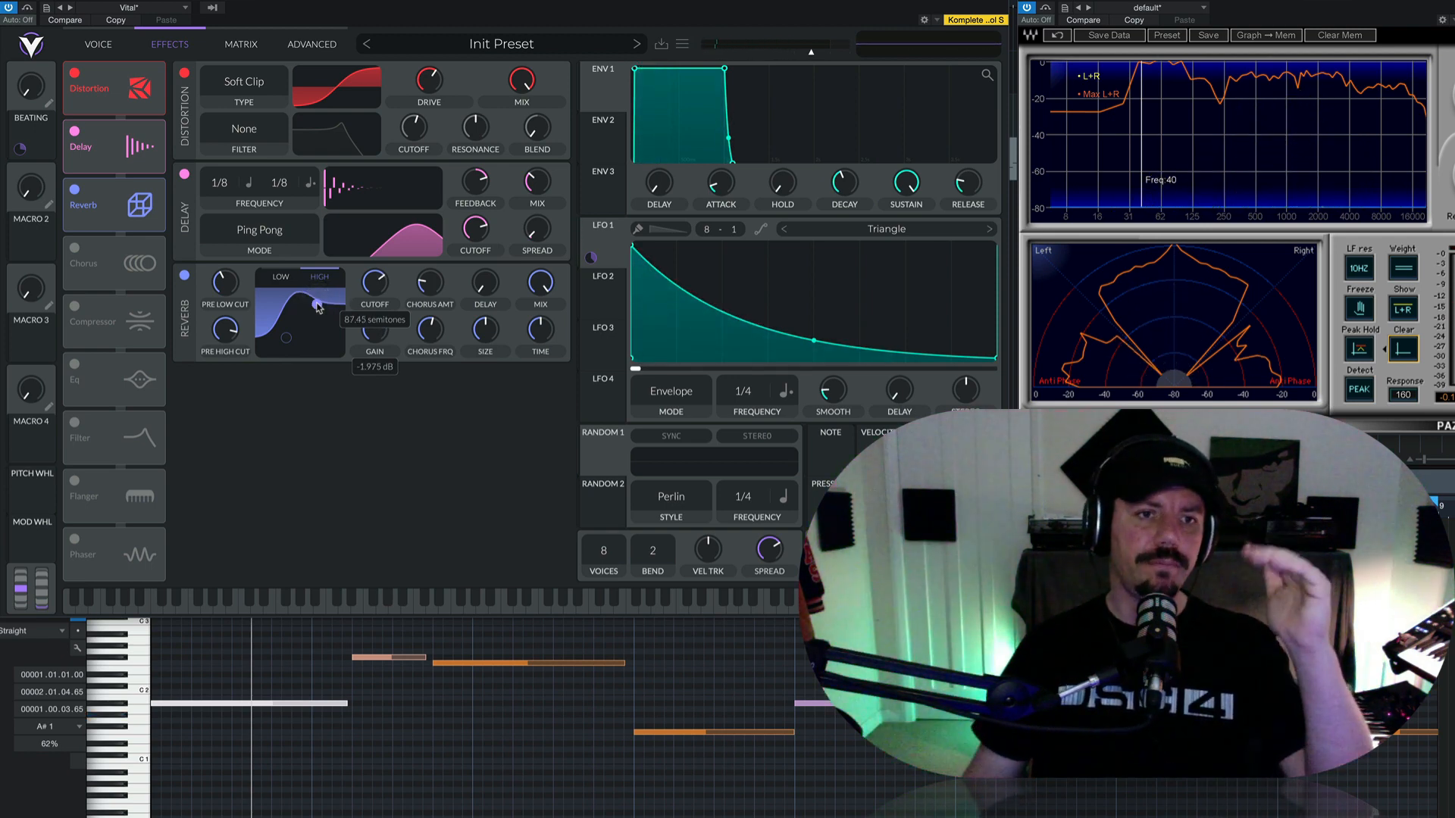
{"action": "mouse_move", "coordinate": [318, 307]}
{"action": "left_mouse_down"}
{"action": "mouse_move", "coordinate": [319, 324]}
{"action": "mouse_move", "coordinate": [321, 290]}
{"action": "left_mouse_up"}
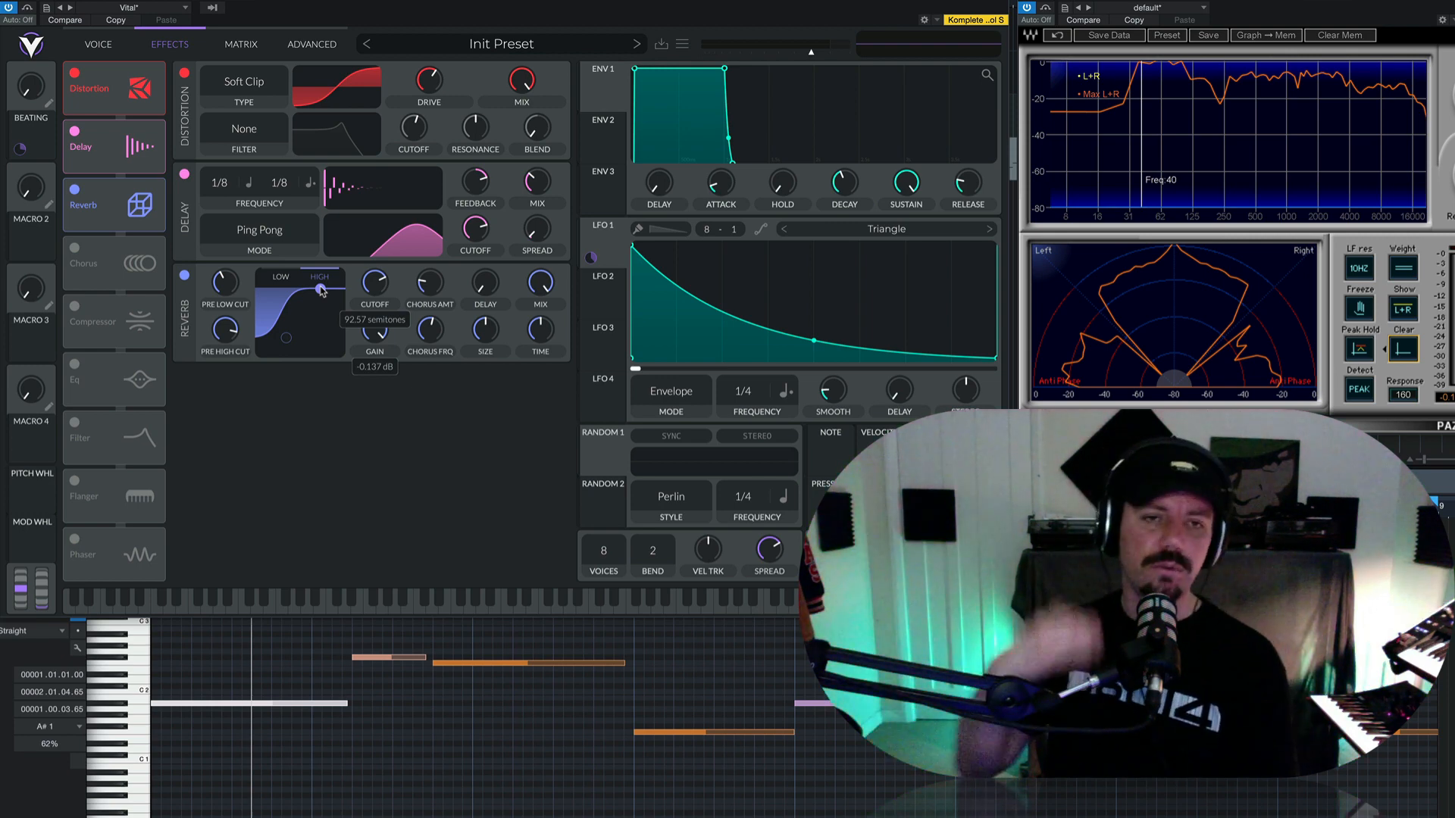
{"action": "left_click_drag", "start_coordinate": [321, 290], "coordinate": [321, 314]}
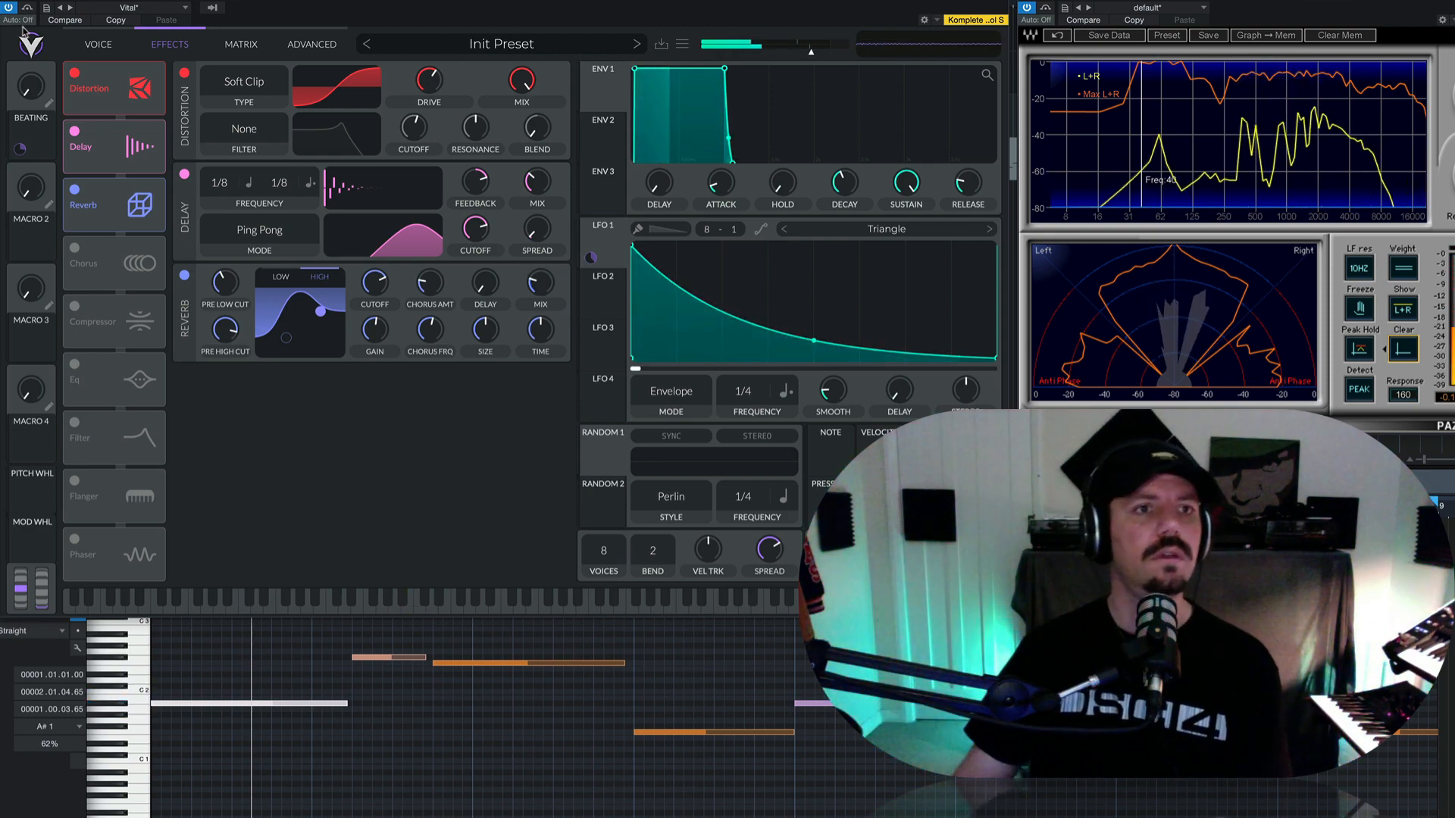
- Switch oscillator 1 back on and close the synth window to show the arrangement
{"action": "left_click", "coordinate": [108, 47]}
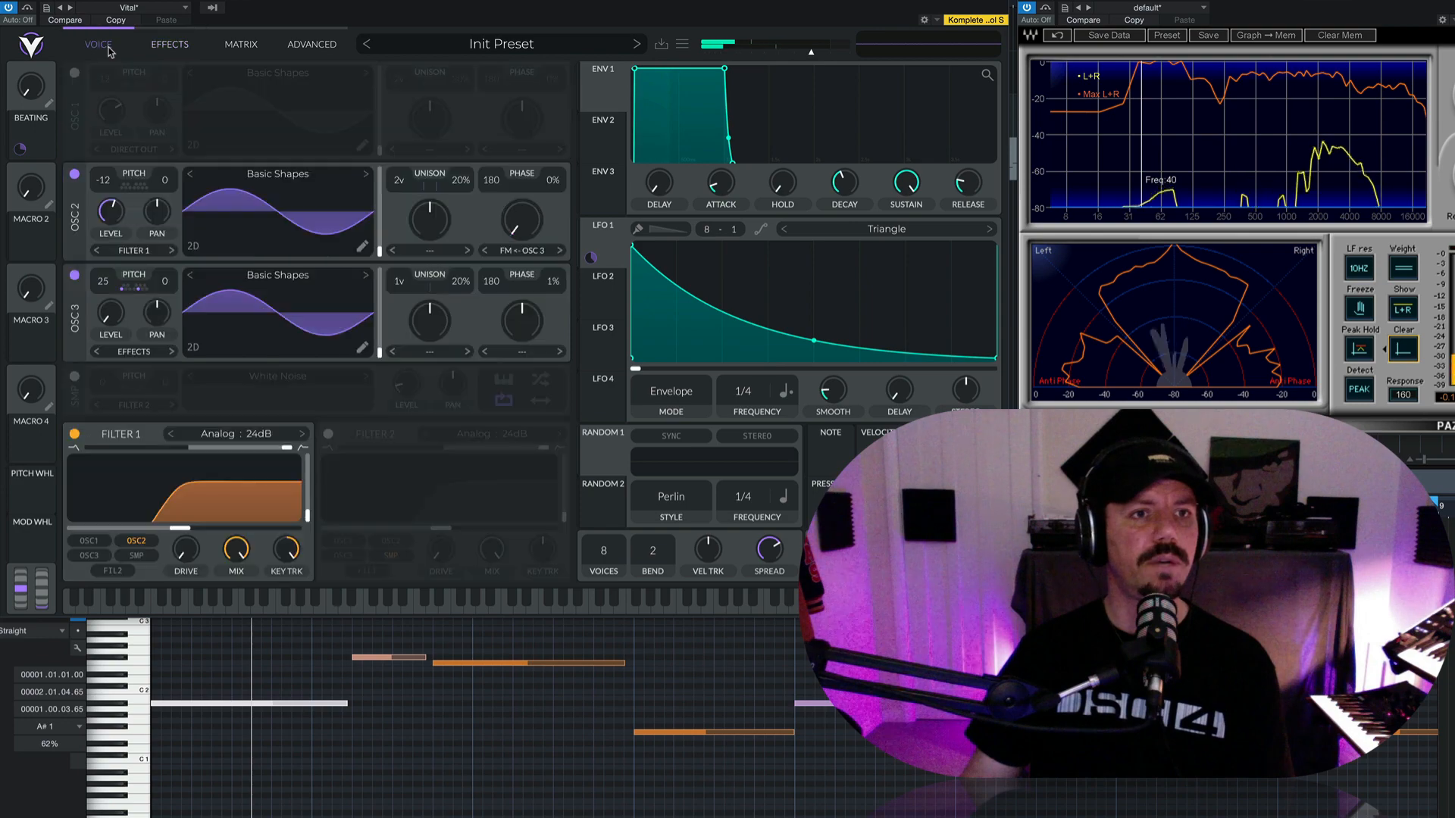
{"action": "left_click", "coordinate": [73, 75]}
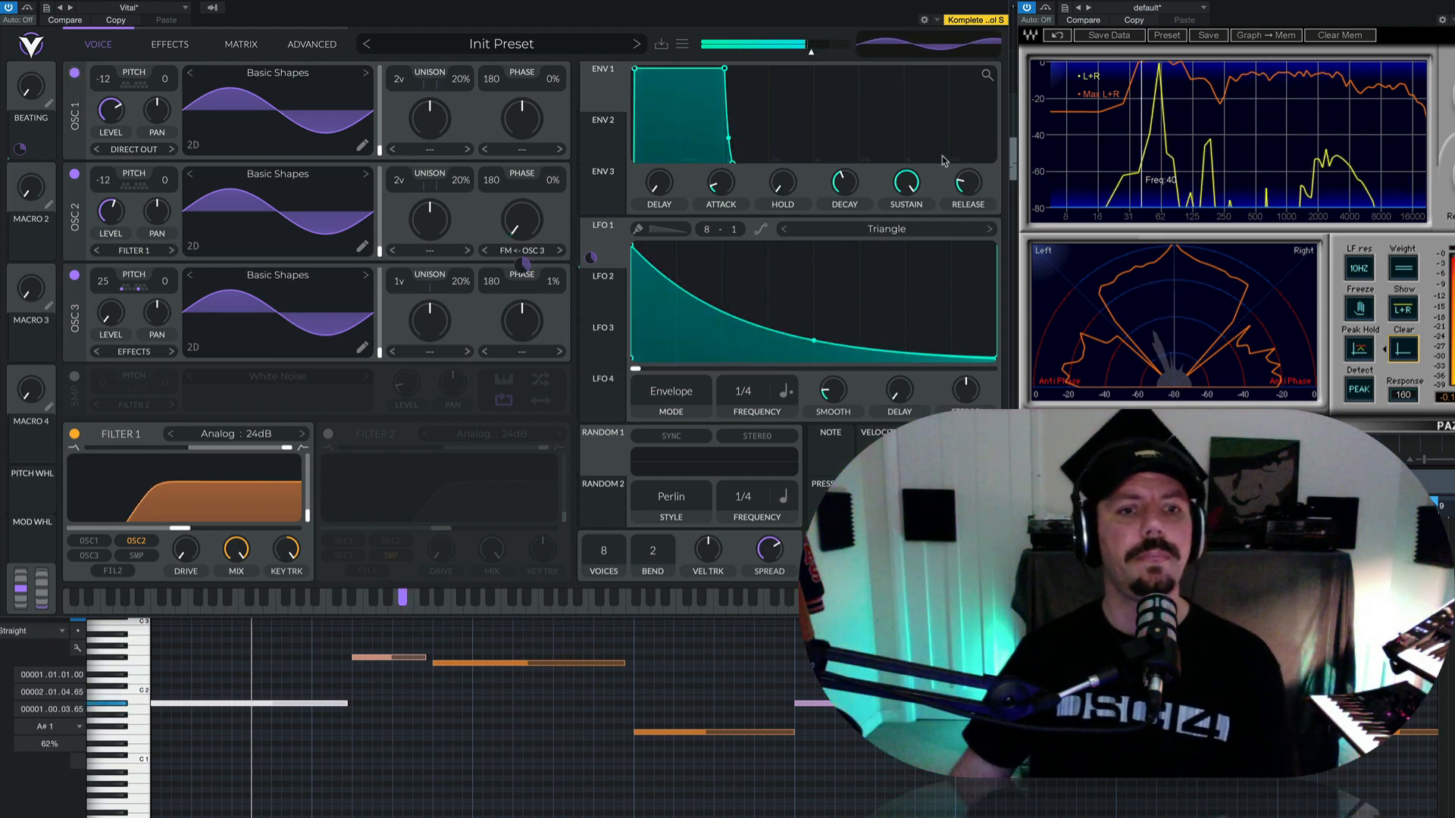
{"action": "key", "text": "F11"}
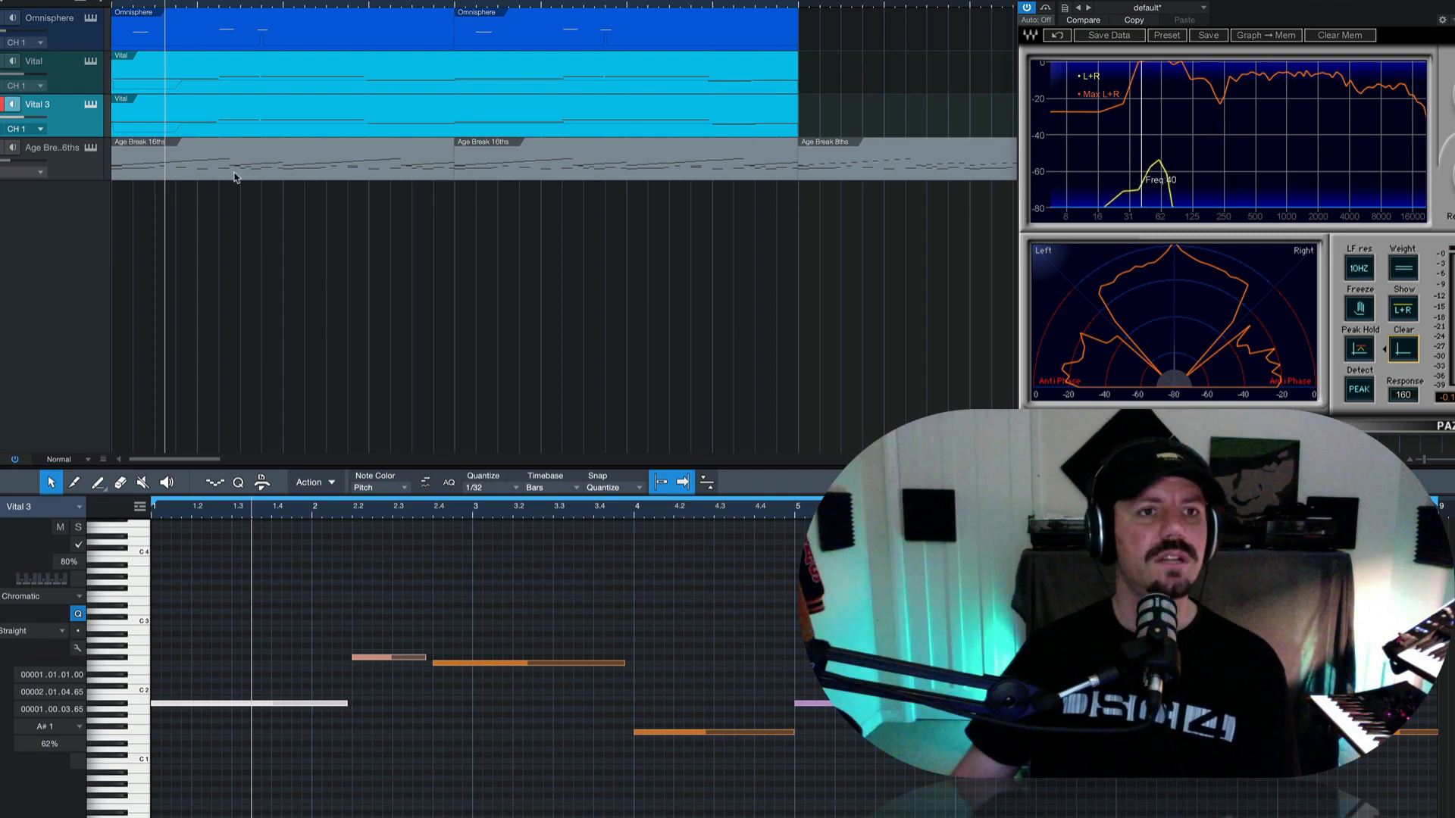
- Duplicate the Vital and Vital 3 parts so the copies start at bar 9, and delete the original parts
{"action": "left_click", "coordinate": [491, 74]}
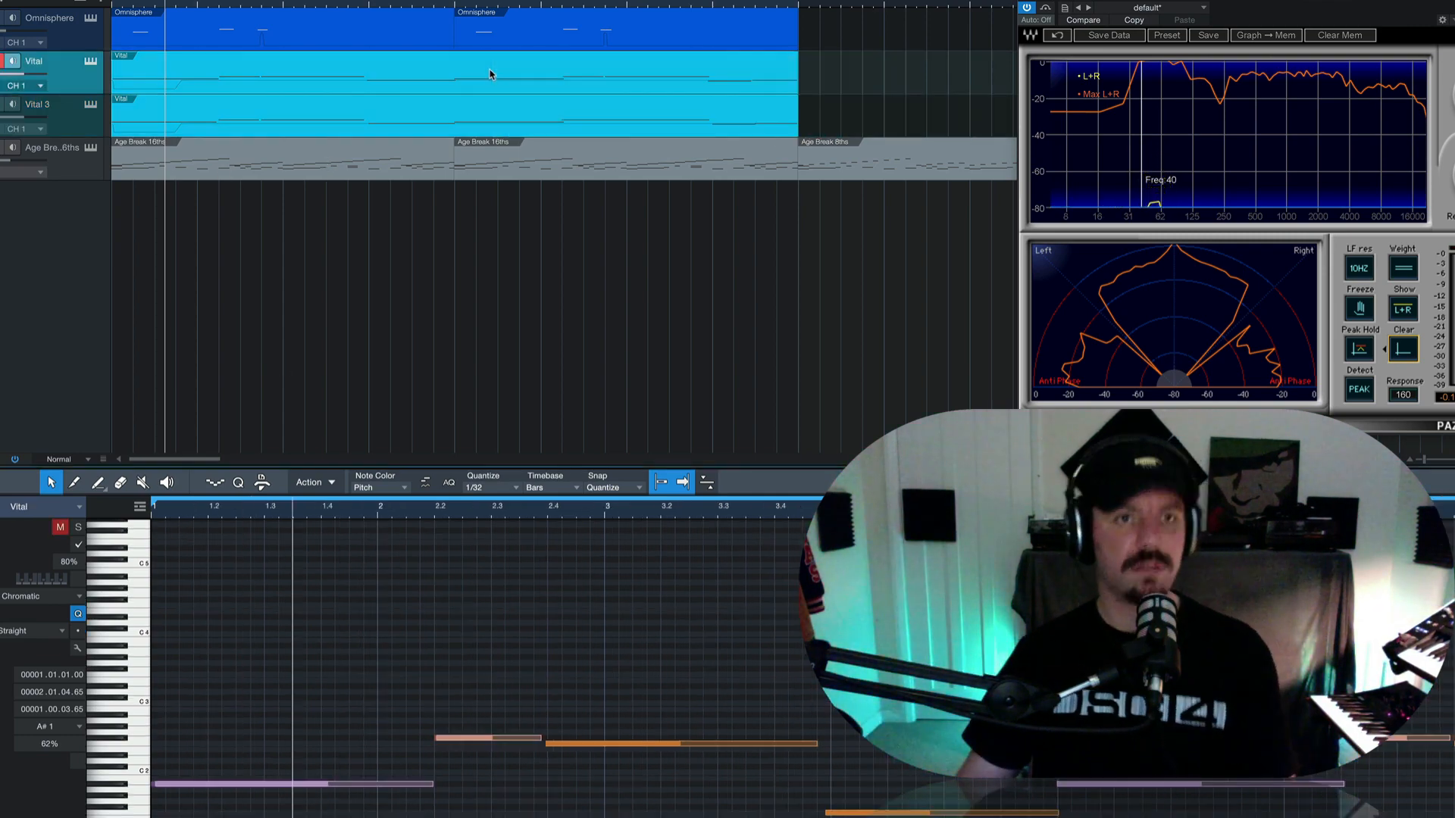
{"action": "key", "text": "d"}
{"action": "left_click", "coordinate": [386, 114]}
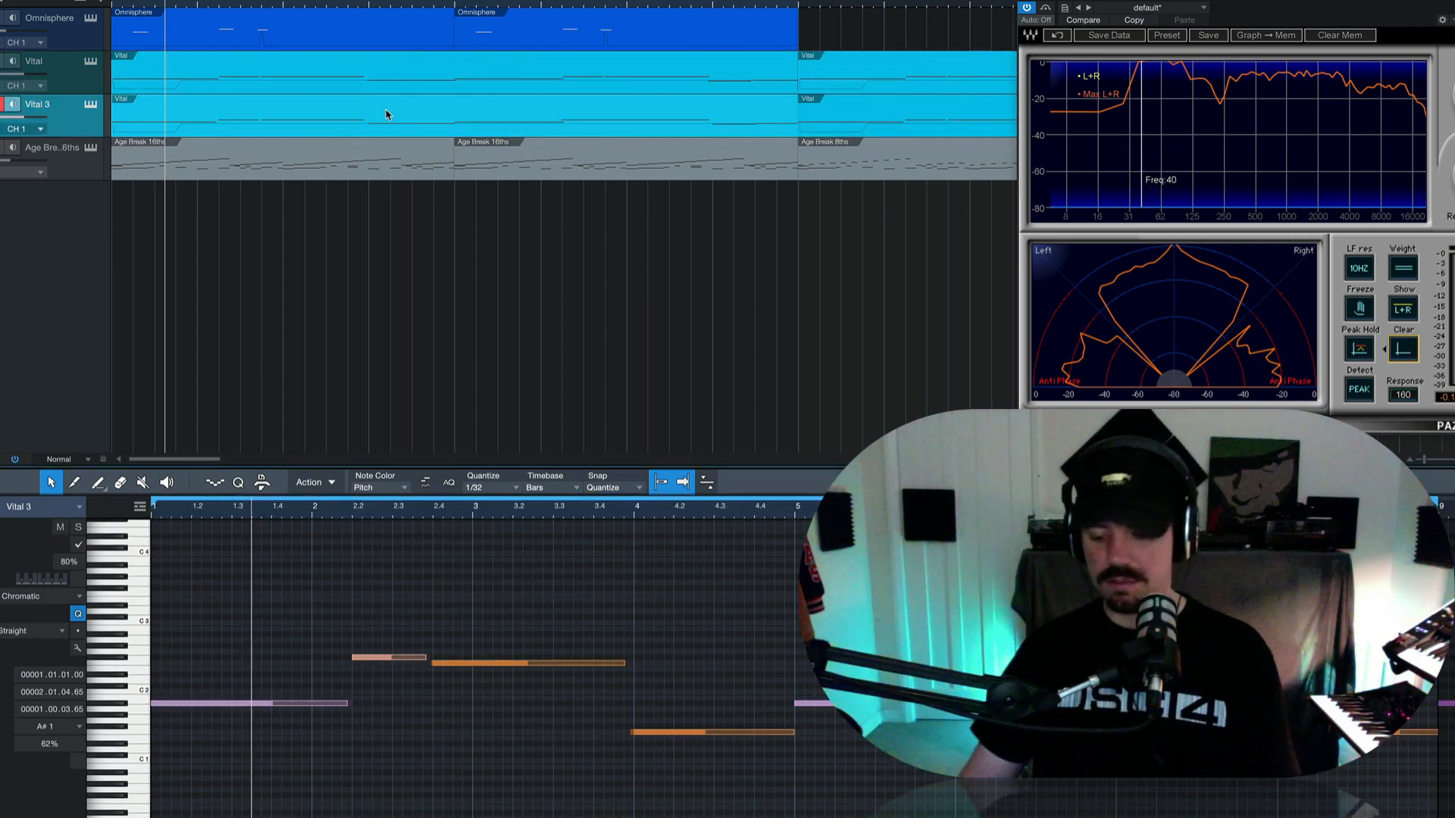
{"action": "key", "text": "Delete"}
{"action": "left_click", "coordinate": [371, 83]}
{"action": "key", "text": "Delete"}
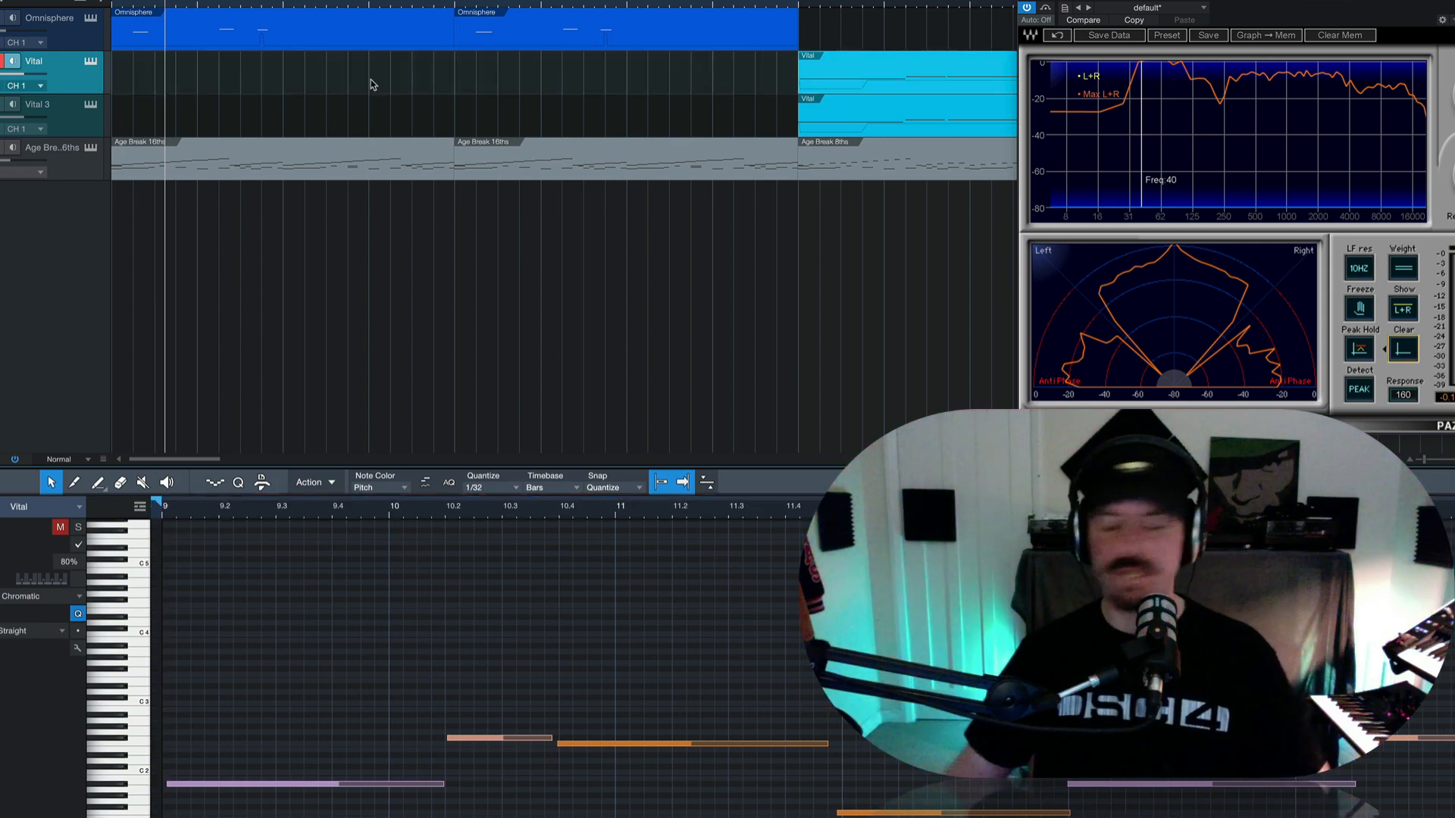
- Play the arrangement from the start and reopen Vital on the Vital 3 track
{"action": "key", "text": "space"}
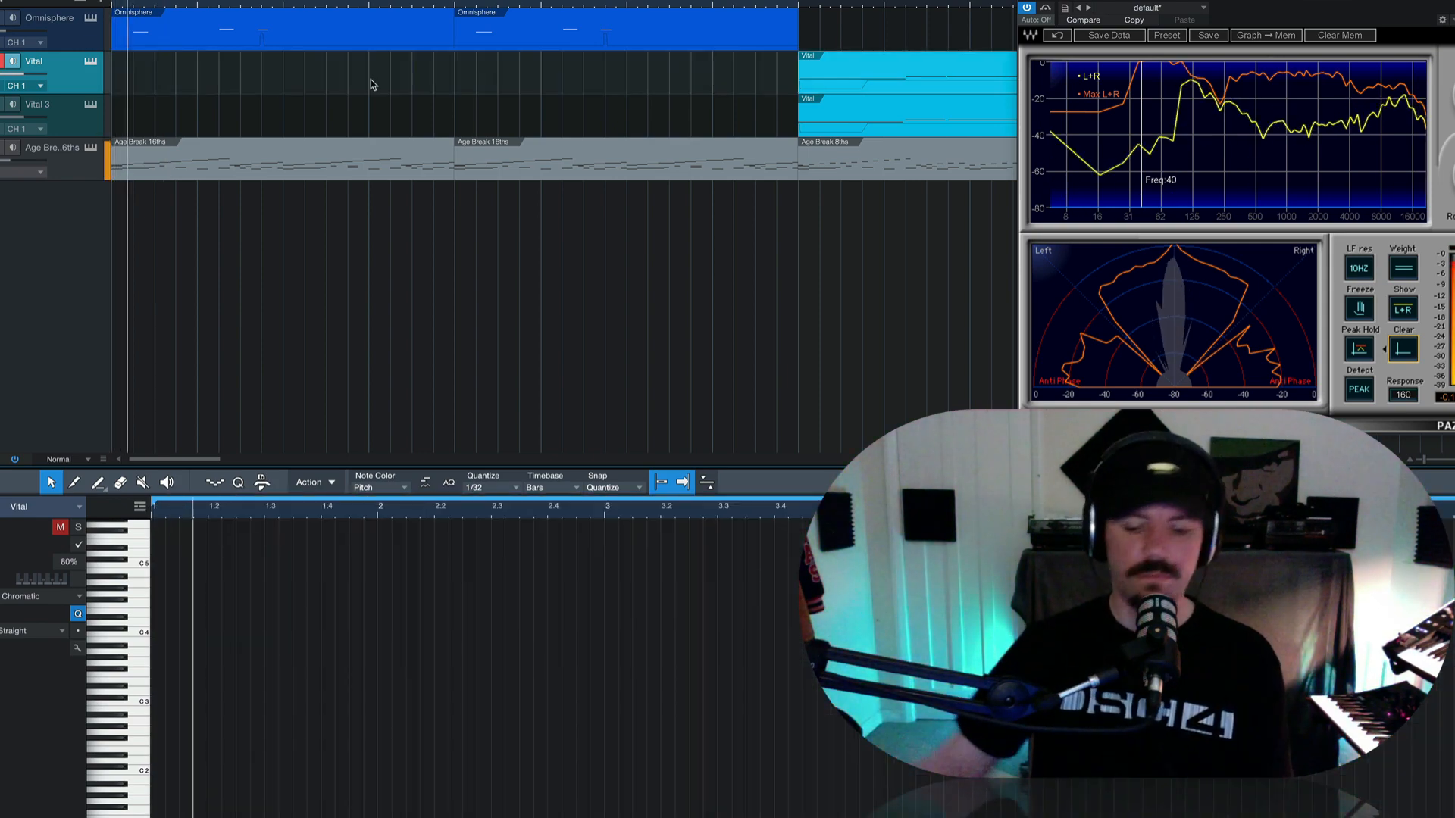
{"action": "left_click", "coordinate": [60, 115]}
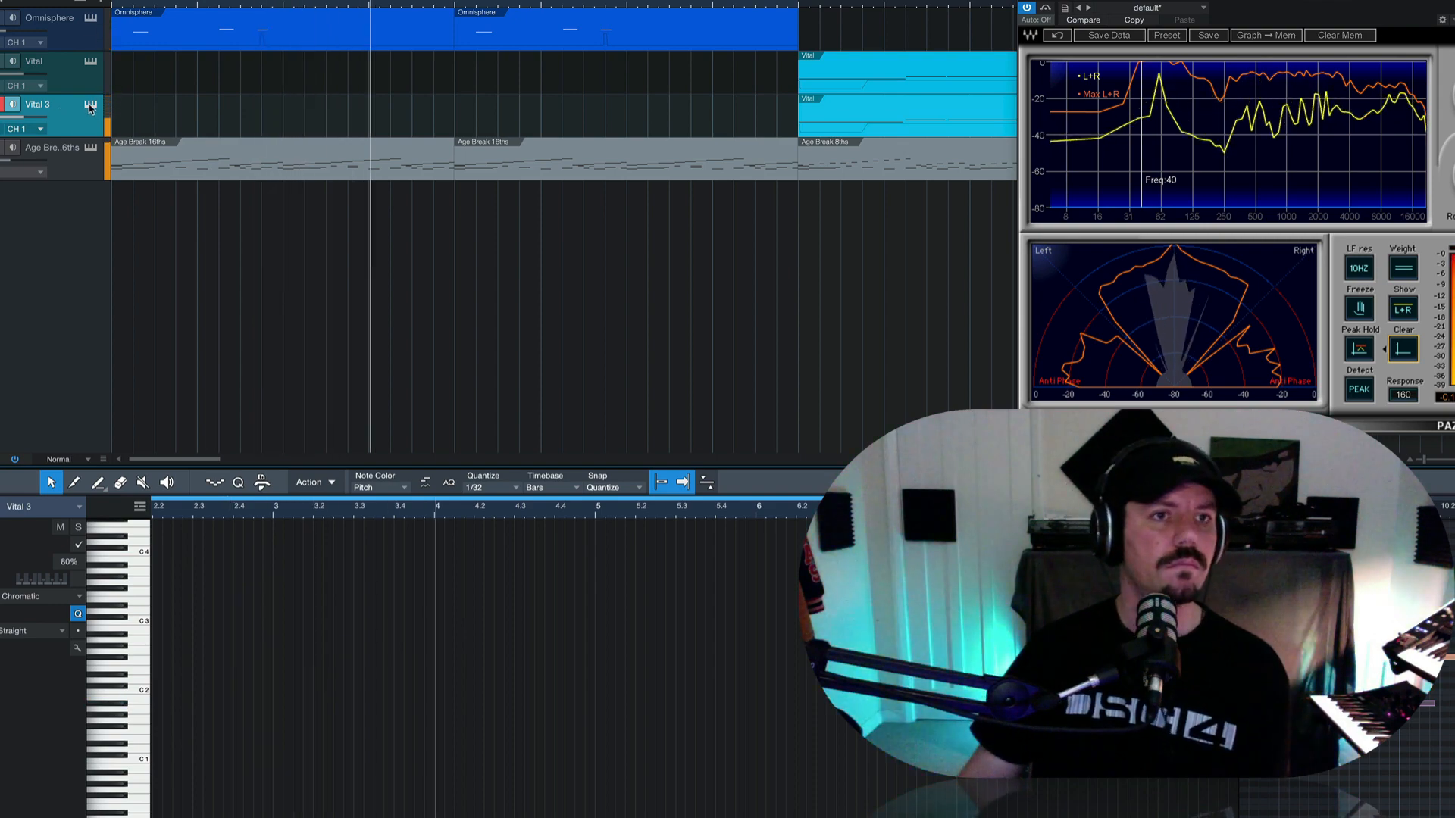
{"action": "left_click", "coordinate": [89, 109]}
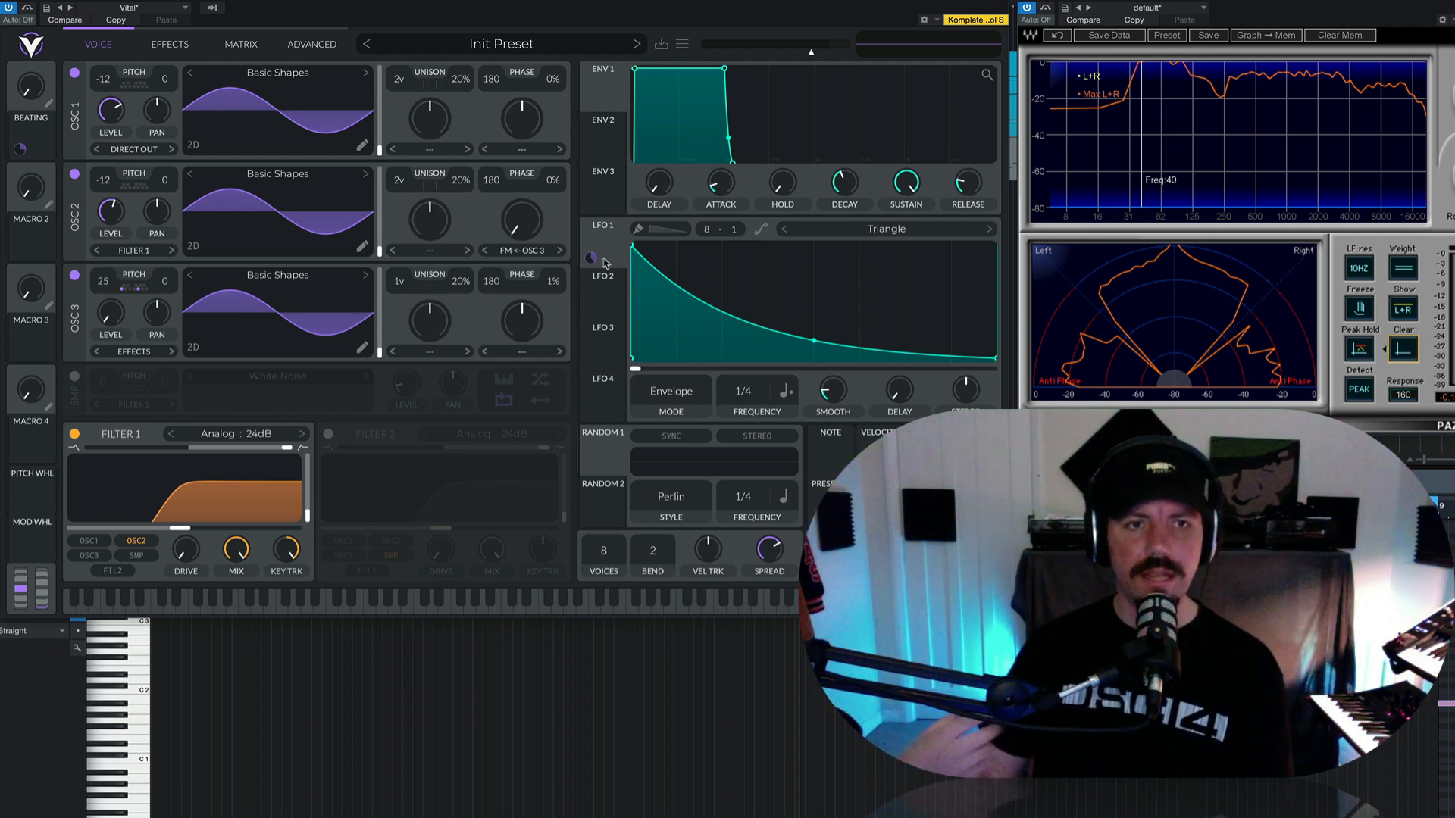
- Assign LFO 2 to oscillator 2's FM amount and reduce the modulation depth
{"action": "left_click", "coordinate": [599, 306]}
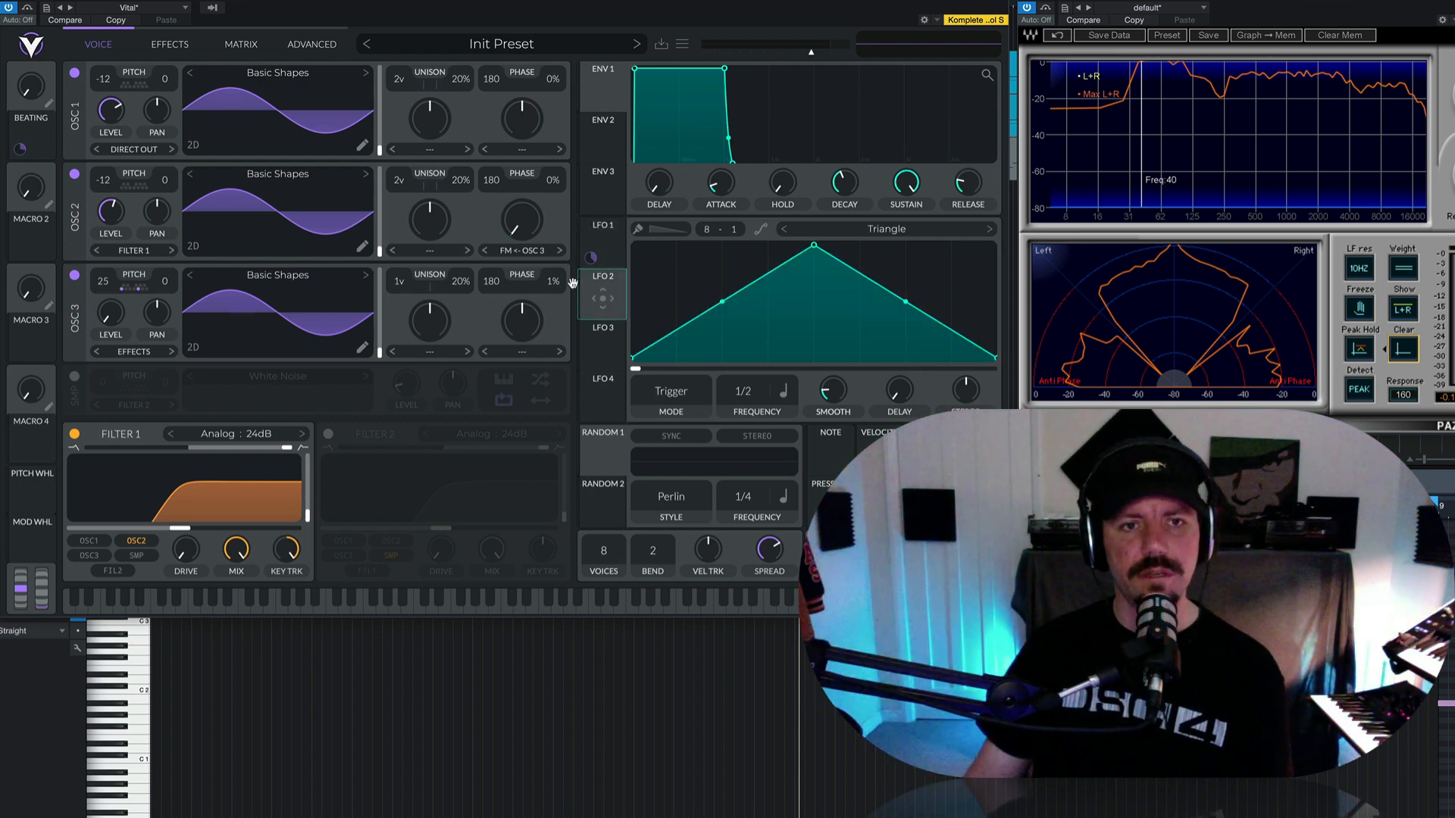
{"action": "left_click_drag", "start_coordinate": [603, 298], "coordinate": [529, 243]}
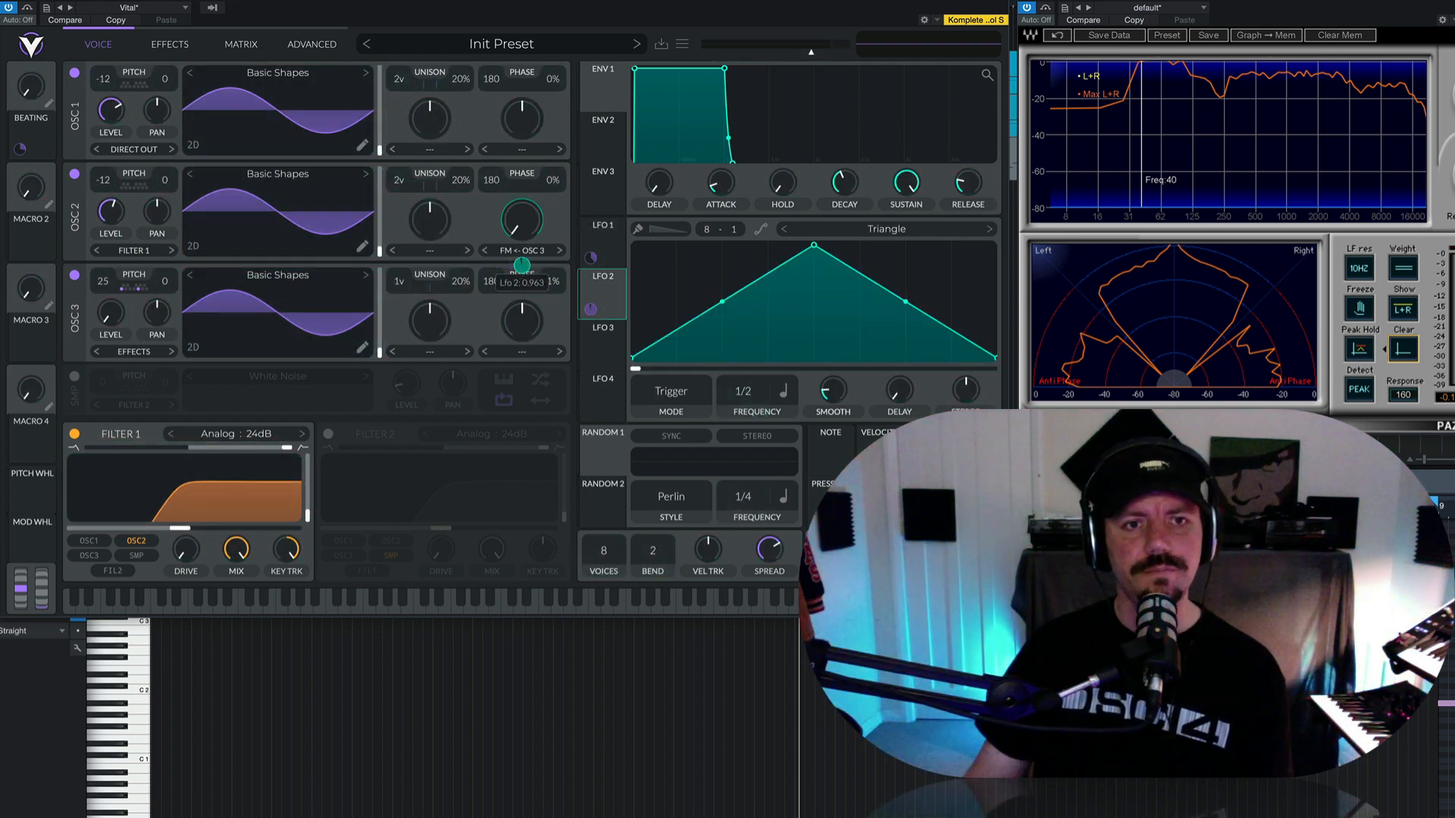
{"action": "left_click_drag", "start_coordinate": [522, 265], "coordinate": [521, 281]}
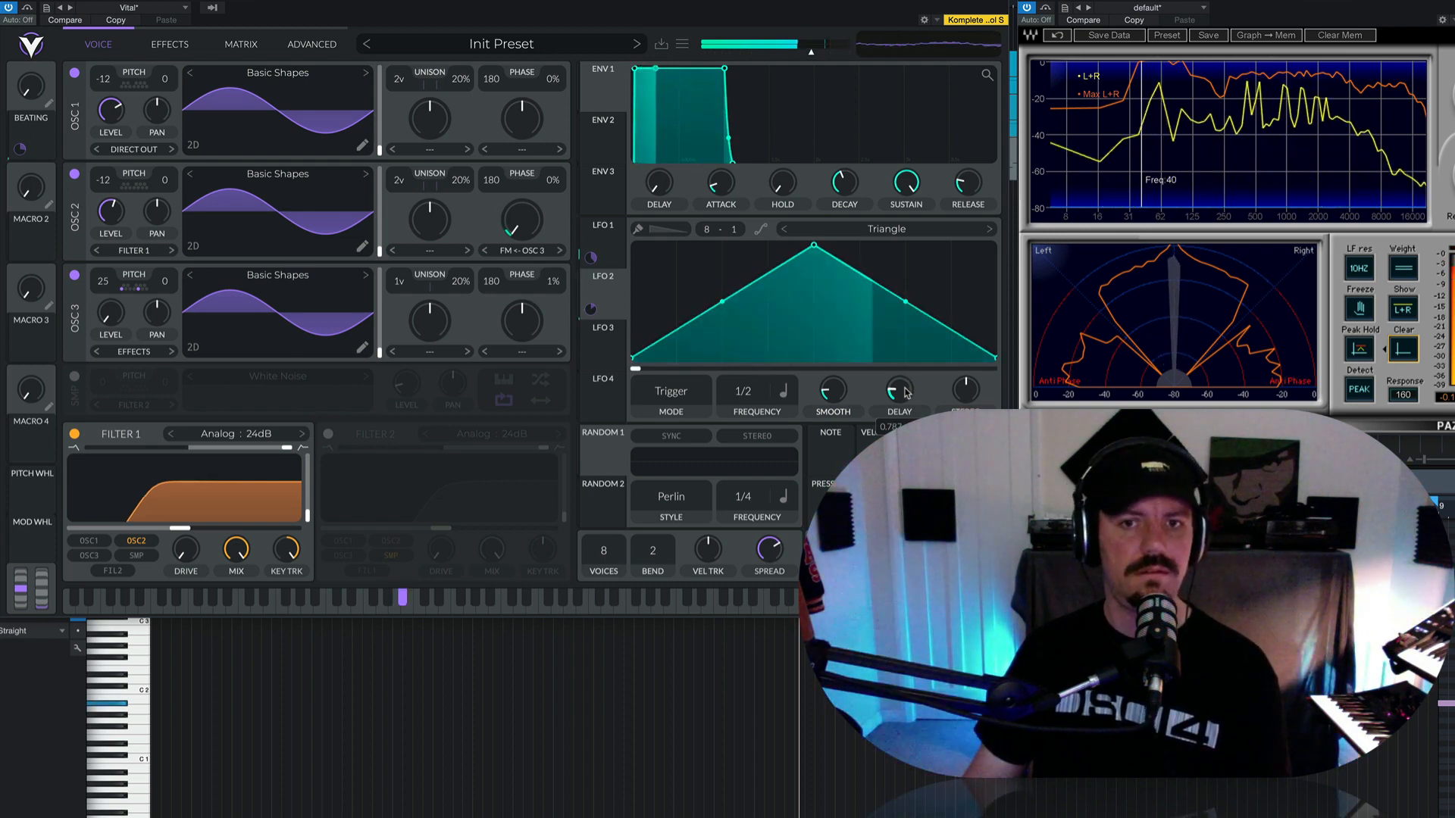
- Set LFO 2's frequency to a dotted 1/4
{"action": "left_click_drag", "start_coordinate": [756, 396], "coordinate": [751, 404]}
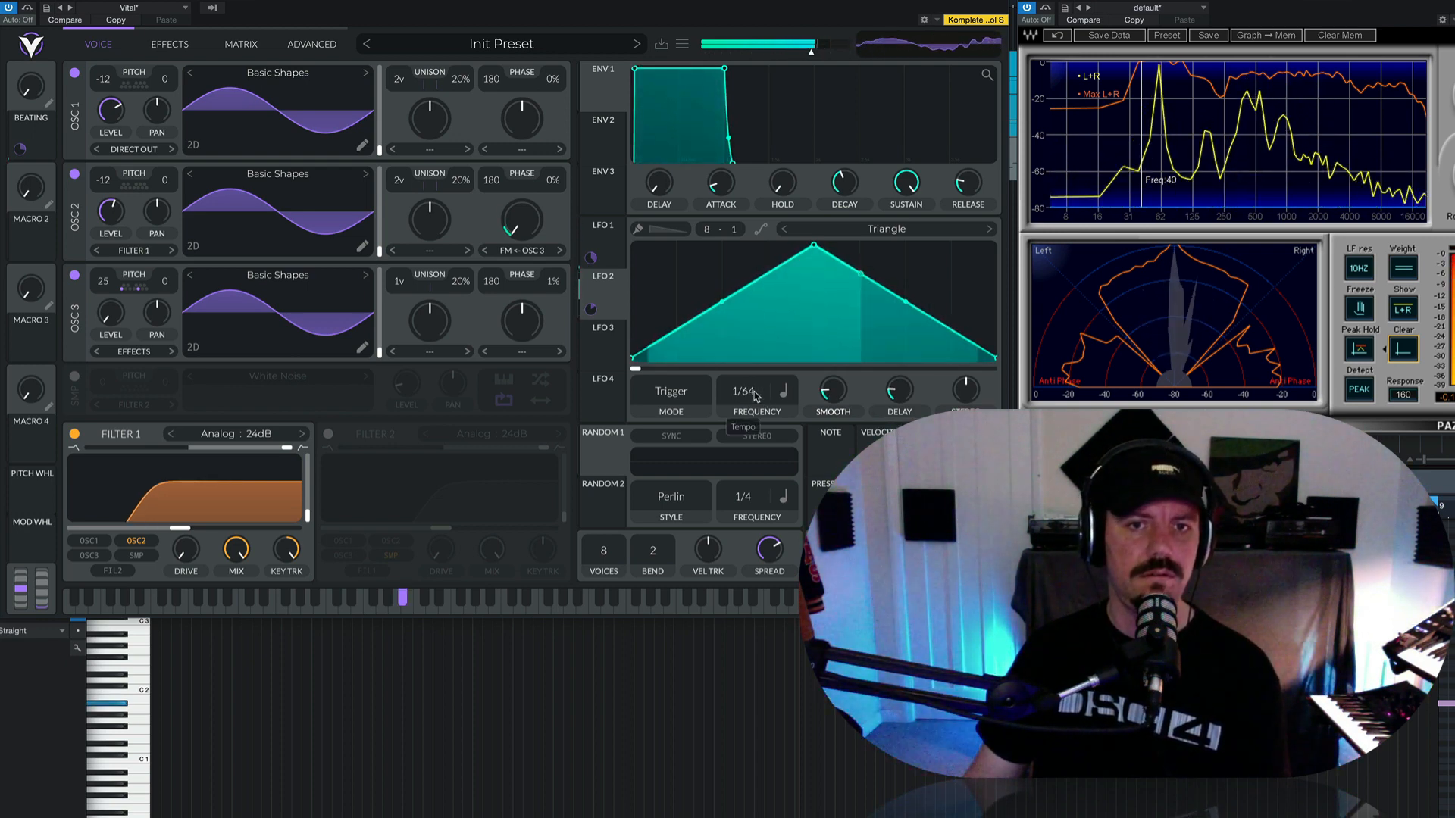
{"action": "scroll", "coordinate": [747, 398], "scroll_direction": "down", "scroll_amount": 5}
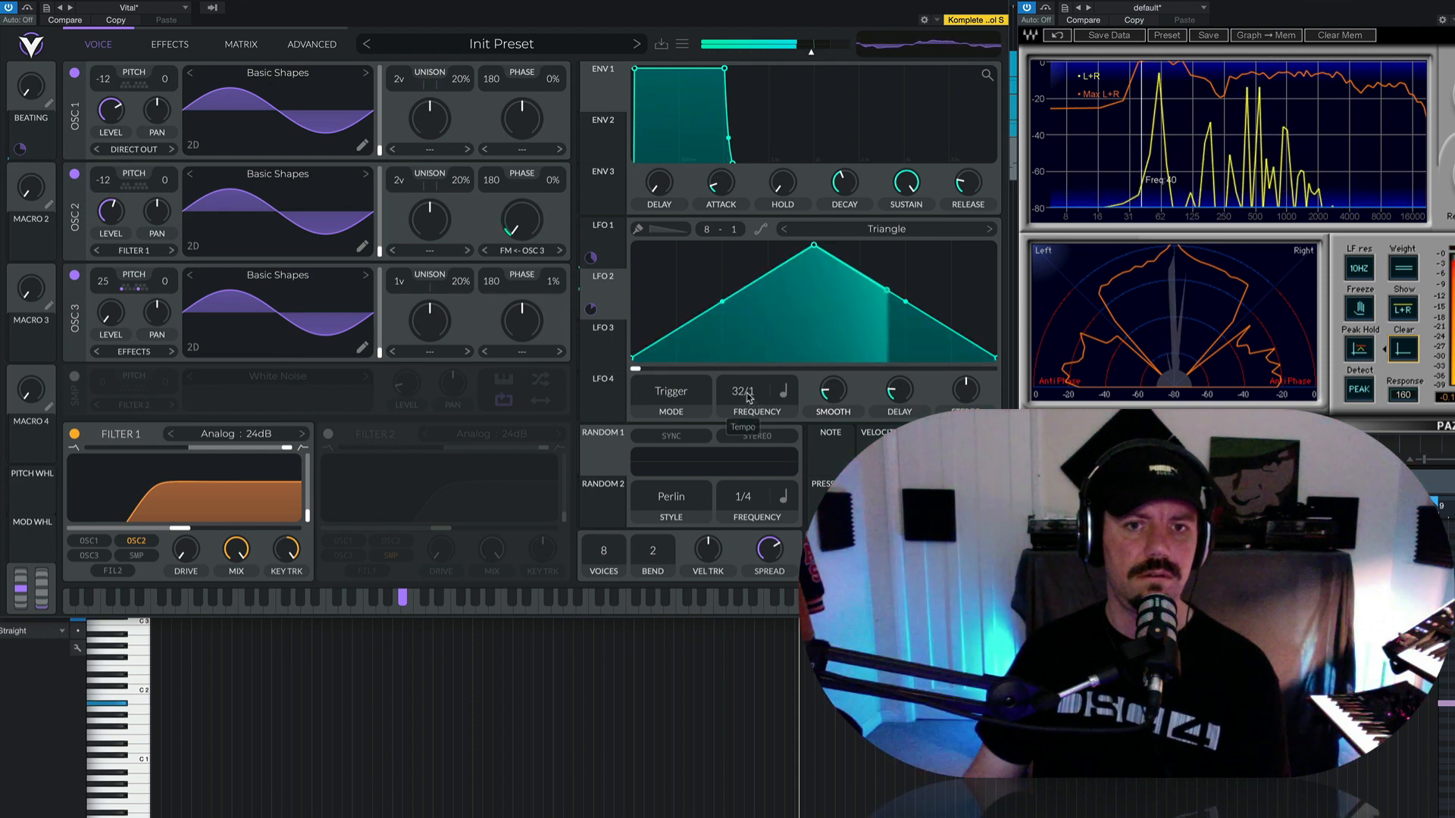
{"action": "left_click_drag", "start_coordinate": [748, 371], "coordinate": [758, 321]}
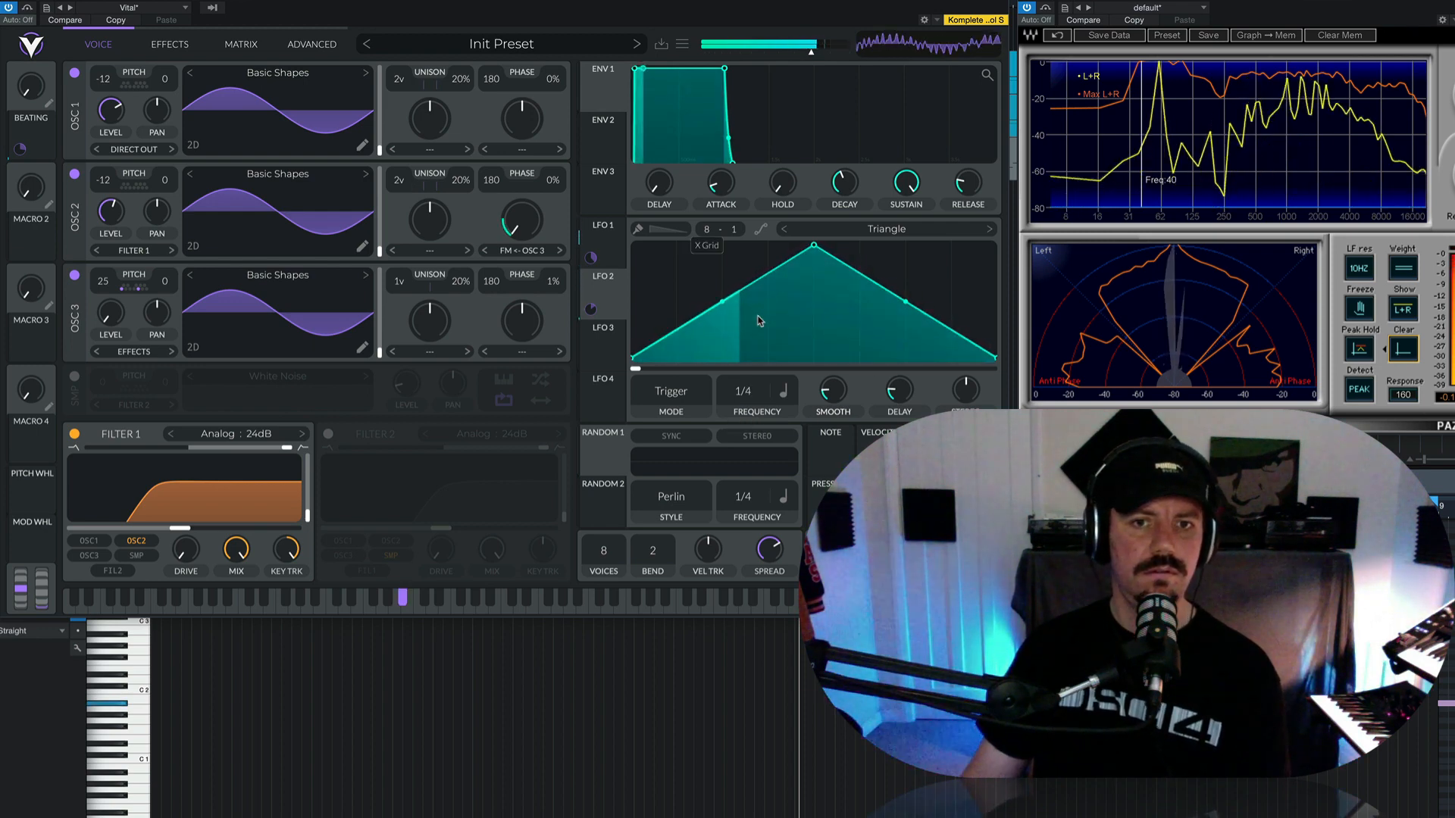
{"action": "left_click", "coordinate": [783, 391]}
{"action": "left_click", "coordinate": [791, 459]}
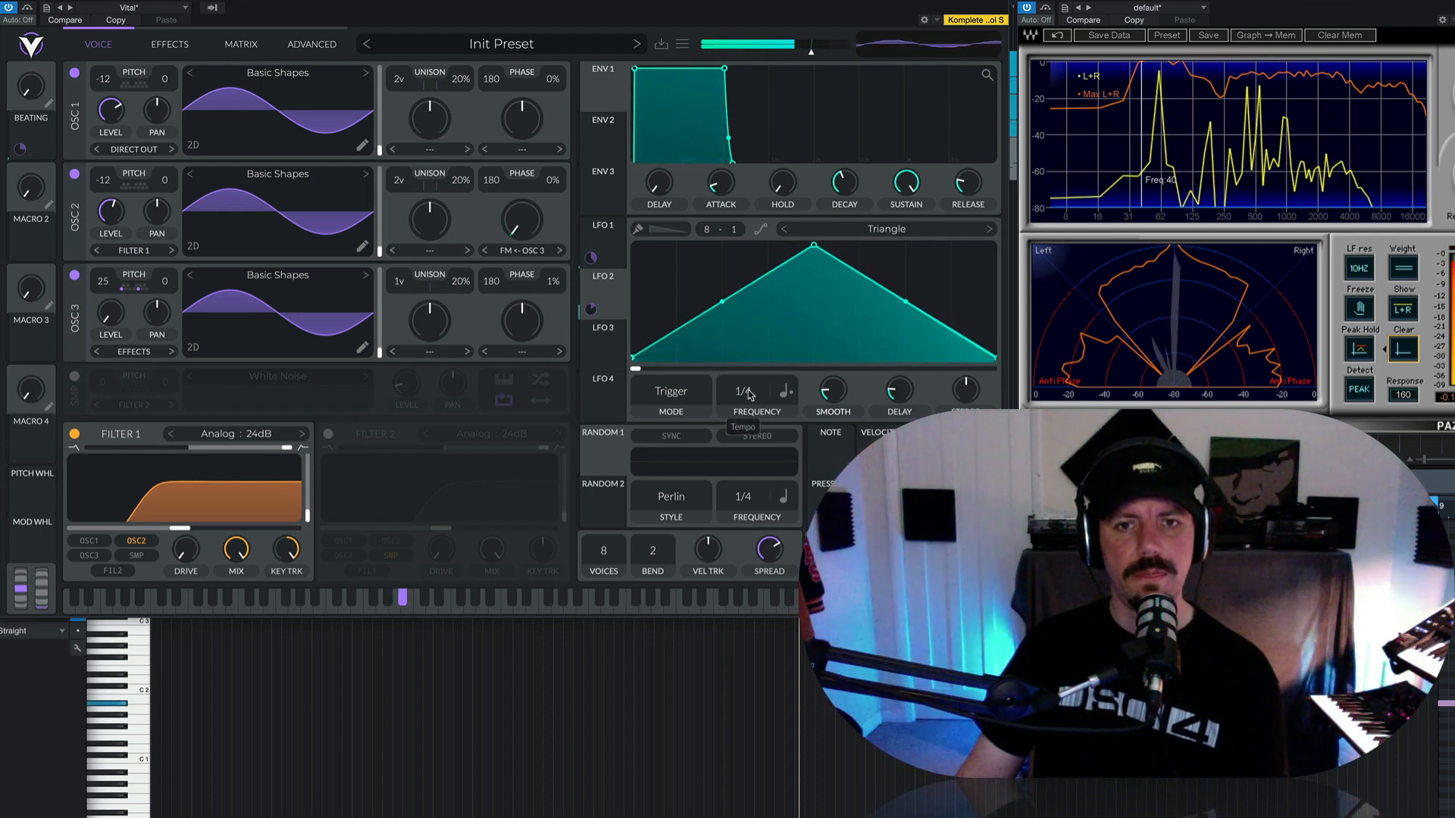
- Give LFO 2 the Sin shape with a frequency of 1/8 and a shorter delay
{"action": "left_click", "coordinate": [958, 233]}
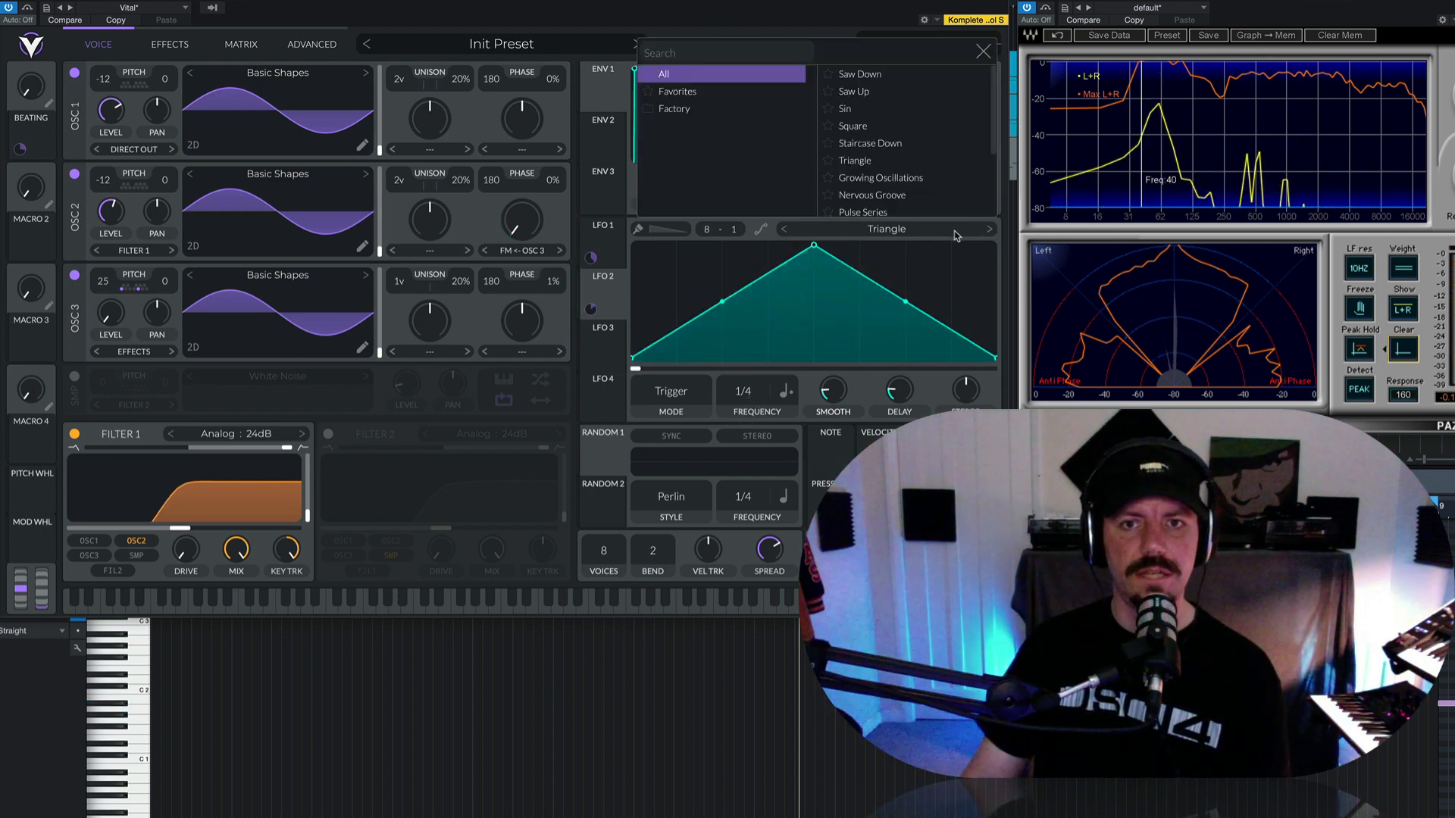
{"action": "left_click", "coordinate": [847, 109]}
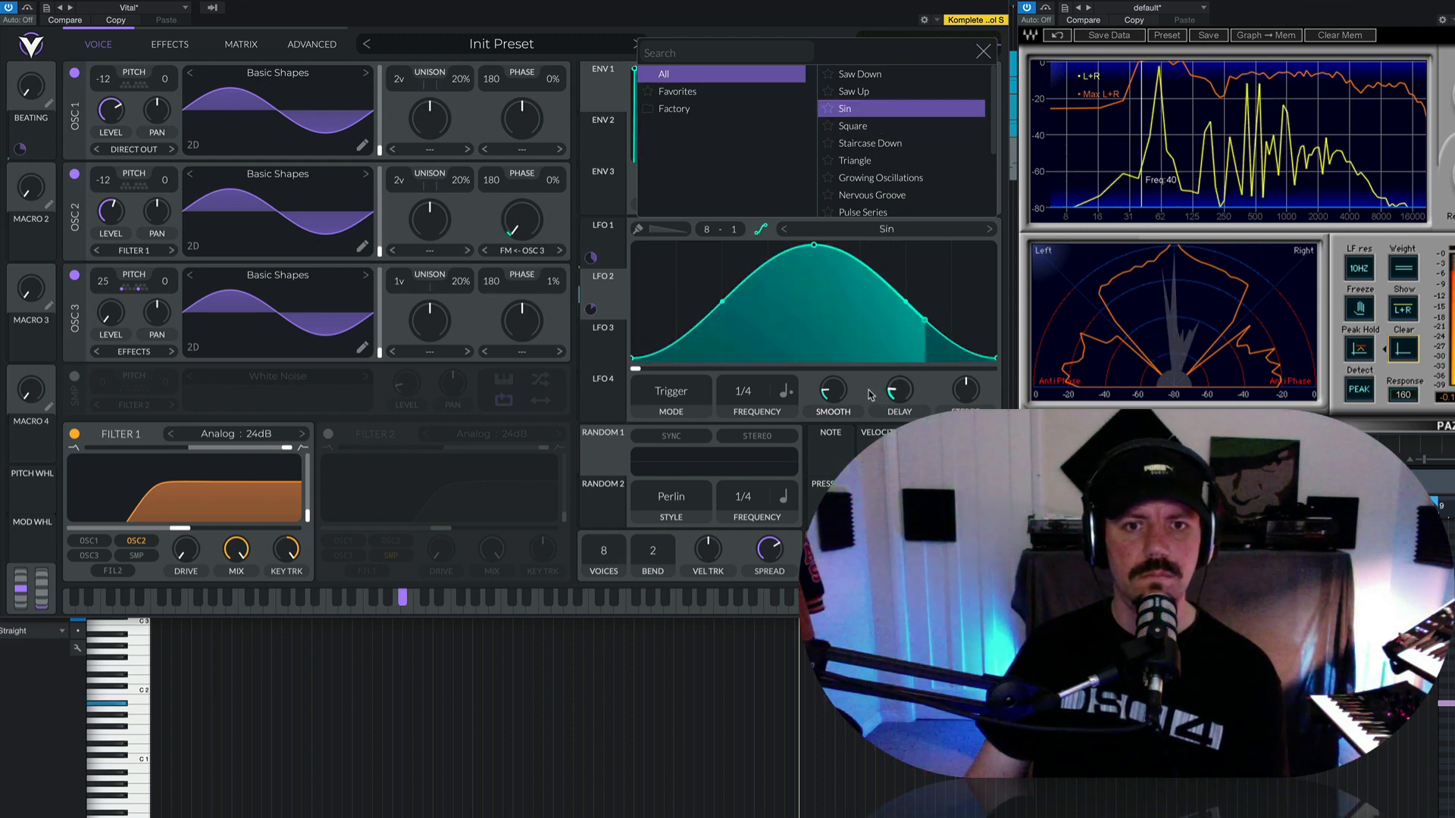
{"action": "scroll", "coordinate": [742, 393], "scroll_direction": "down", "scroll_amount": 1}
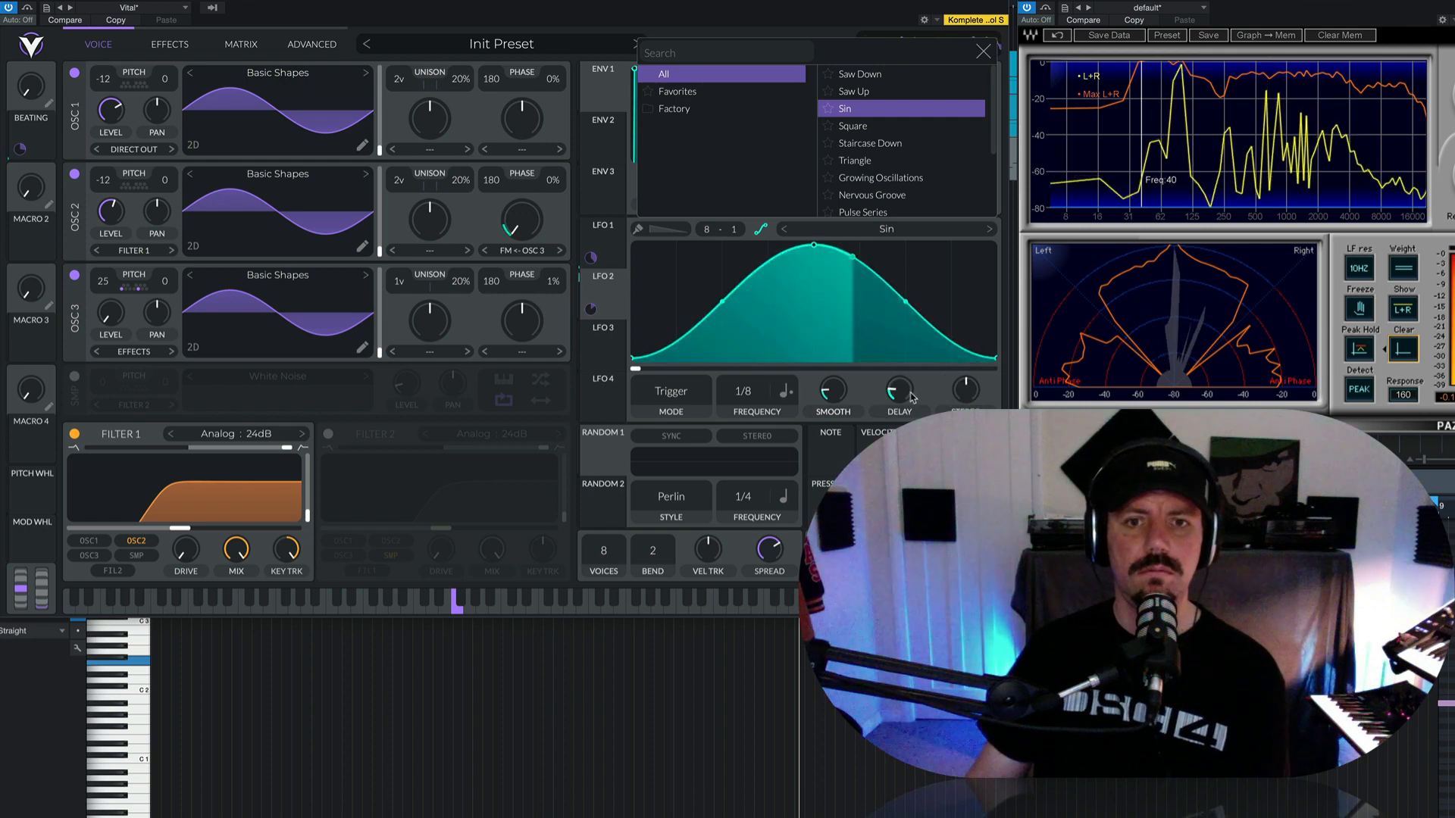
{"action": "left_click_drag", "start_coordinate": [906, 398], "coordinate": [905, 410]}
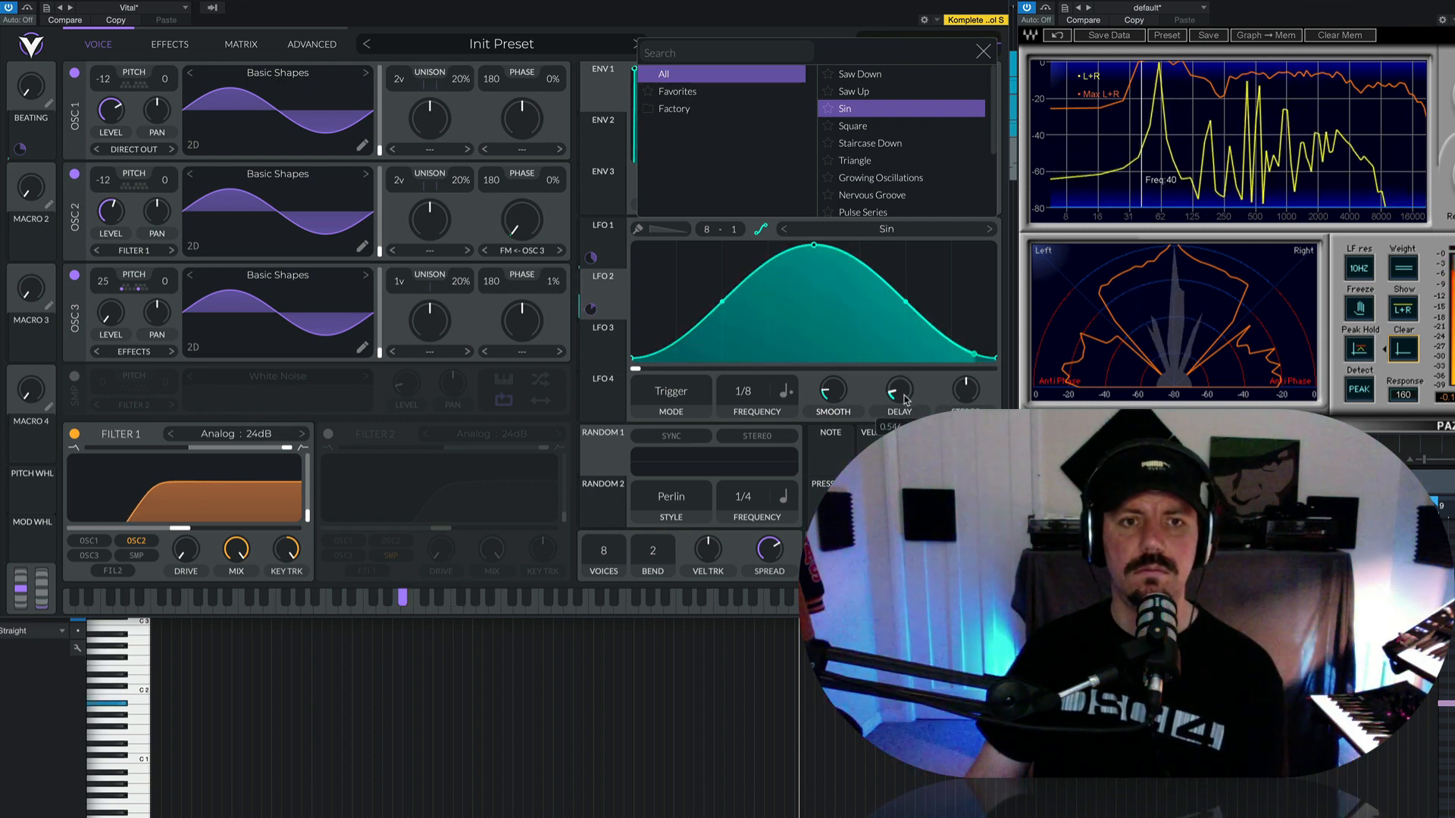
- Fine-tune LFO 2's modulation depth on oscillator 2's distortion amount to about 0.16
{"action": "left_click", "coordinate": [596, 315]}
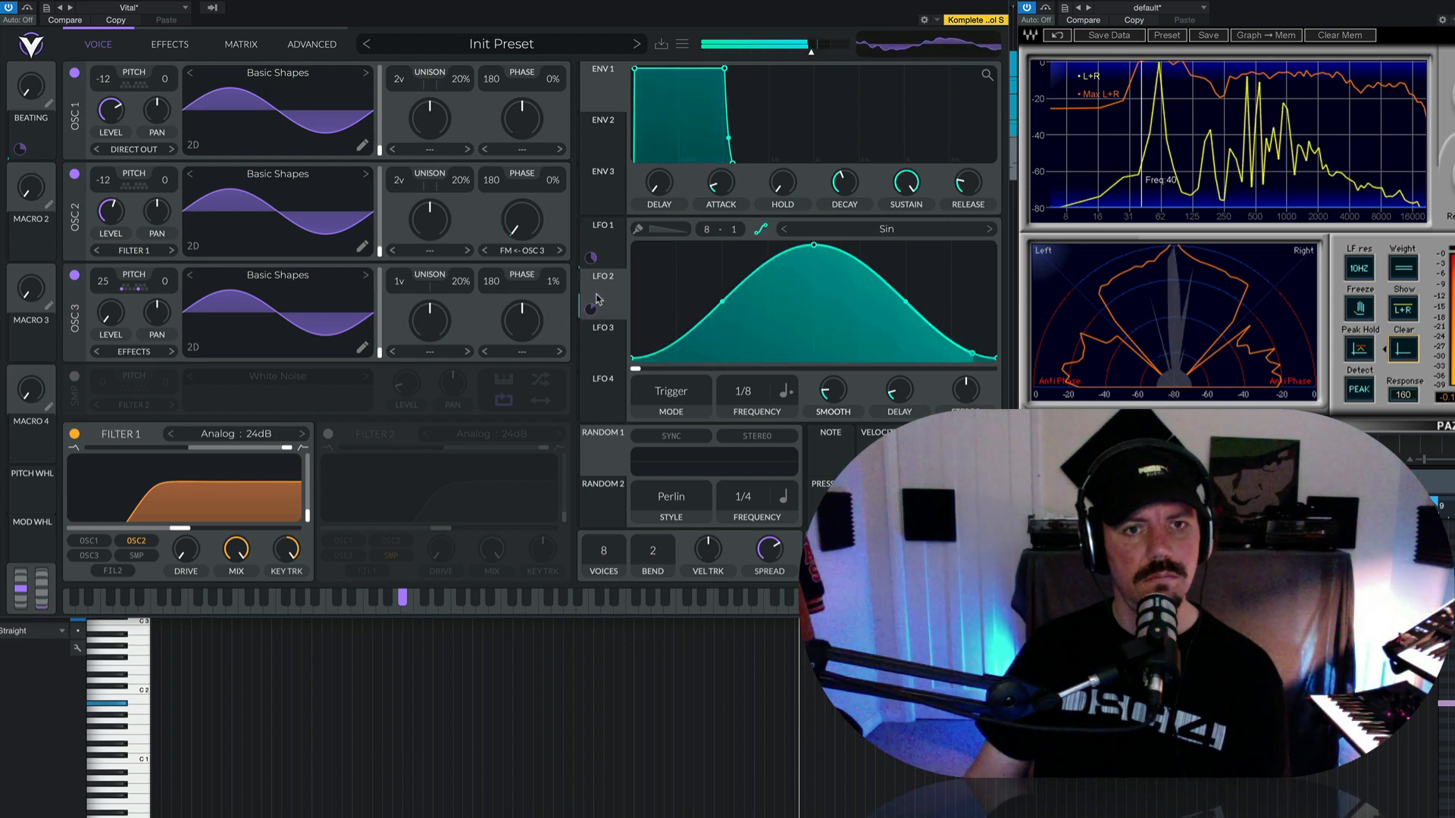
{"action": "left_click_drag", "start_coordinate": [590, 309], "coordinate": [523, 265]}
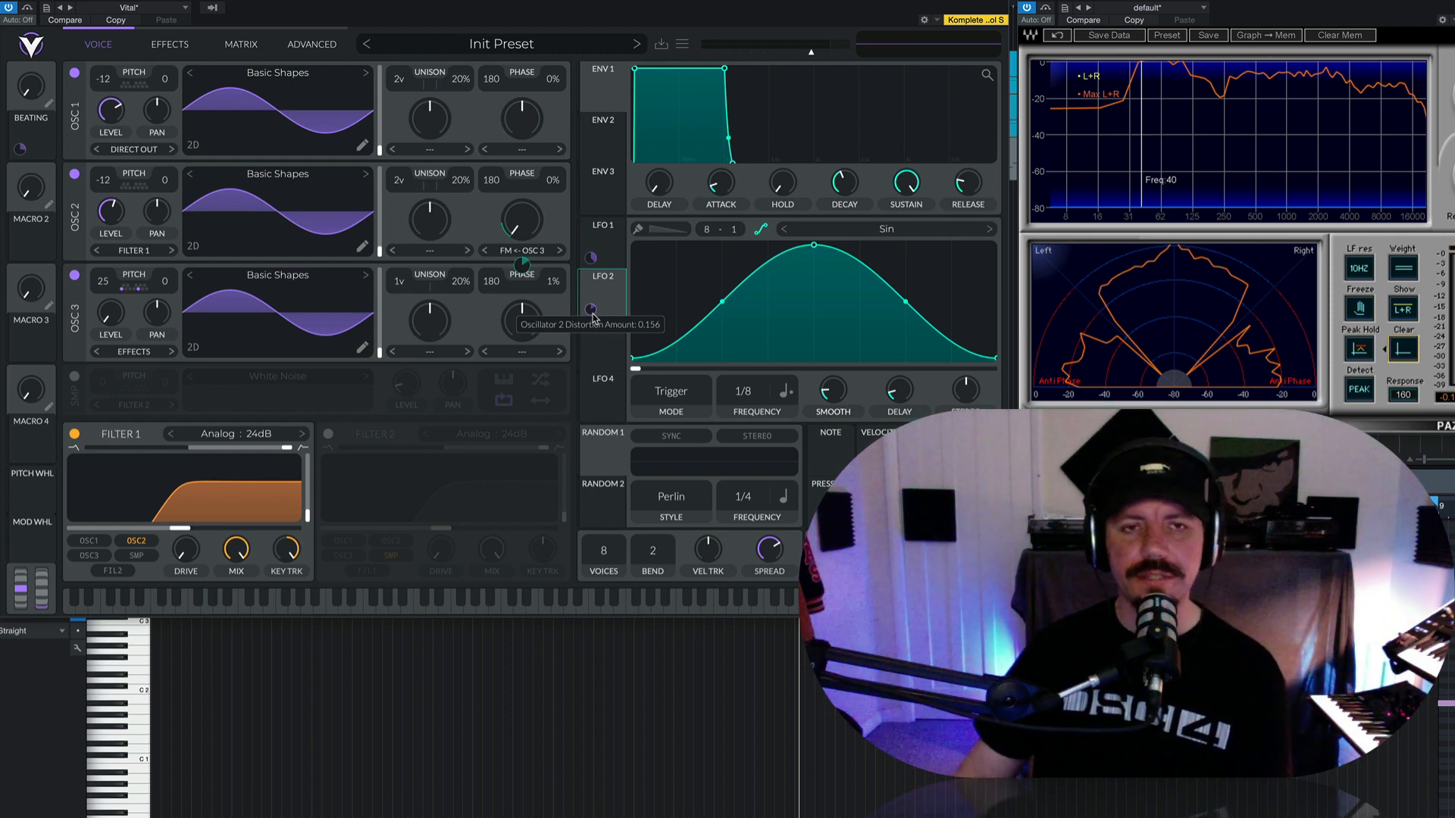
{"action": "left_click_drag", "start_coordinate": [593, 313], "coordinate": [592, 294]}
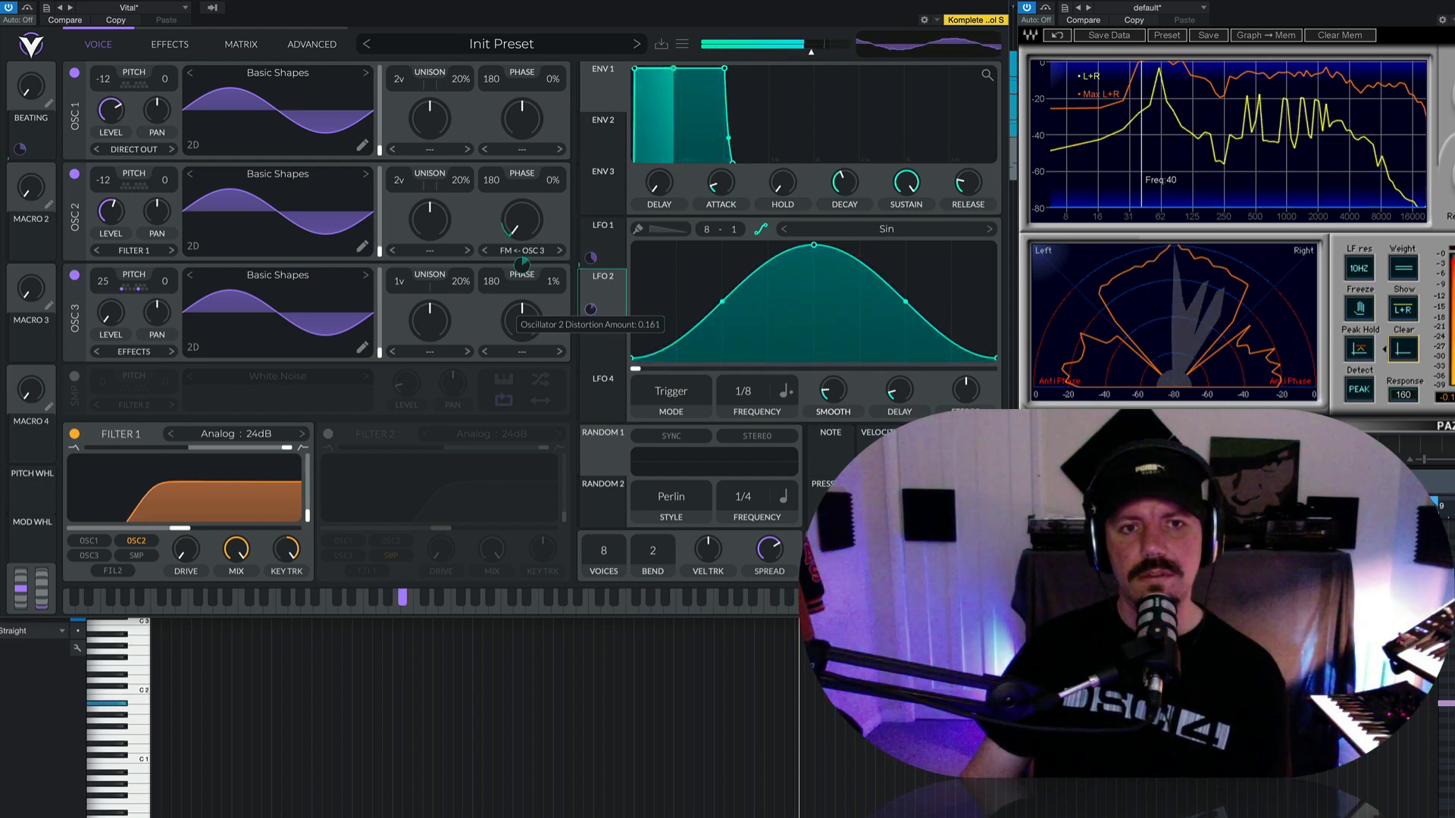
{"action": "left_click_drag", "start_coordinate": [592, 311], "coordinate": [592, 303]}
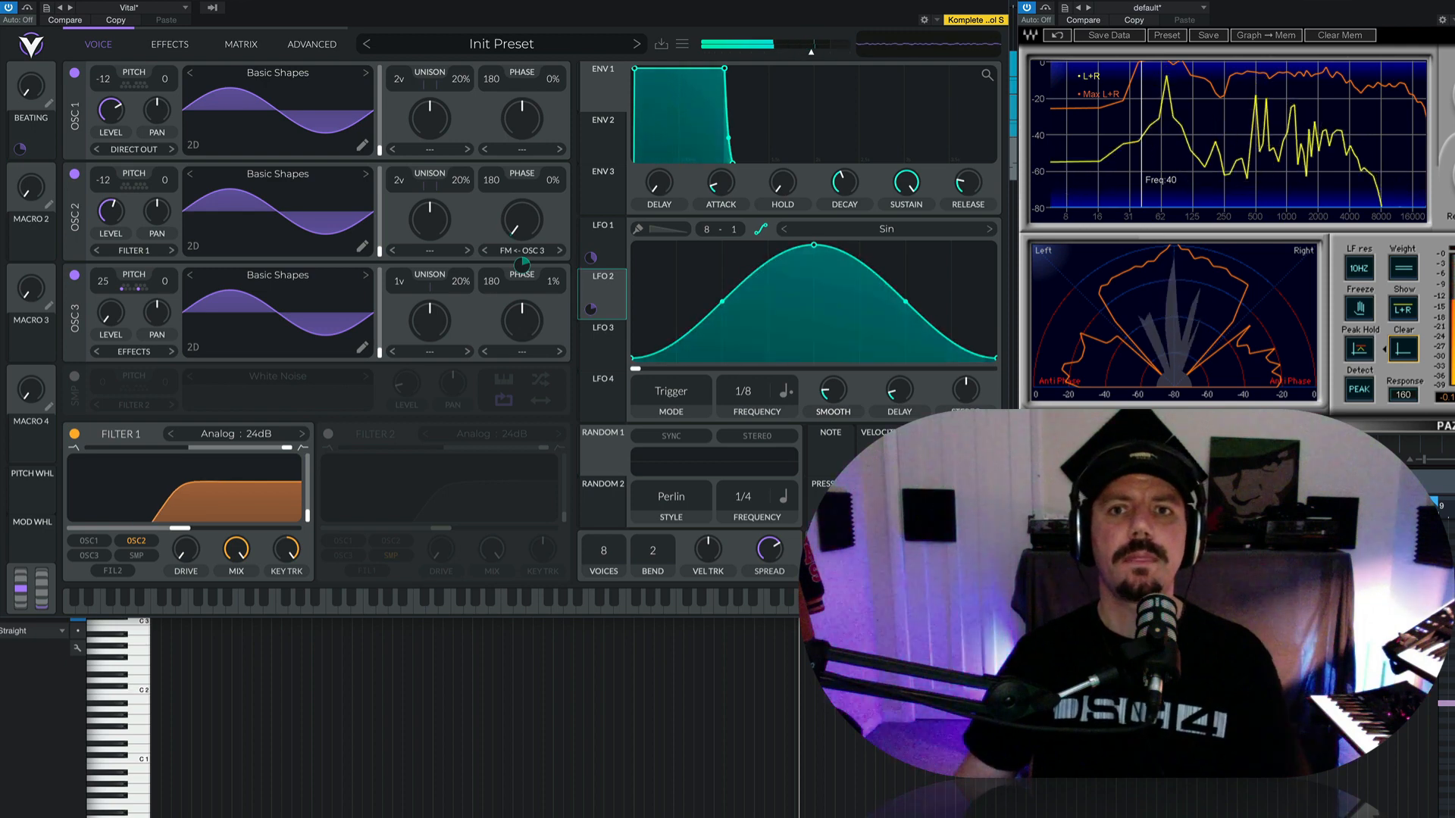
- Close the synth window, move the Vital 3 part from bar 9 to bar 1, and play it
{"action": "key", "text": "F11"}
{"action": "double_click", "coordinate": [917, 129]}
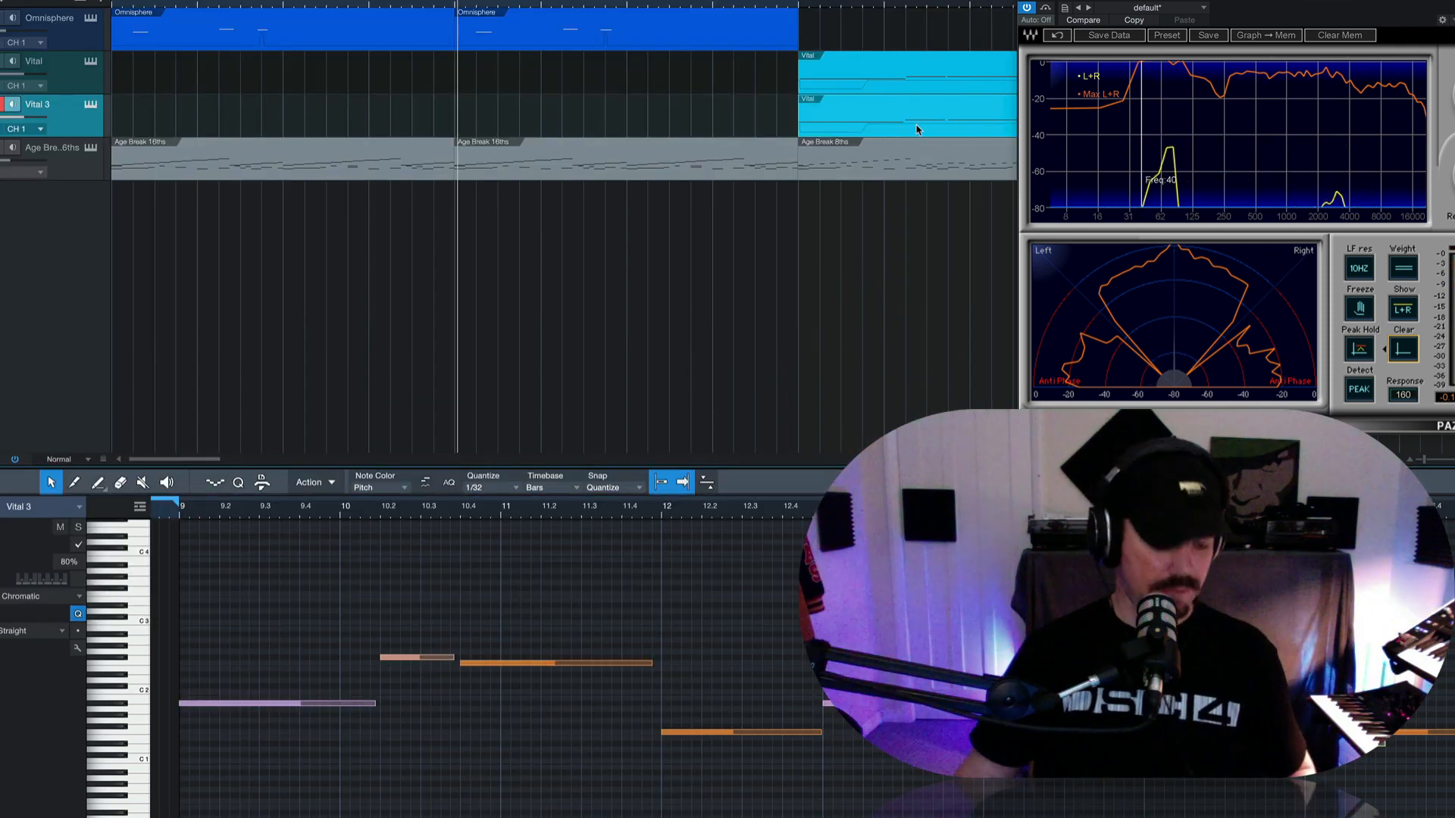
{"action": "left_click_drag", "start_coordinate": [917, 130], "coordinate": [201, 139]}
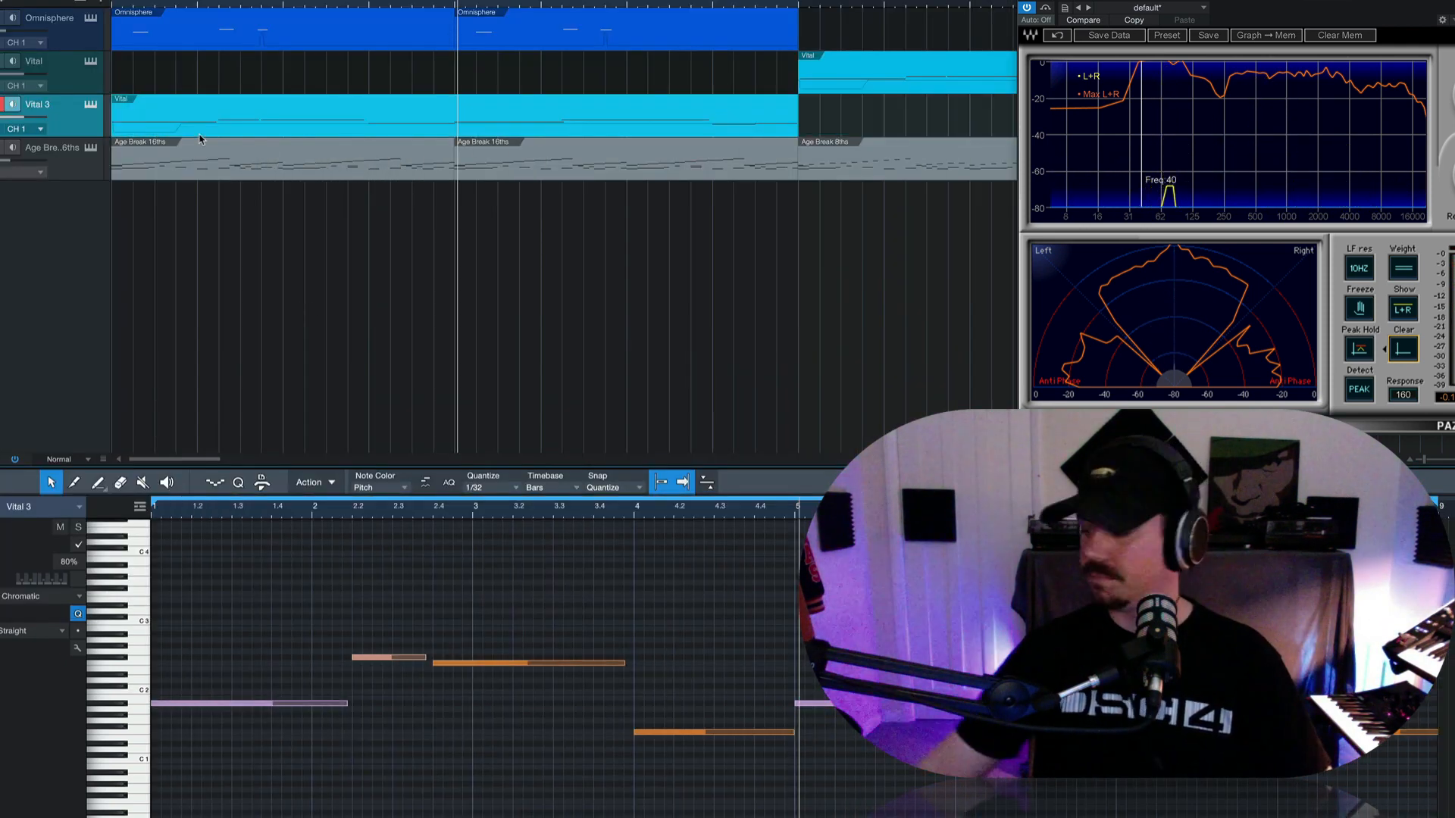
{"action": "key", "text": "space"}
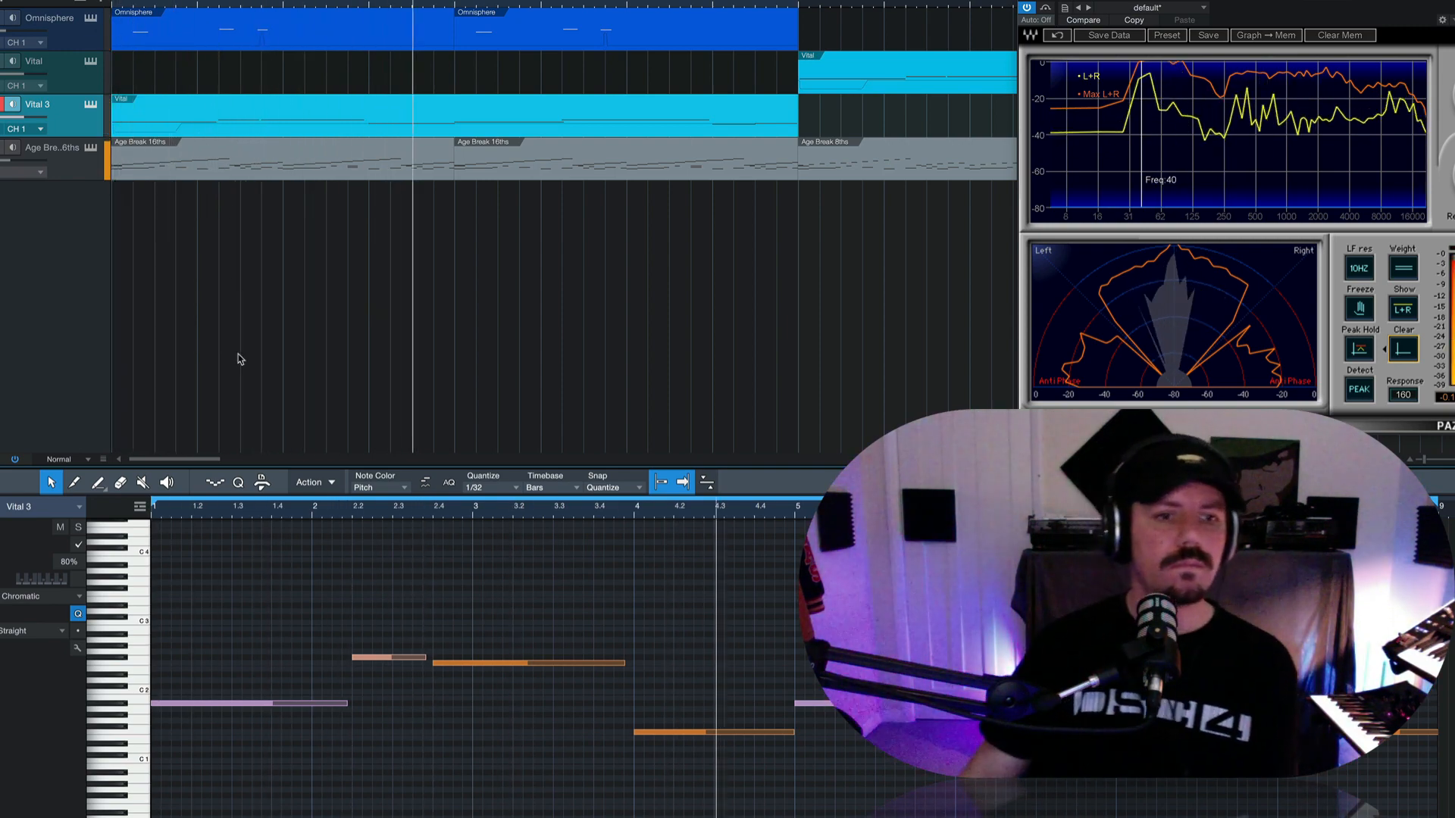
- Lengthen the first A#1 note of the Vital 3 part to 1.1.1.0 so it overlaps the following note
{"action": "left_click", "coordinate": [349, 706]}
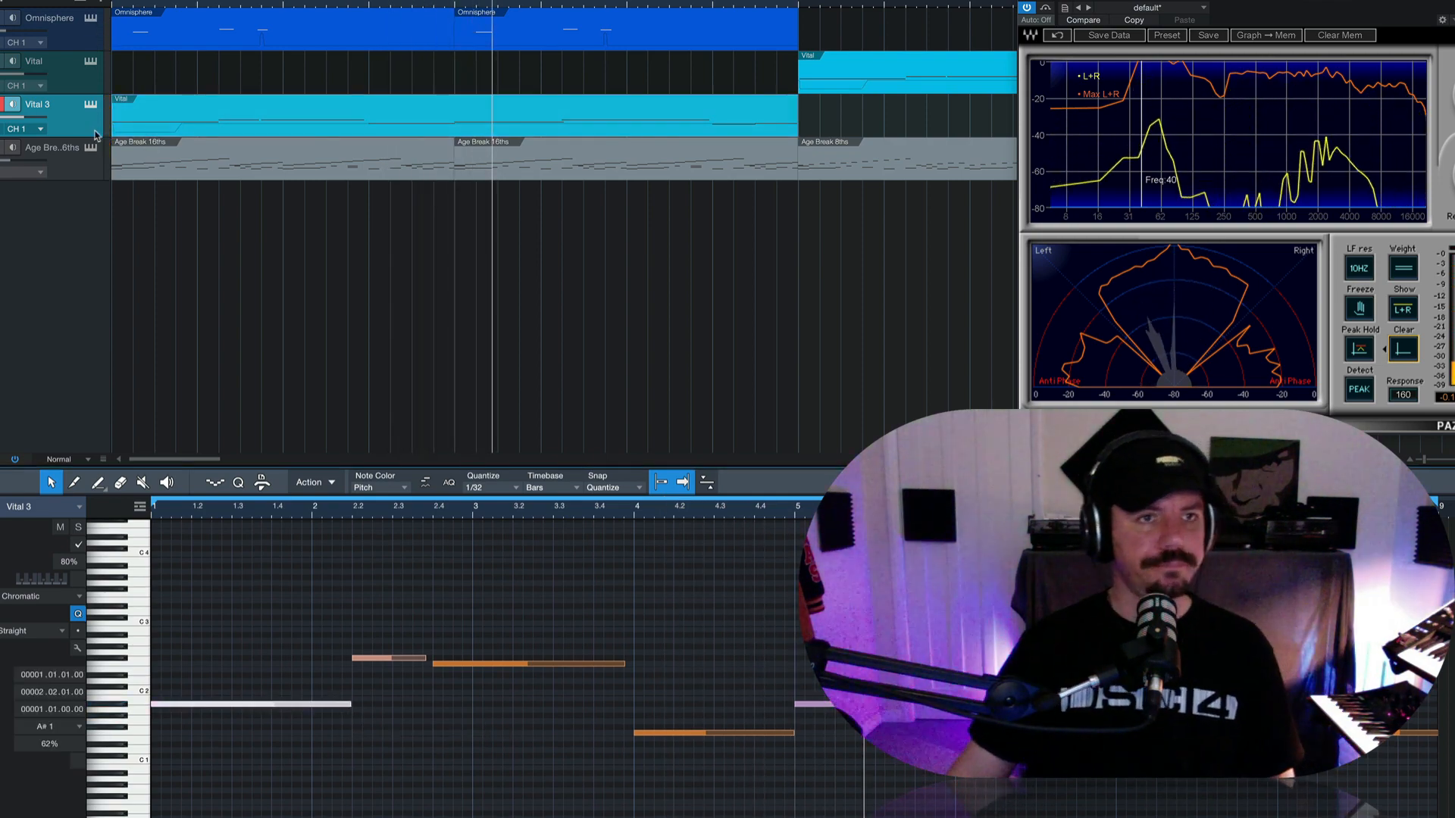
{"action": "left_click", "coordinate": [90, 105]}
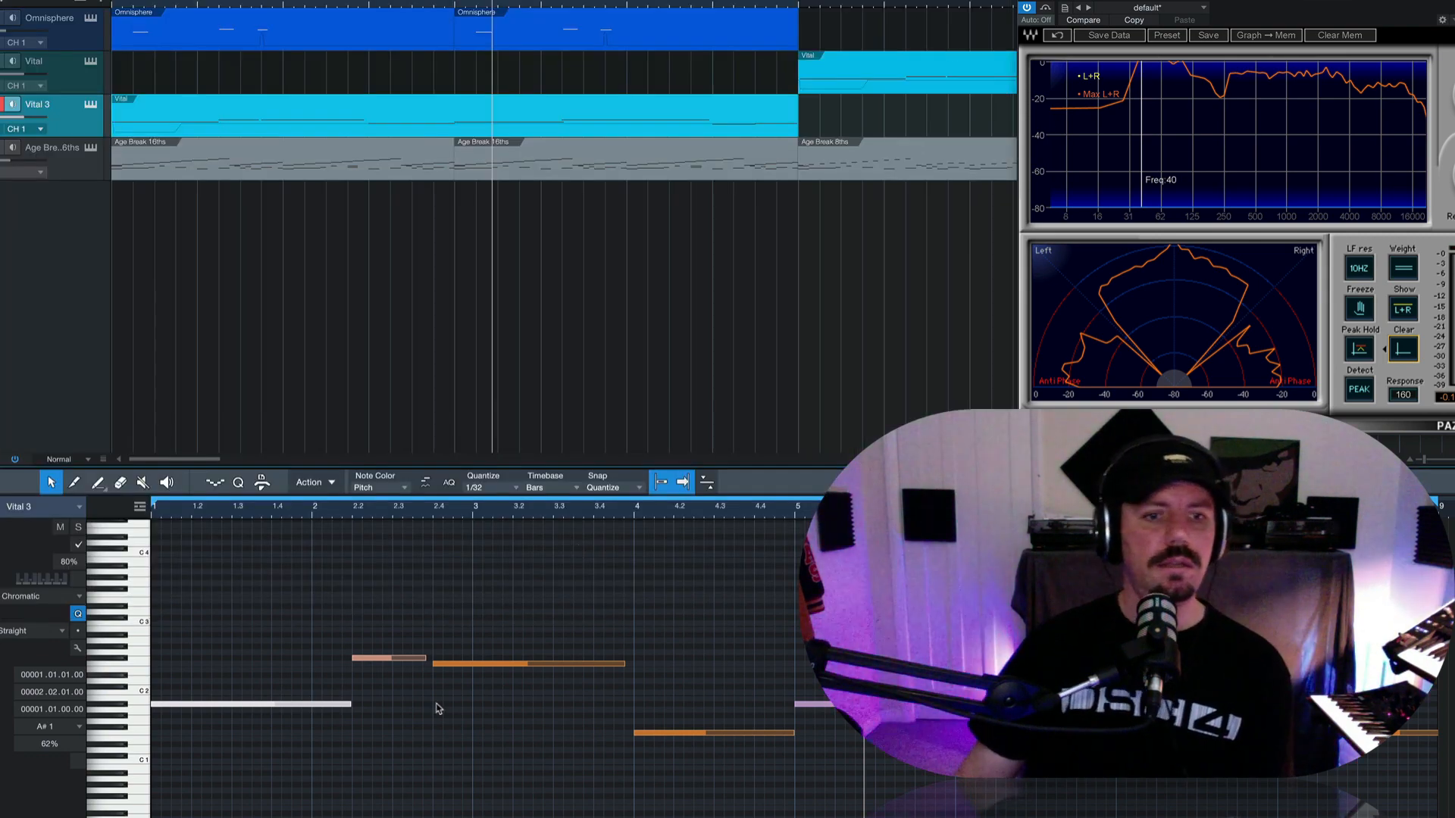
{"action": "left_click_drag", "start_coordinate": [355, 709], "coordinate": [361, 710]}
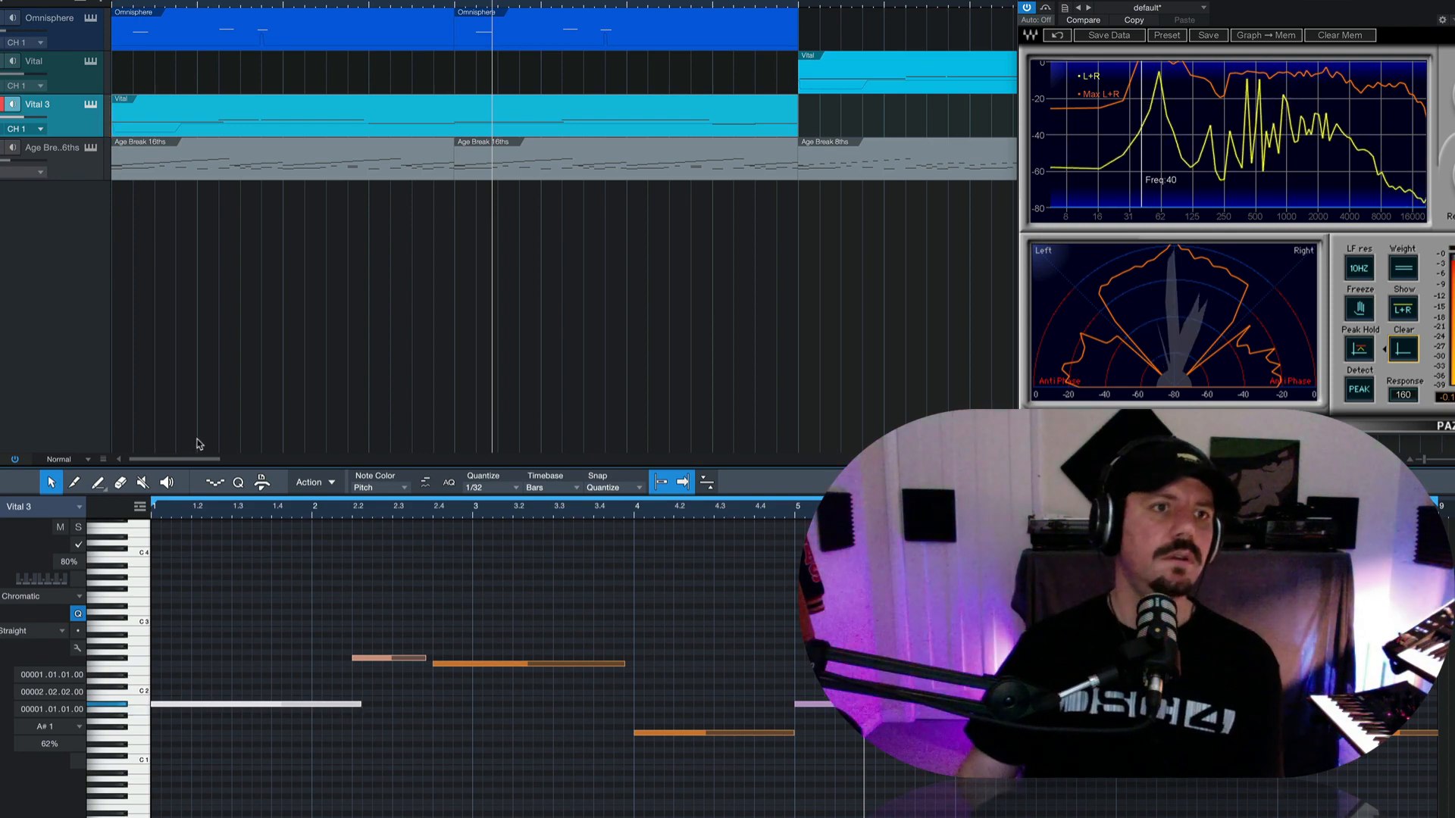
- Open Vital on the Vital 3 track, set the number of voices to 1, and close the synth window
{"action": "left_click", "coordinate": [89, 105]}
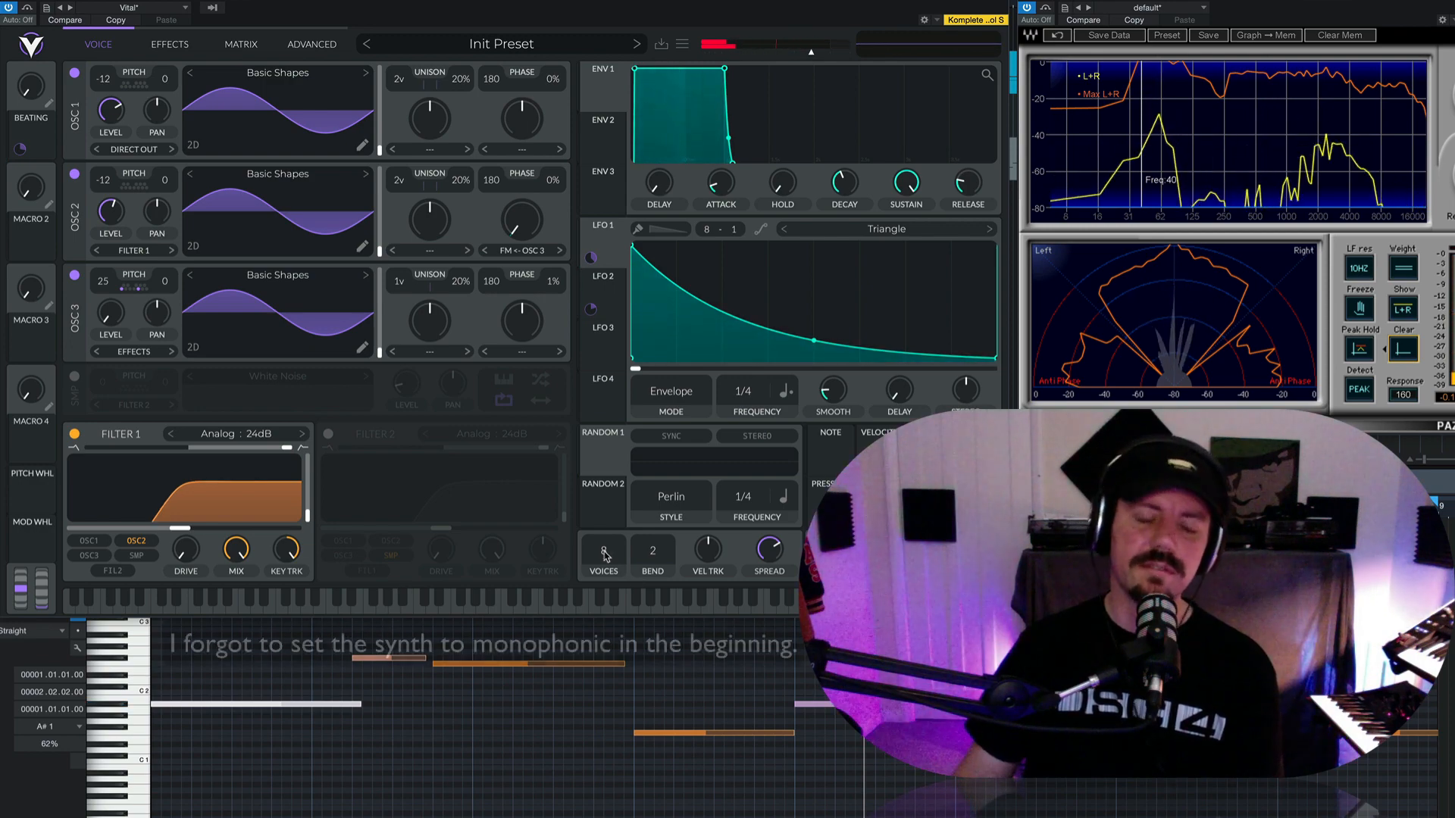
{"action": "left_click_drag", "start_coordinate": [605, 616], "coordinate": [596, 675]}
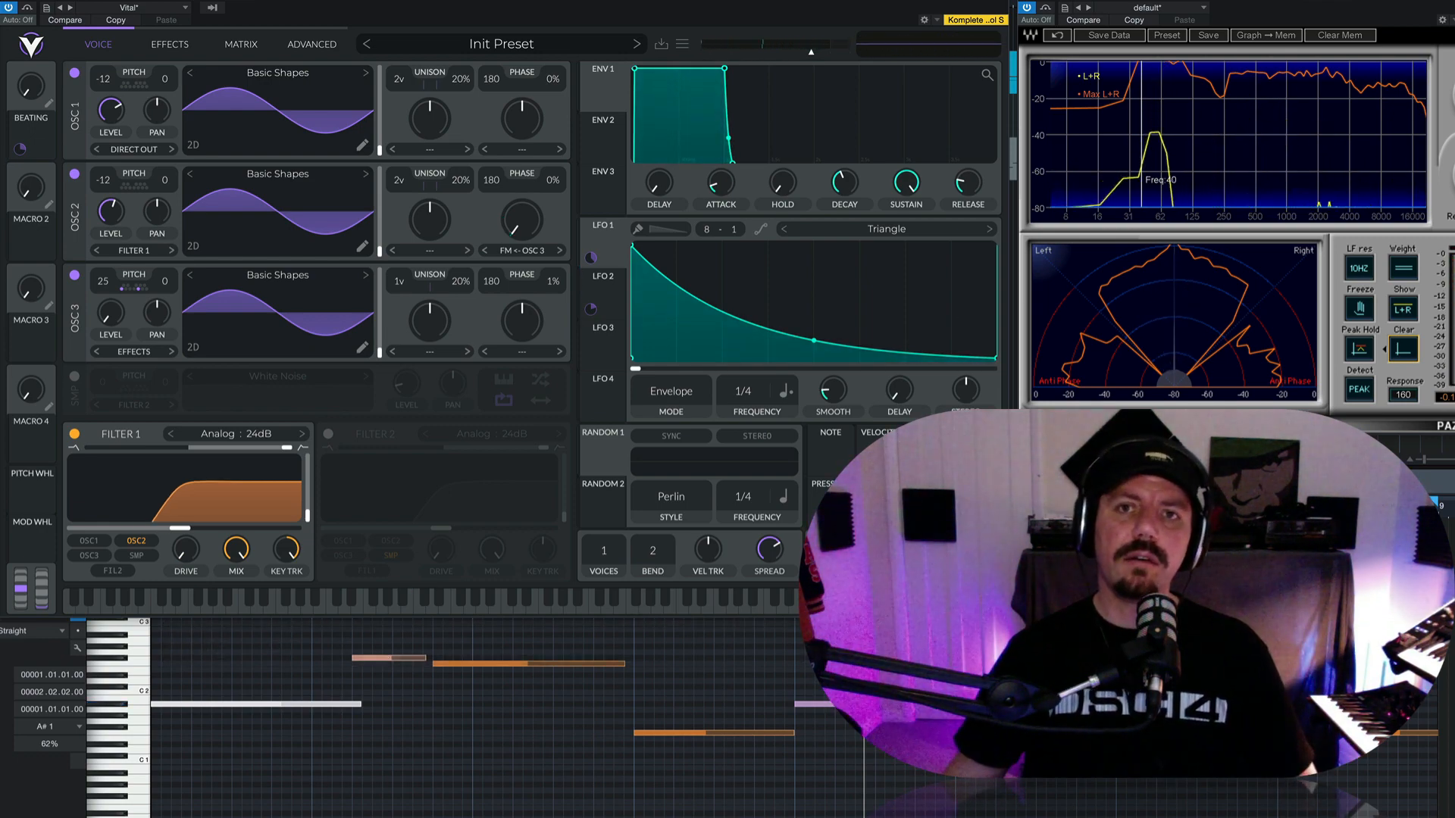
{"action": "left_click", "coordinate": [1002, 1]}
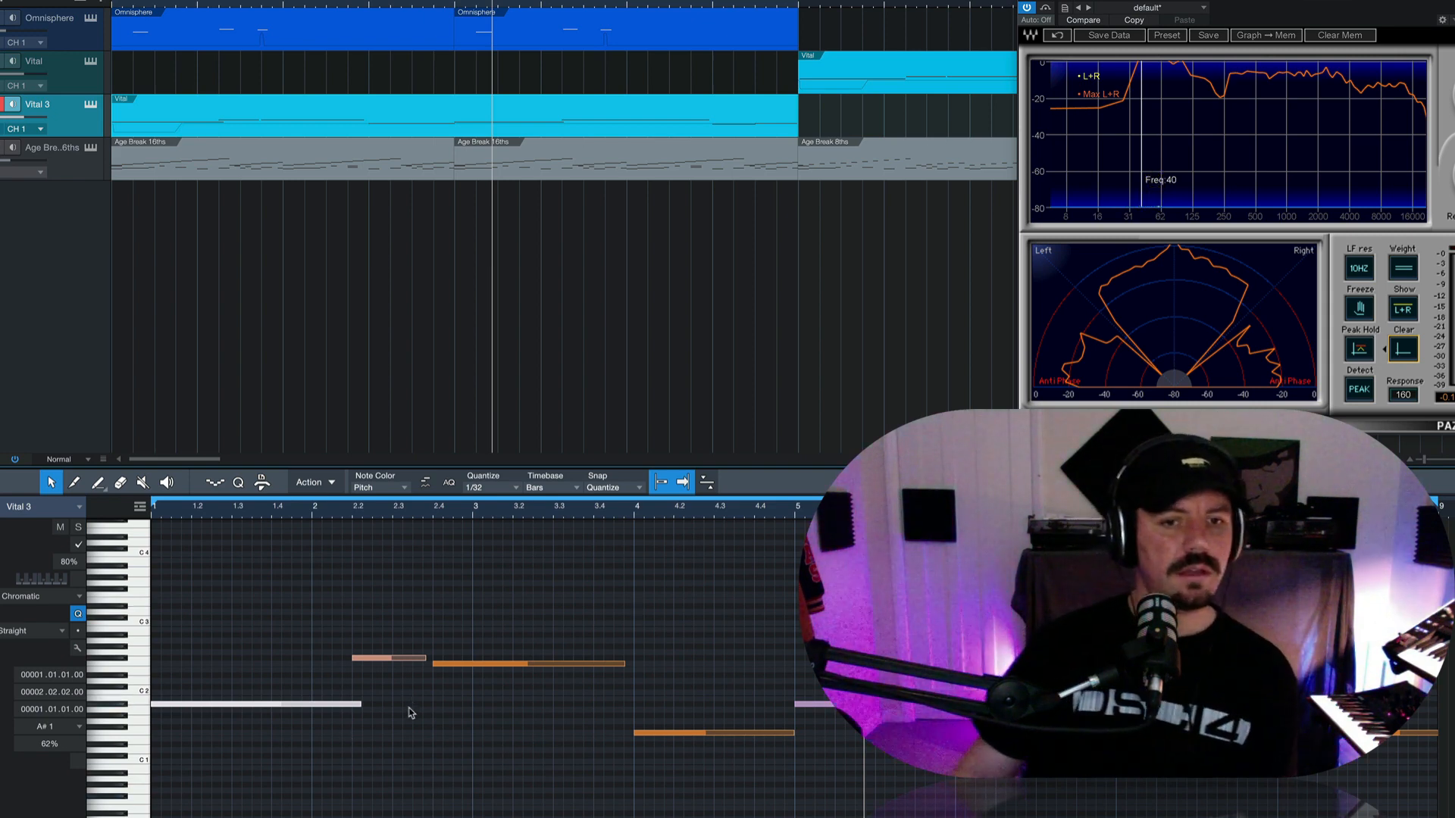
- Extend the F#2 note to the start of the F2 note and play with the loop ending at bar 5
{"action": "left_click_drag", "start_coordinate": [422, 658], "coordinate": [431, 662]}
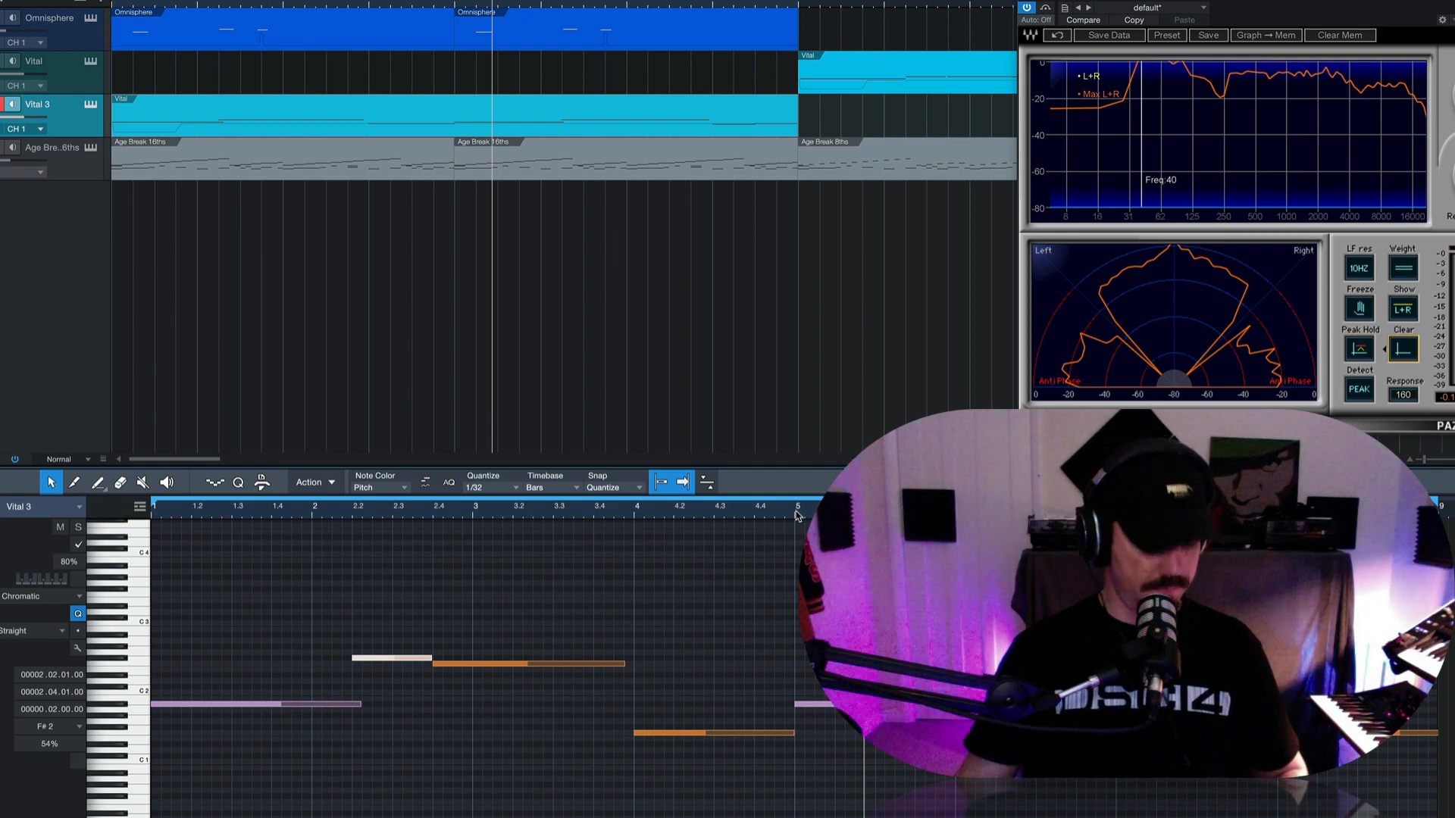
{"action": "left_click", "coordinate": [796, 511], "text": "alt"}
{"action": "key", "text": "space"}
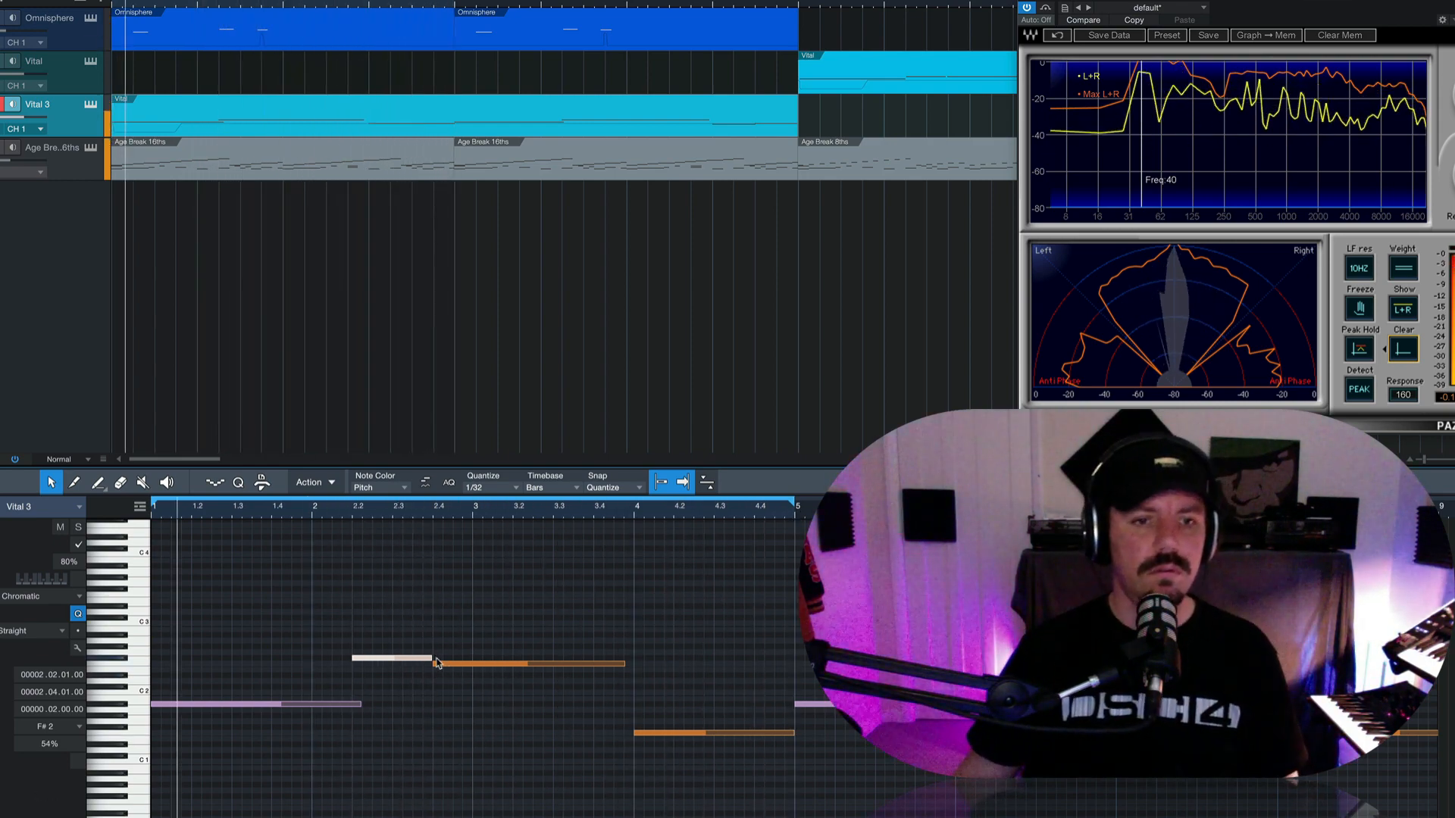
- Lengthen the F#2 note to 0.2.1.0 so it overlaps the F2 note, and extend the F2 note to bar 4
{"action": "left_click_drag", "start_coordinate": [438, 658], "coordinate": [442, 658]}
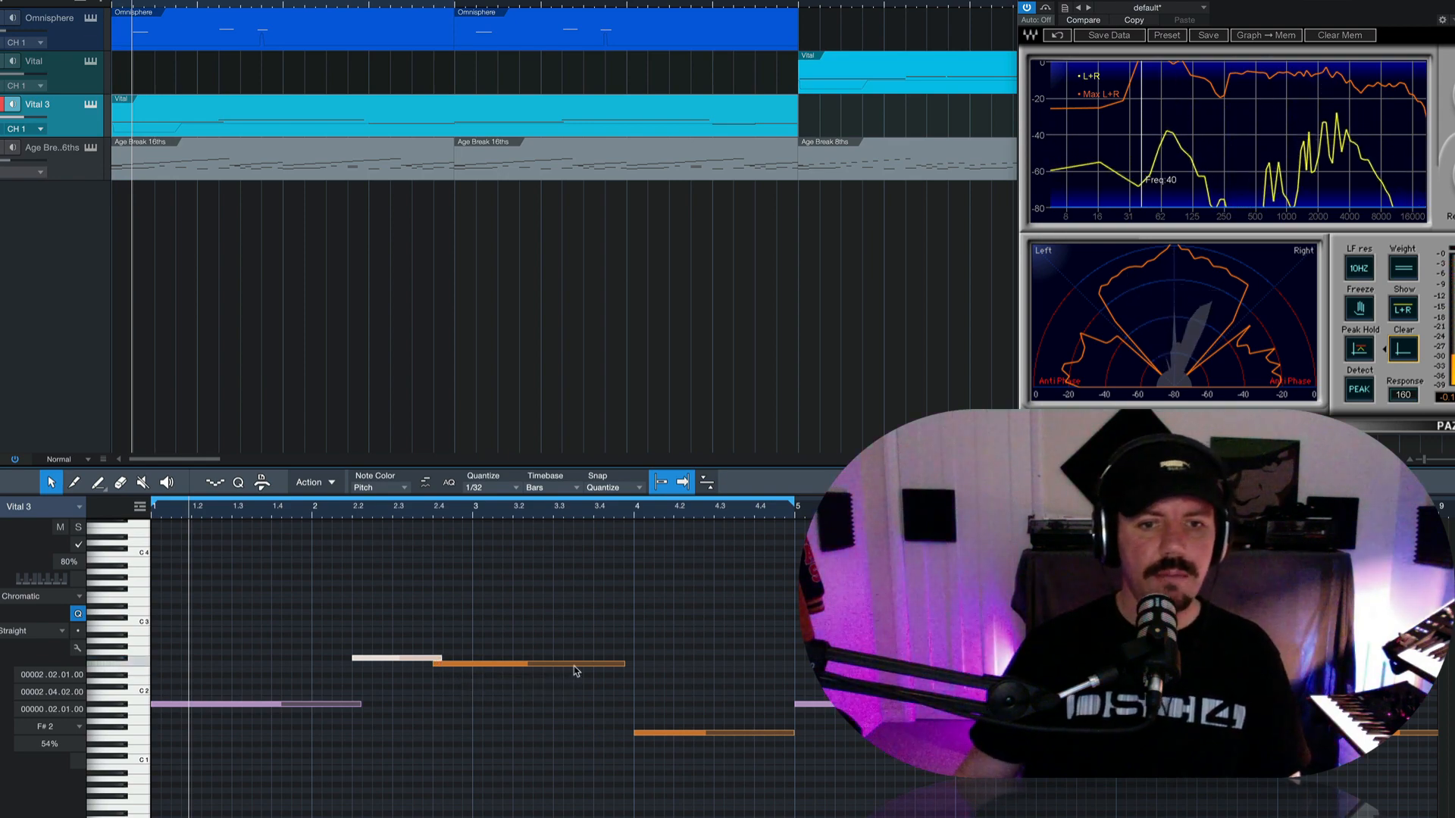
{"action": "left_click_drag", "start_coordinate": [627, 664], "coordinate": [632, 664]}
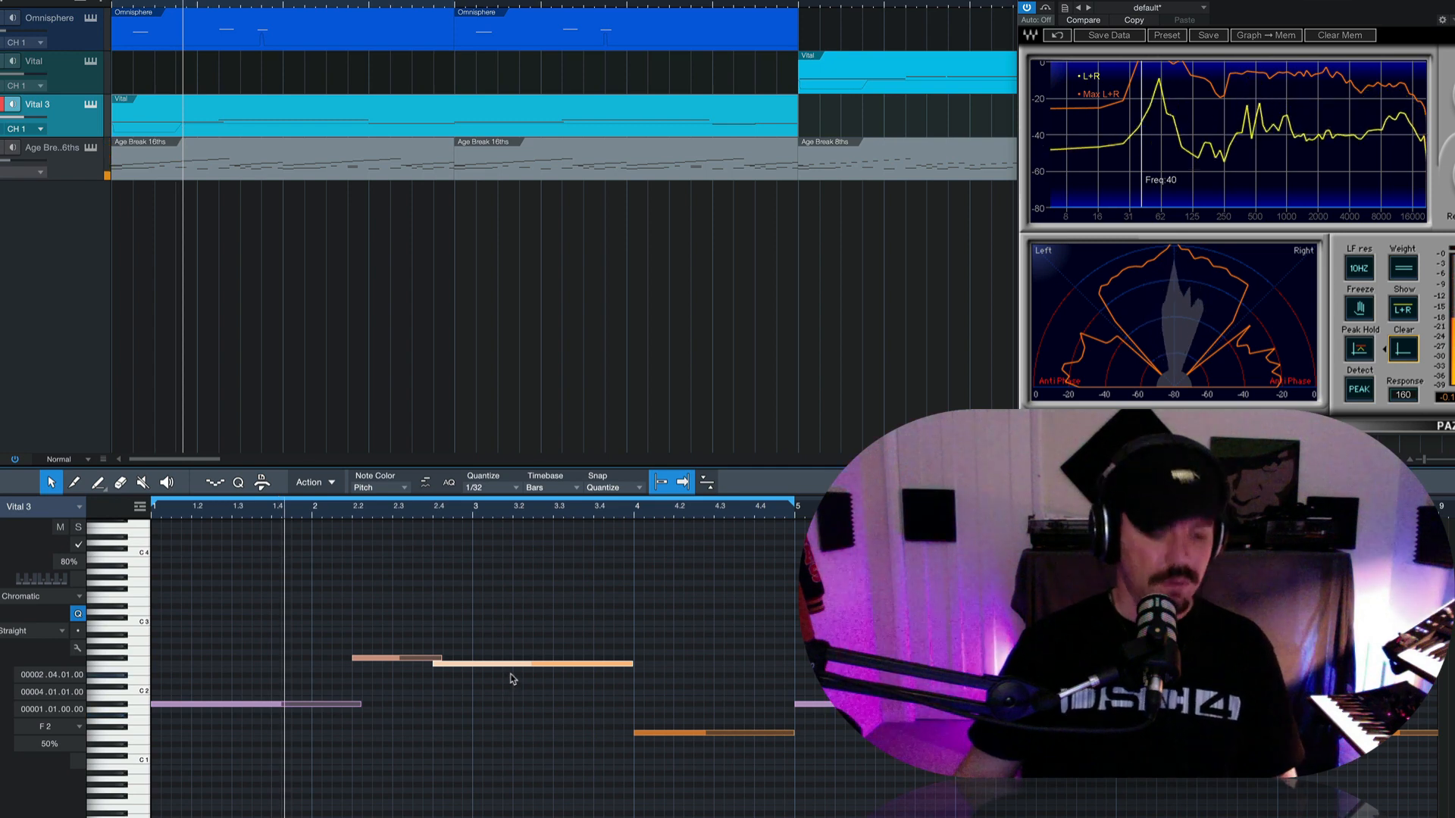
- Break the long F2 note into three with the Paint tool, starting new notes at 3.2.1 and 3.3.3, and play the loop
{"action": "key", "text": "2"}
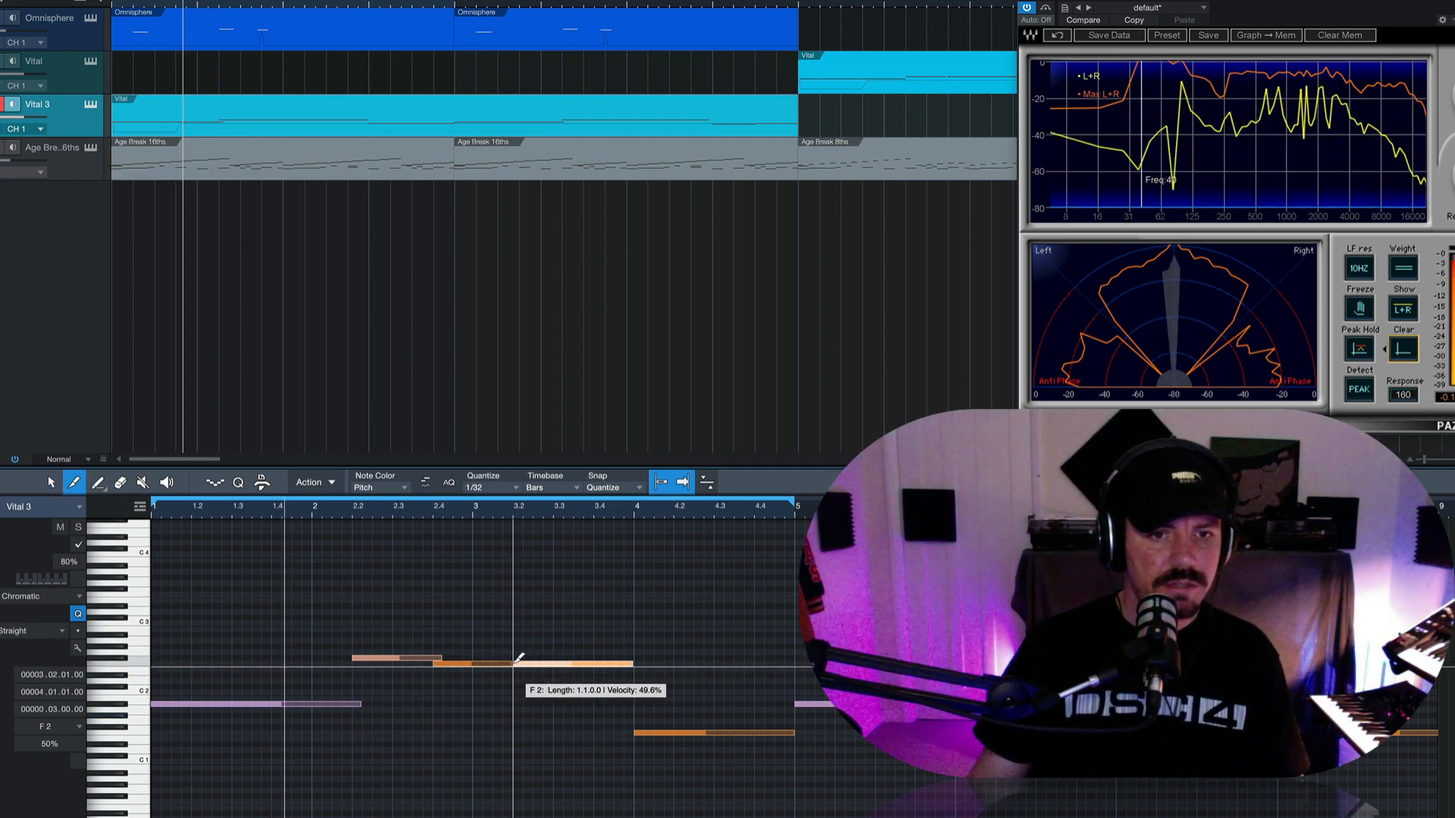
{"action": "left_click", "coordinate": [574, 664]}
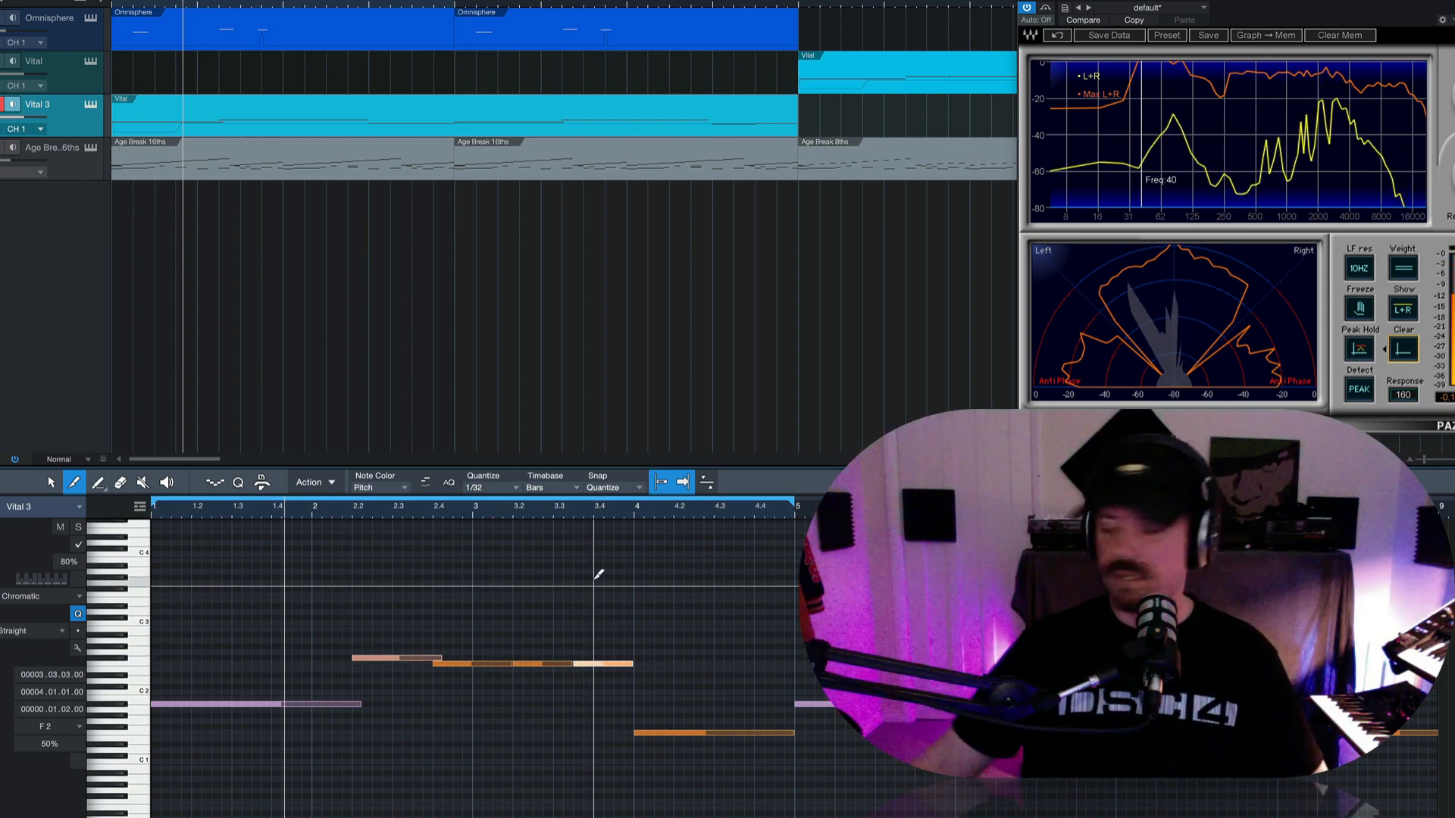
{"action": "key", "text": "1"}
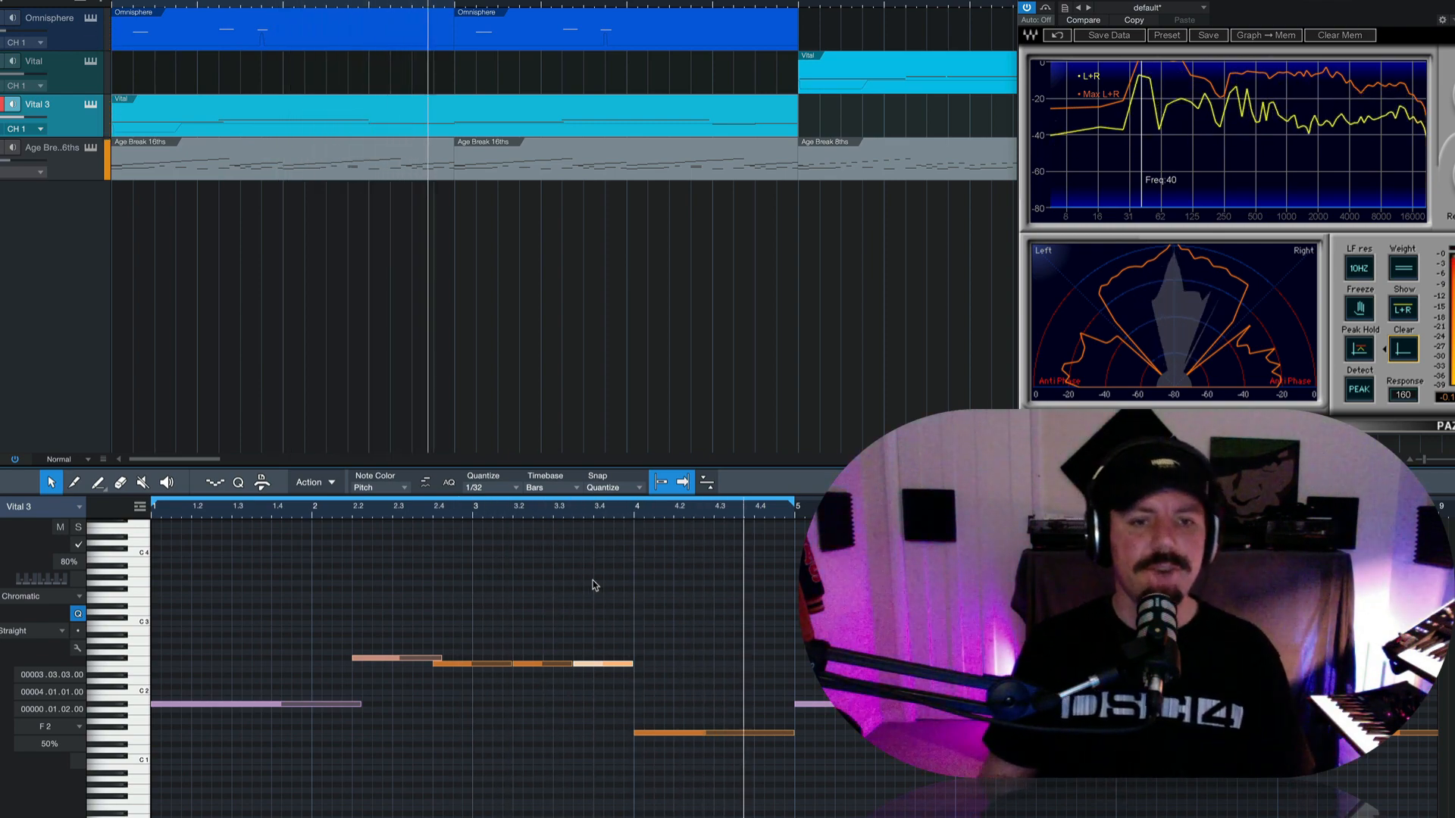
{"action": "key", "text": "space"}
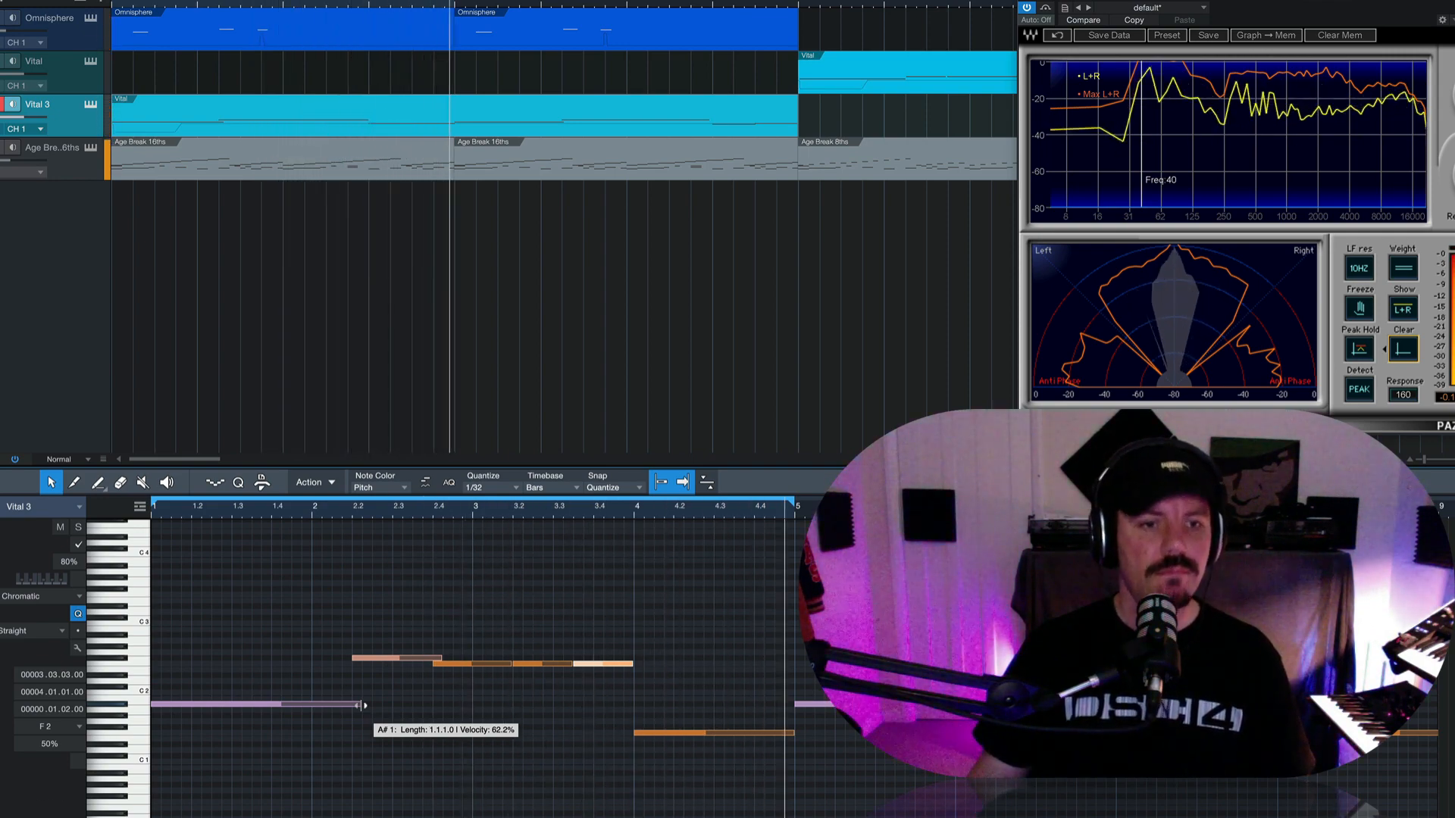
- Audition the first A#1 note without overlap at a length of 1.1.0.0, and lengthen it back to 1.1.1.0
{"action": "key", "text": "space"}
{"action": "left_click_drag", "start_coordinate": [361, 706], "coordinate": [354, 706]}
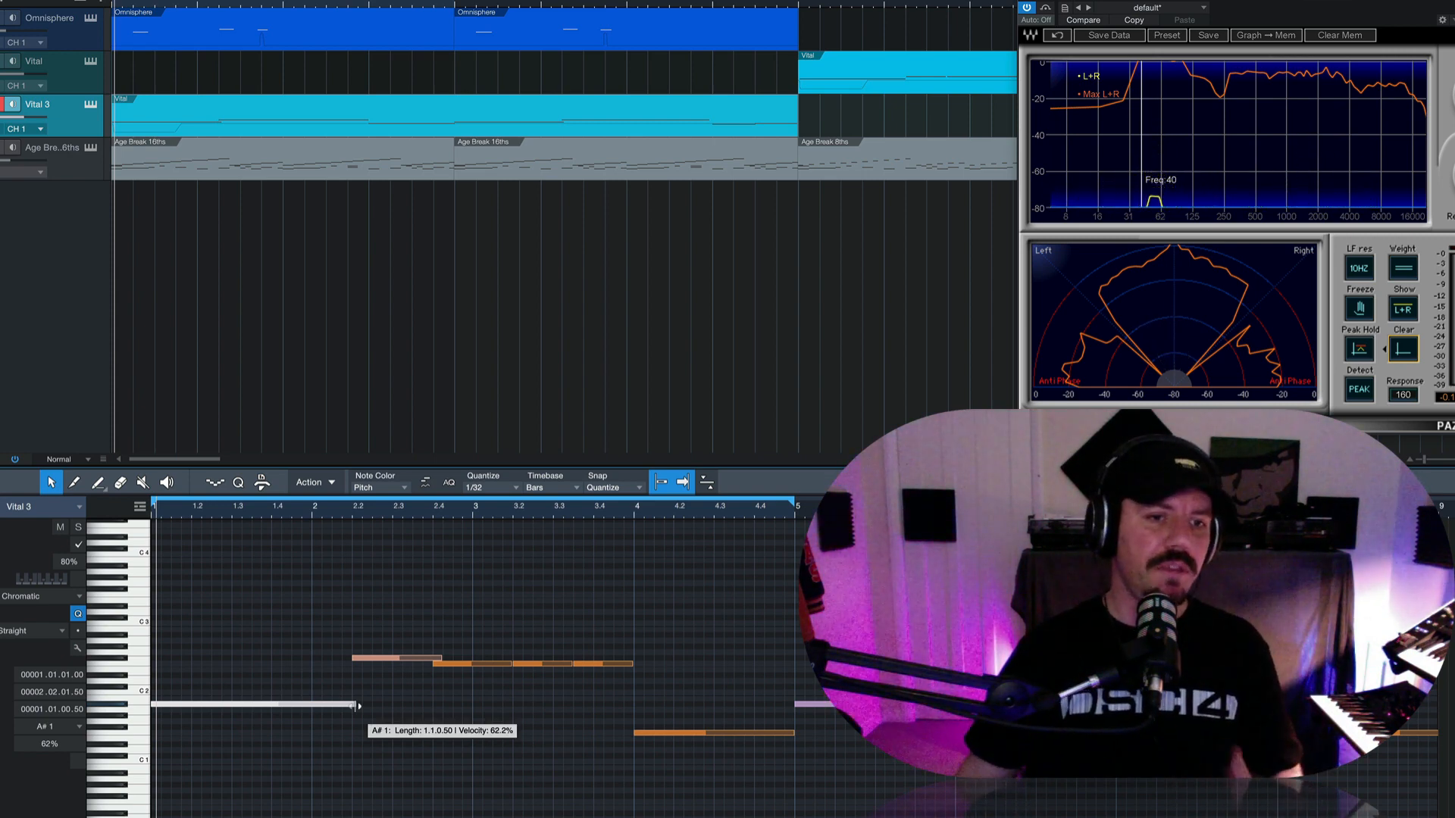
{"action": "left_click_drag", "start_coordinate": [355, 707], "coordinate": [351, 707]}
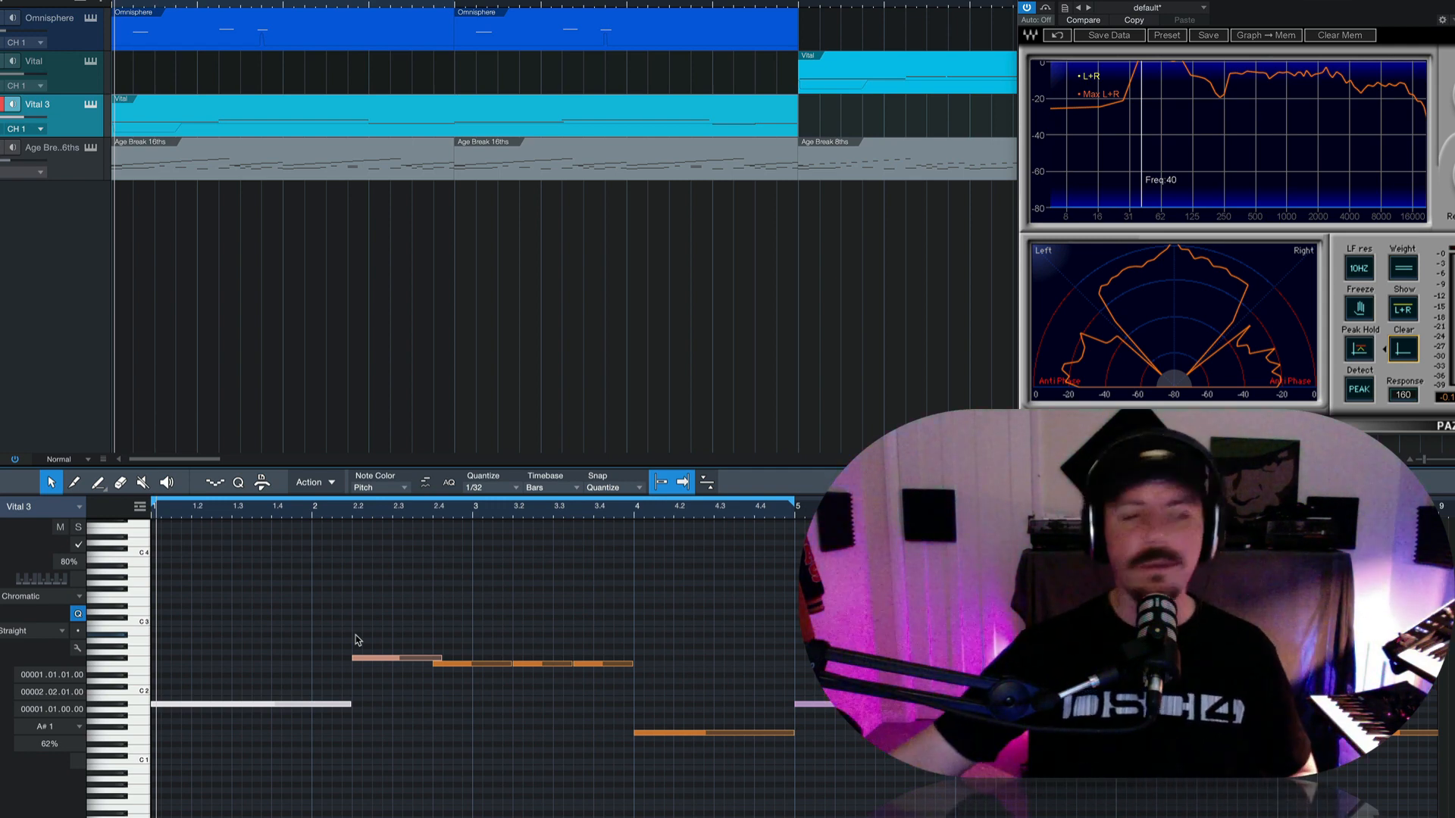
{"action": "key", "text": "space"}
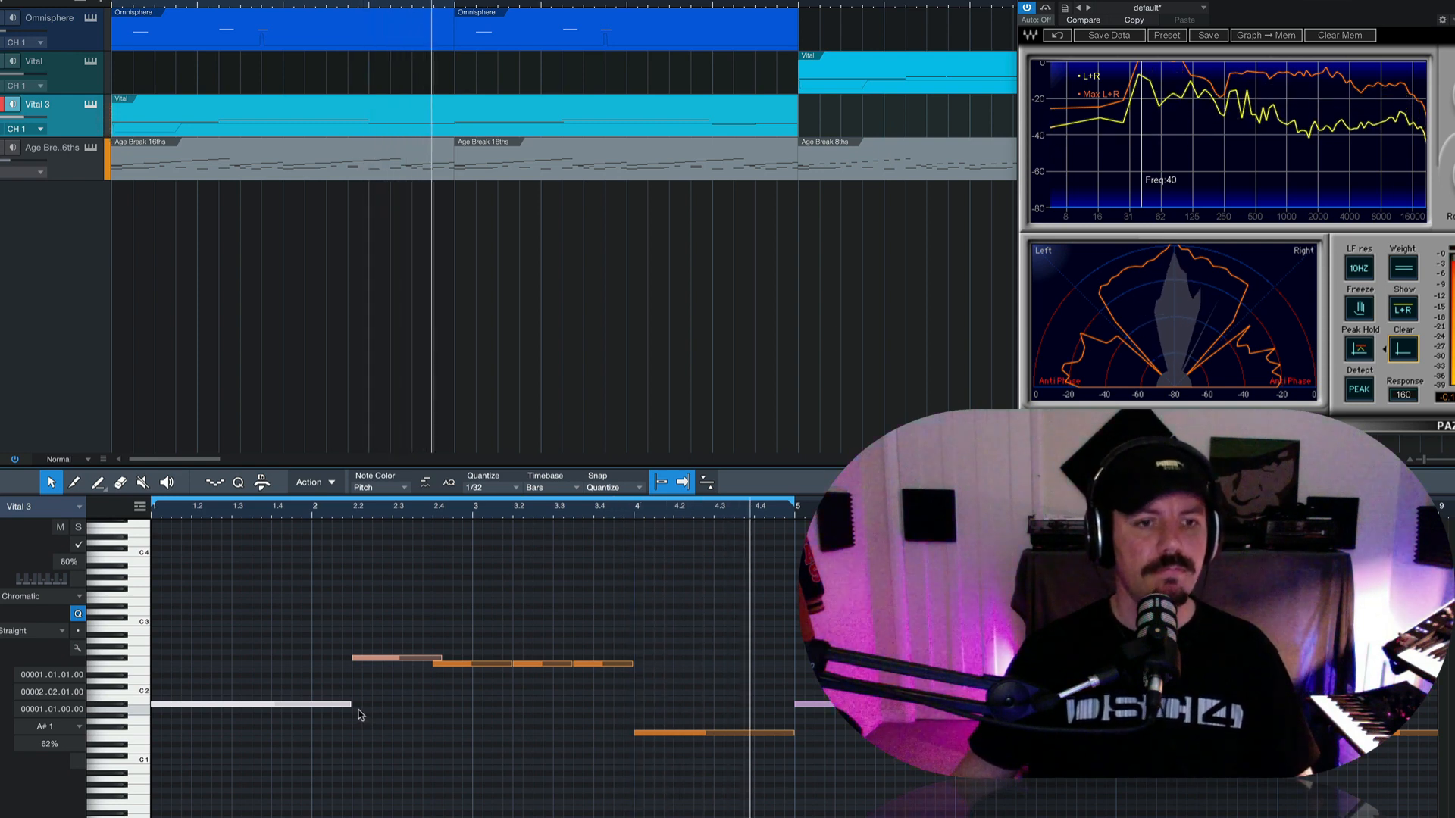
{"action": "left_click_drag", "start_coordinate": [353, 705], "coordinate": [361, 706]}
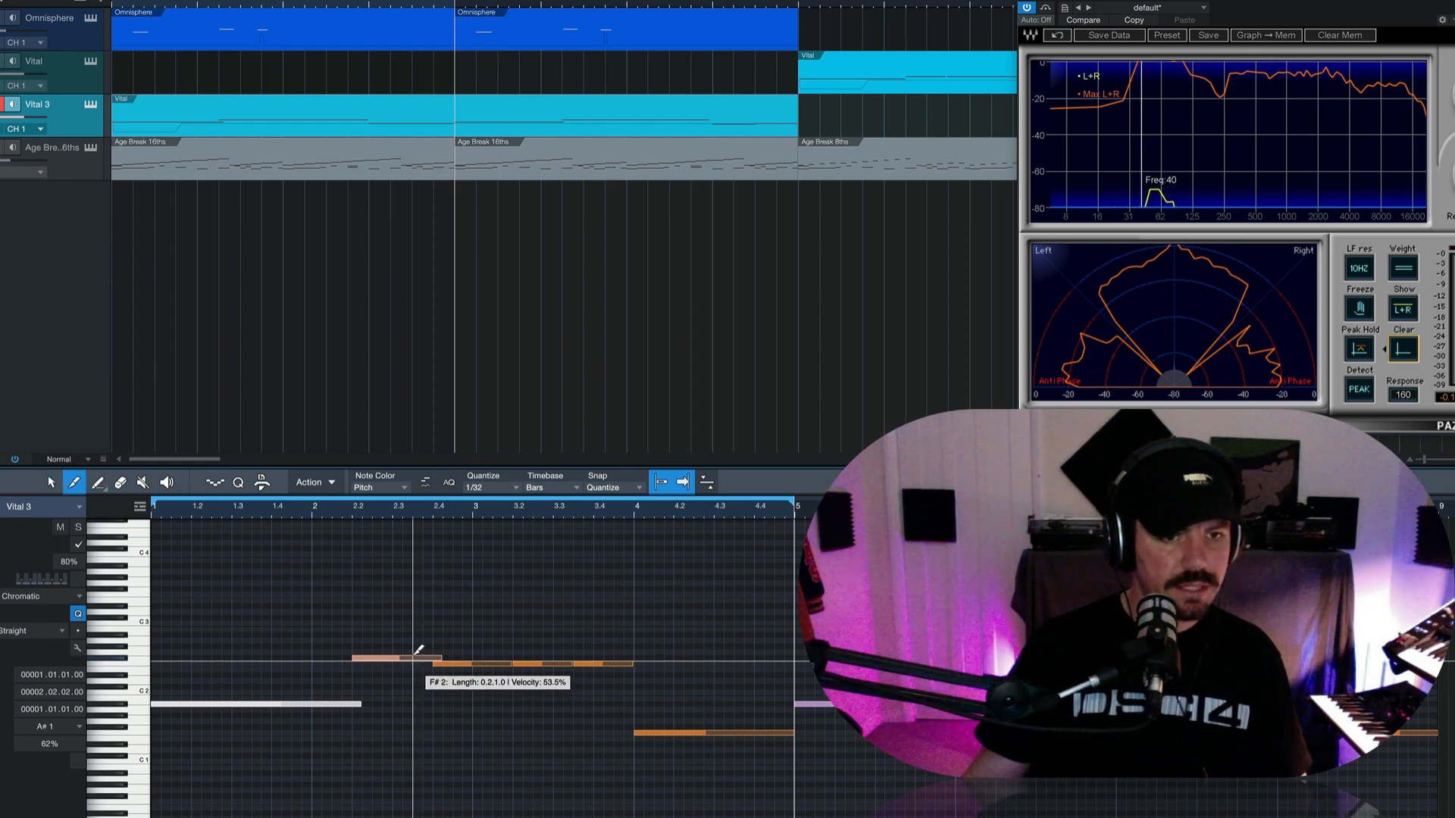
- Break the F#2 note into three equal notes with the Paint tool, the last starting at 2.3.3, and play the loop
{"action": "left_click", "coordinate": [417, 656]}
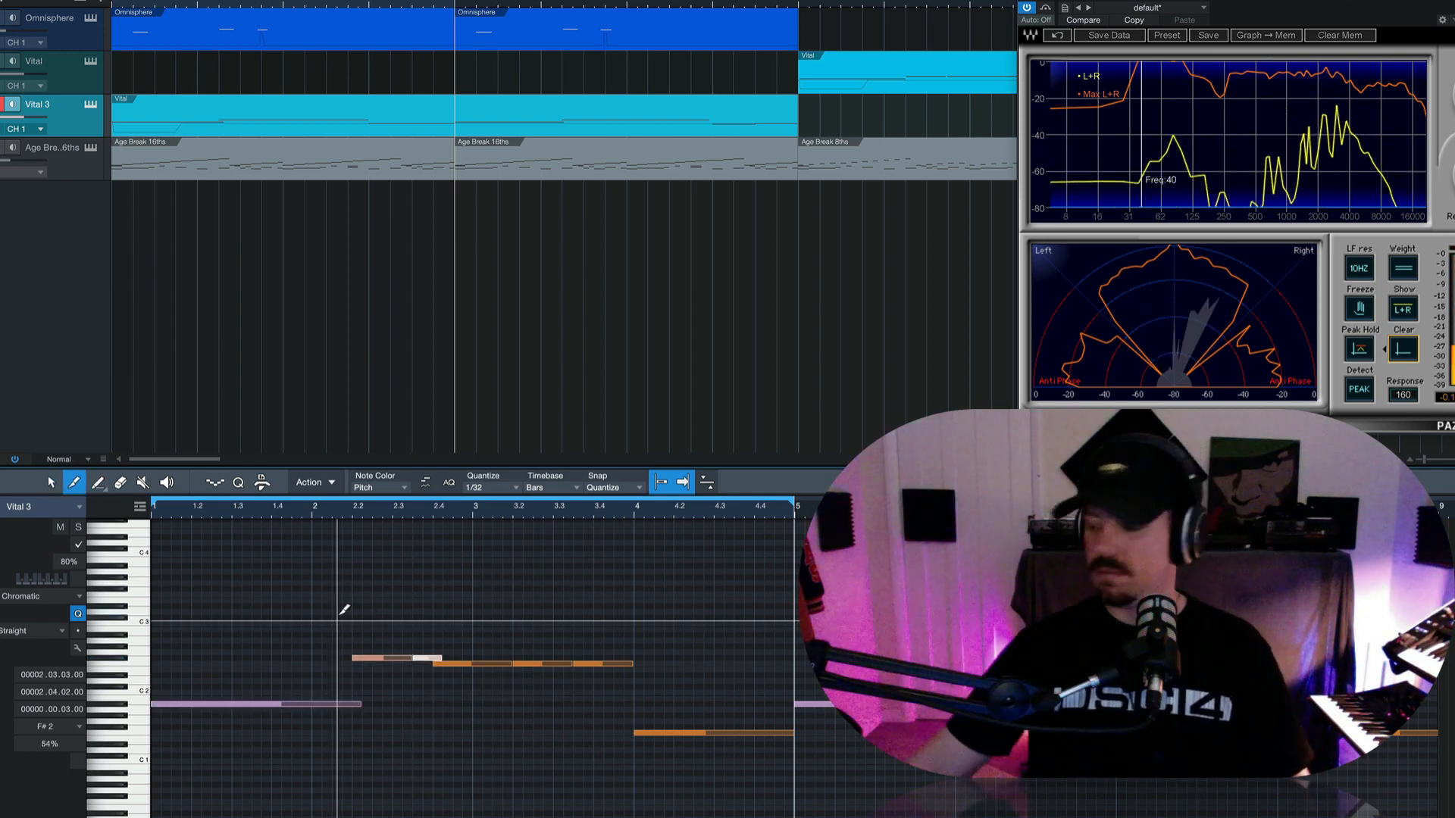
{"action": "key", "text": "1"}
{"action": "key", "text": "space"}
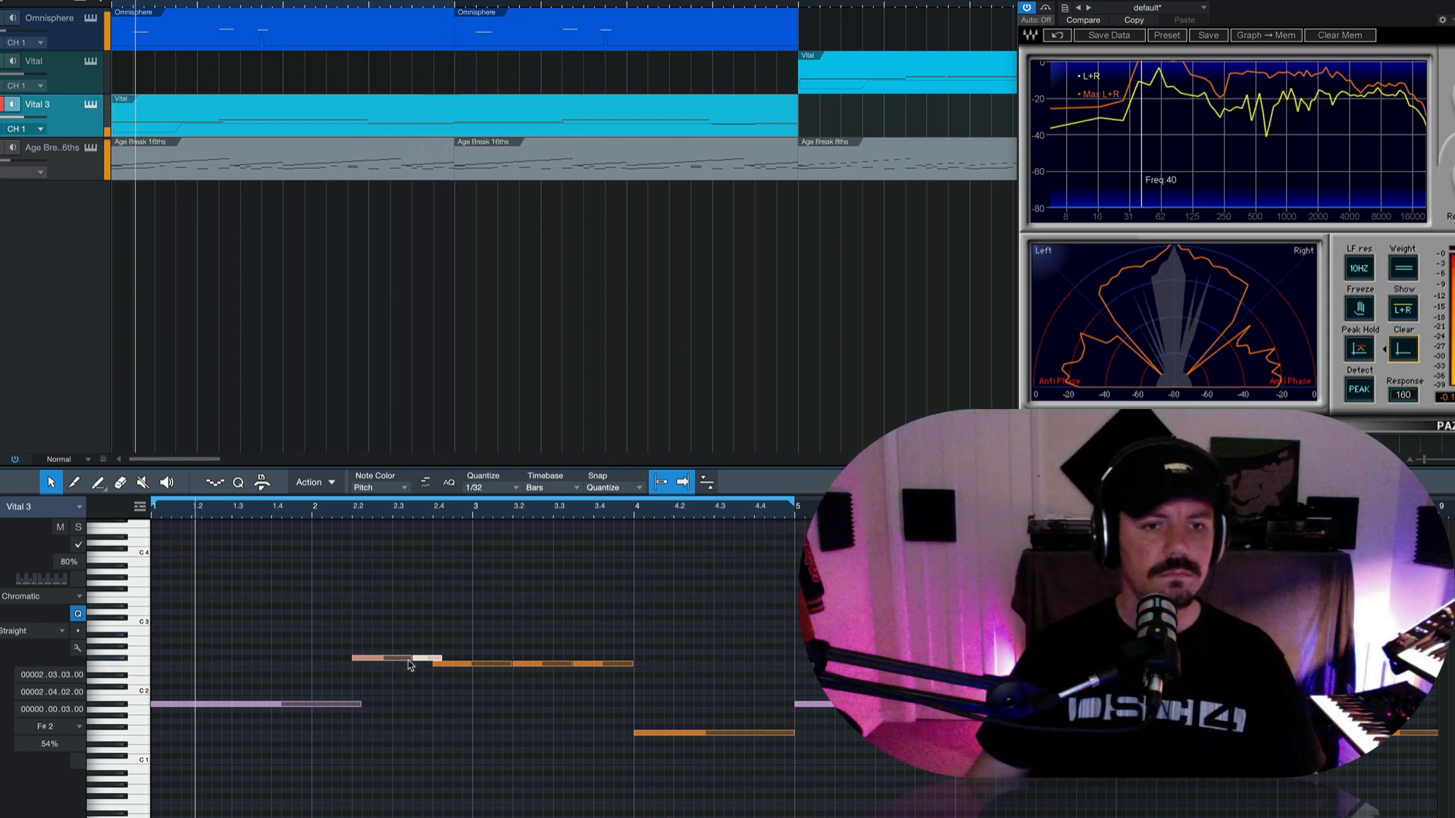
- Extend the start of the last F#2 note back to 2.3.1, giving it a length of 0.1.1.0, and play the loop
{"action": "left_click_drag", "start_coordinate": [408, 661], "coordinate": [392, 664]}
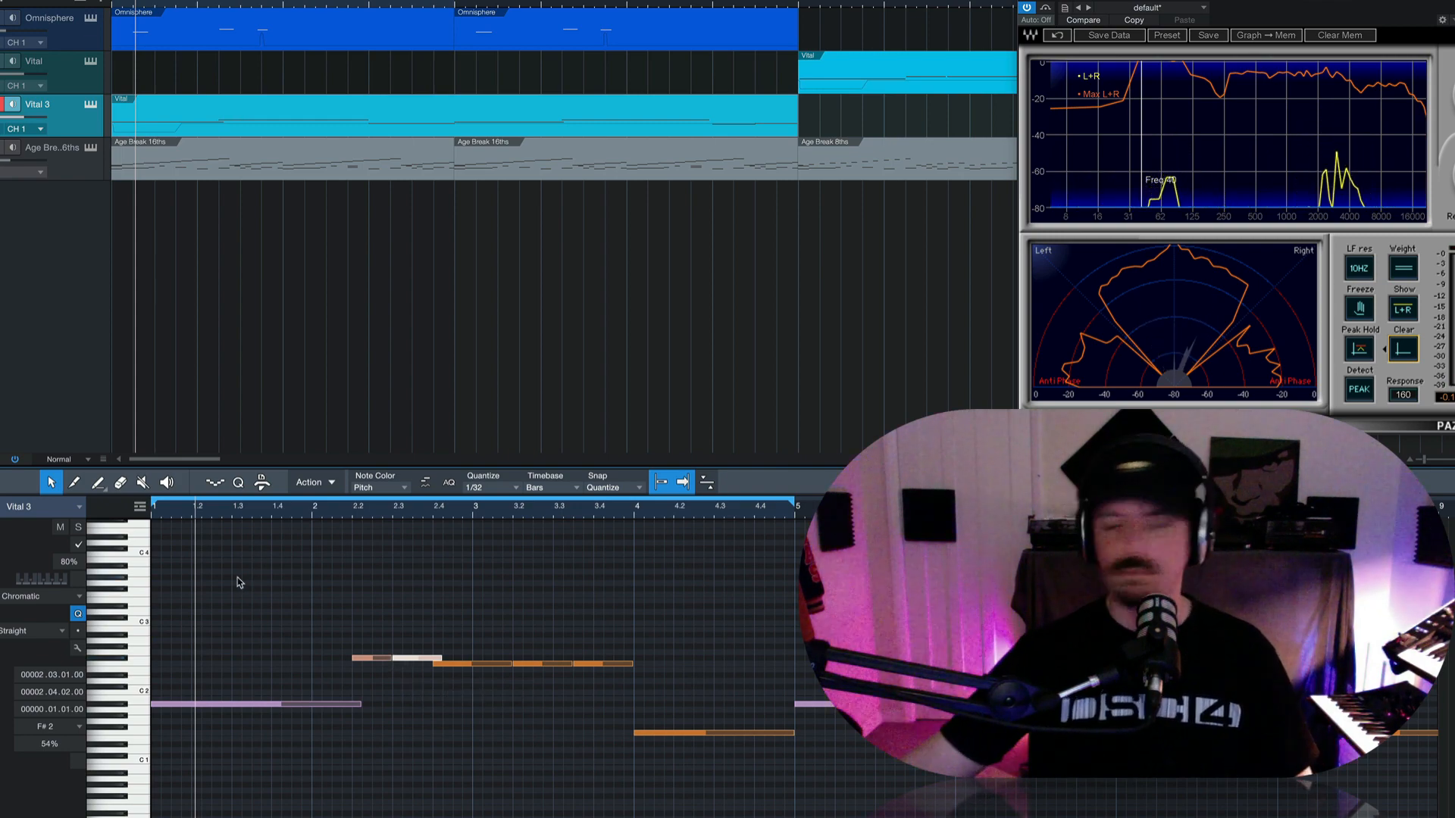
{"action": "key", "text": "space"}
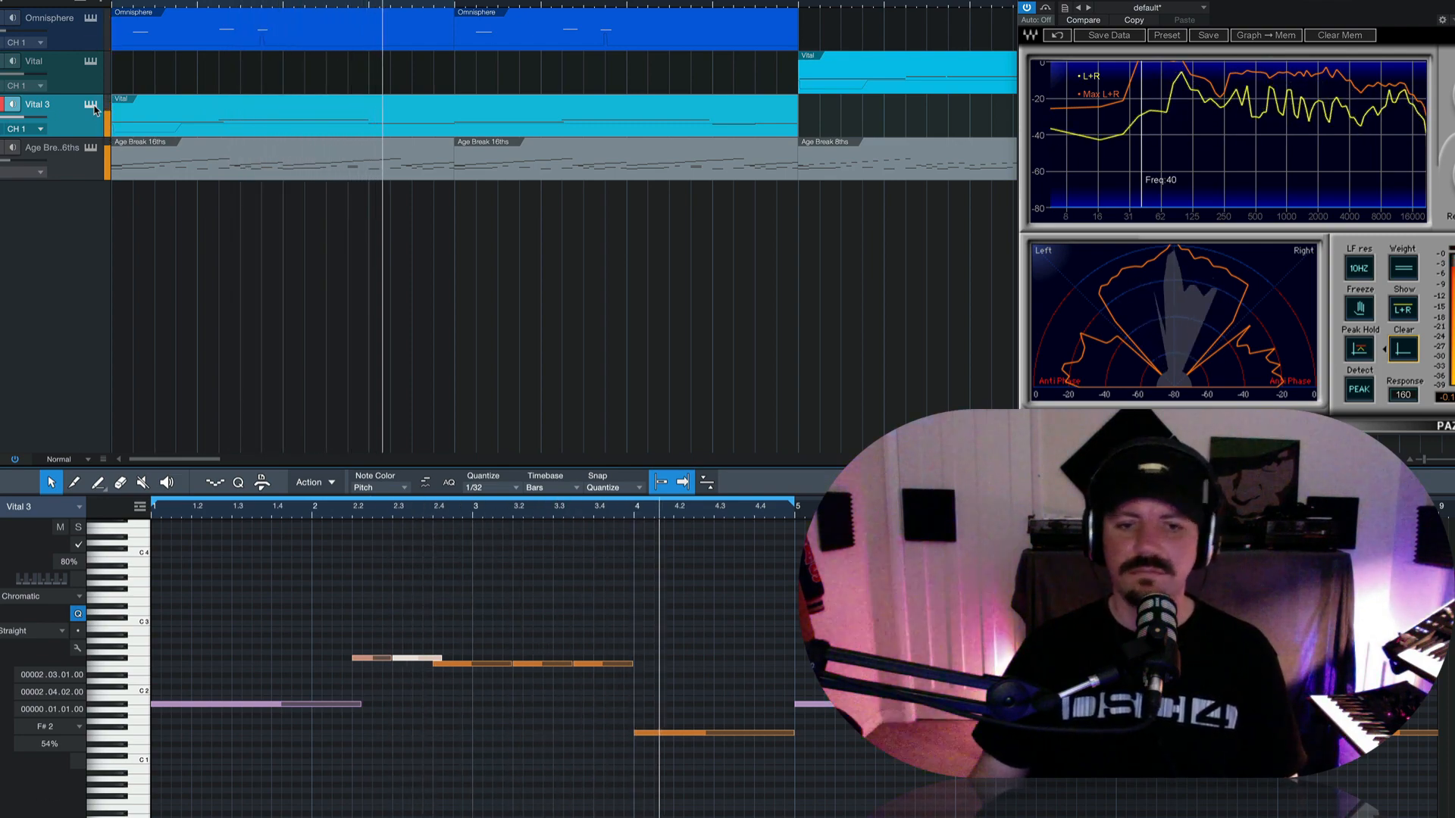
{"action": "key", "text": "space"}
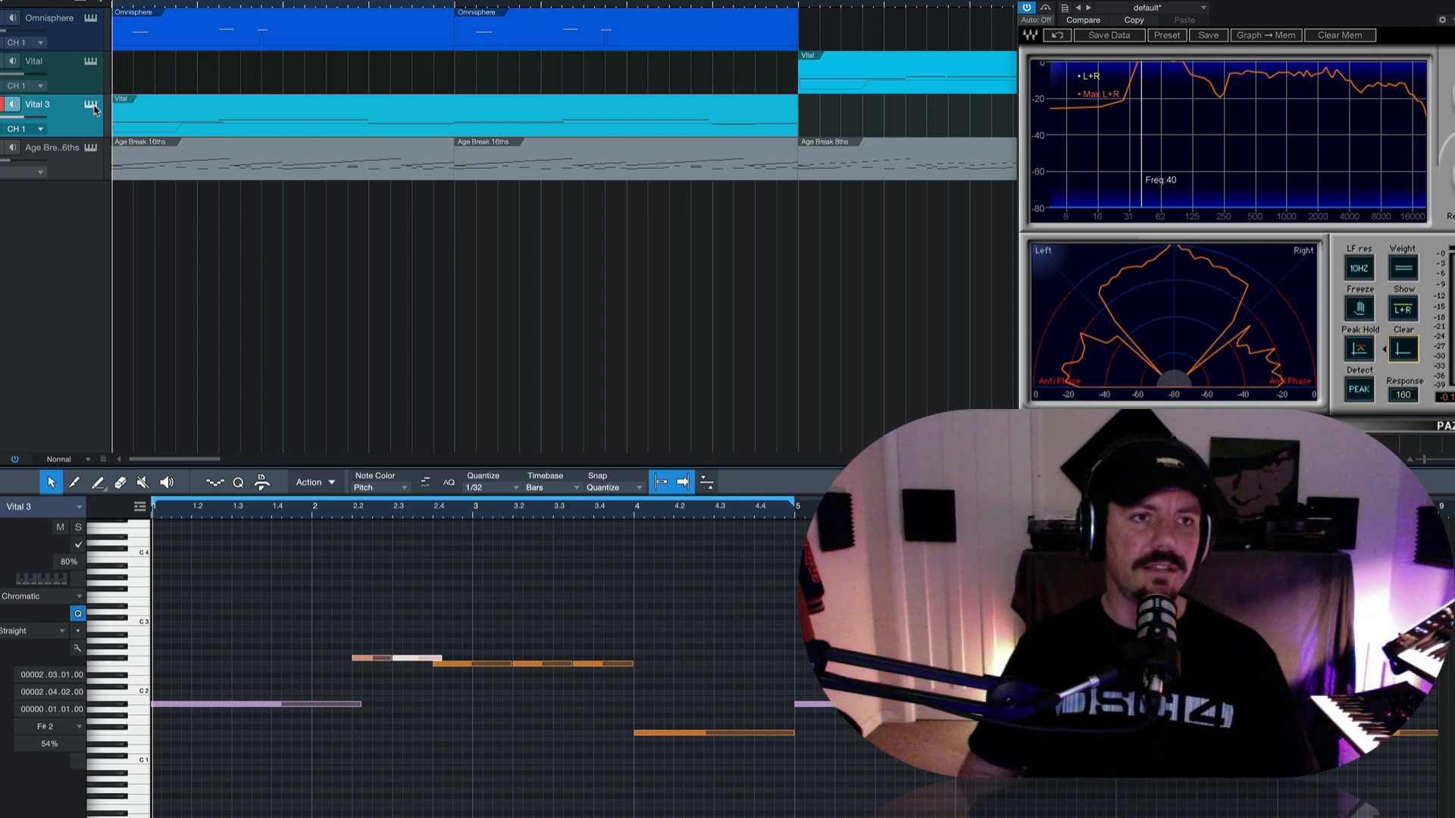
- Open the Vital 3 track's instrument, enable the Compressor effect in Single Band mode, and audition it with the loop
{"action": "left_click", "coordinate": [94, 109]}
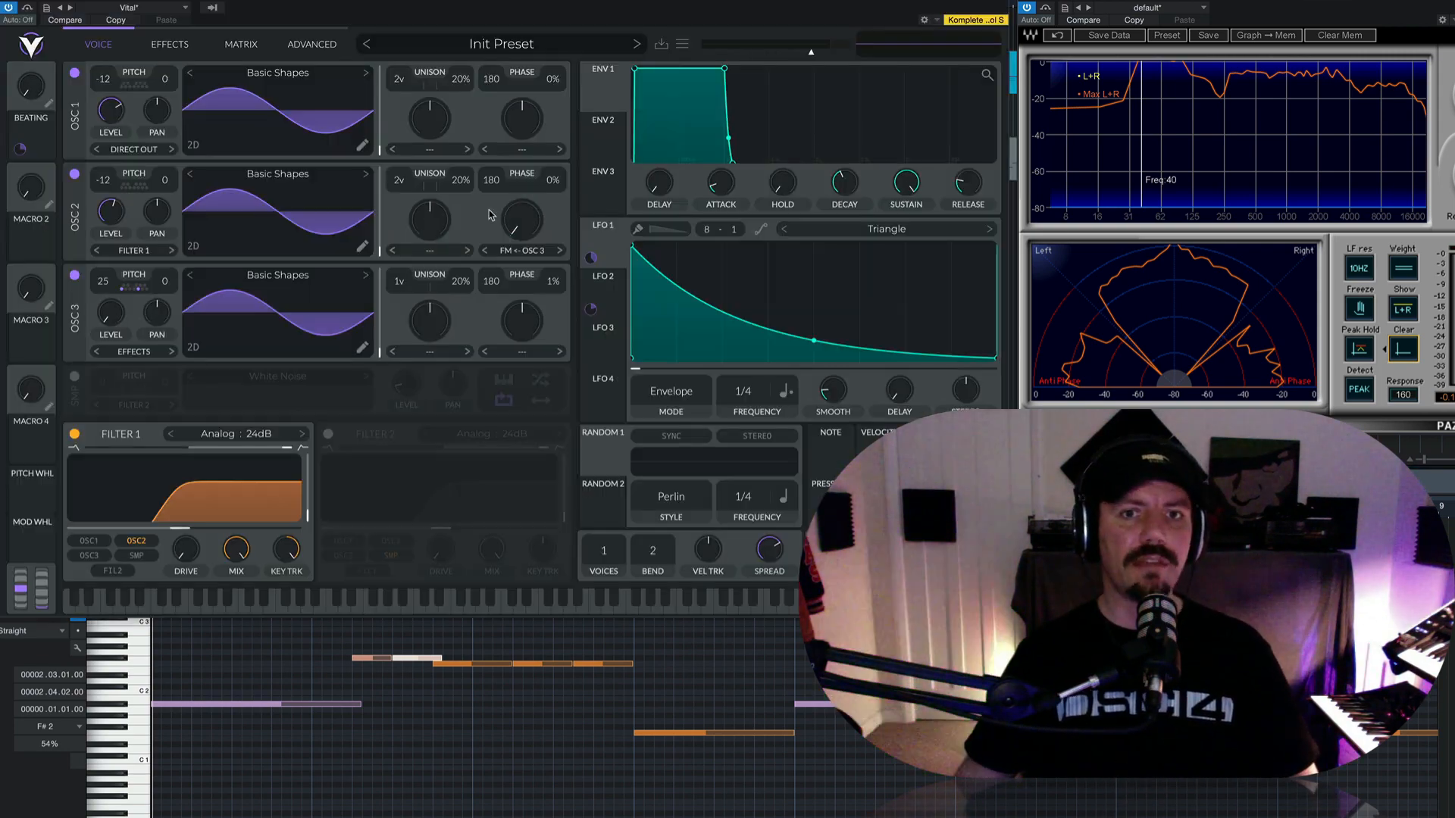
{"action": "left_click", "coordinate": [170, 46]}
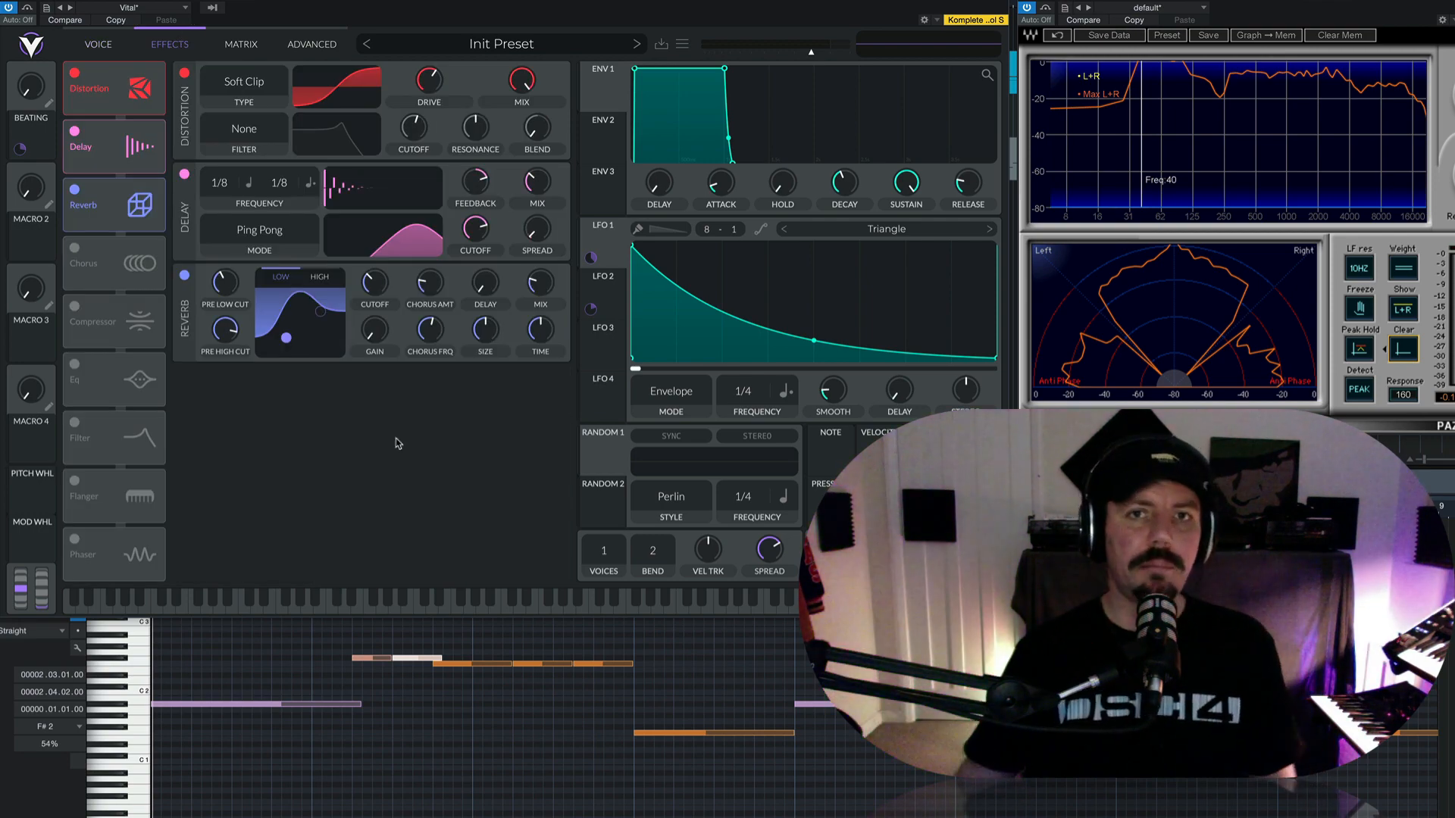
{"action": "key", "text": "space"}
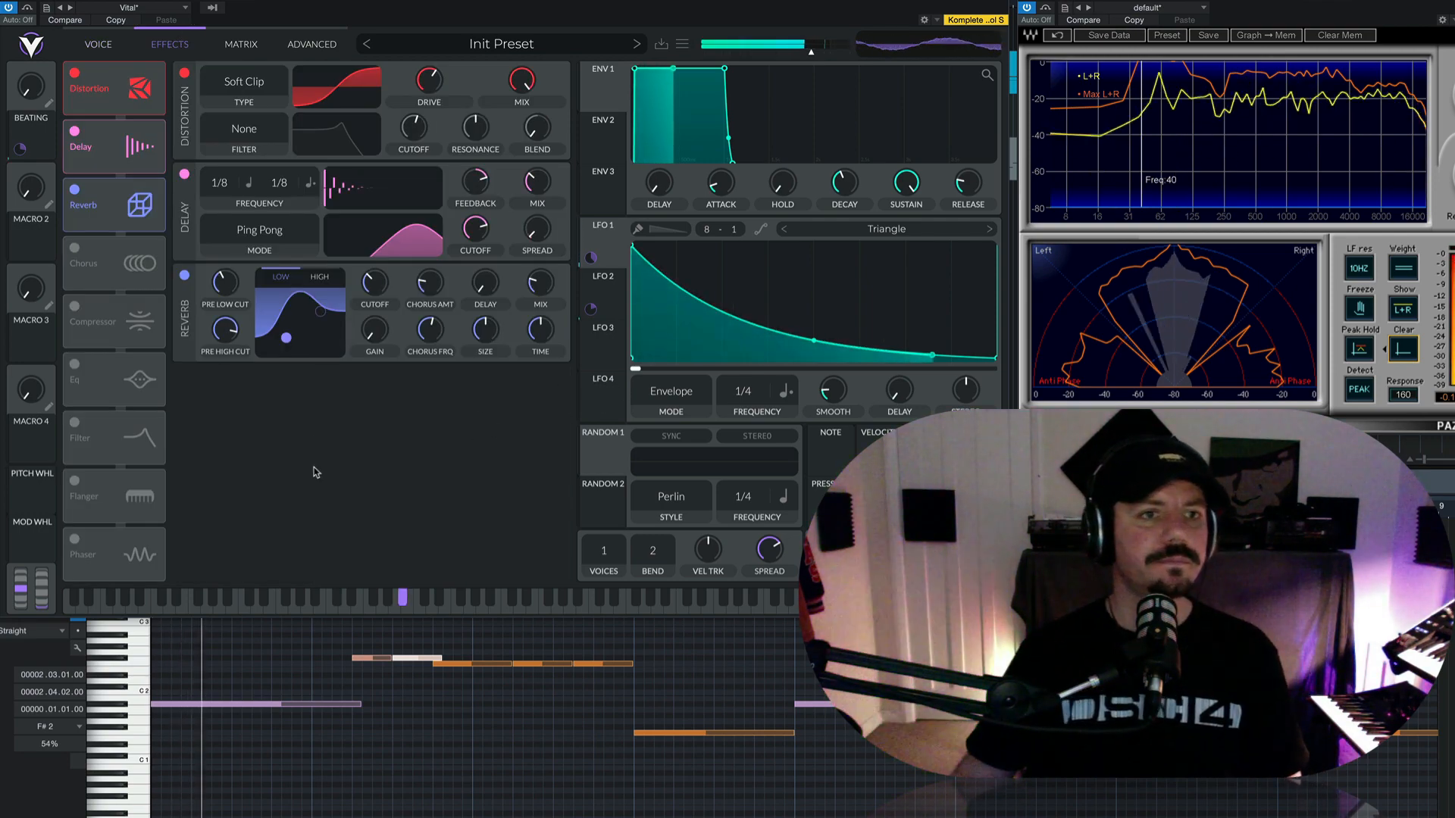
{"action": "left_click", "coordinate": [75, 307]}
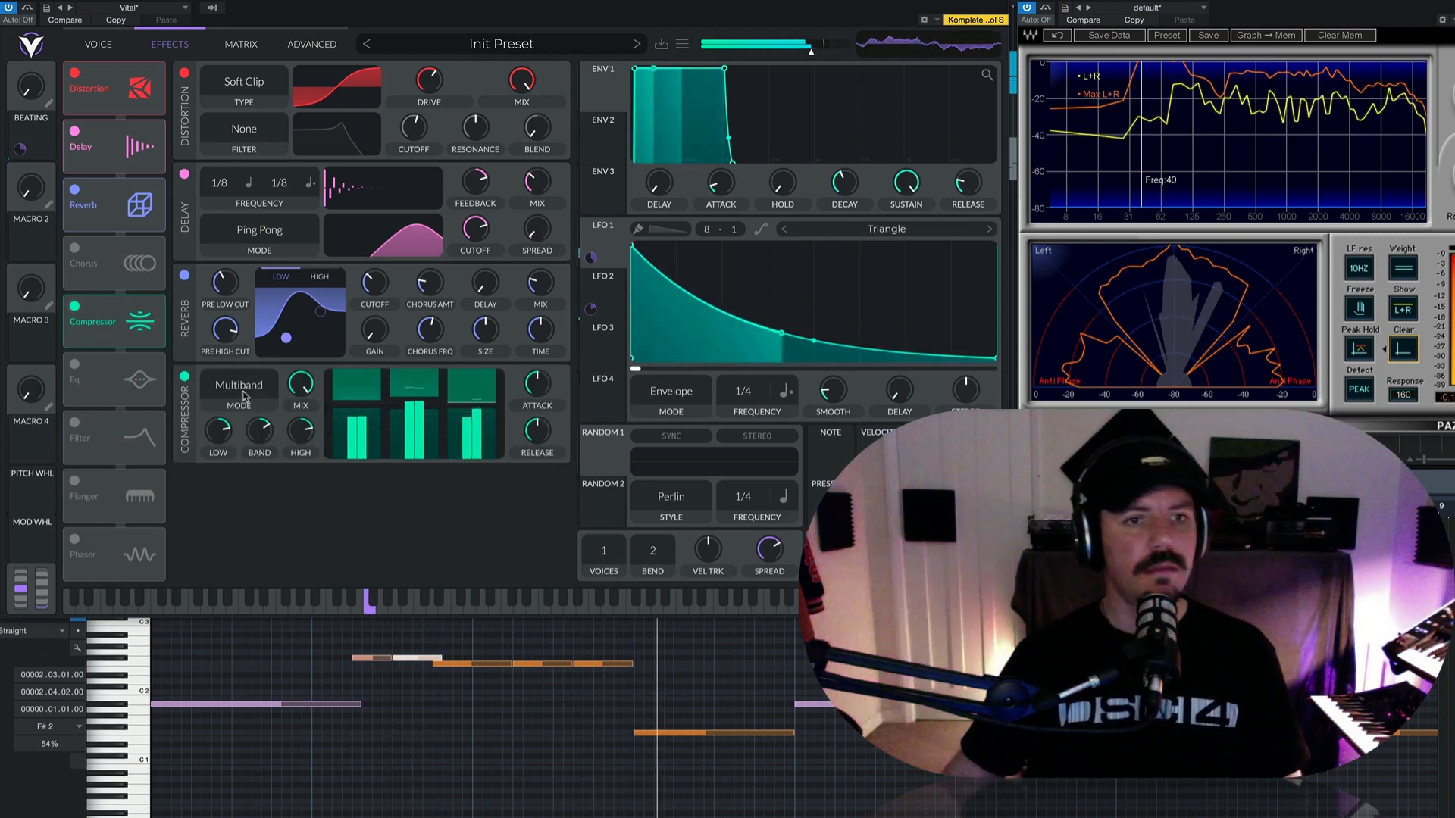
{"action": "left_click", "coordinate": [244, 394]}
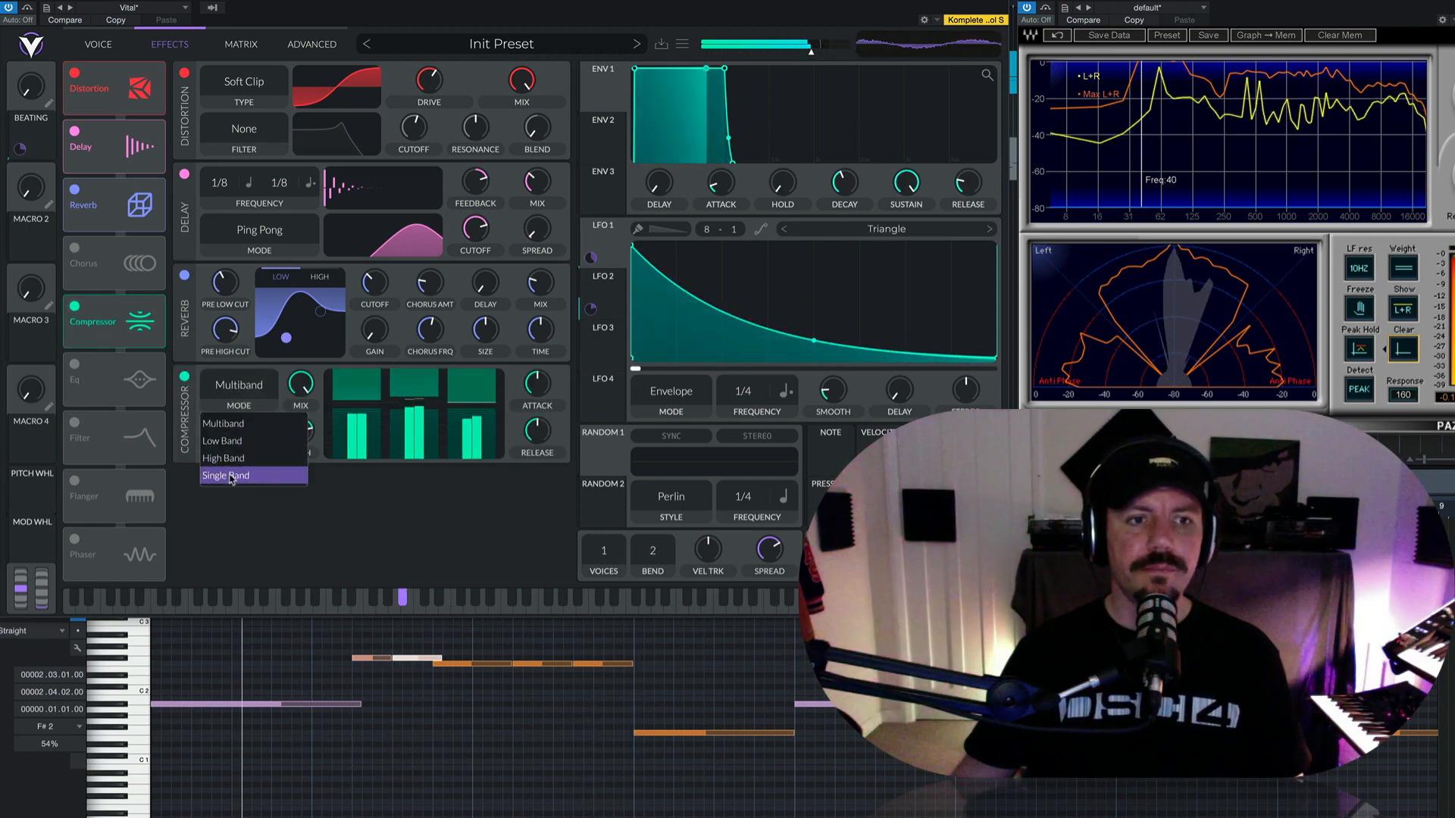
{"action": "left_click", "coordinate": [230, 476]}
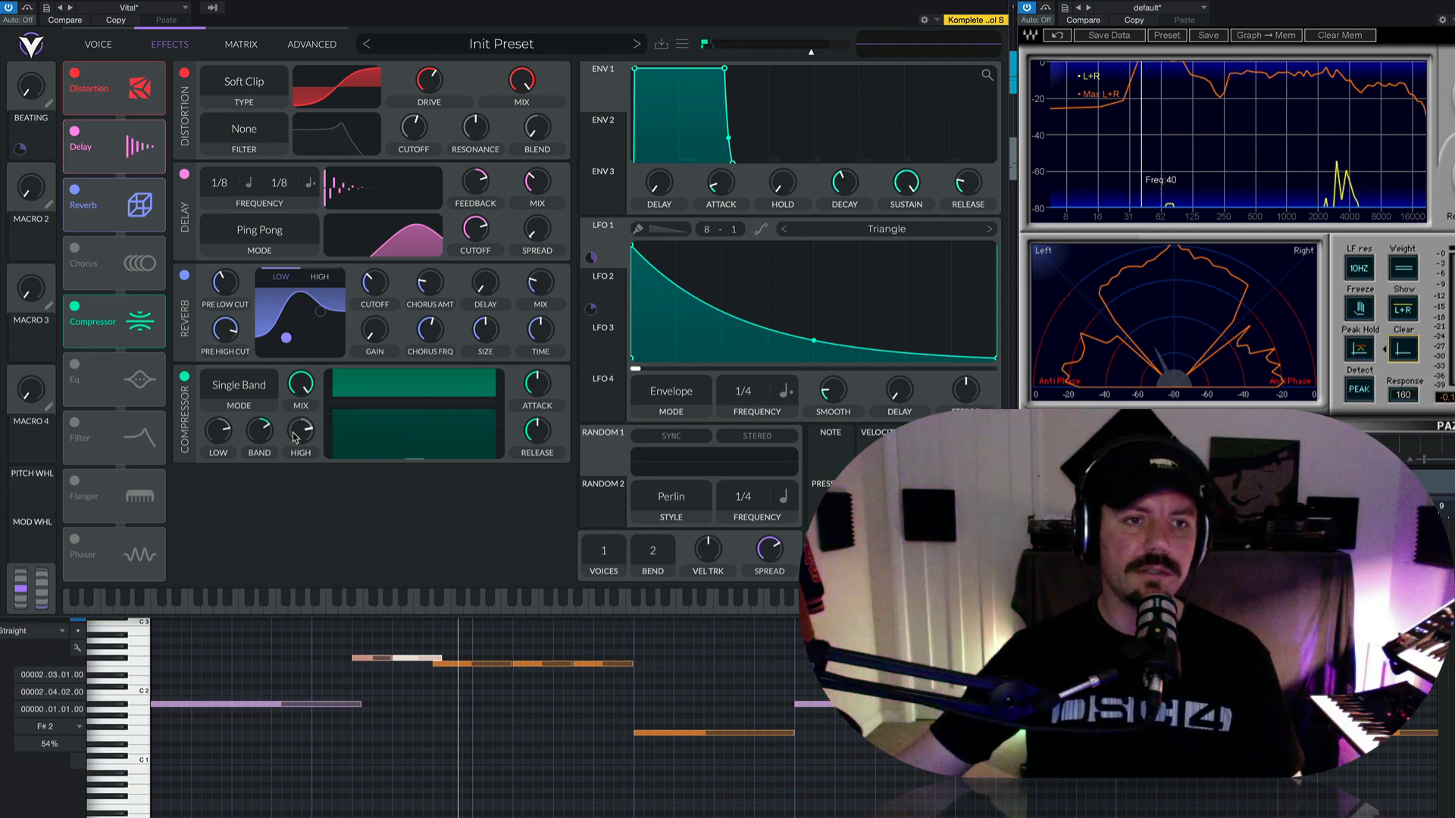
{"action": "key", "text": "space"}
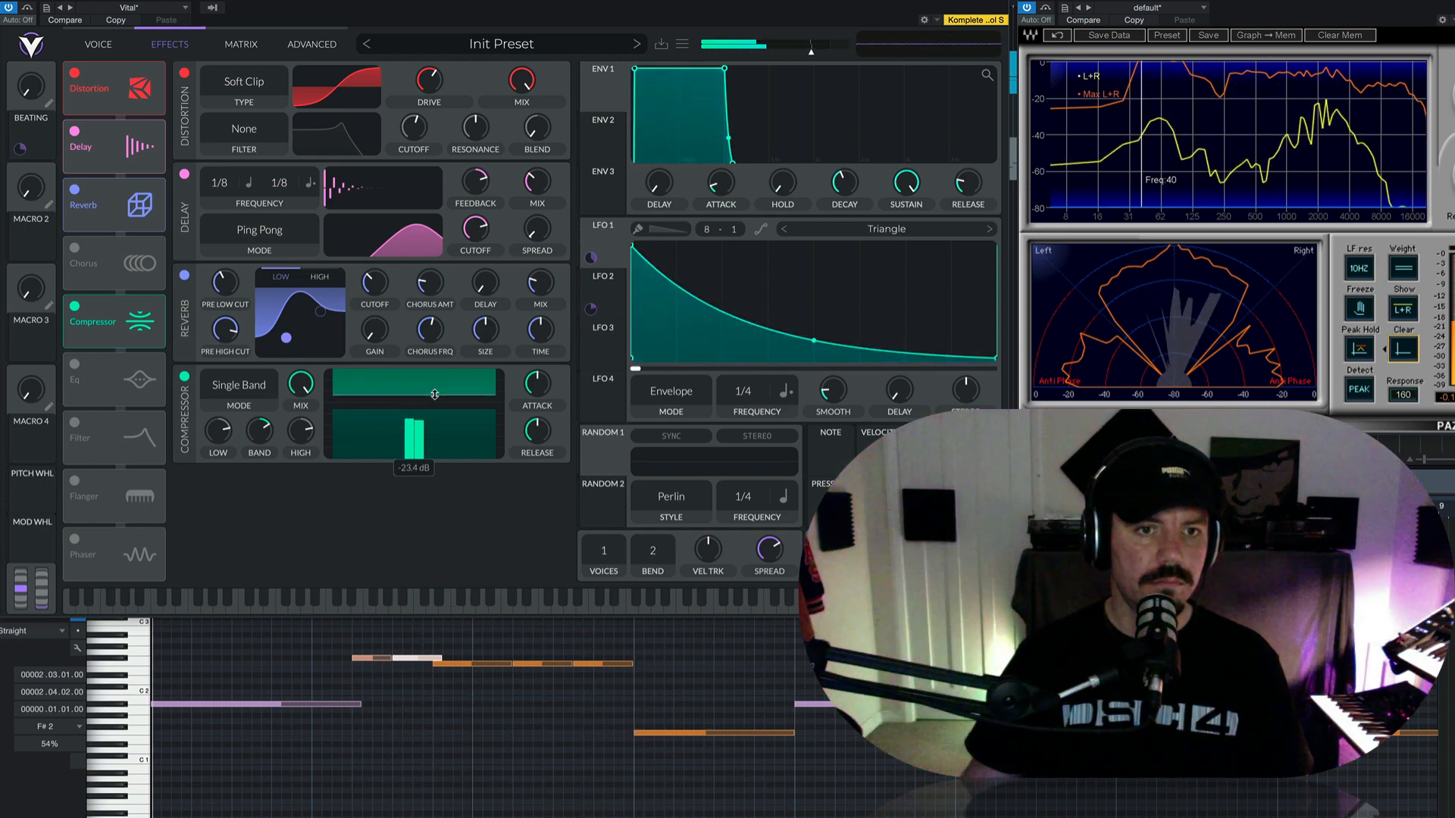
- Adjust the single-band compressor's thresholds by ear while playing the bass
{"action": "left_click_drag", "start_coordinate": [434, 391], "coordinate": [448, 405]}
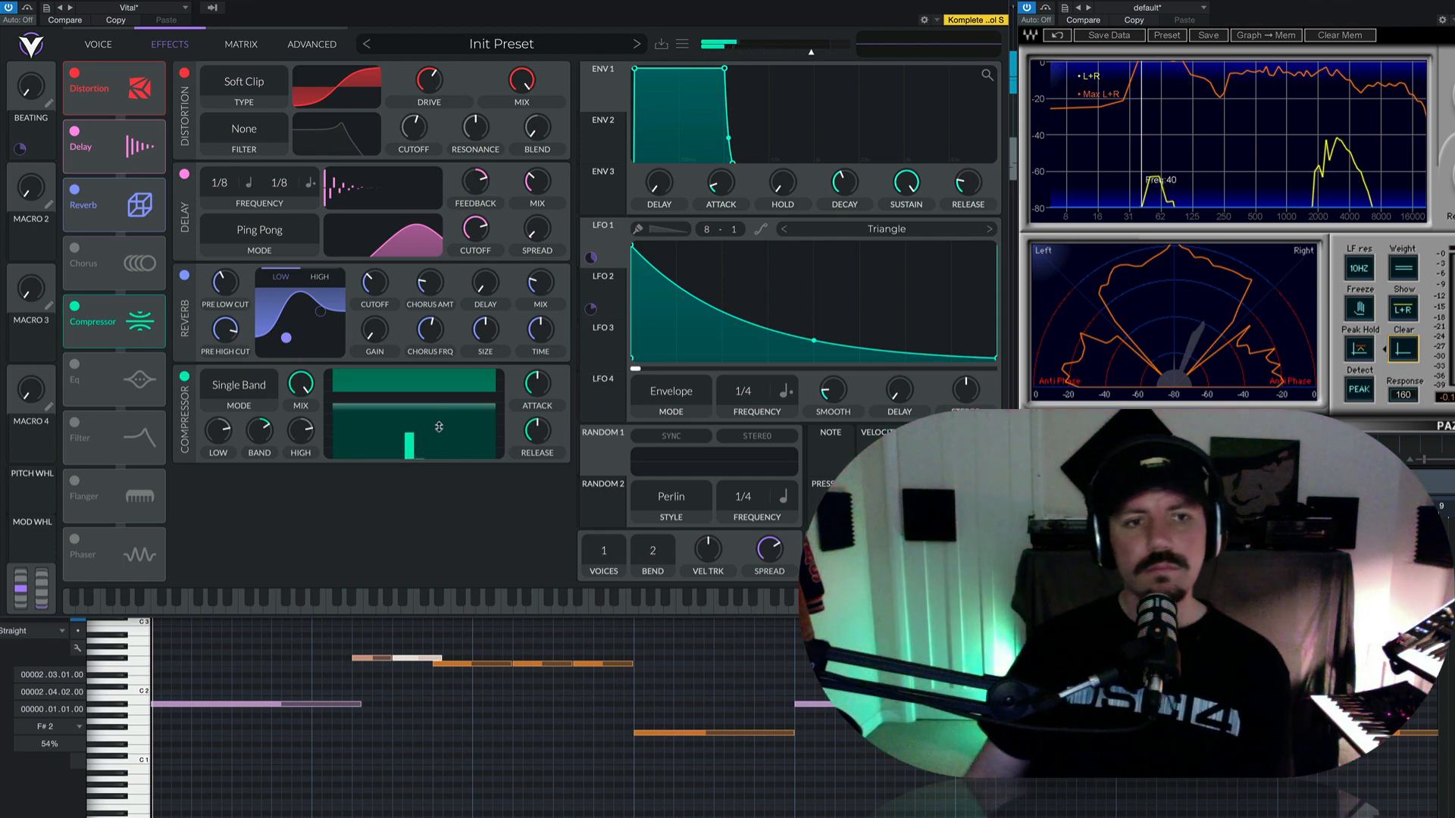
{"action": "left_click_drag", "start_coordinate": [32, 237], "coordinate": [310, 365]}
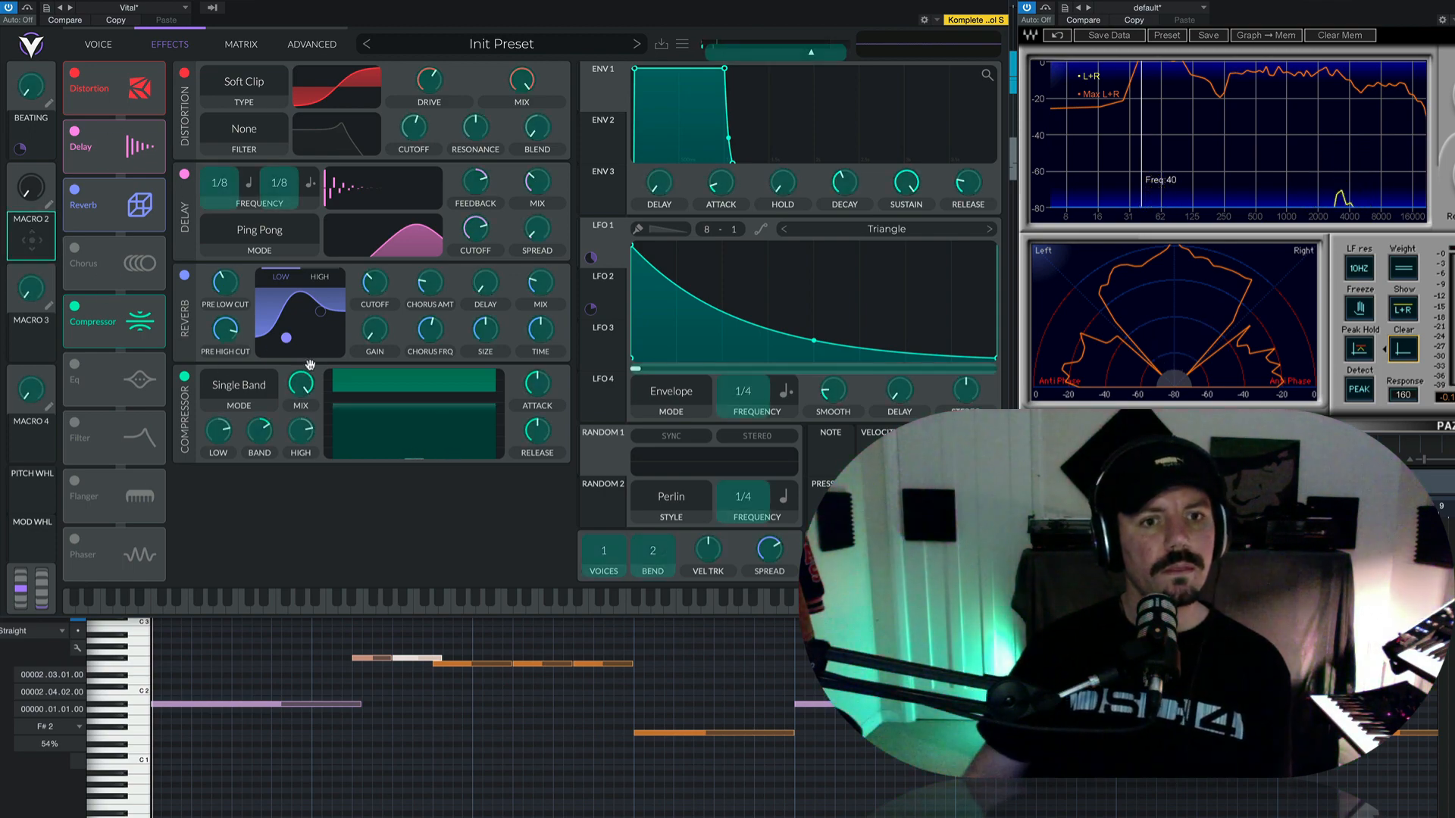
{"action": "left_click_drag", "start_coordinate": [439, 441], "coordinate": [436, 437]}
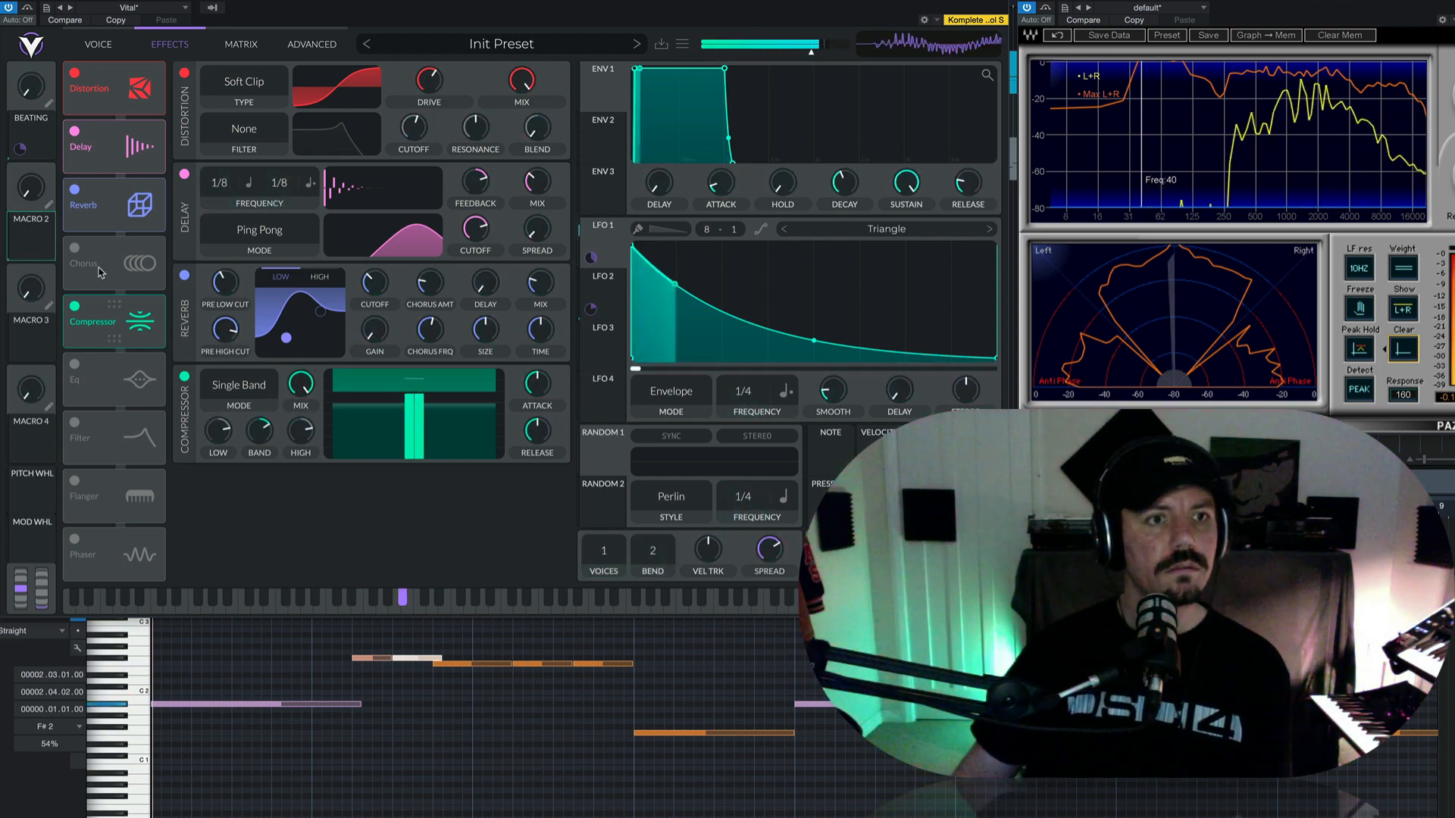
{"action": "left_click_drag", "start_coordinate": [32, 194], "coordinate": [29, 317]}
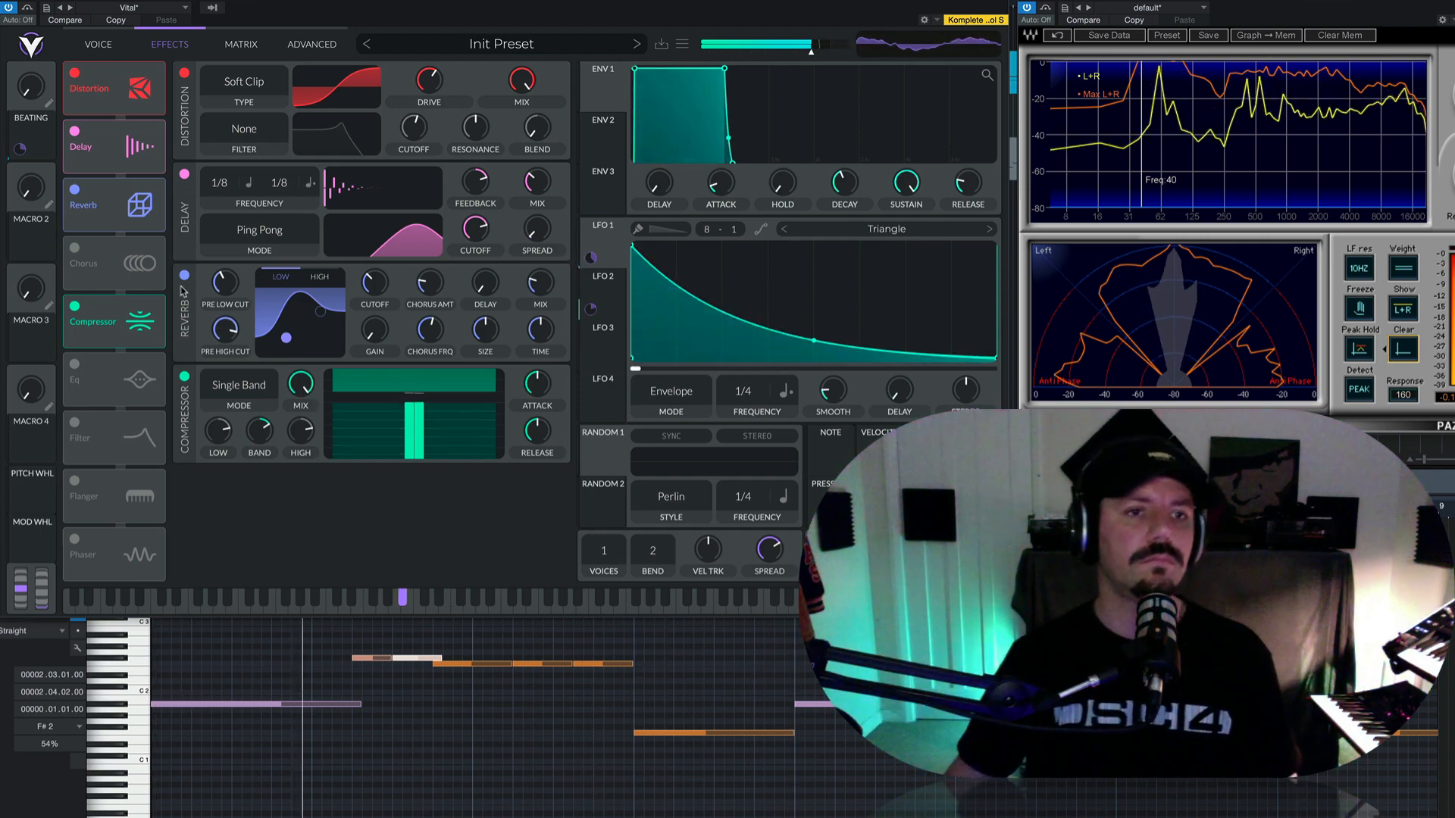
- Enable Filter 2 as a low-pass with full key tracking, and switch on FIL2 as an input of Filter 1
{"action": "left_click", "coordinate": [99, 45]}
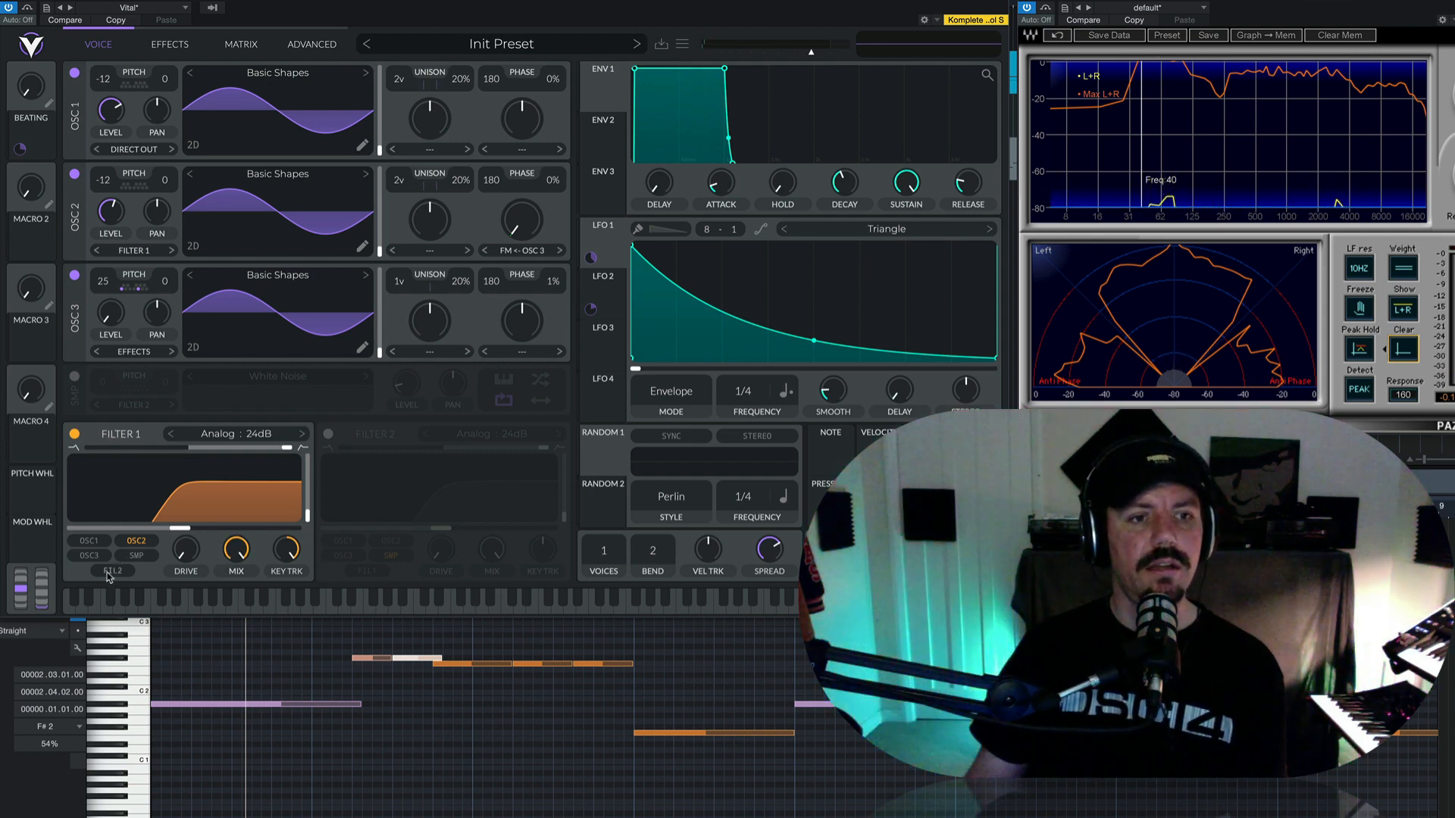
{"action": "left_click", "coordinate": [328, 435]}
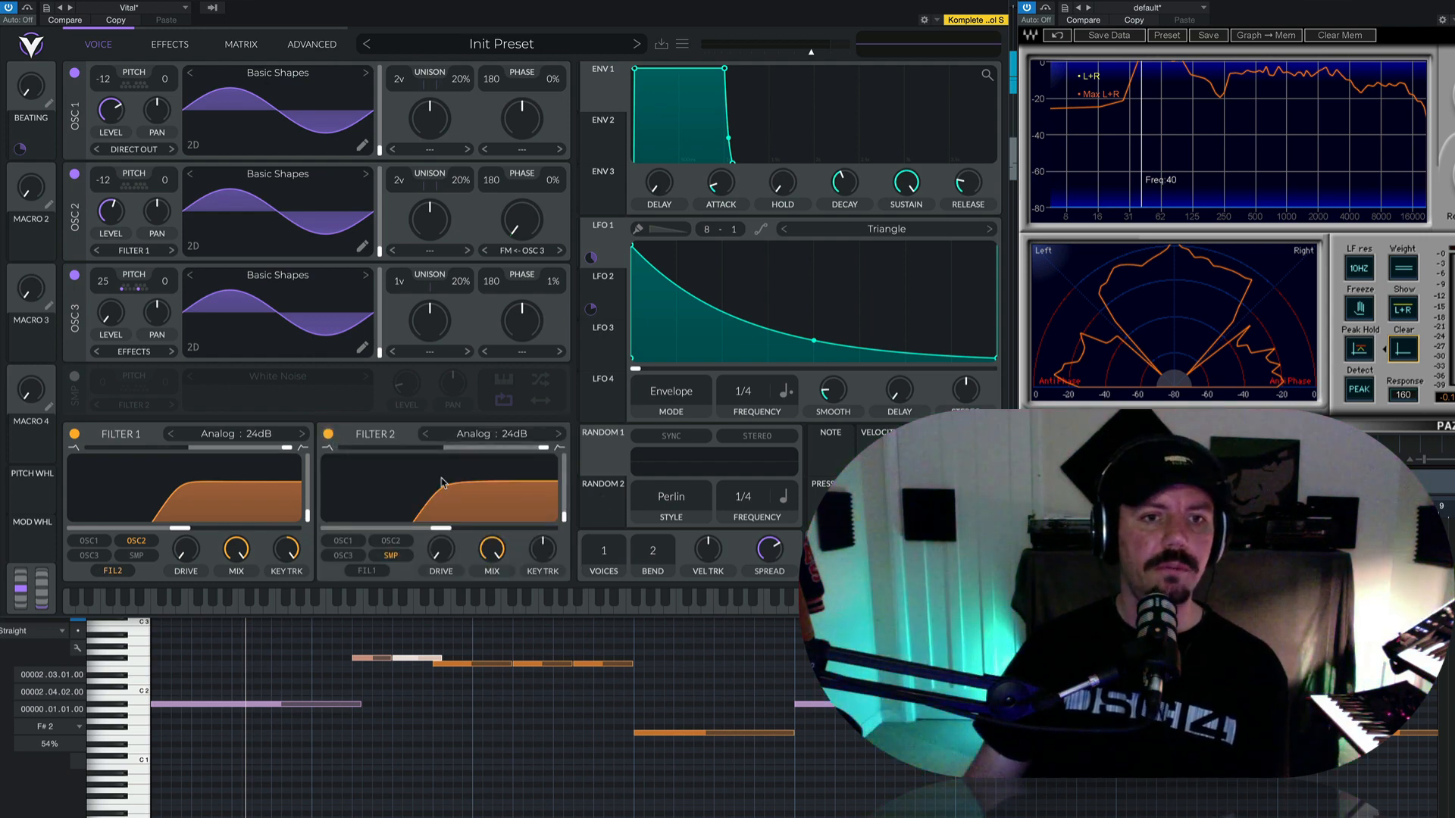
{"action": "left_click_drag", "start_coordinate": [545, 452], "coordinate": [338, 448]}
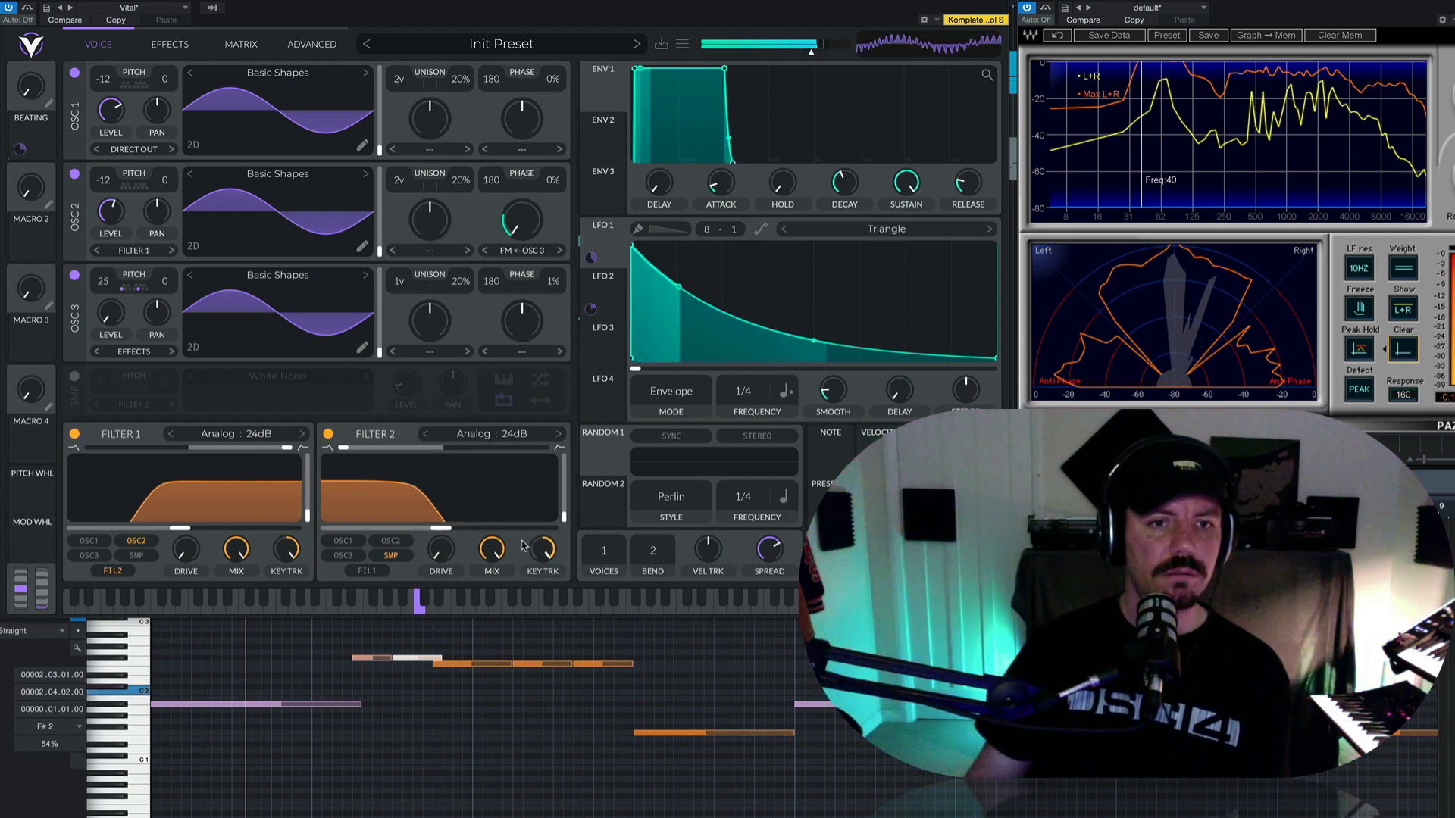
- Set oscillator 3 to one unison voice, switch off oscillator 1, and sweep Filter 2's cutoff by ear
{"action": "left_click", "coordinate": [112, 571]}
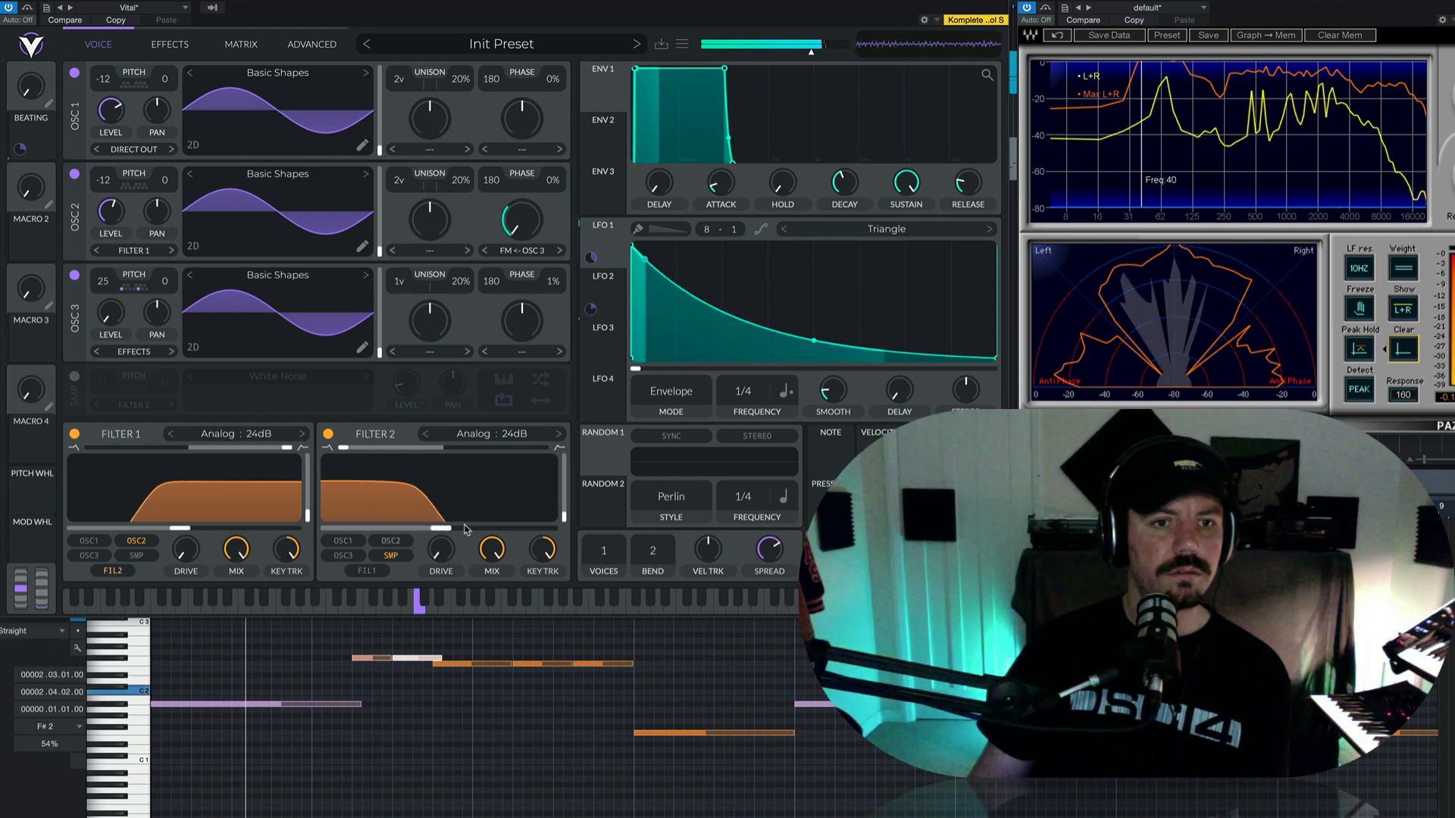
{"action": "left_click_drag", "start_coordinate": [440, 528], "coordinate": [406, 528]}
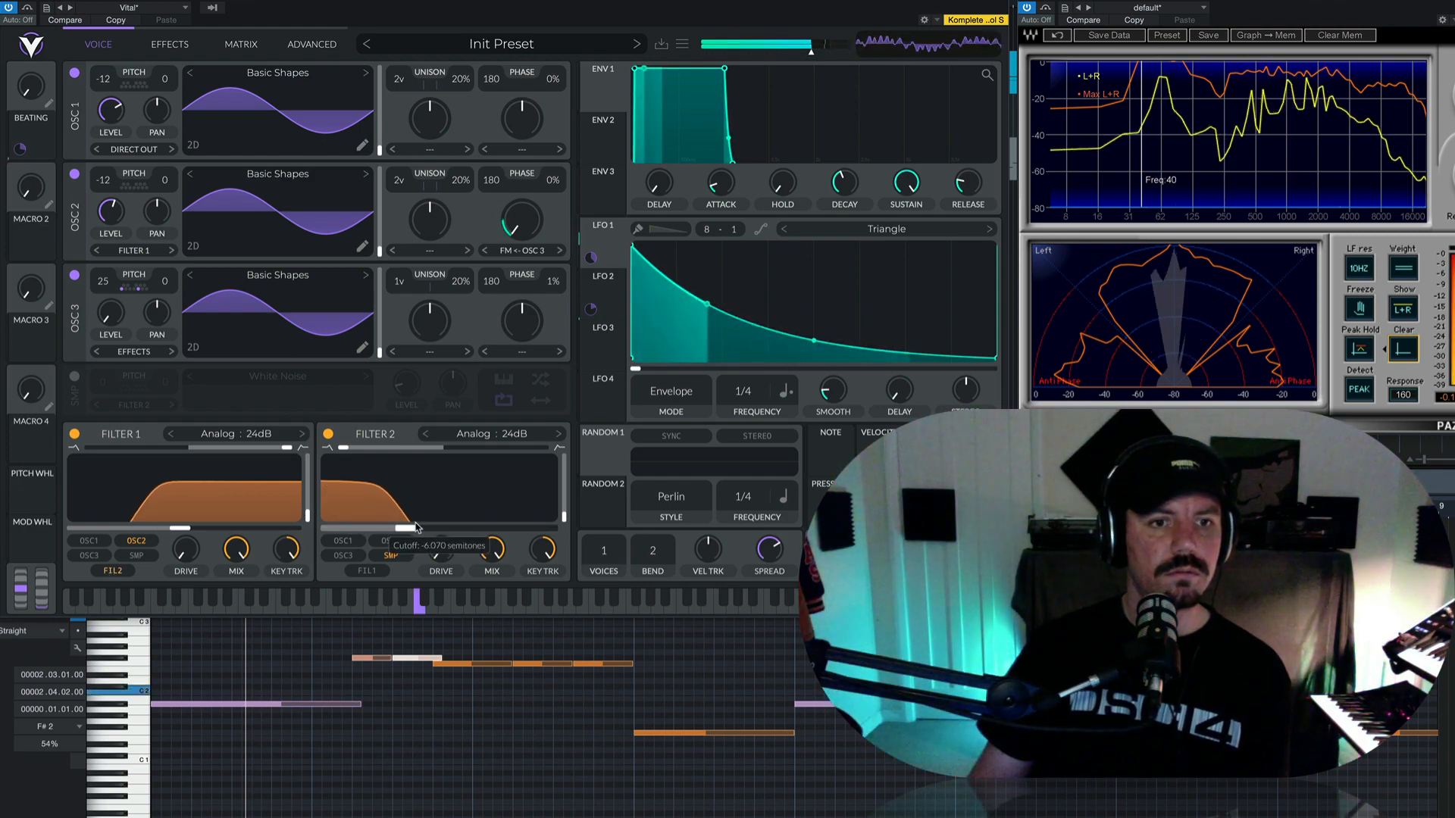
{"action": "left_click", "coordinate": [74, 73]}
{"action": "left_click_drag", "start_coordinate": [406, 528], "coordinate": [444, 528]}
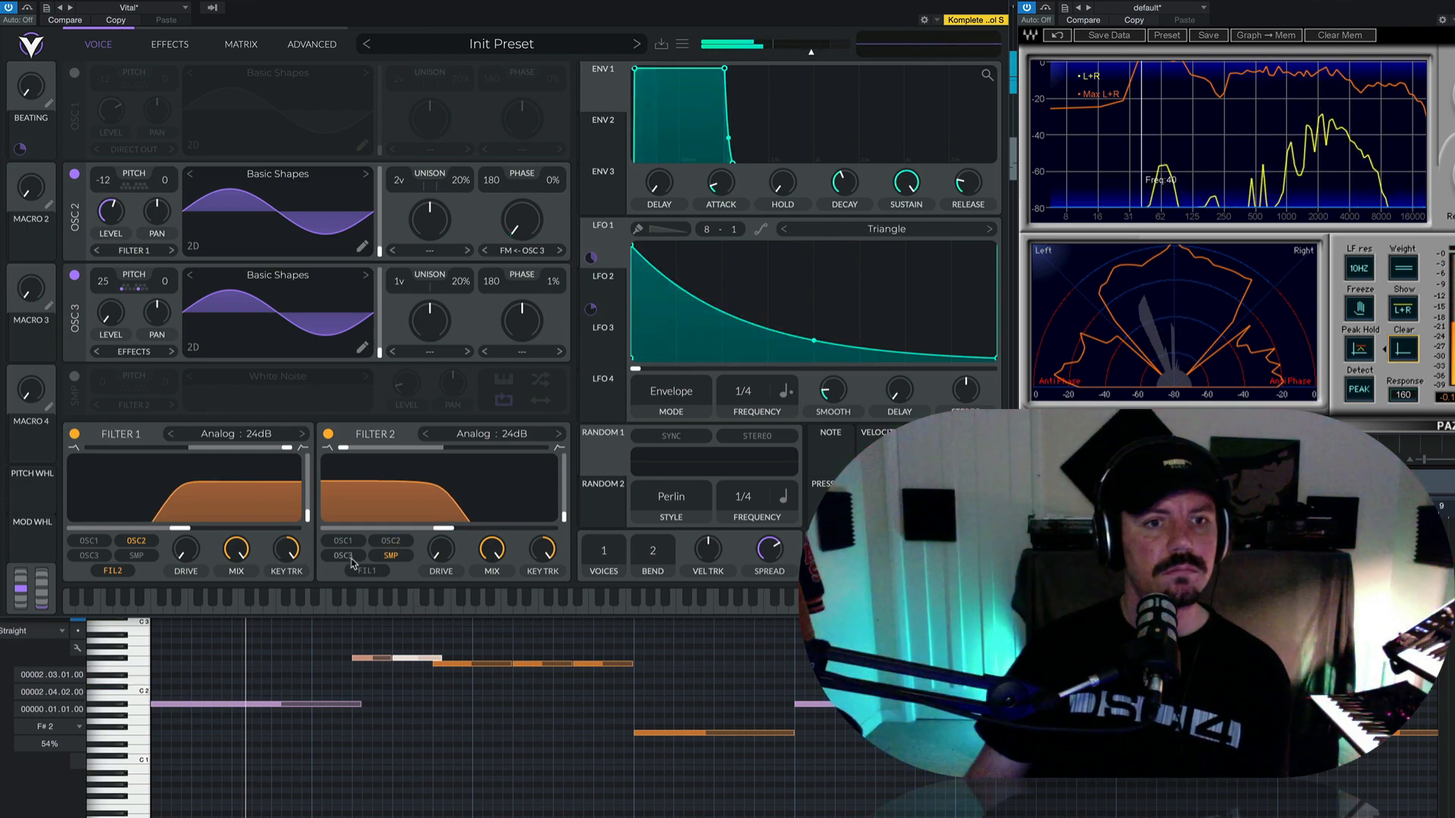
- Add OSC2 as an input of Filter 2, lower the filter's cutoff, and reset its key tracking to zero
{"action": "left_click", "coordinate": [391, 541]}
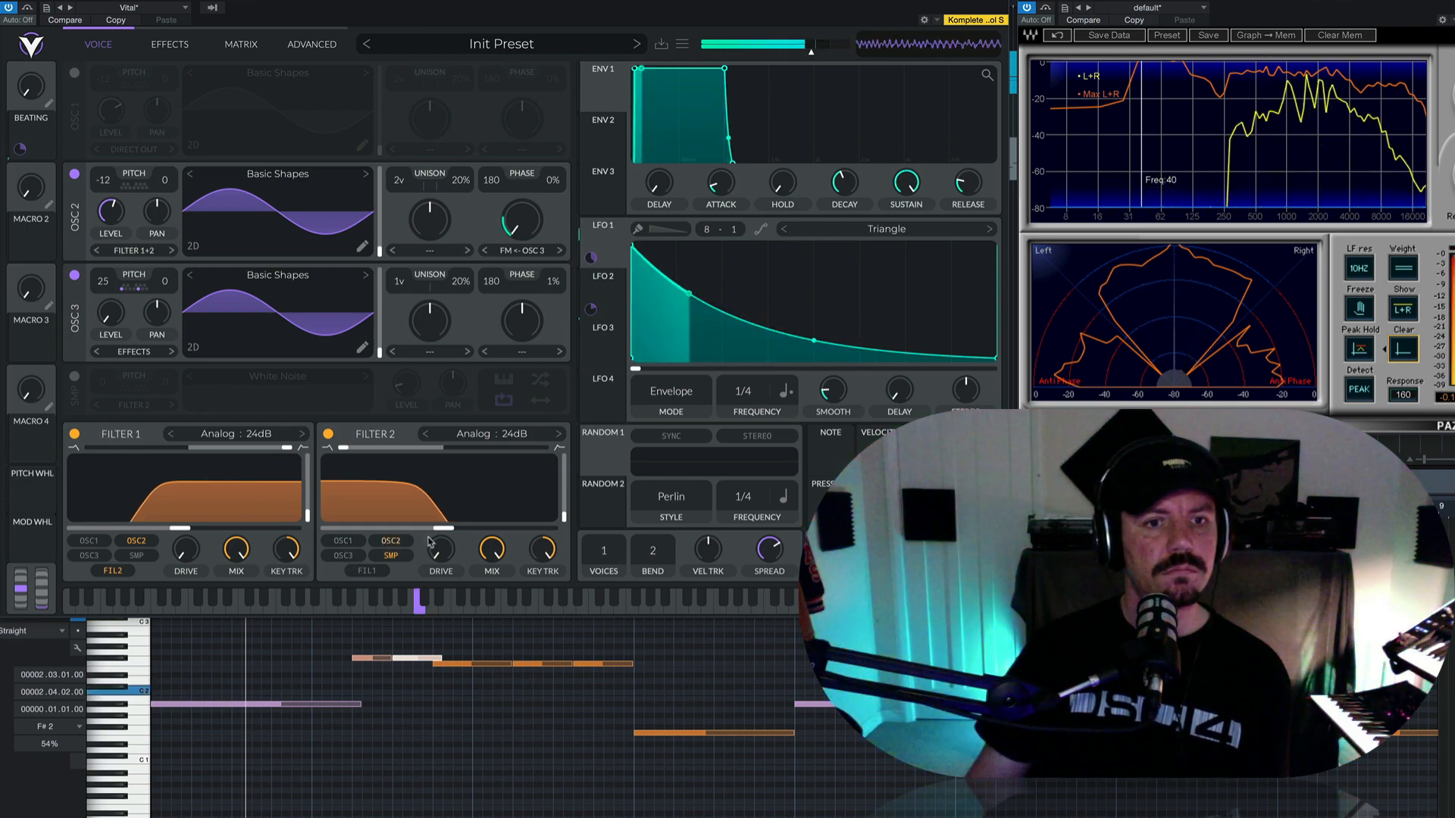
{"action": "left_click_drag", "start_coordinate": [443, 528], "coordinate": [413, 534]}
{"action": "double_click", "coordinate": [546, 554]}
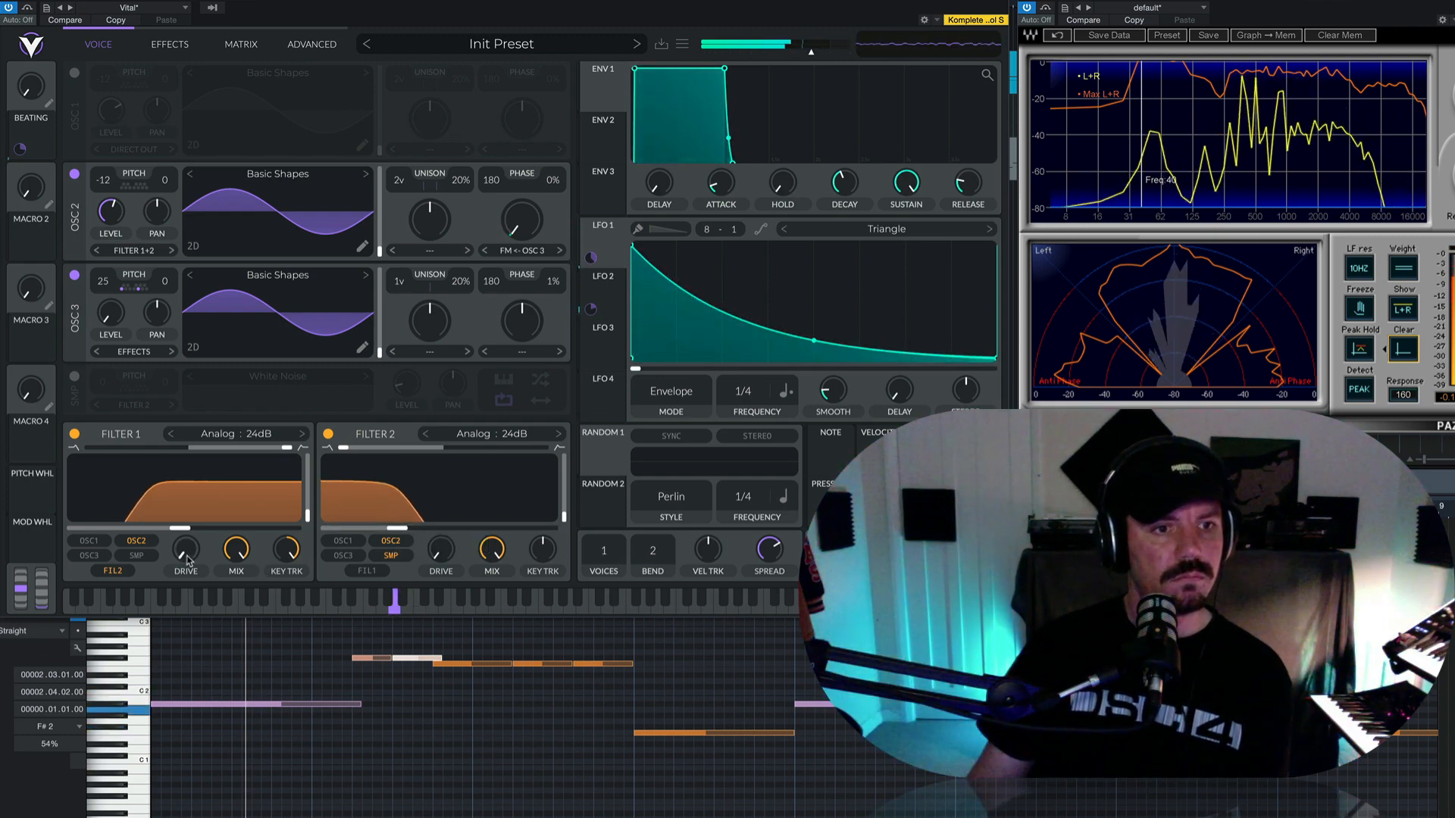
- Raise Filter 1's drive, replace its FIL2 input with a FIL1 input on Filter 2, and open Filter 2's cutoff to about 13.5 semitones
{"action": "left_click_drag", "start_coordinate": [192, 534], "coordinate": [194, 513]}
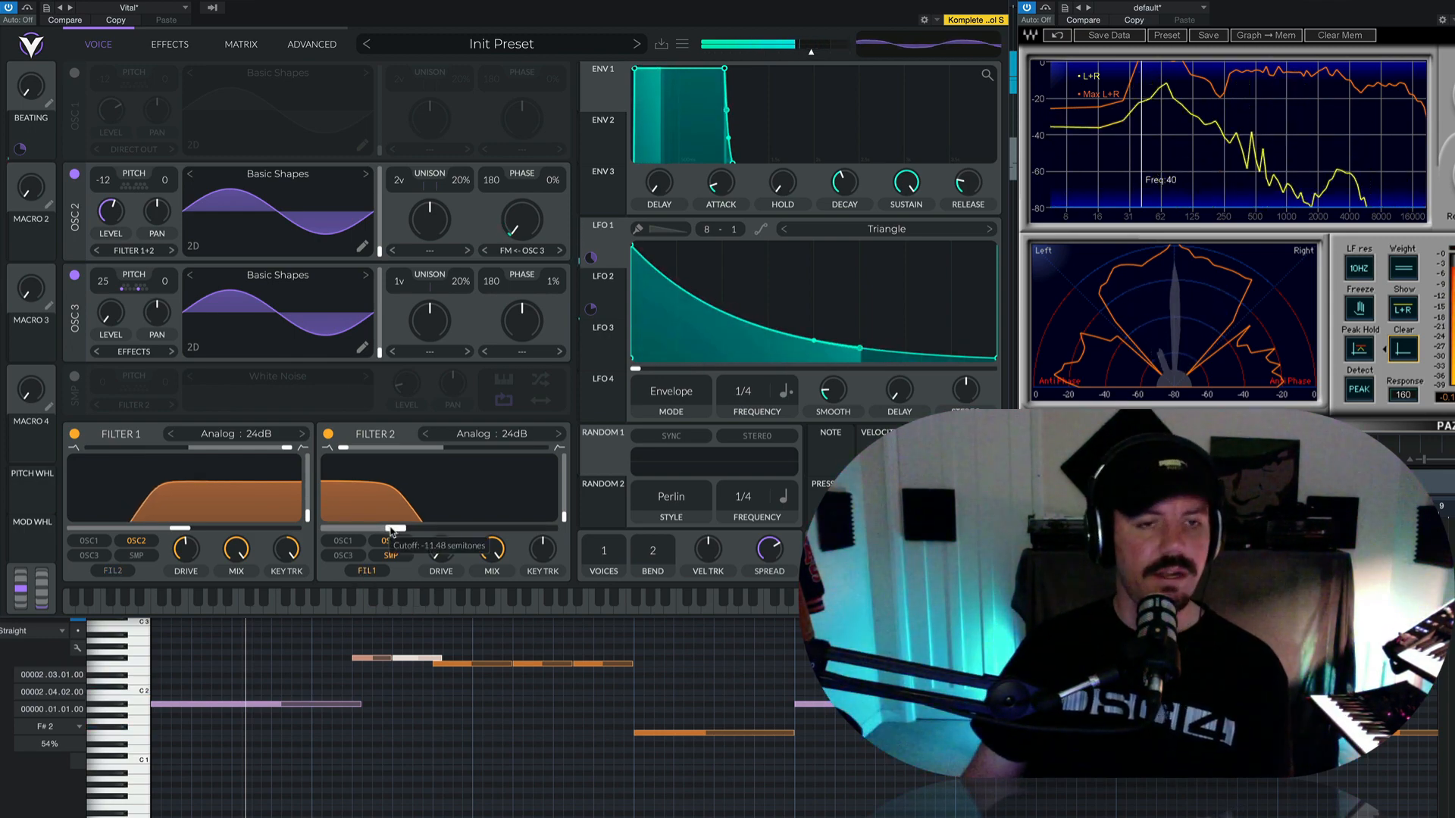
{"action": "left_click_drag", "start_coordinate": [417, 529], "coordinate": [444, 529]}
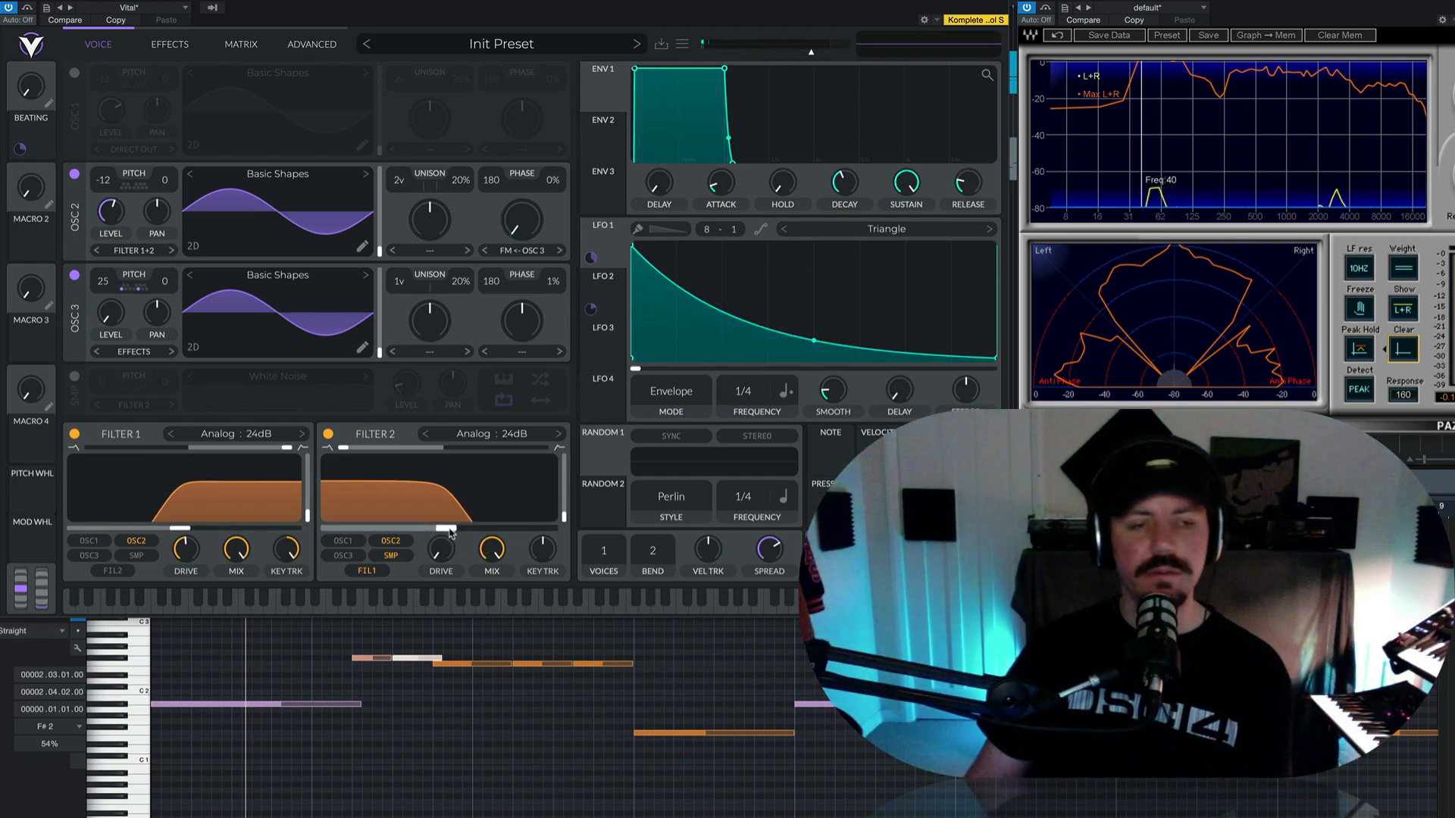
{"action": "mouse_move", "coordinate": [450, 529]}
{"action": "left_mouse_down"}
{"action": "mouse_move", "coordinate": [528, 529]}
{"action": "mouse_move", "coordinate": [468, 532]}
{"action": "left_mouse_up"}
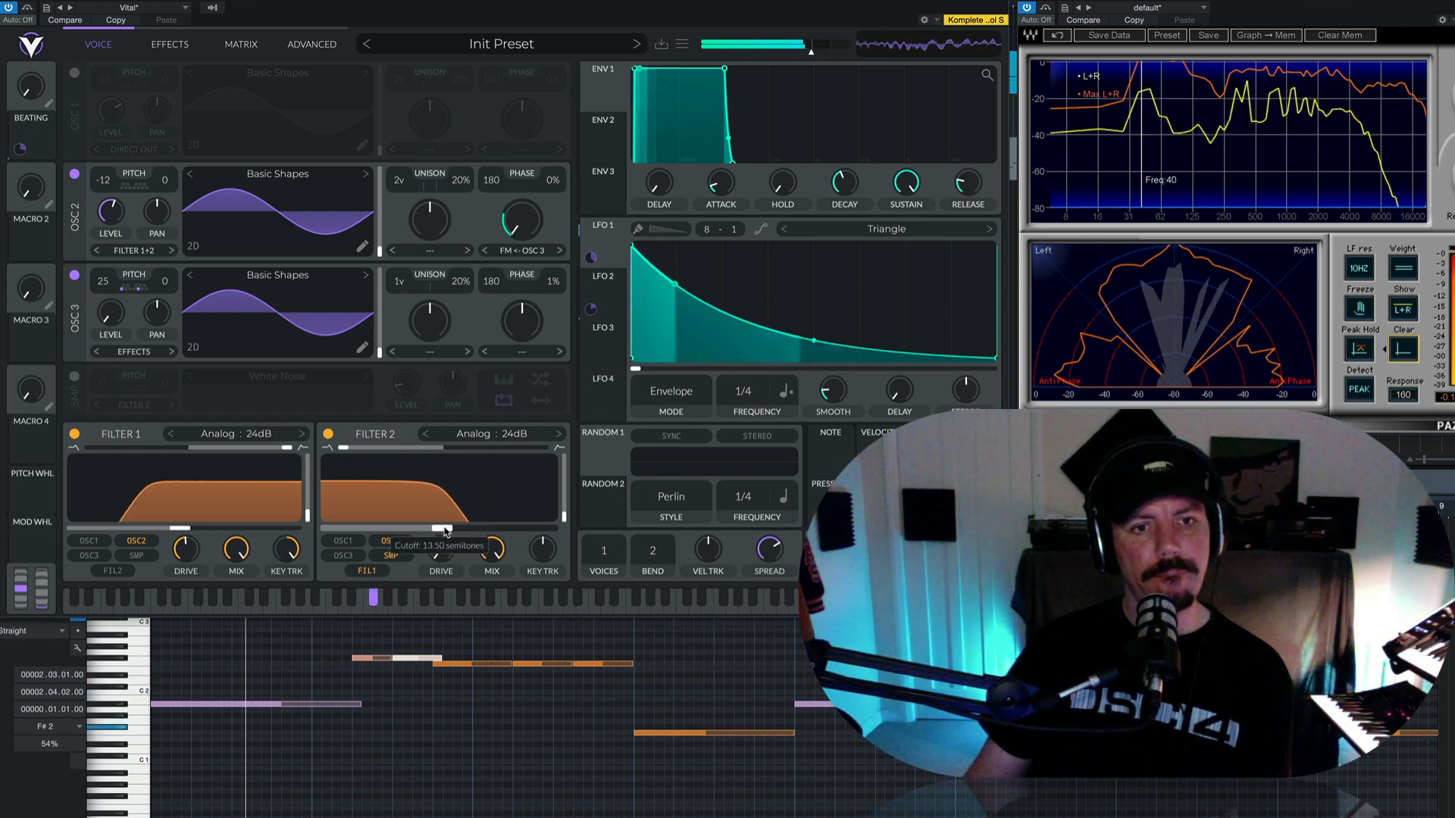
- Add some resonance to Filter 2, raise its cutoff further, and set its drive to about 2.7 dB
{"action": "left_click_drag", "start_coordinate": [564, 517], "coordinate": [563, 476]}
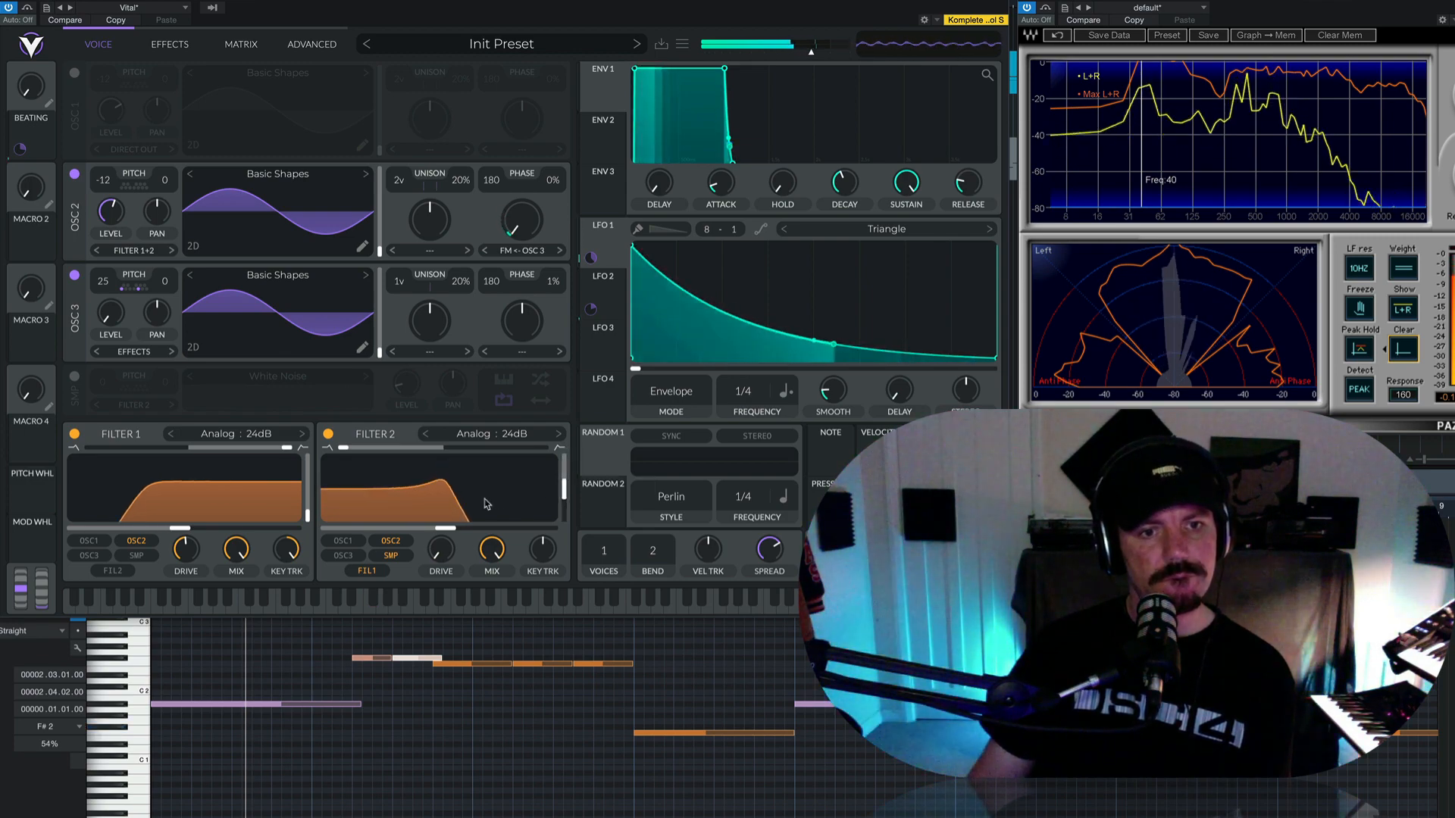
{"action": "mouse_move", "coordinate": [445, 528]}
{"action": "left_mouse_down"}
{"action": "mouse_move", "coordinate": [402, 532]}
{"action": "mouse_move", "coordinate": [506, 535]}
{"action": "mouse_move", "coordinate": [473, 537]}
{"action": "left_mouse_up"}
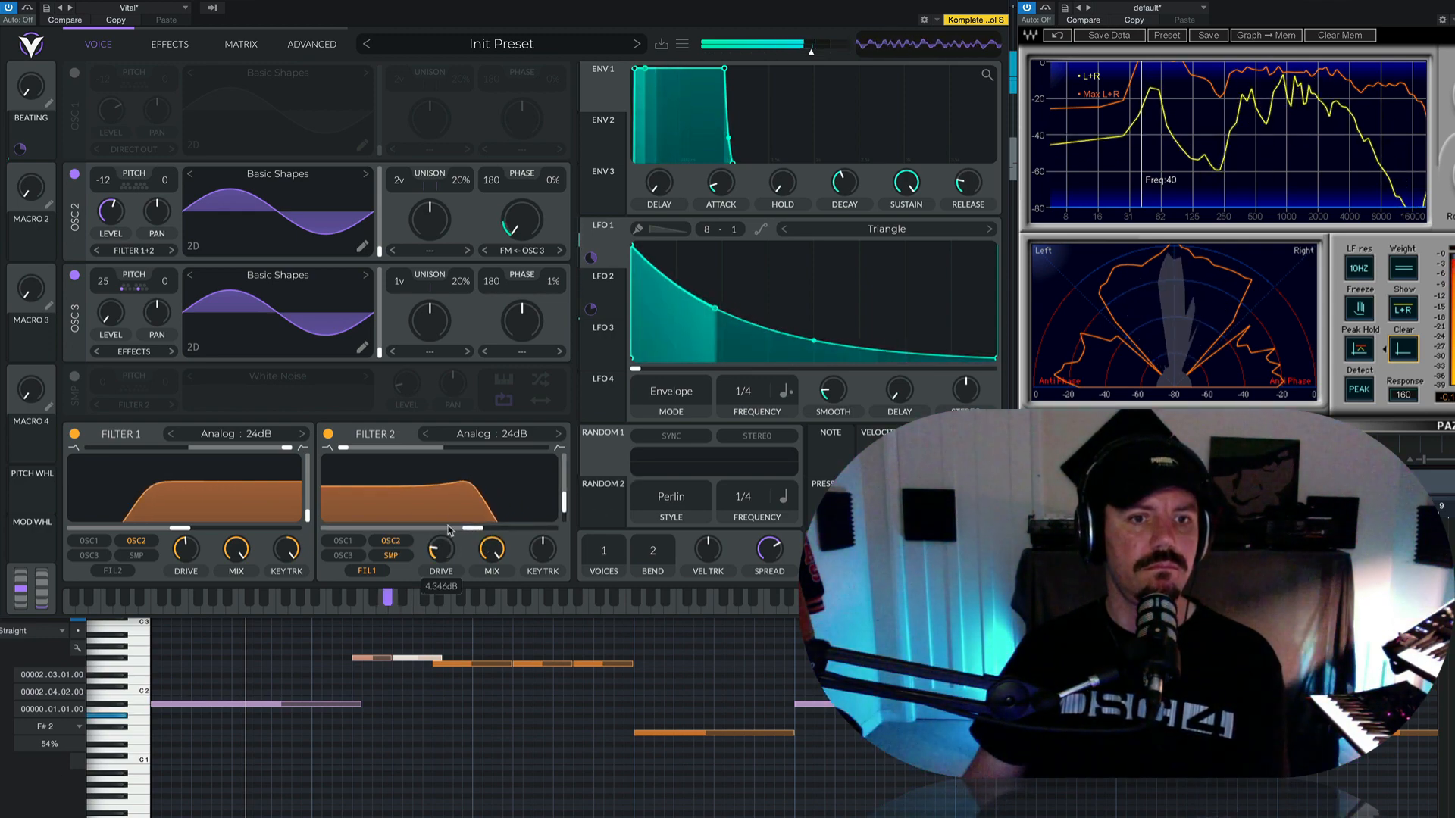
{"action": "left_click_drag", "start_coordinate": [452, 511], "coordinate": [451, 535]}
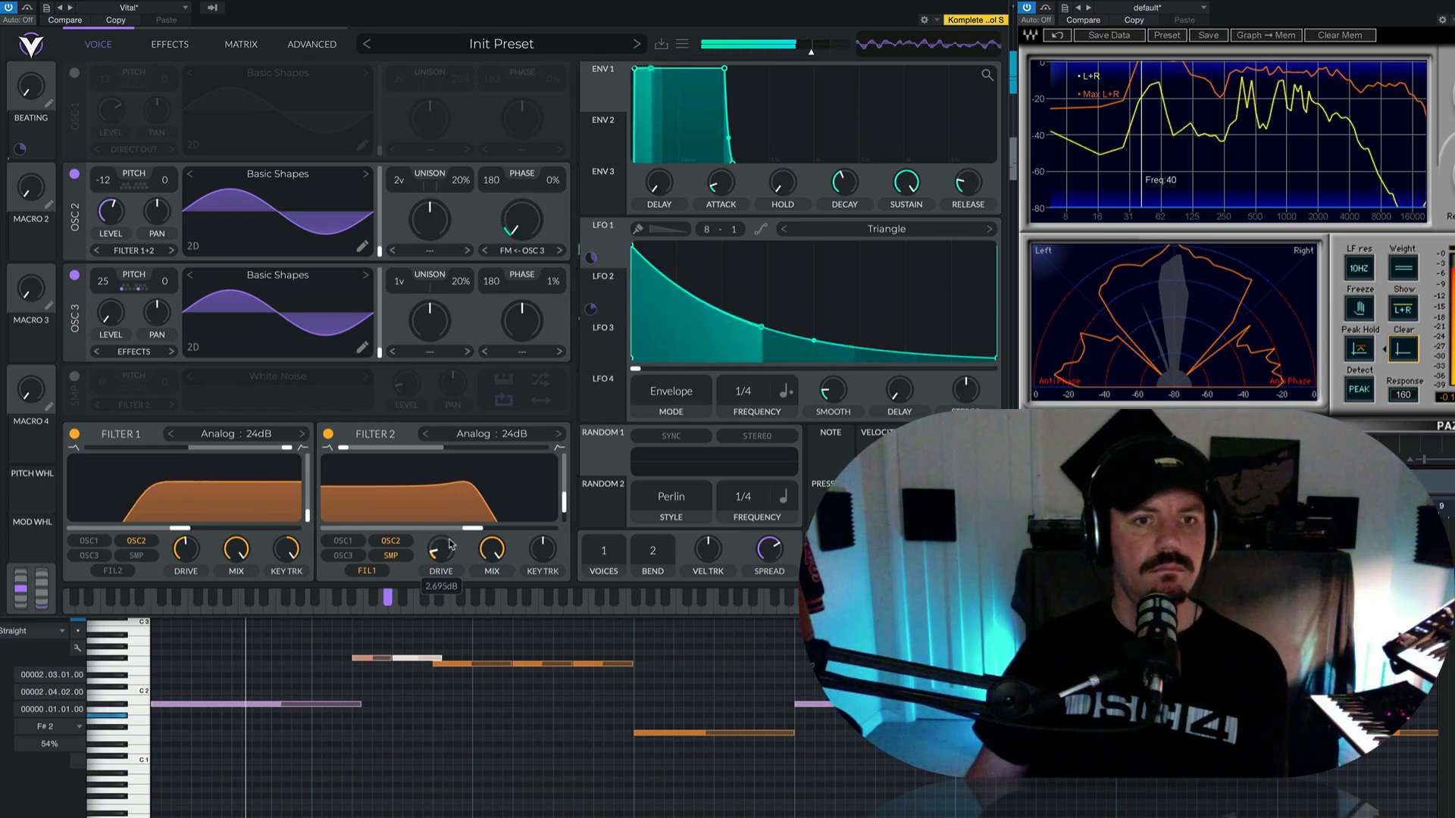
- Change Filter 2's model to Dirty 24dB and raise its cutoff slightly
{"action": "left_click", "coordinate": [492, 434]}
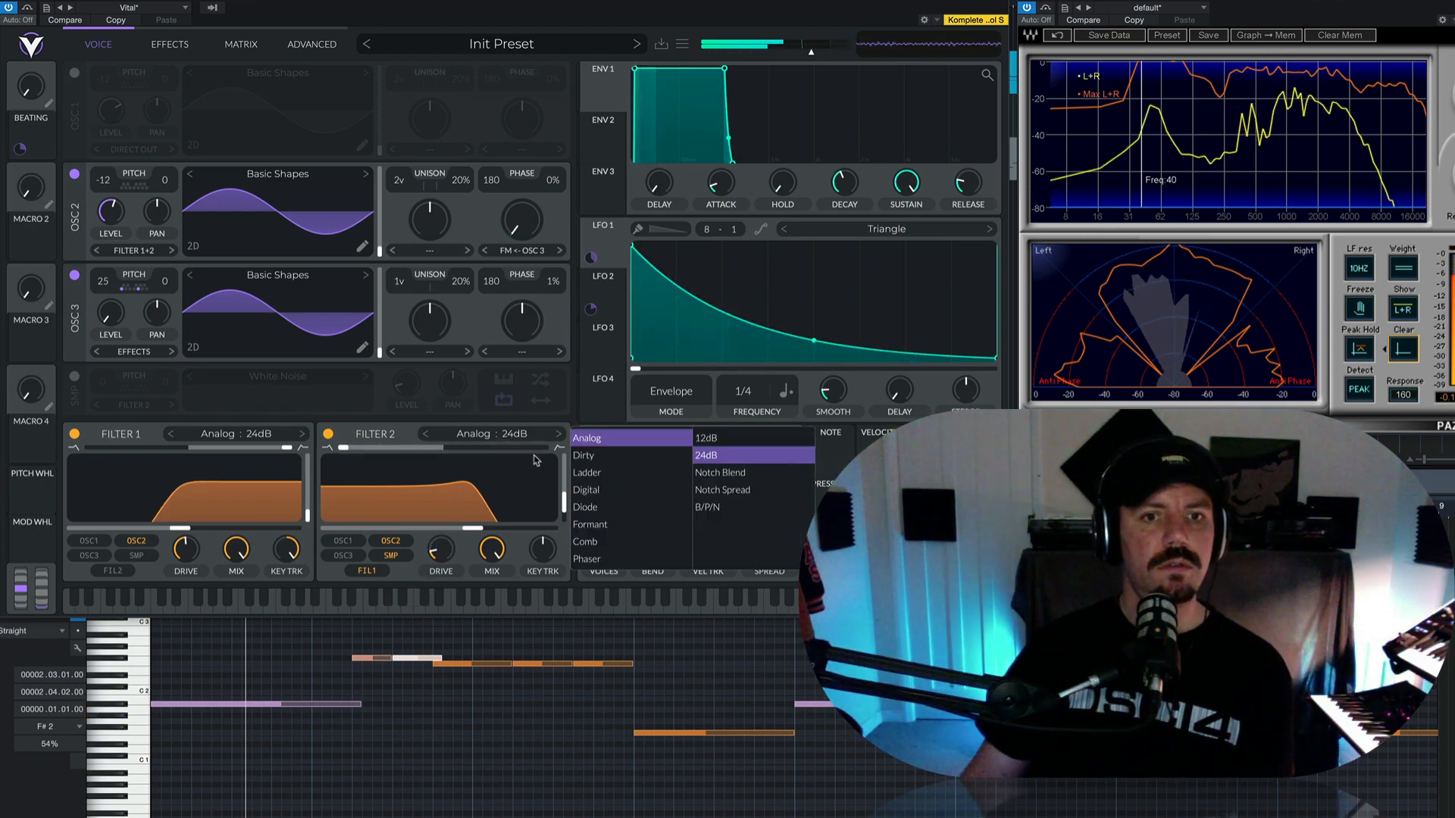
{"action": "left_click", "coordinate": [590, 455]}
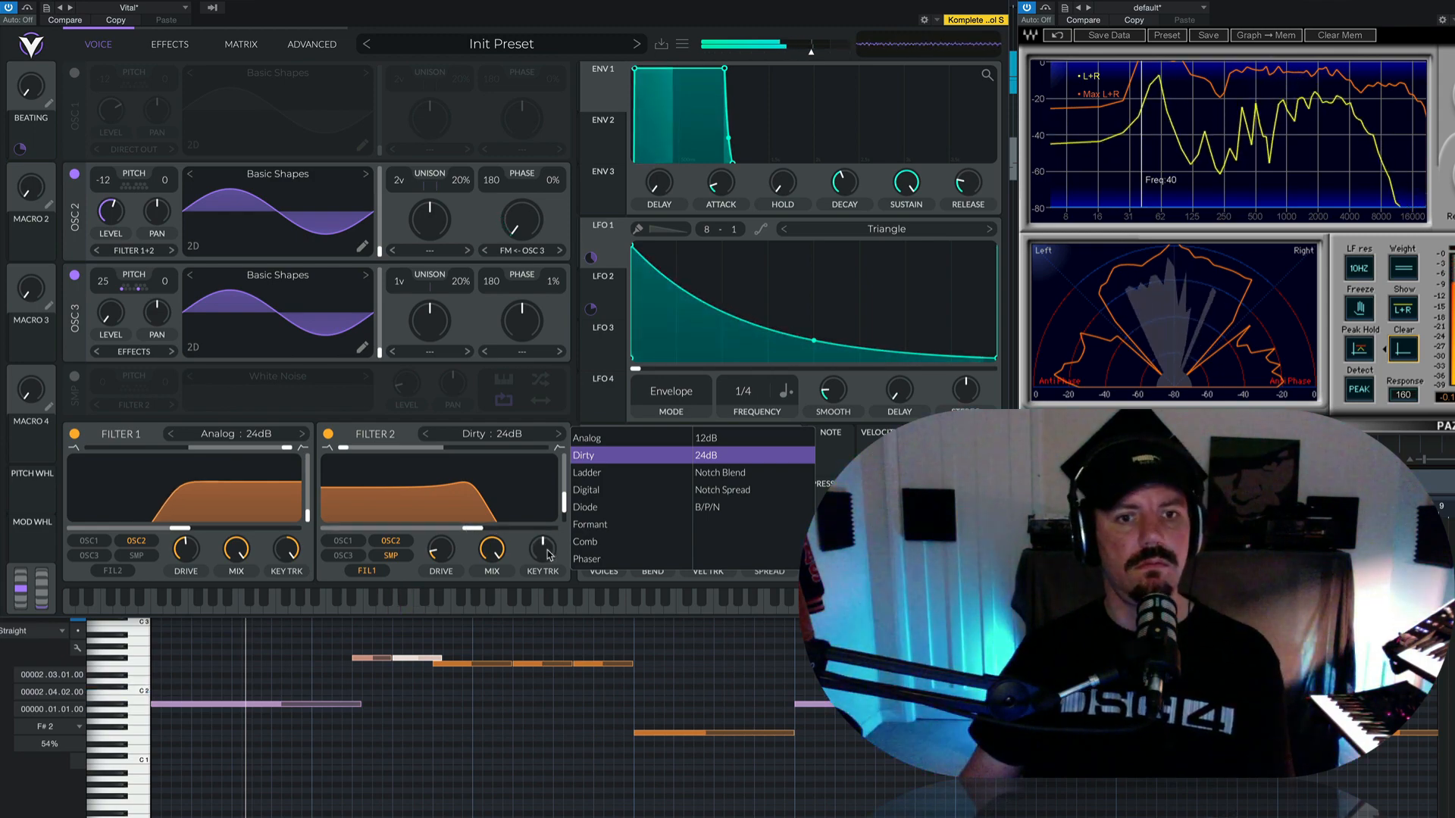
{"action": "left_click", "coordinate": [557, 483]}
{"action": "left_click_drag", "start_coordinate": [482, 531], "coordinate": [498, 529]}
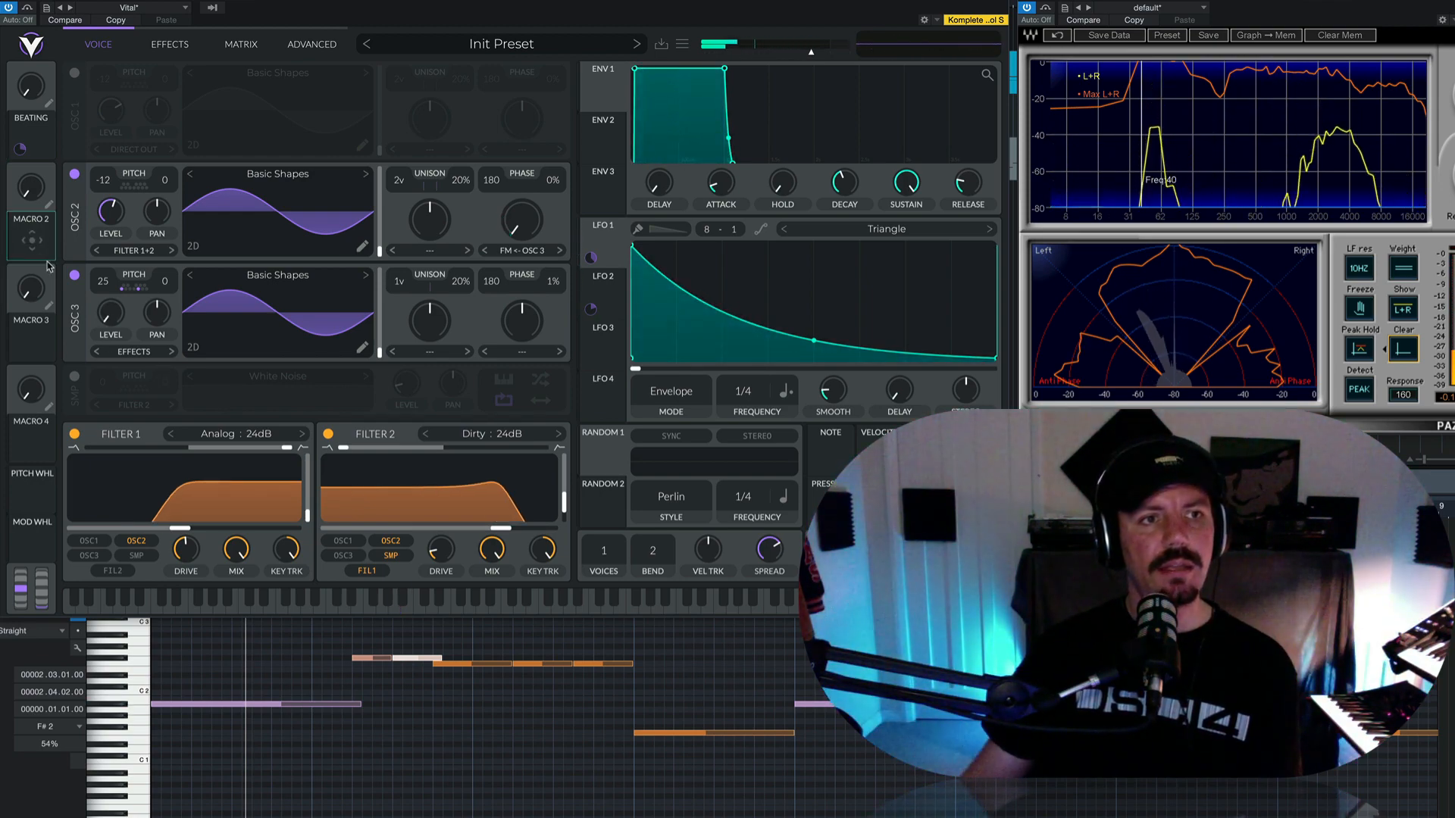
- Assign Macro 2 to Filter 2's cutoff, turn the macro fully up, and make the modulation amount negative so it closes the filter
{"action": "left_click_drag", "start_coordinate": [46, 256], "coordinate": [504, 528]}
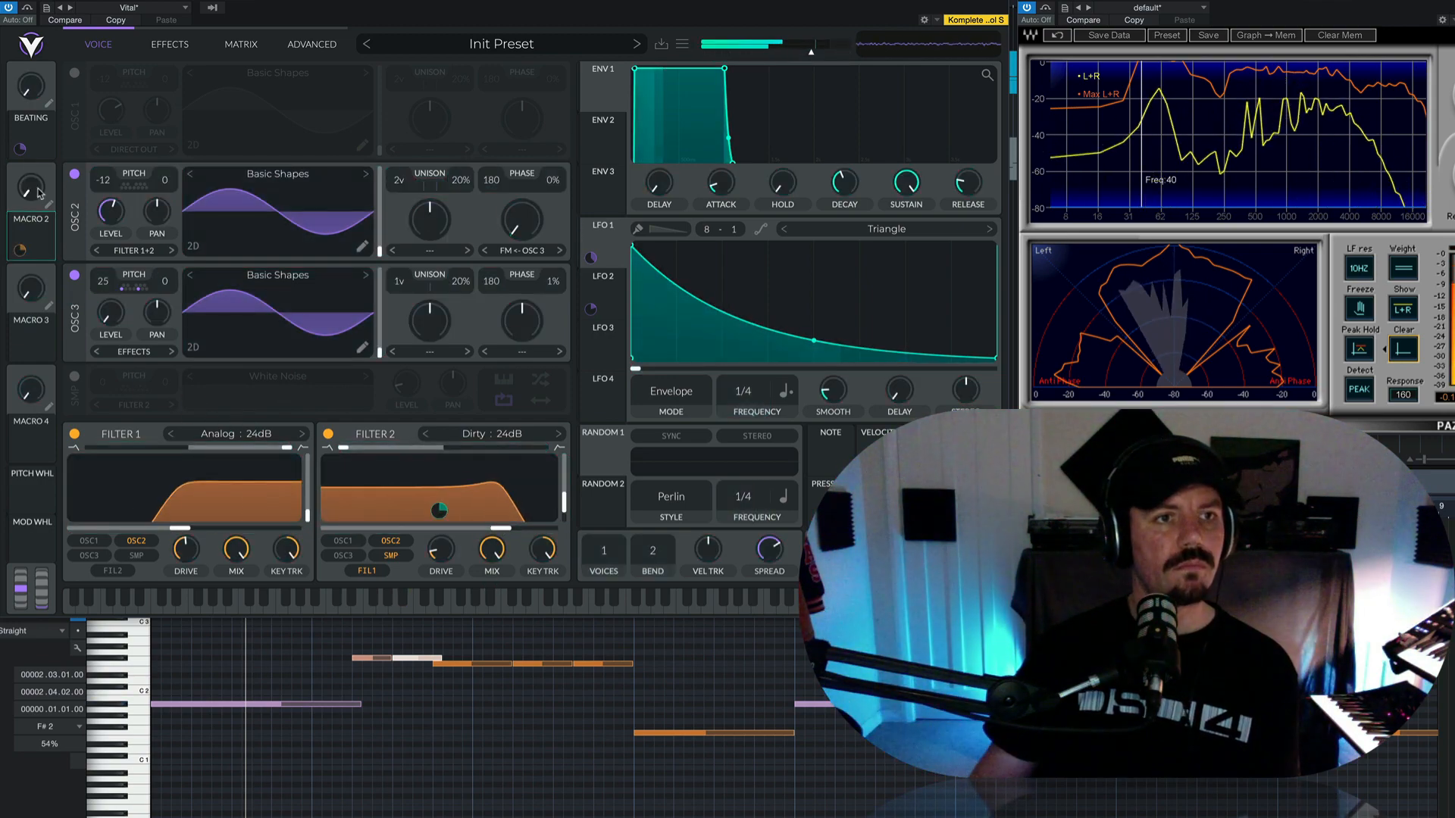
{"action": "left_click_drag", "start_coordinate": [38, 192], "coordinate": [56, 106]}
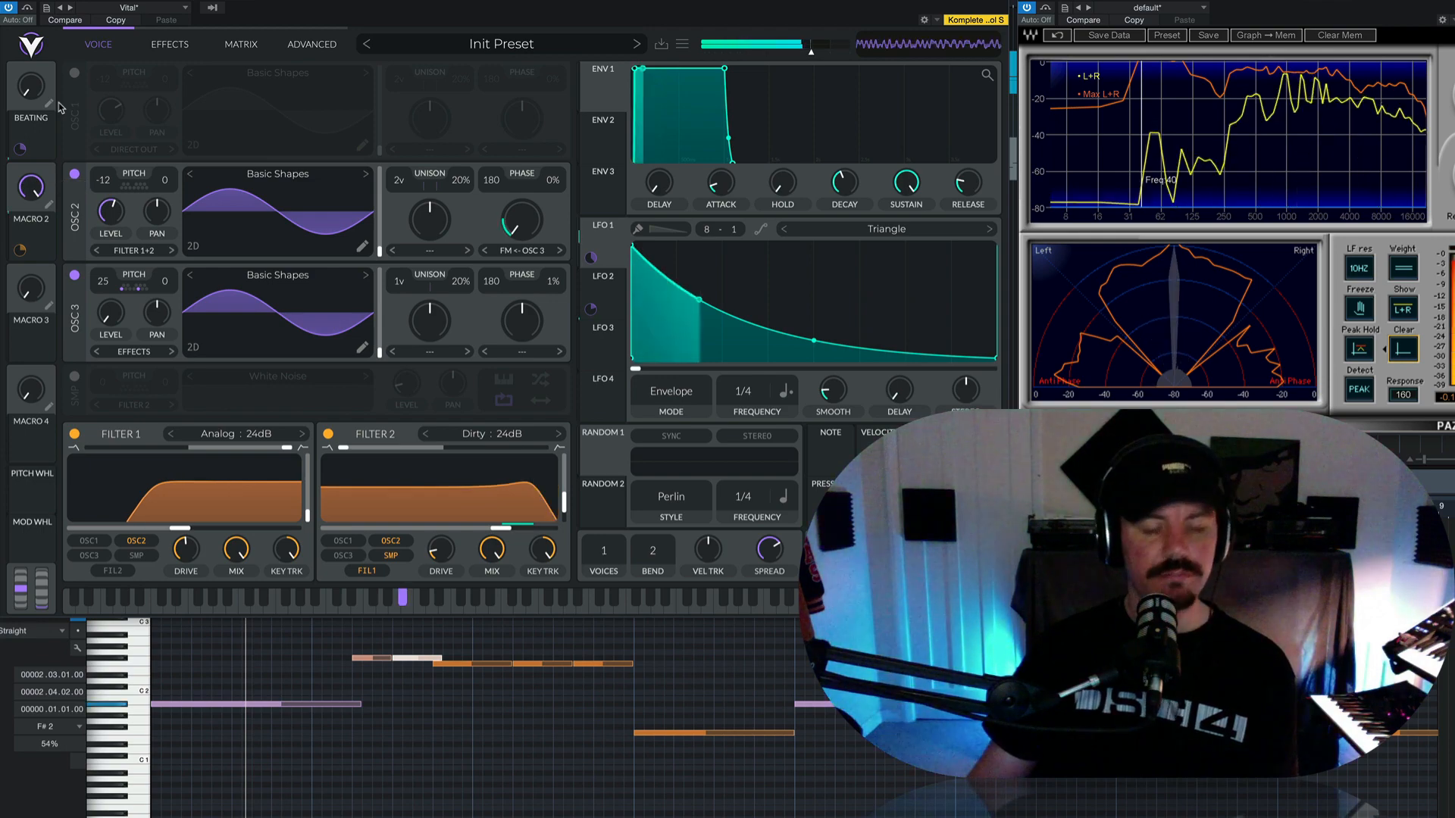
{"action": "mouse_move", "coordinate": [20, 251]}
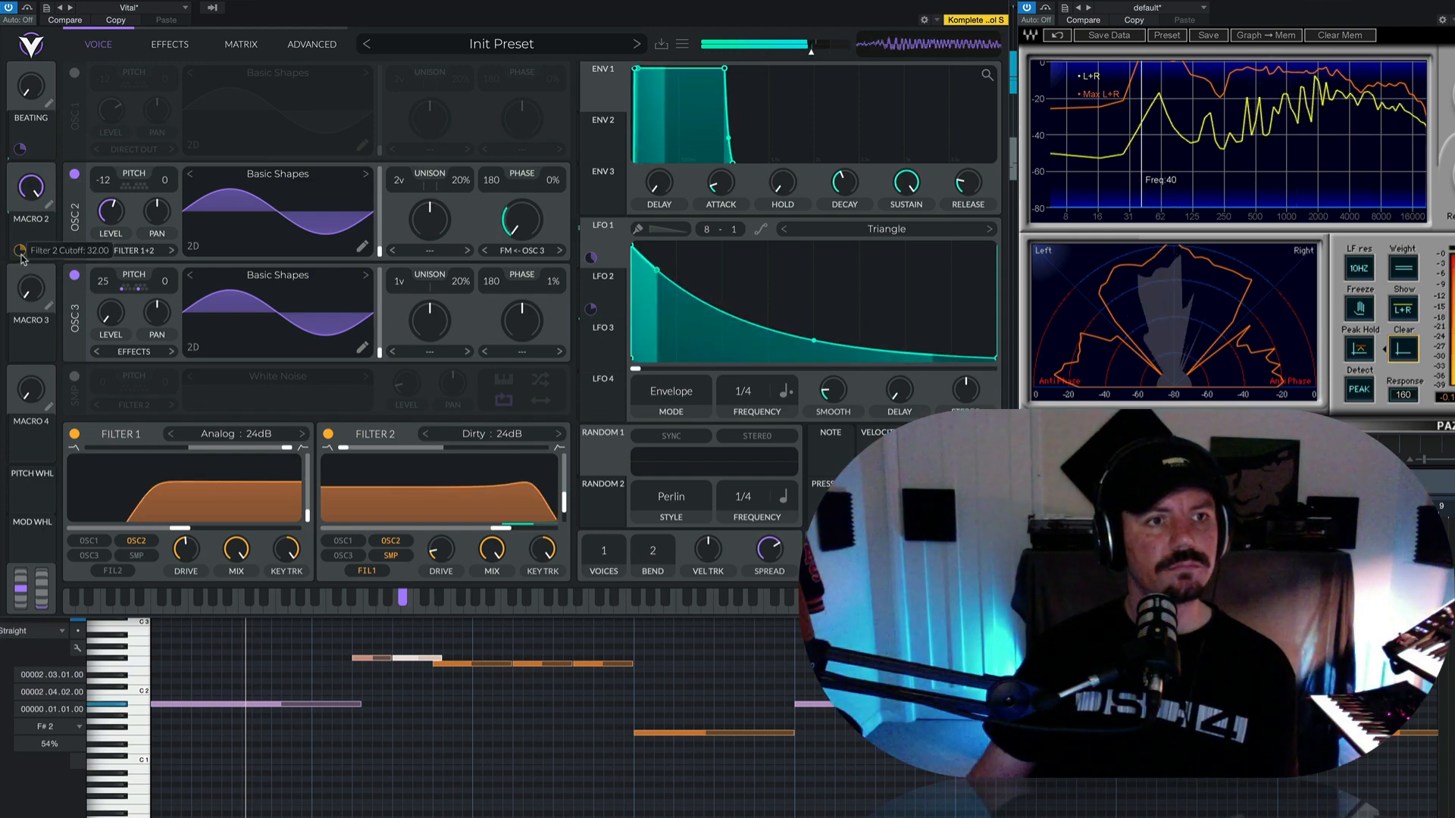
{"action": "left_click_drag", "start_coordinate": [20, 250], "coordinate": [20, 275]}
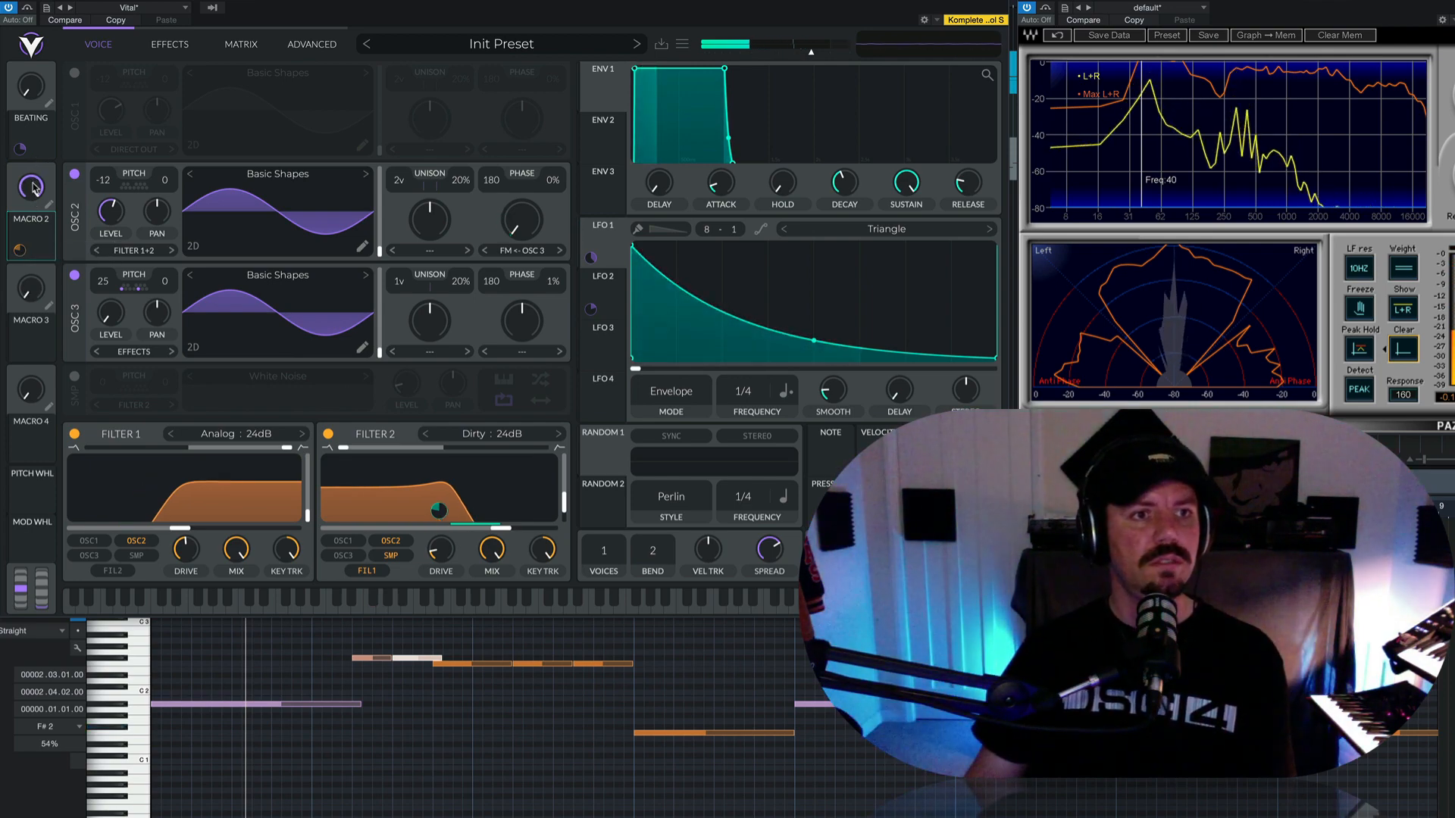
- Rename Macro 2 as LP Filter and sweep the macro to audition Filter 2's cutoff movement
{"action": "left_click", "coordinate": [50, 206]}
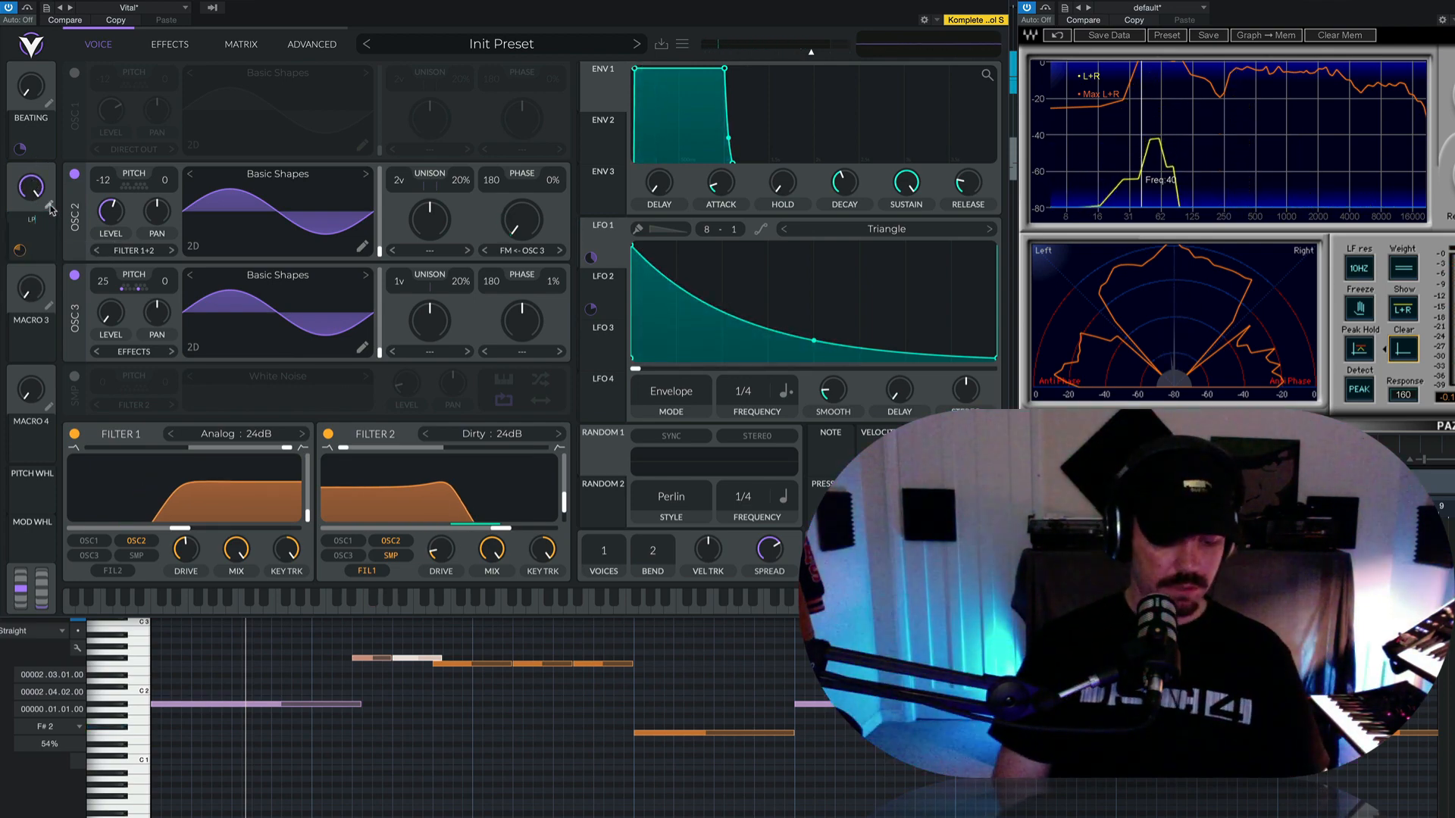
{"action": "type", "text": "LP Filter"}
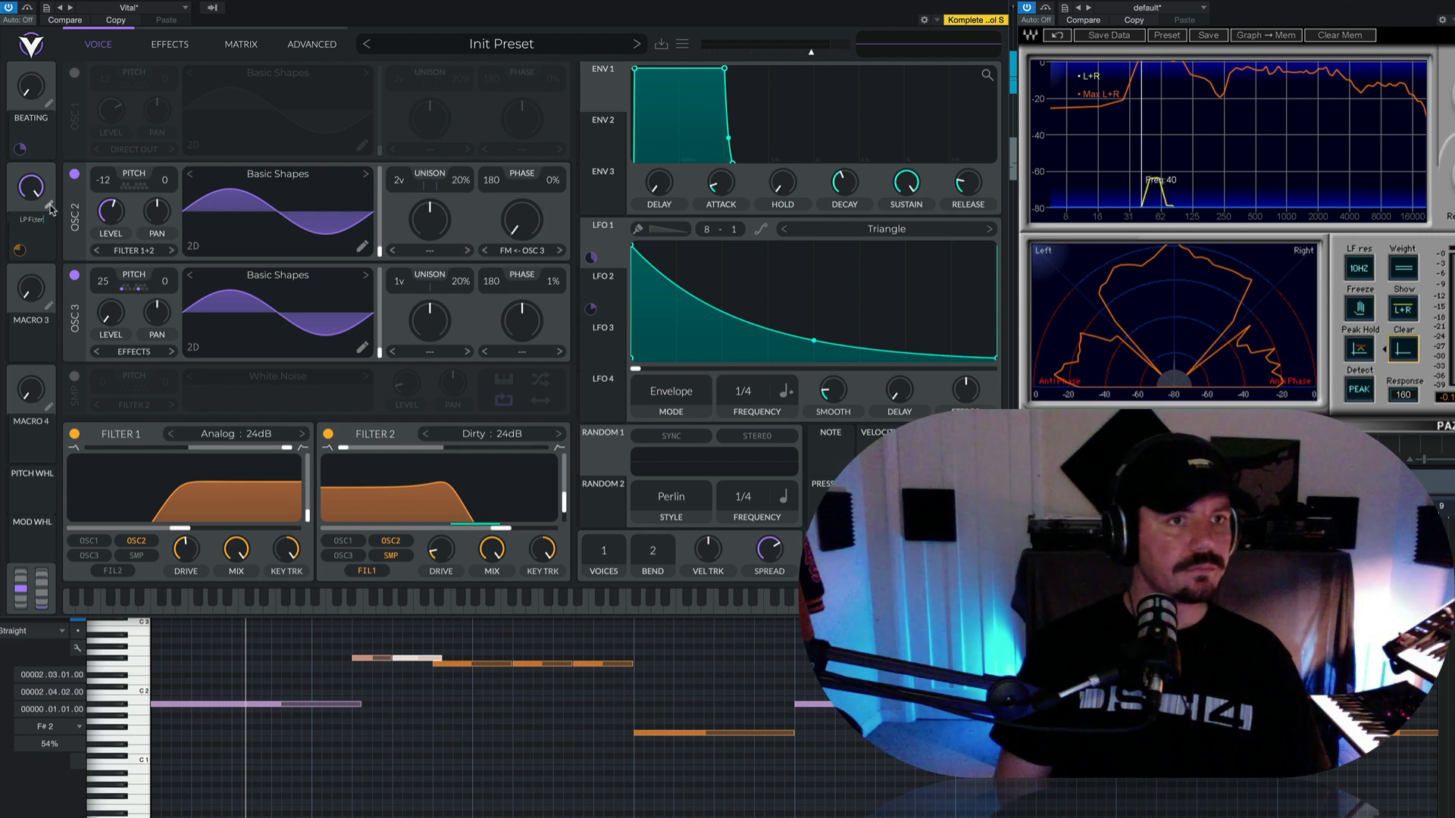
{"action": "key", "text": "BackSpace"}
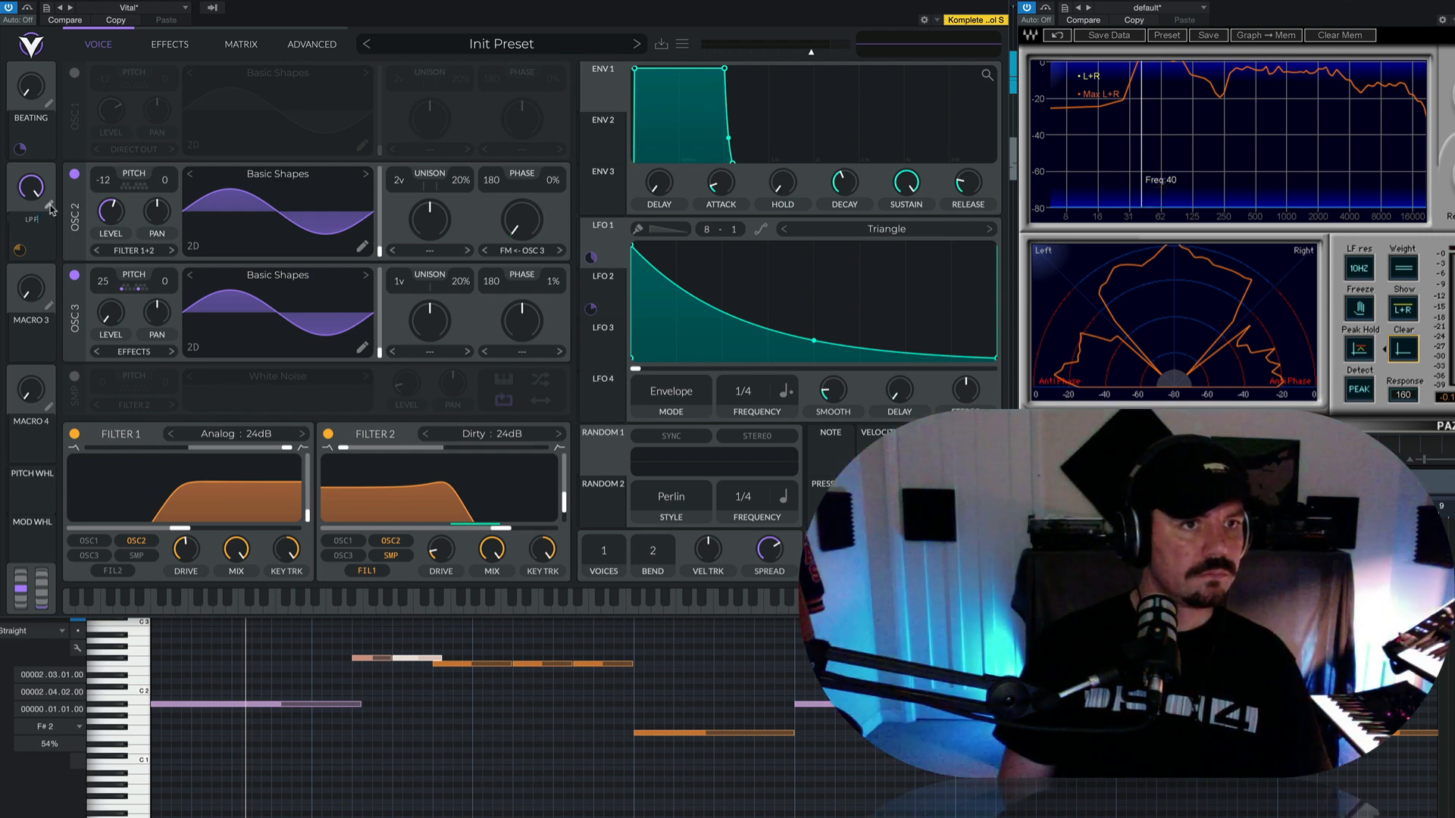
{"action": "type", "text": "ilter"}
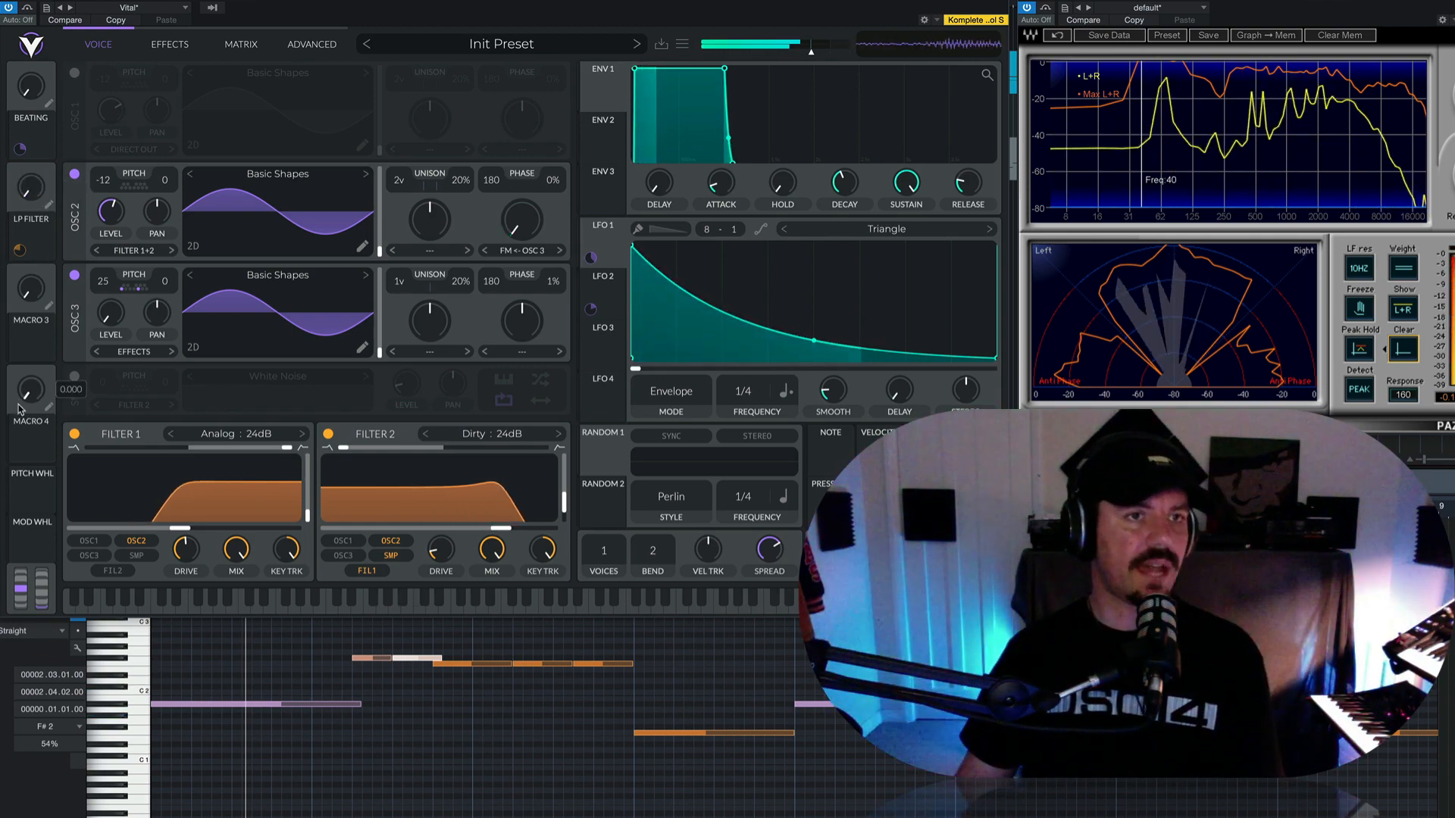
{"action": "left_click_drag", "start_coordinate": [54, 175], "coordinate": [52, 235]}
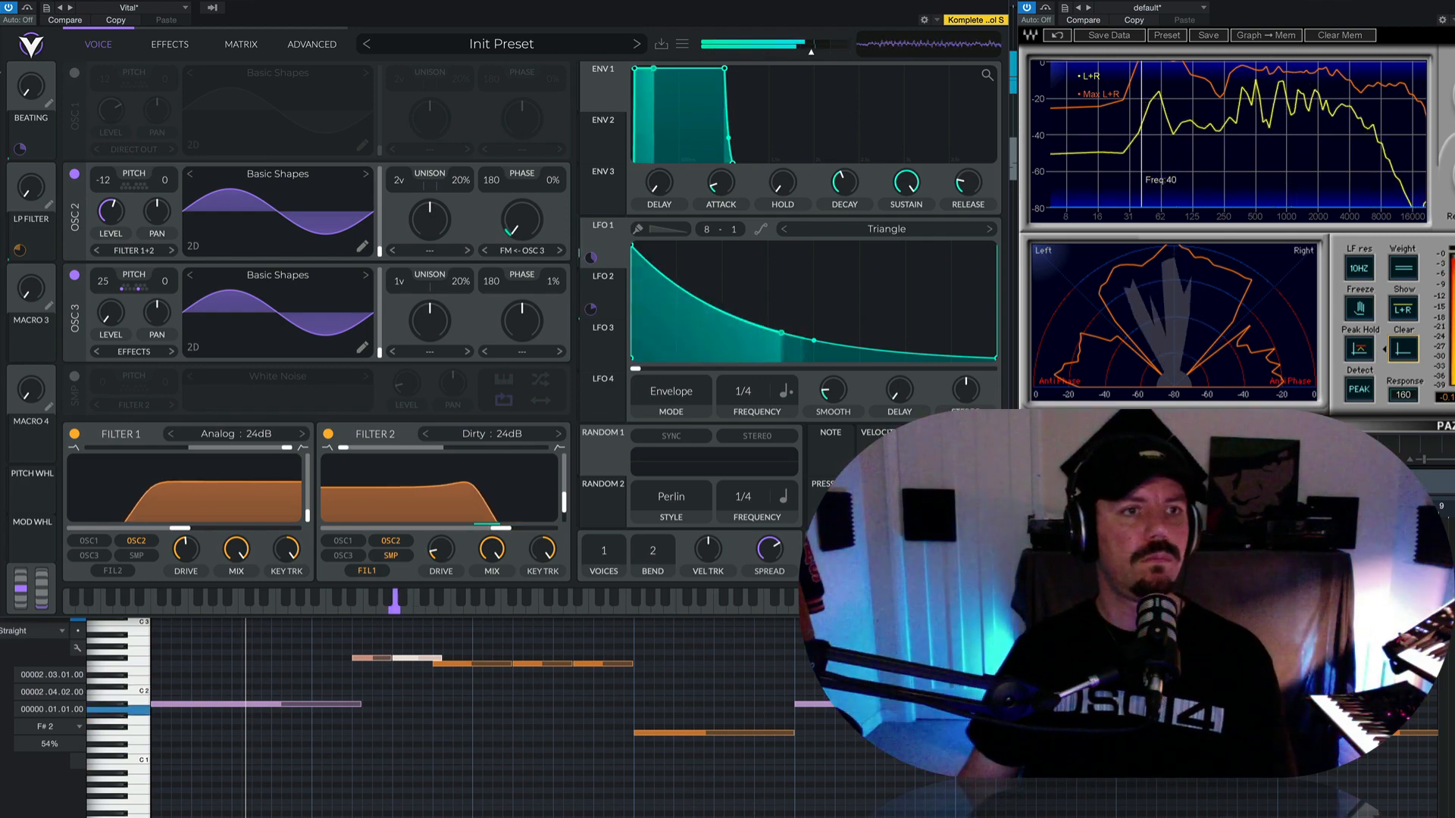
{"action": "mouse_move", "coordinate": [35, 188]}
{"action": "left_mouse_down"}
{"action": "mouse_move", "coordinate": [49, 106]}
{"action": "mouse_move", "coordinate": [53, 173]}
{"action": "left_mouse_up"}
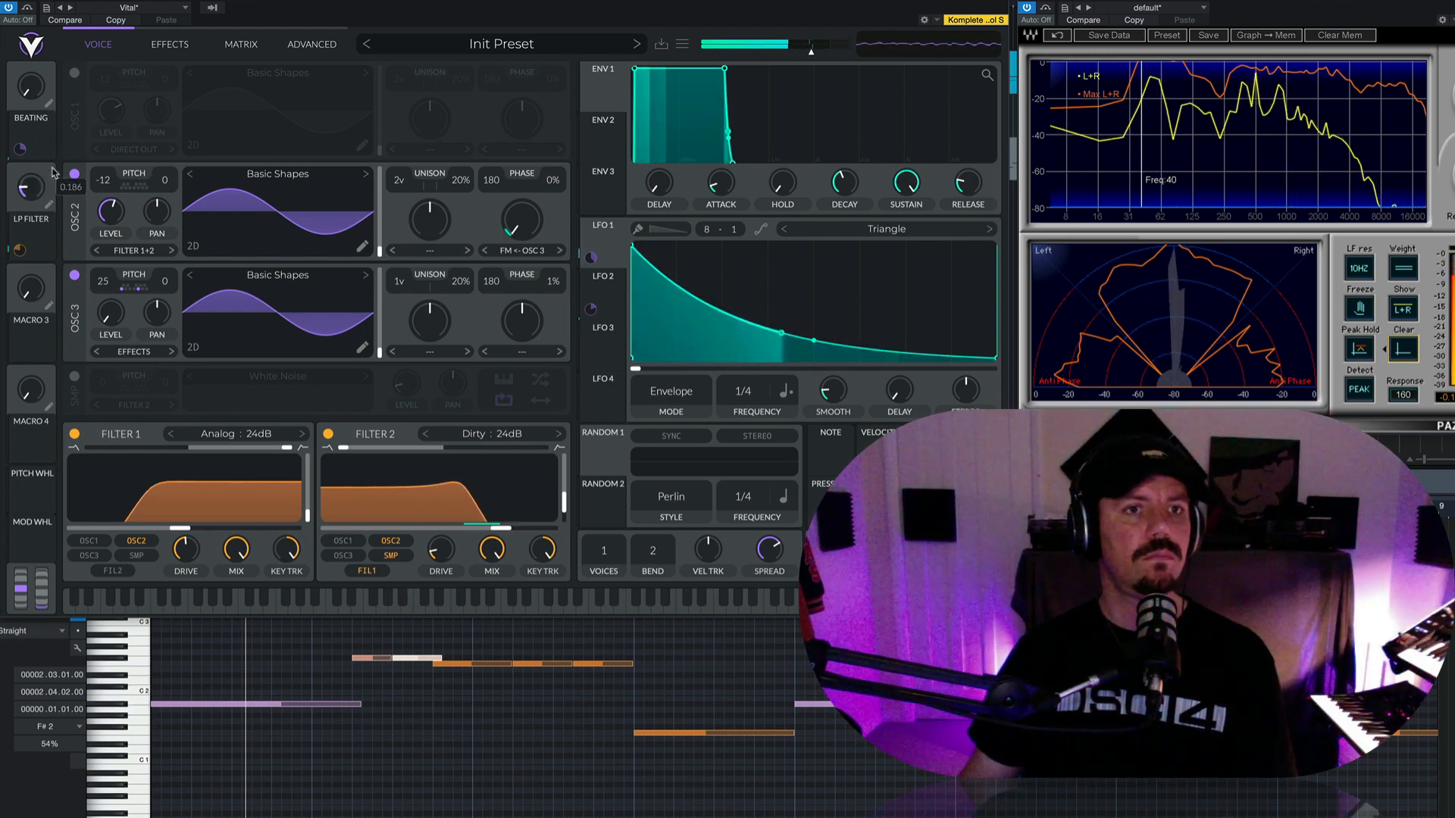
{"action": "left_click", "coordinate": [303, 44]}
{"action": "left_click", "coordinate": [114, 47]}
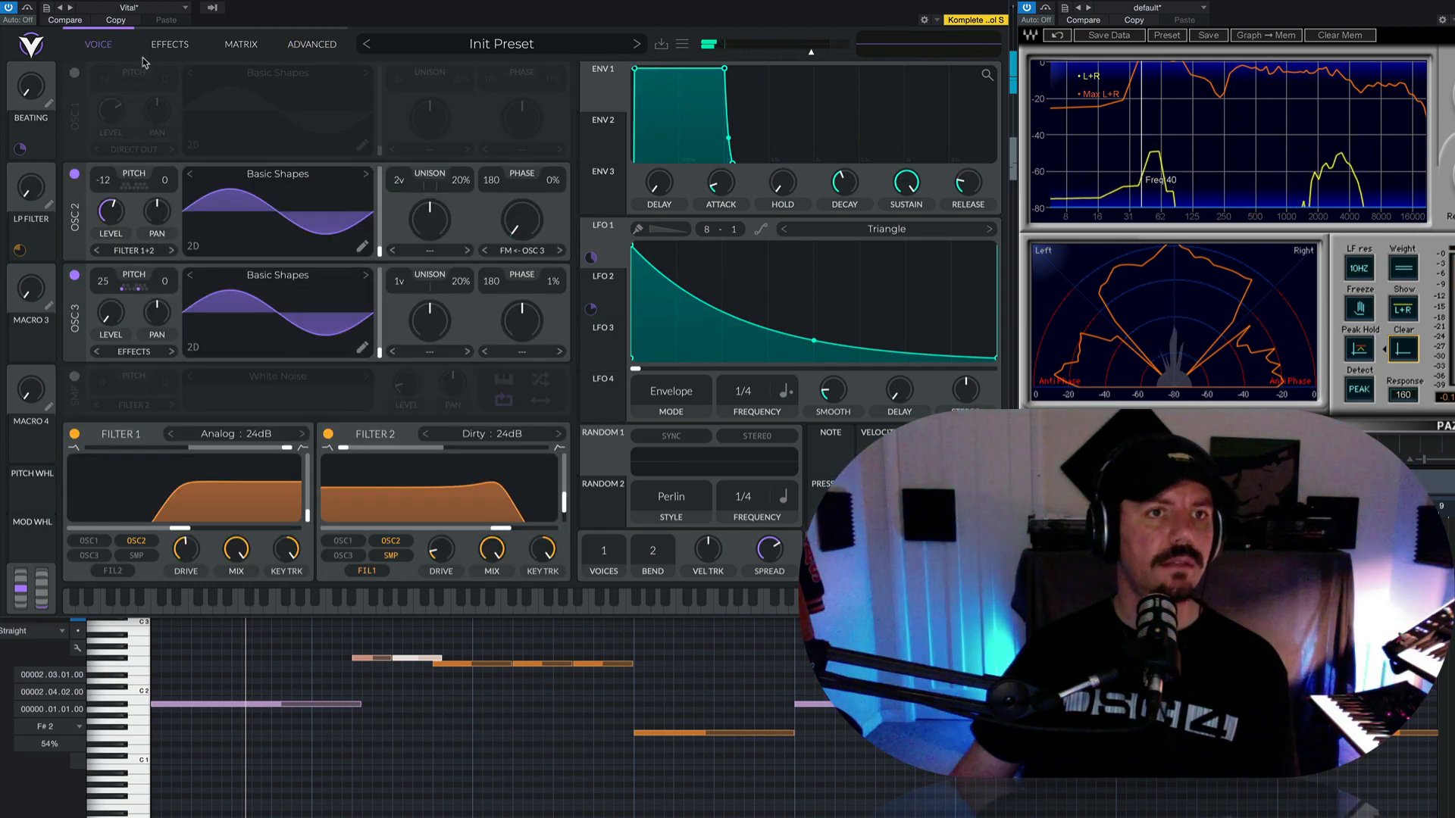
{"action": "left_click", "coordinate": [170, 47]}
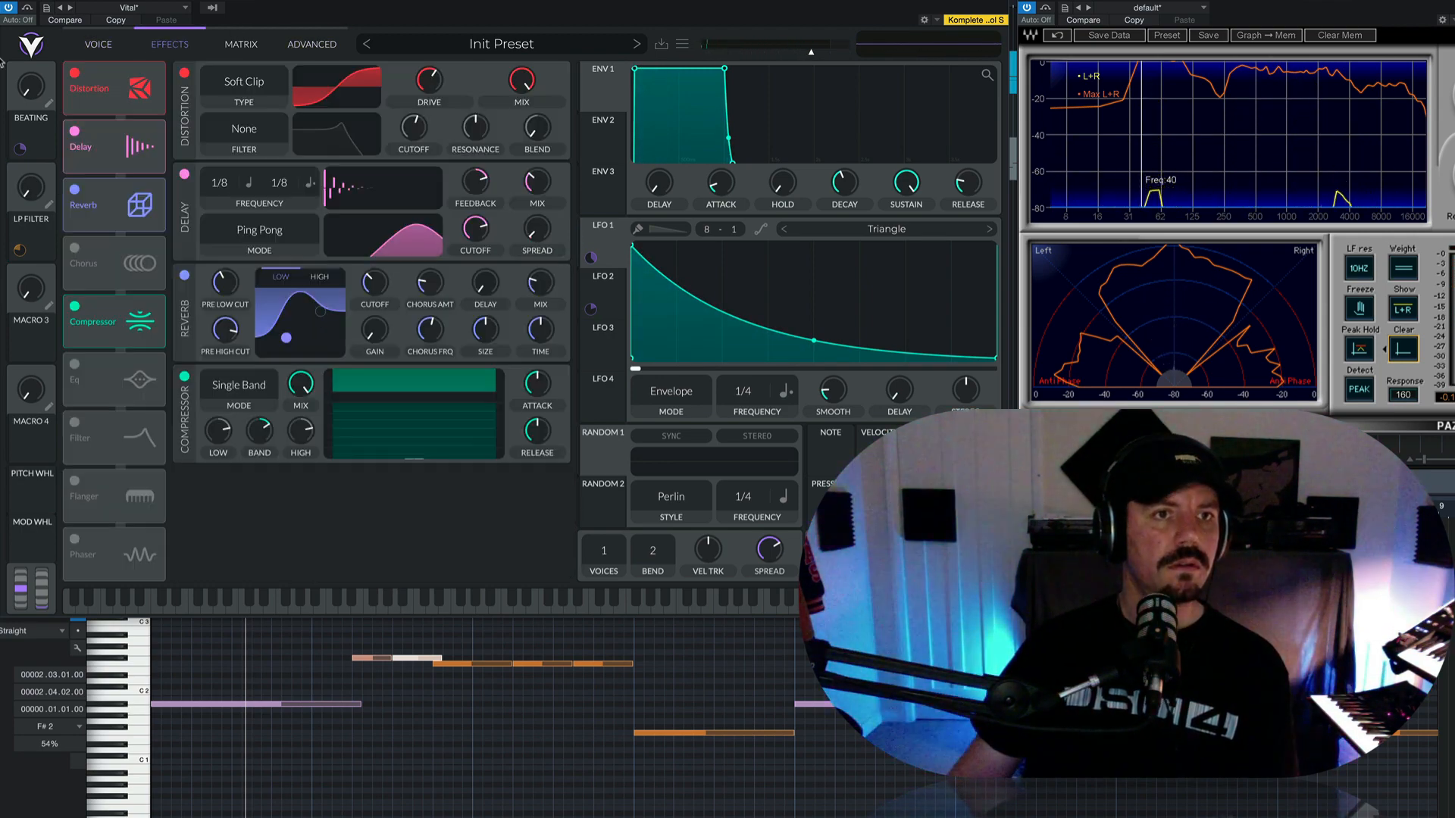
{"action": "left_click", "coordinate": [121, 48]}
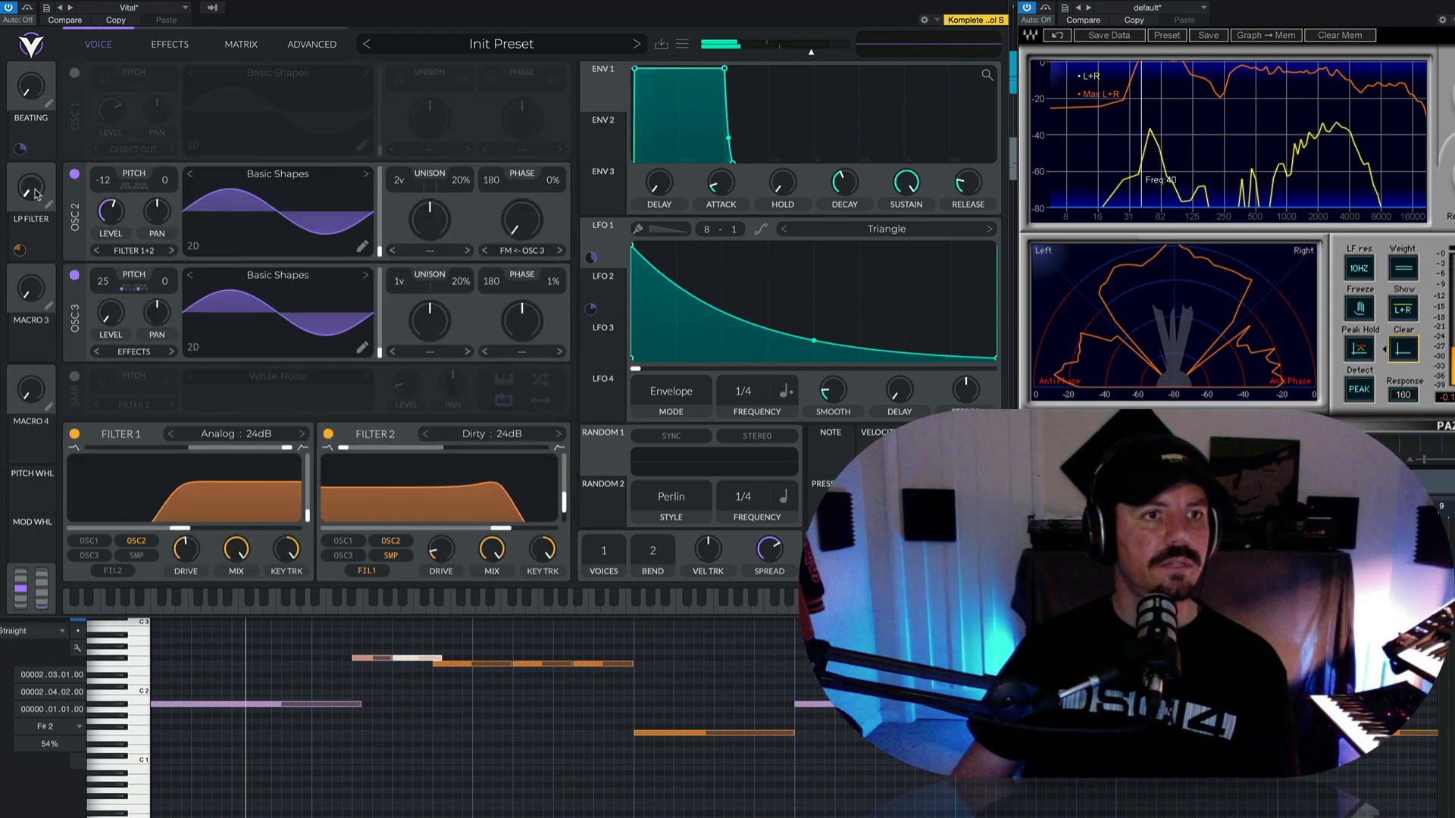
- Assign LFO 3 to Filter 2's cutoff and set the LFO's frequency to 1/4
{"action": "left_click", "coordinate": [603, 356]}
{"action": "left_click_drag", "start_coordinate": [603, 355], "coordinate": [438, 510]}
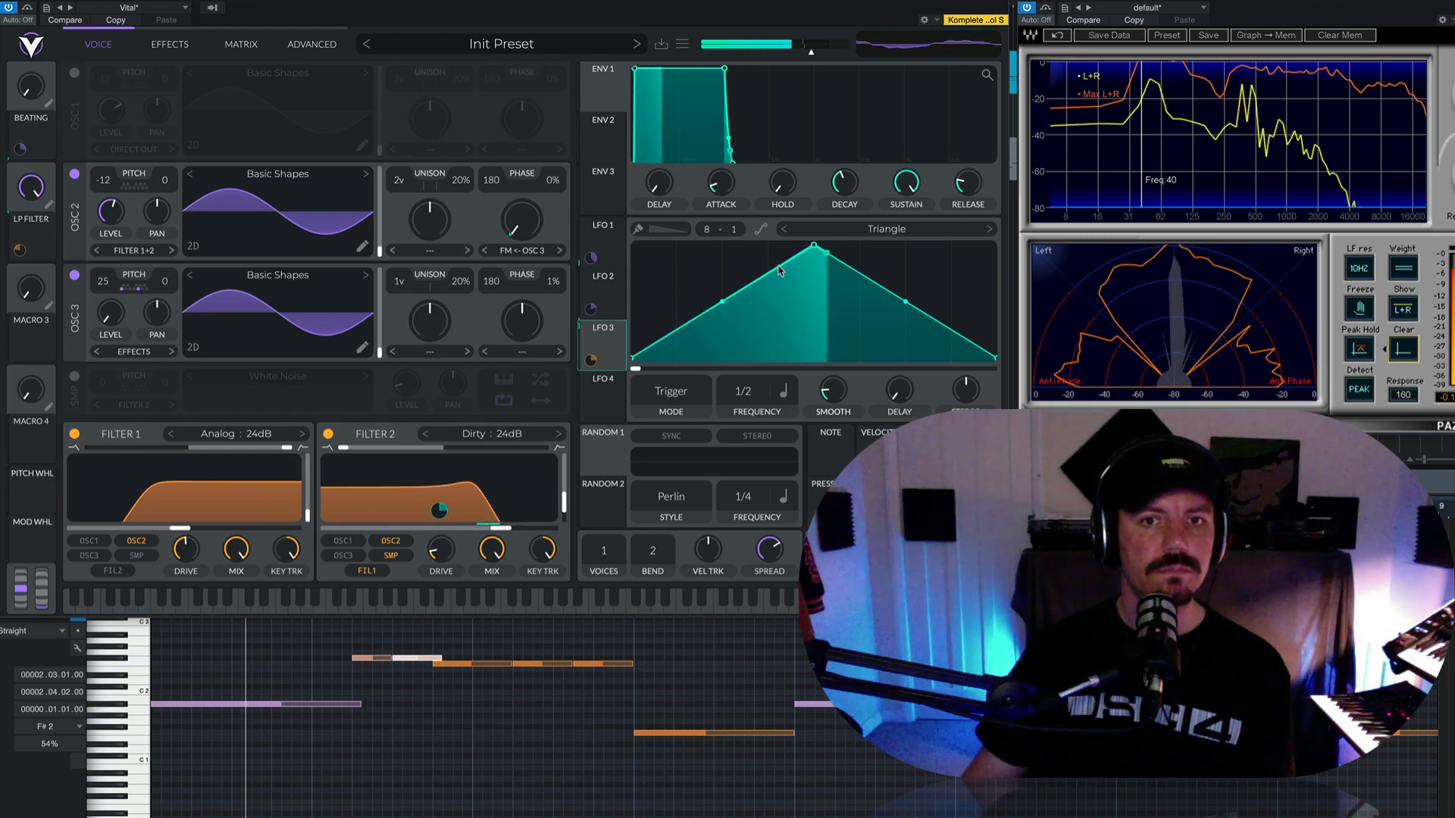
{"action": "scroll", "coordinate": [751, 390], "scroll_direction": "down", "scroll_amount": 1}
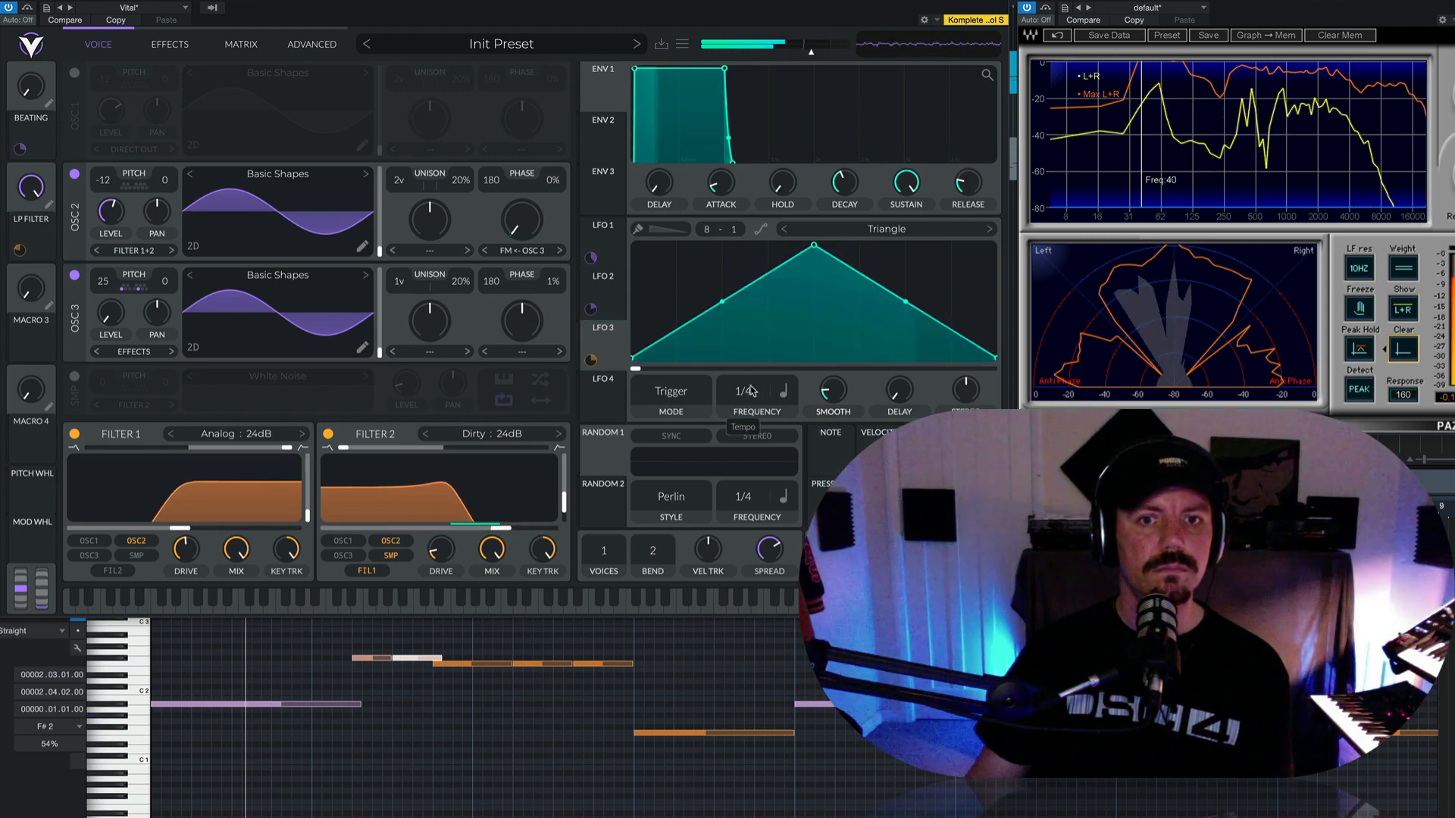
- Move LFO 3's triangle peak to the first quarter of the cycle and lower its modulation amount on Filter 2's cutoff
{"action": "left_click_drag", "start_coordinate": [811, 255], "coordinate": [717, 234]}
{"action": "left_click_drag", "start_coordinate": [838, 233], "coordinate": [743, 248]}
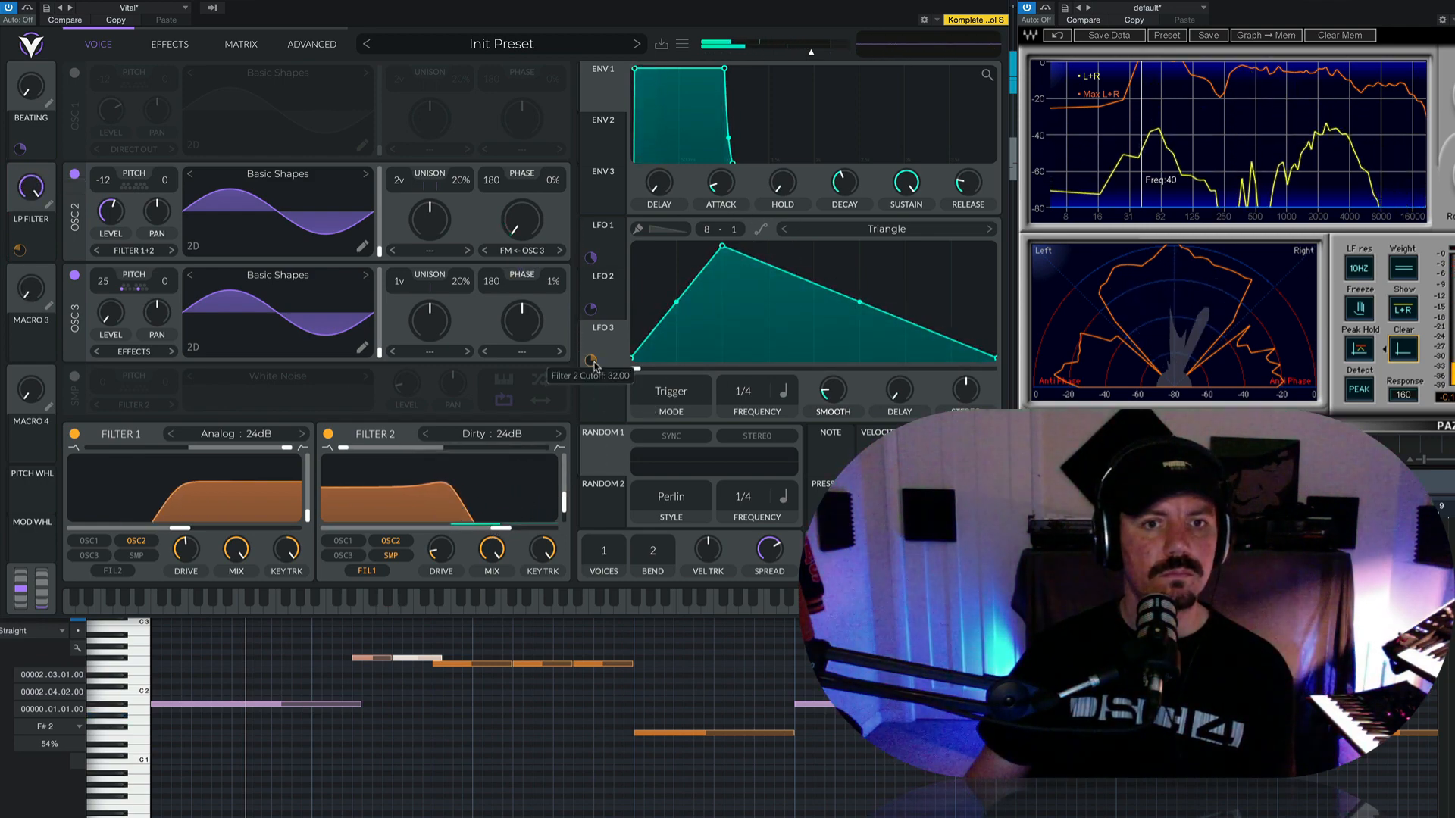
{"action": "left_click_drag", "start_coordinate": [595, 366], "coordinate": [595, 413]}
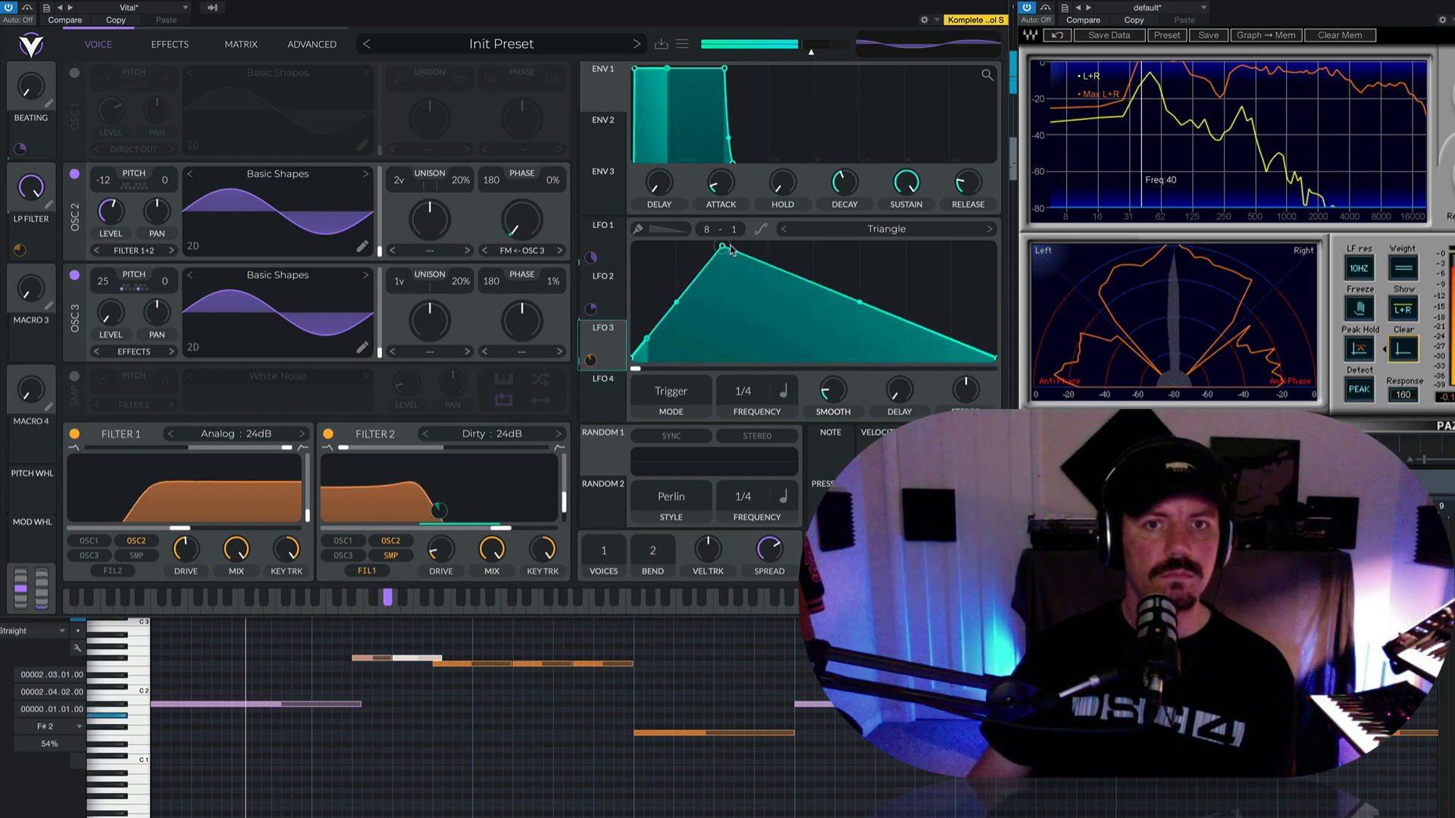
- Move LFO 3's peak to the end of the cycle and bend the rise into a steep, late exponential curve
{"action": "left_click_drag", "start_coordinate": [781, 247], "coordinate": [892, 244]}
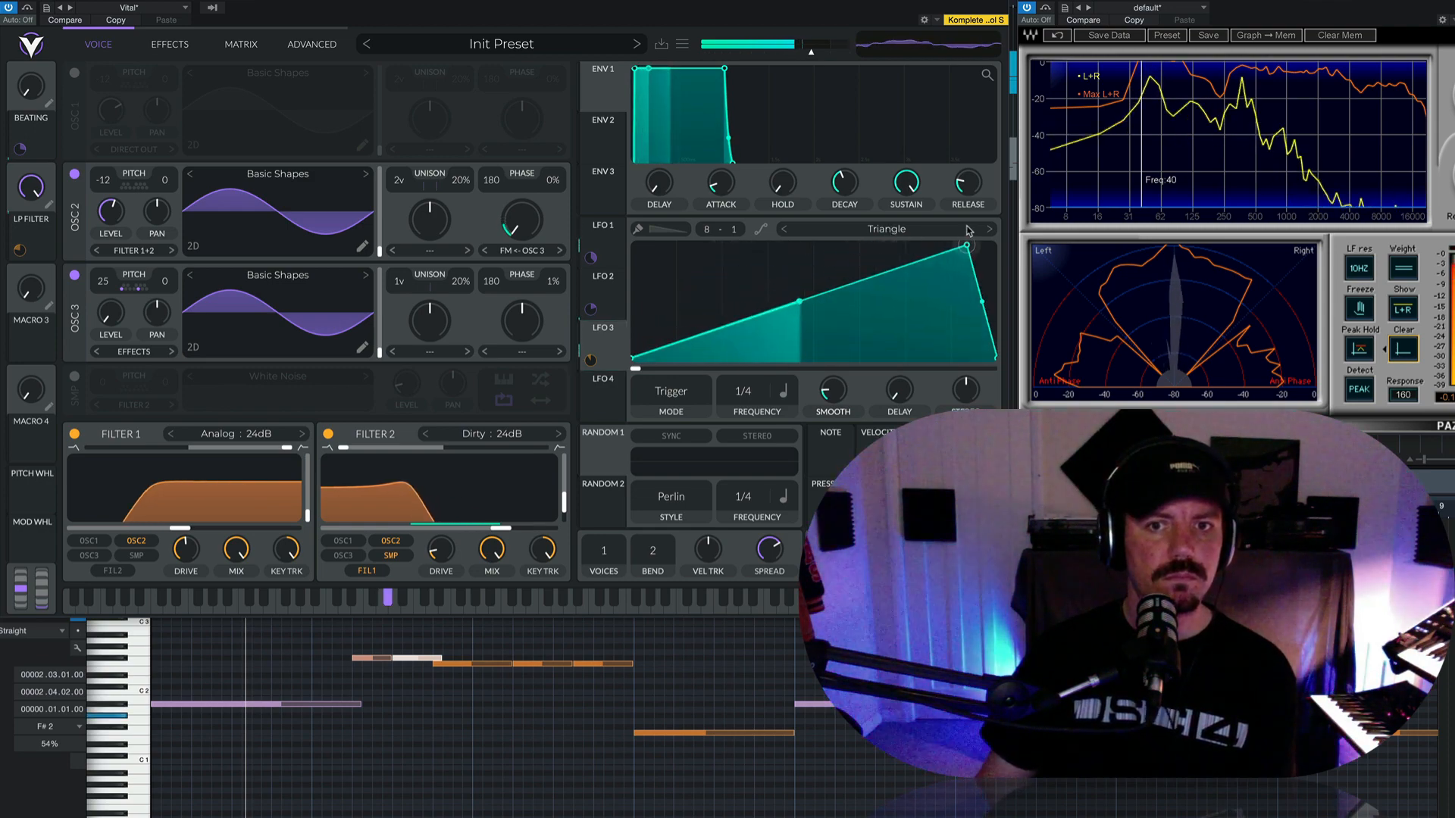
{"action": "left_click_drag", "start_coordinate": [984, 244], "coordinate": [830, 245]}
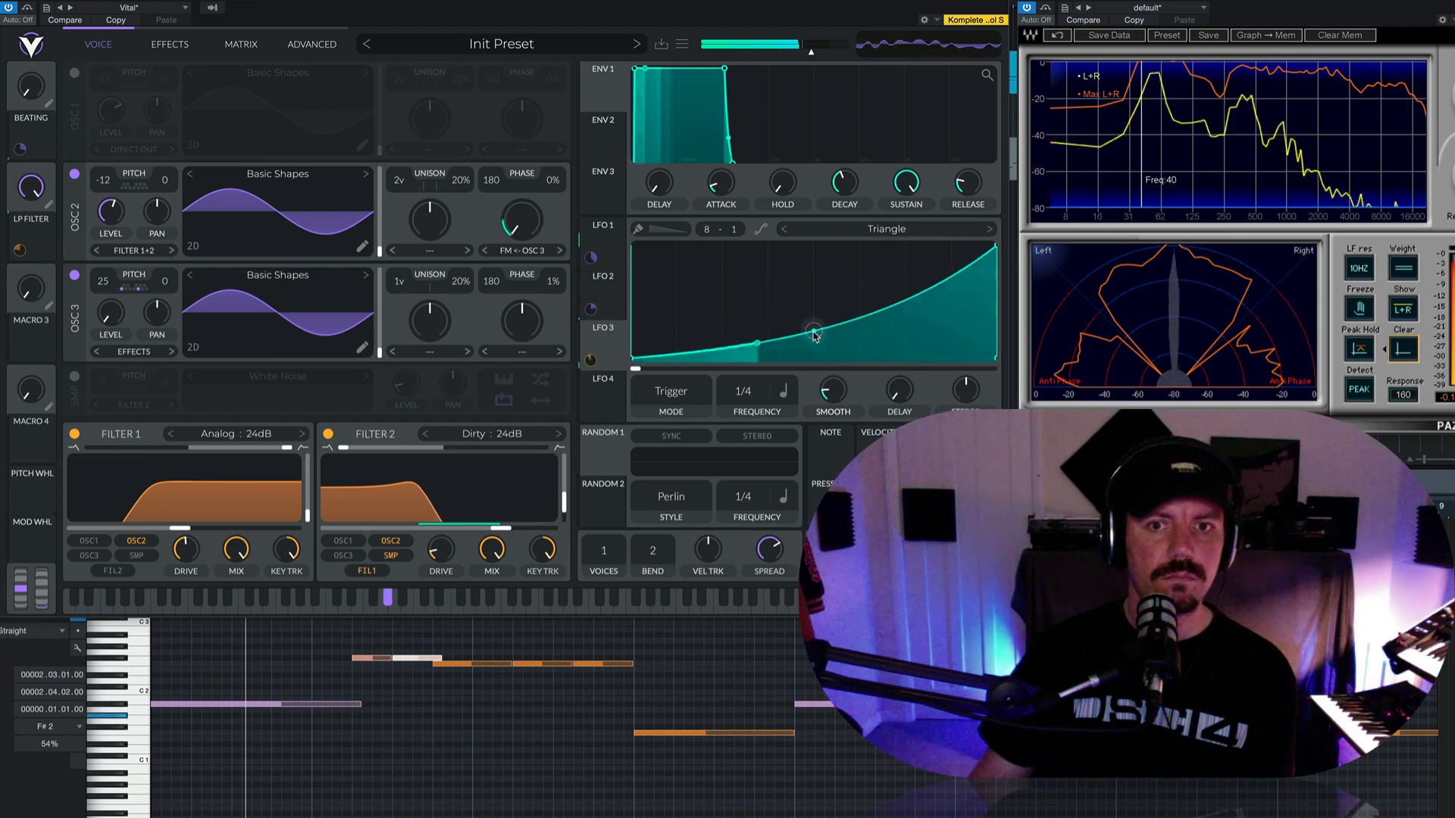
{"action": "left_click_drag", "start_coordinate": [815, 358], "coordinate": [816, 376]}
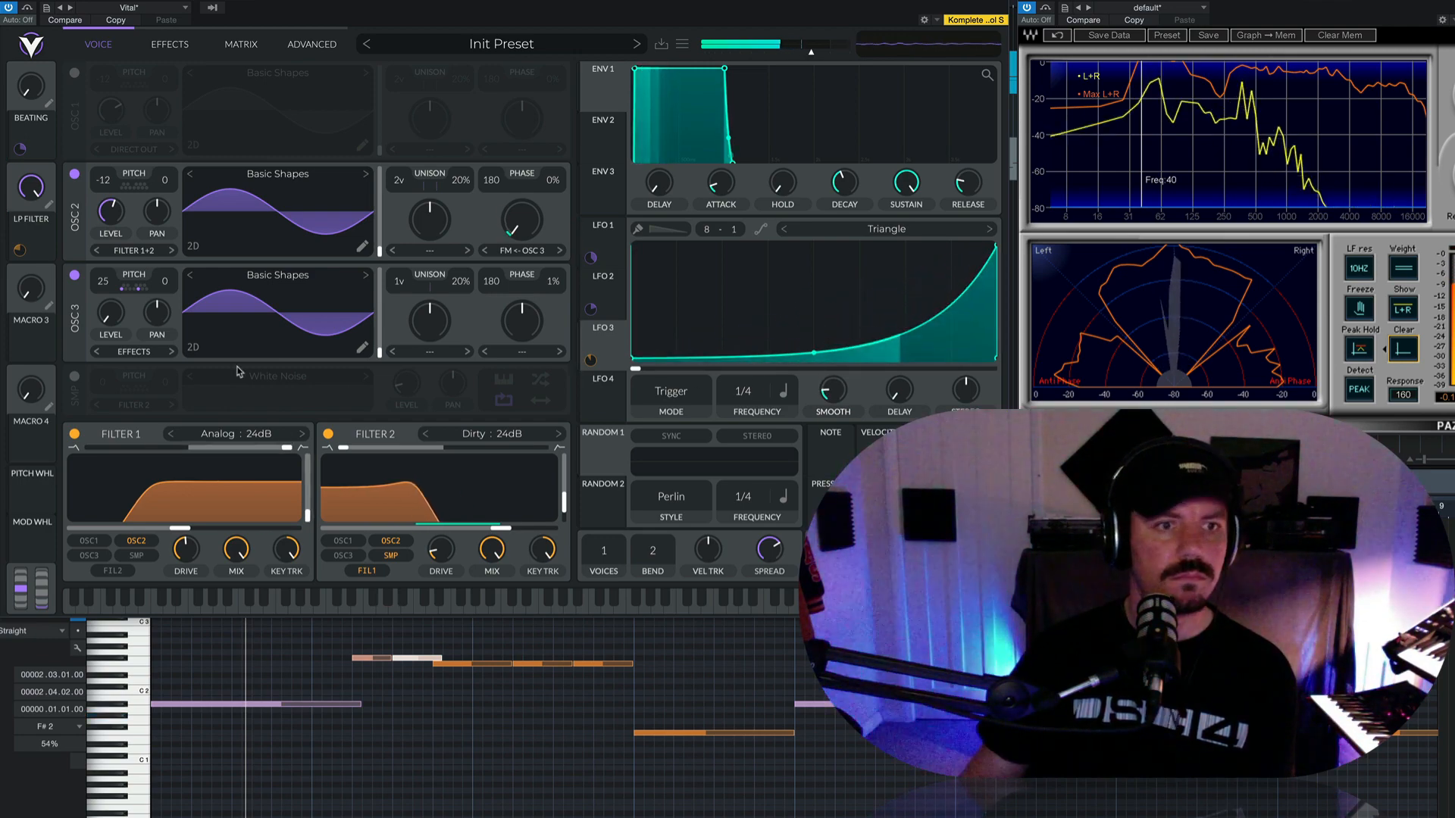
- Move LFO 3's peak back to the middle of the cycle and turn the LP Filter macro fully down
{"action": "mouse_move", "coordinate": [32, 187]}
{"action": "left_mouse_down"}
{"action": "mouse_move", "coordinate": [35, 232]}
{"action": "mouse_move", "coordinate": [34, 212]}
{"action": "left_mouse_up"}
{"action": "left_click_drag", "start_coordinate": [997, 245], "coordinate": [965, 240]}
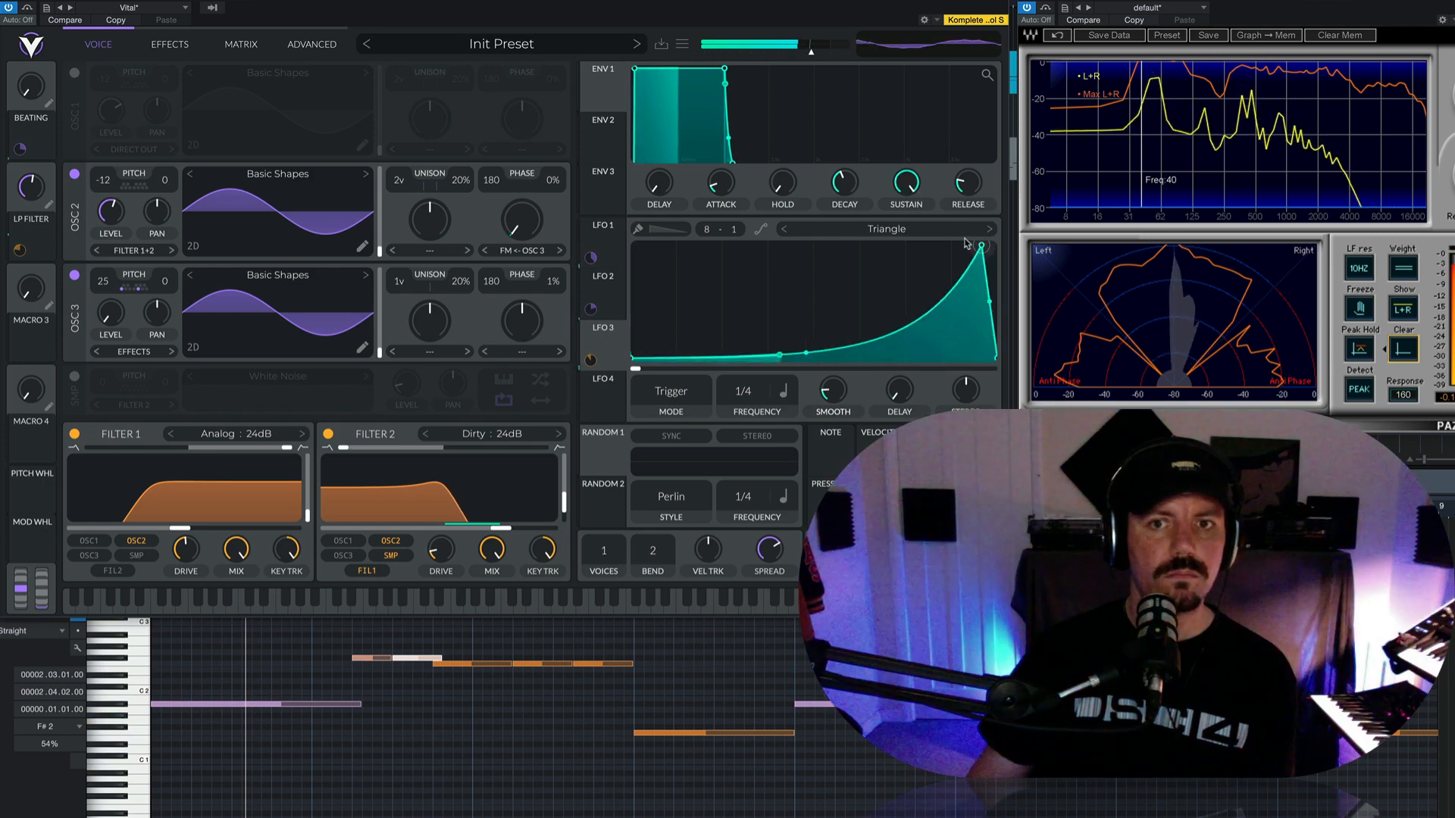
{"action": "left_click_drag", "start_coordinate": [845, 236], "coordinate": [819, 237]}
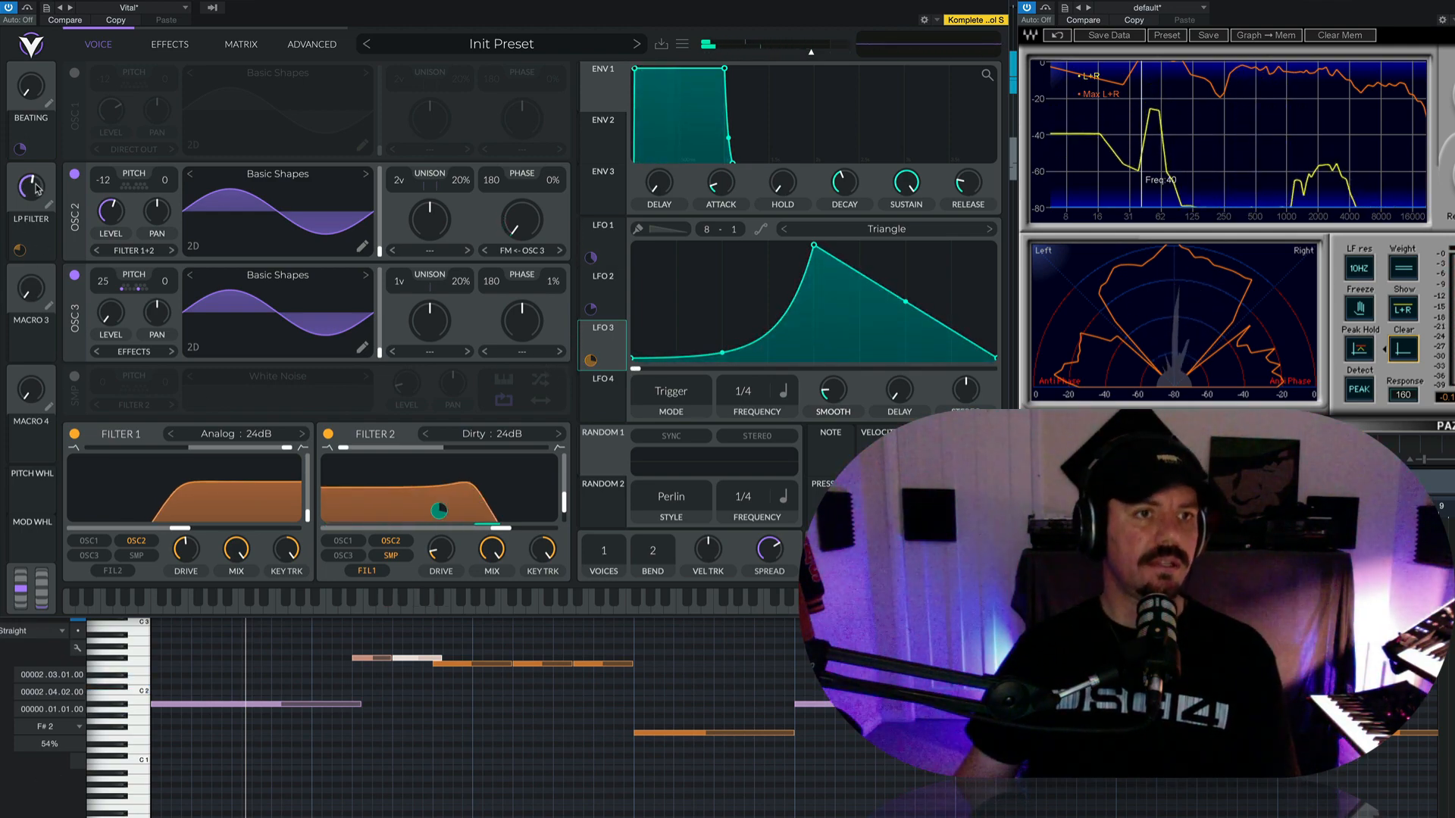
{"action": "left_click_drag", "start_coordinate": [36, 188], "coordinate": [44, 226]}
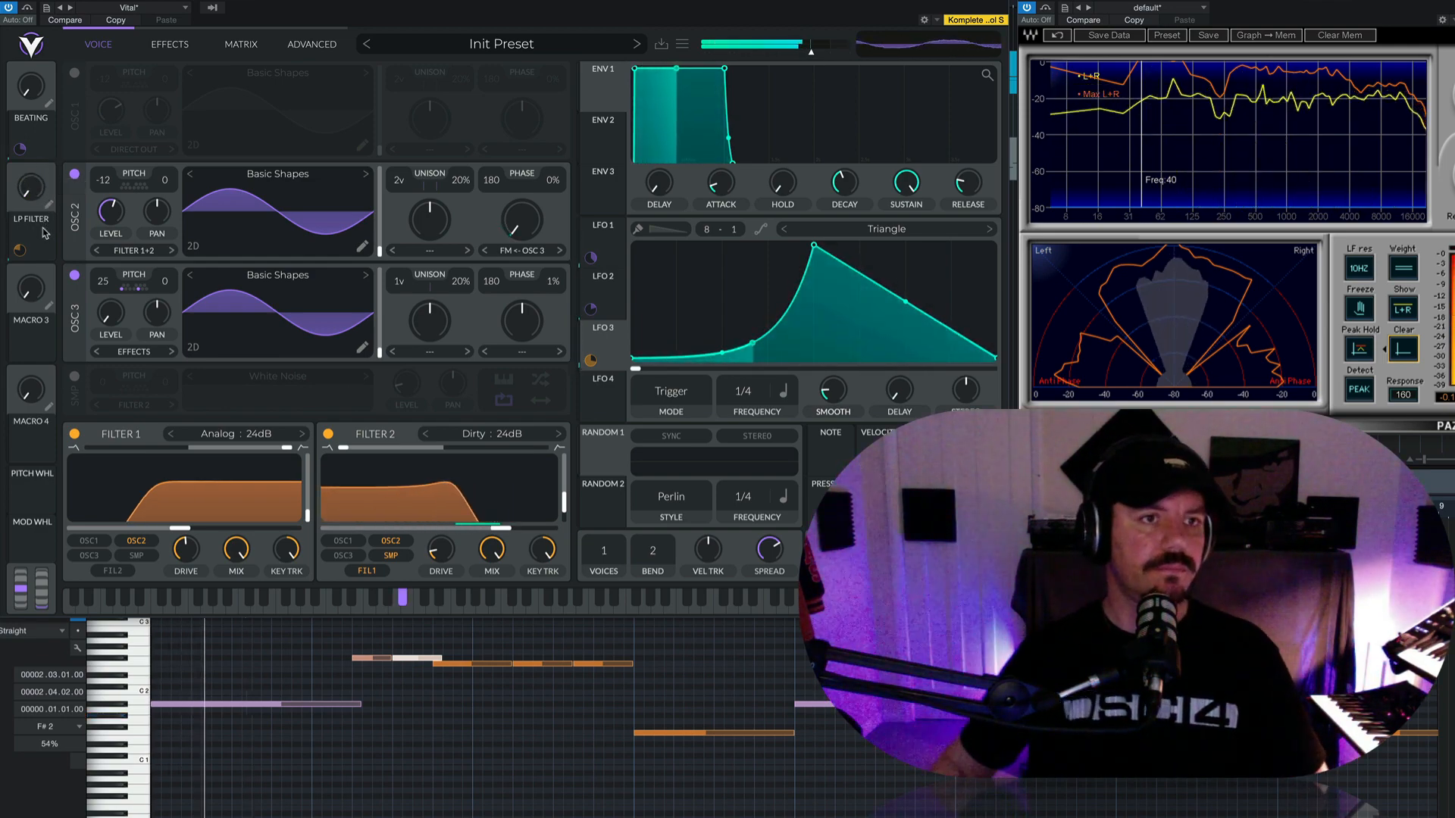
{"action": "mouse_move", "coordinate": [33, 181]}
{"action": "left_mouse_down"}
{"action": "mouse_move", "coordinate": [36, 105]}
{"action": "mouse_move", "coordinate": [39, 160]}
{"action": "left_mouse_up"}
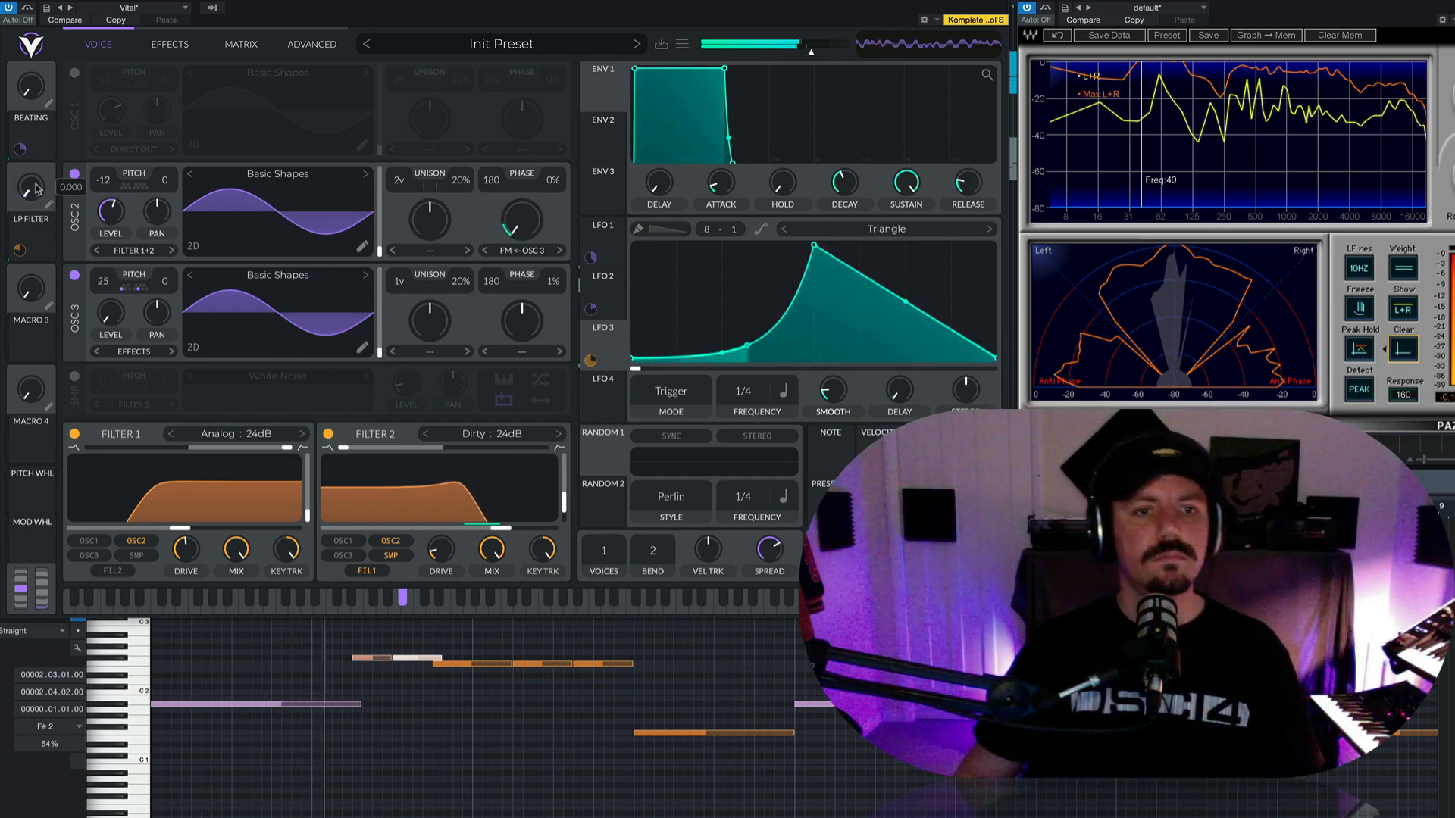